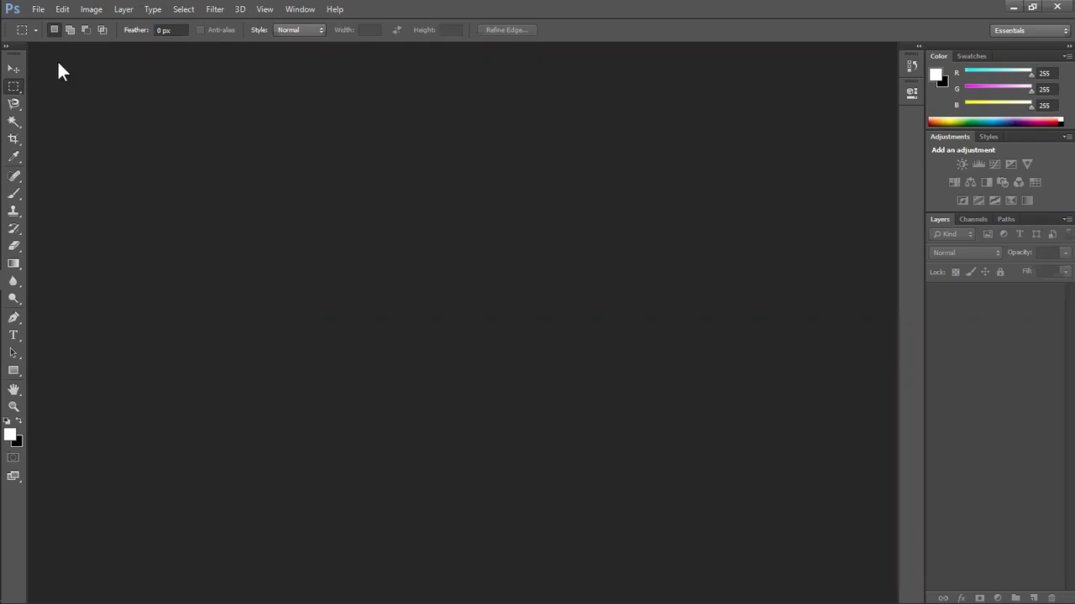
Create a blank white 512 × 512 px, 72 ppi document, fit it on screen, and select the Move tool.
{"action": "left_click", "coordinate": [38, 10]}
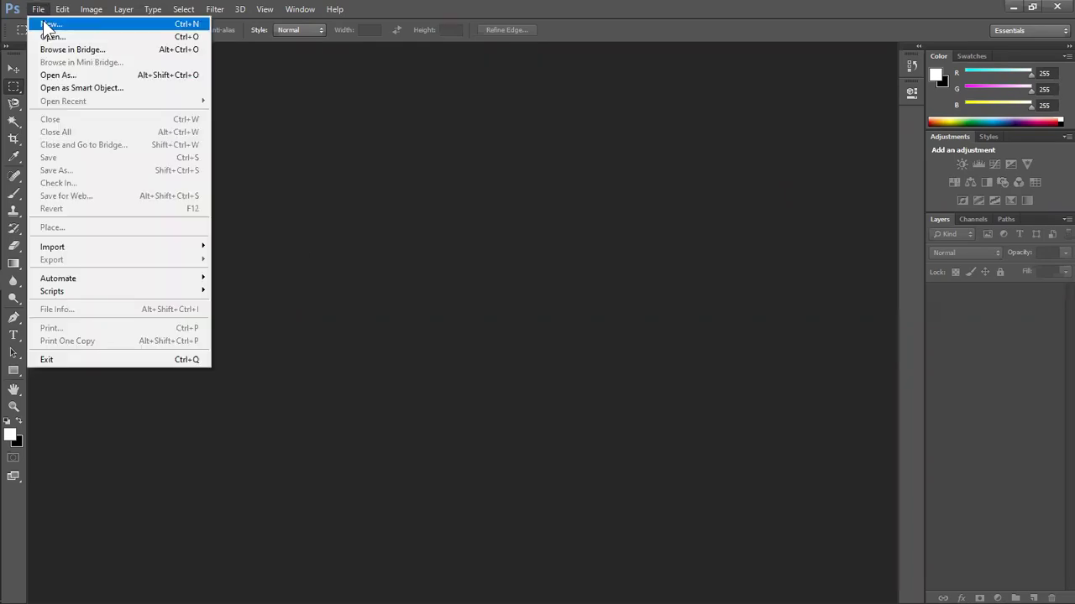
{"action": "left_click", "coordinate": [49, 24]}
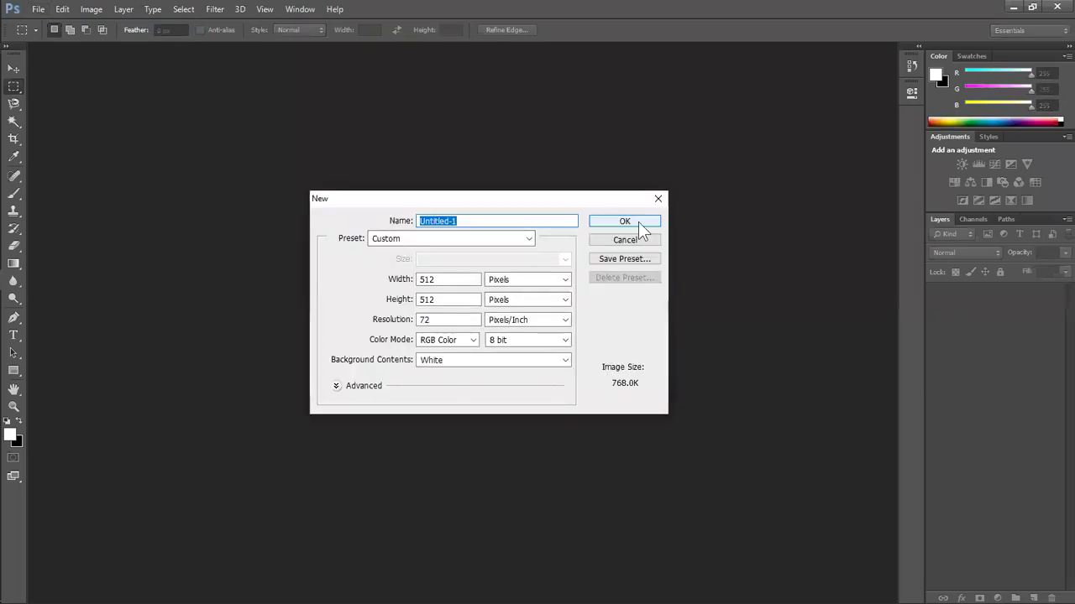
{"action": "left_click", "coordinate": [640, 235]}
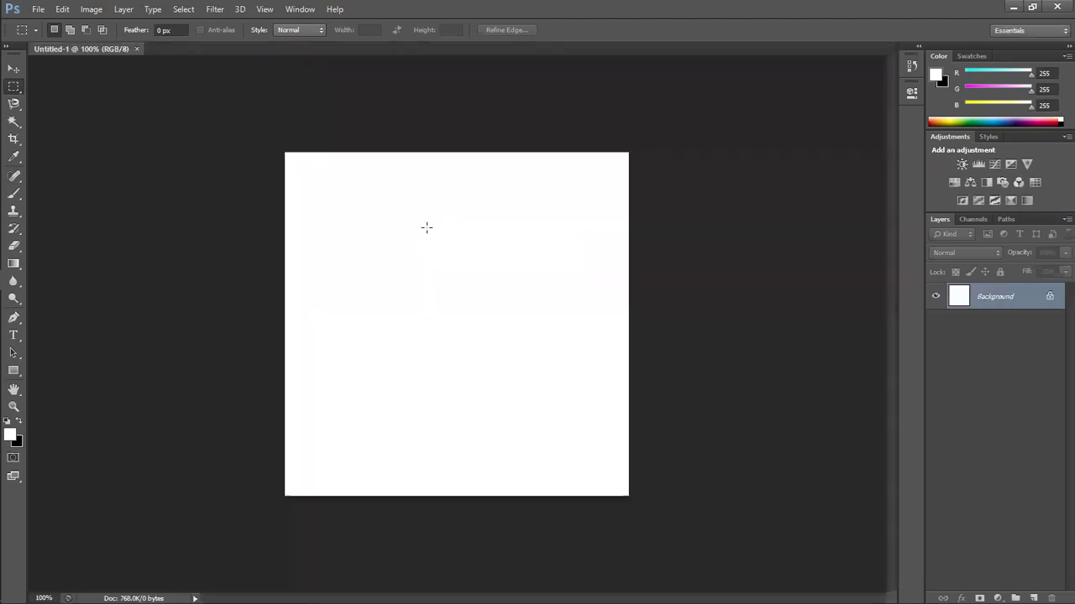
{"action": "key", "text": "ctrl+0"}
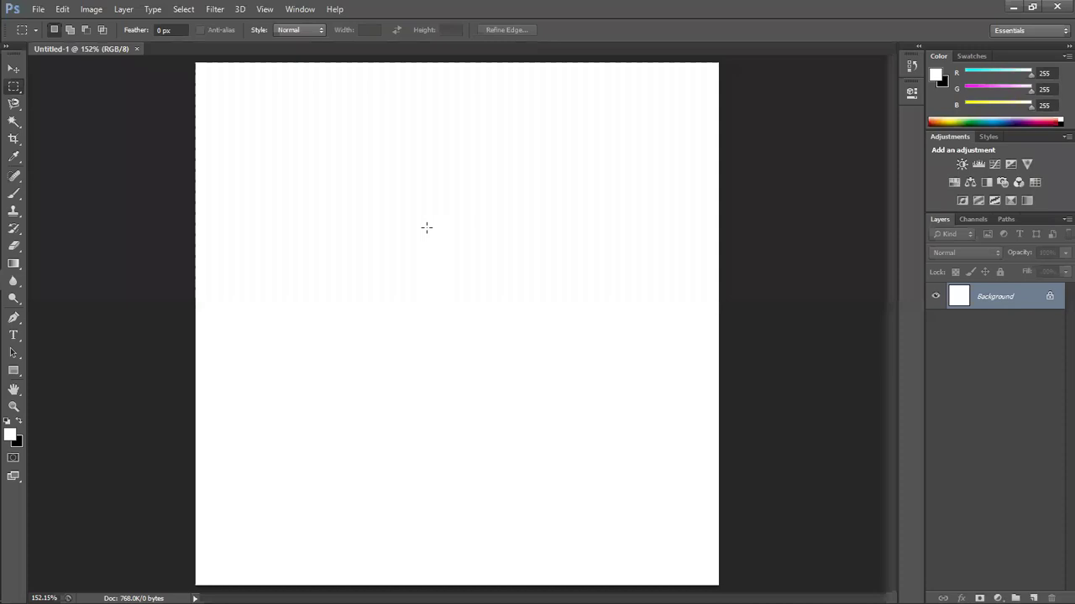
{"action": "left_click", "coordinate": [20, 70]}
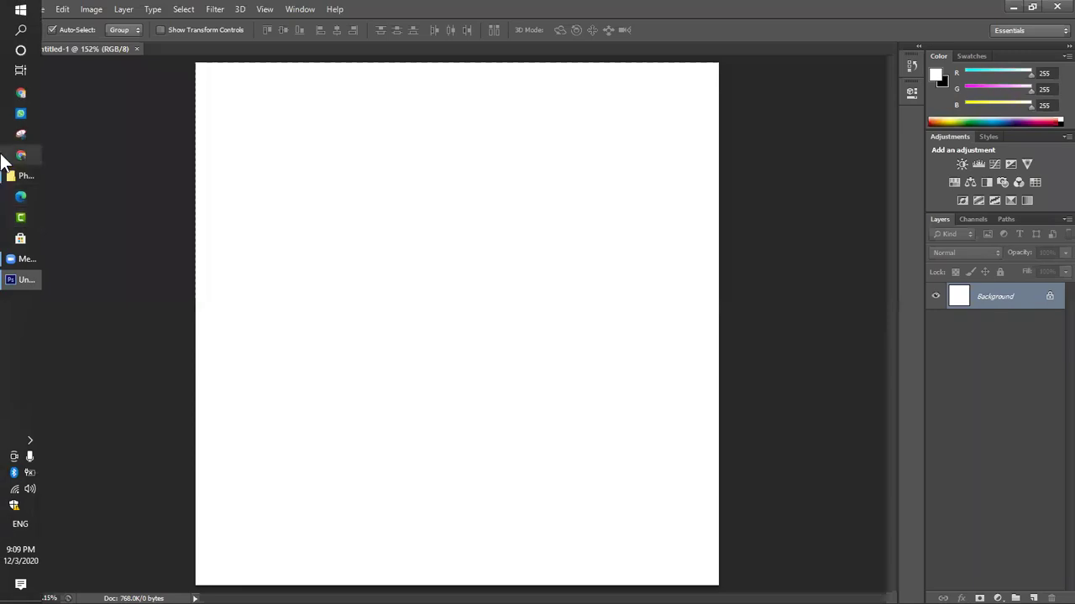
{"action": "left_click", "coordinate": [6, 157]}
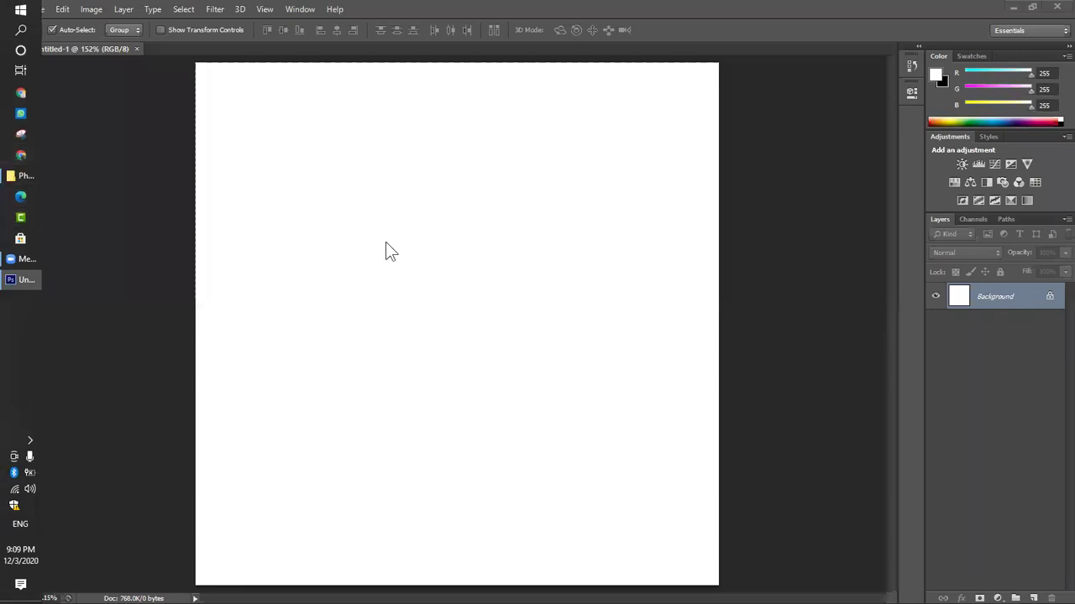
Search Google for 'background' from the Chrome address bar suggestions.
{"action": "left_click", "coordinate": [207, 34]}
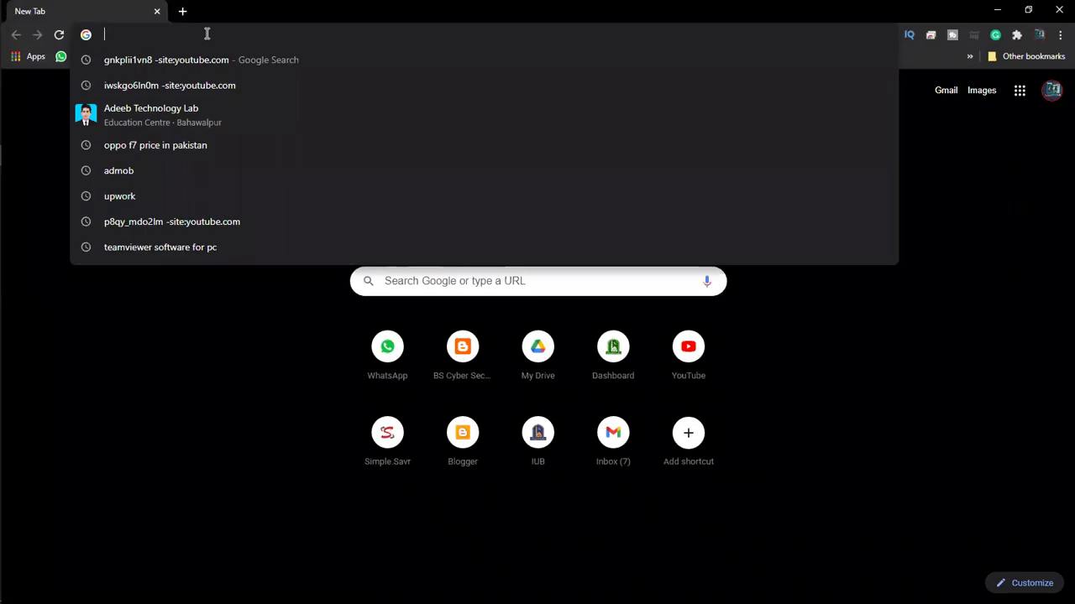
{"action": "left_click", "coordinate": [732, 271]}
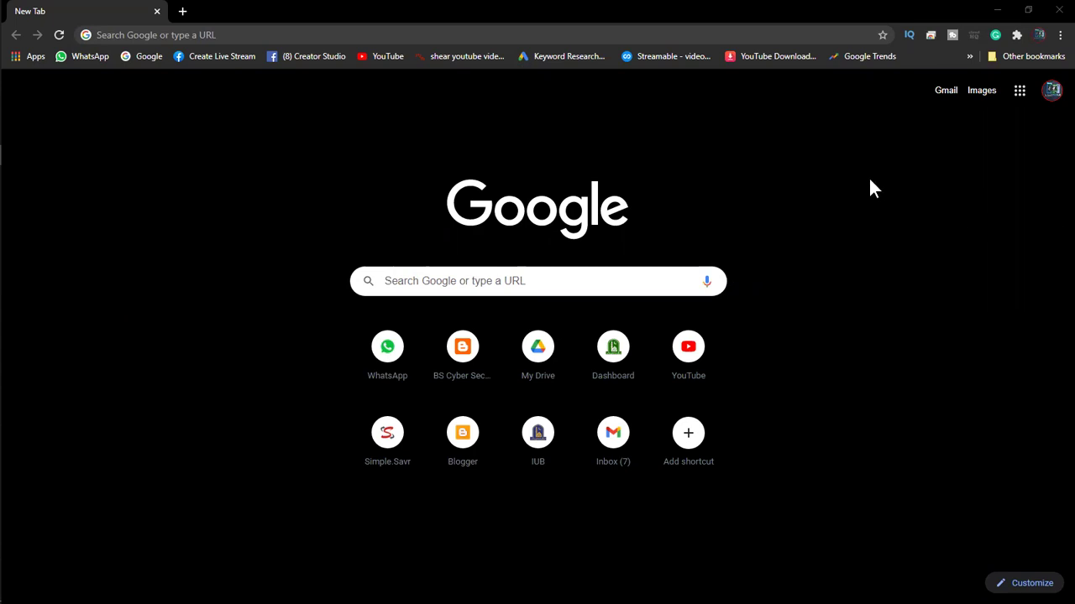
{"action": "left_click", "coordinate": [232, 35]}
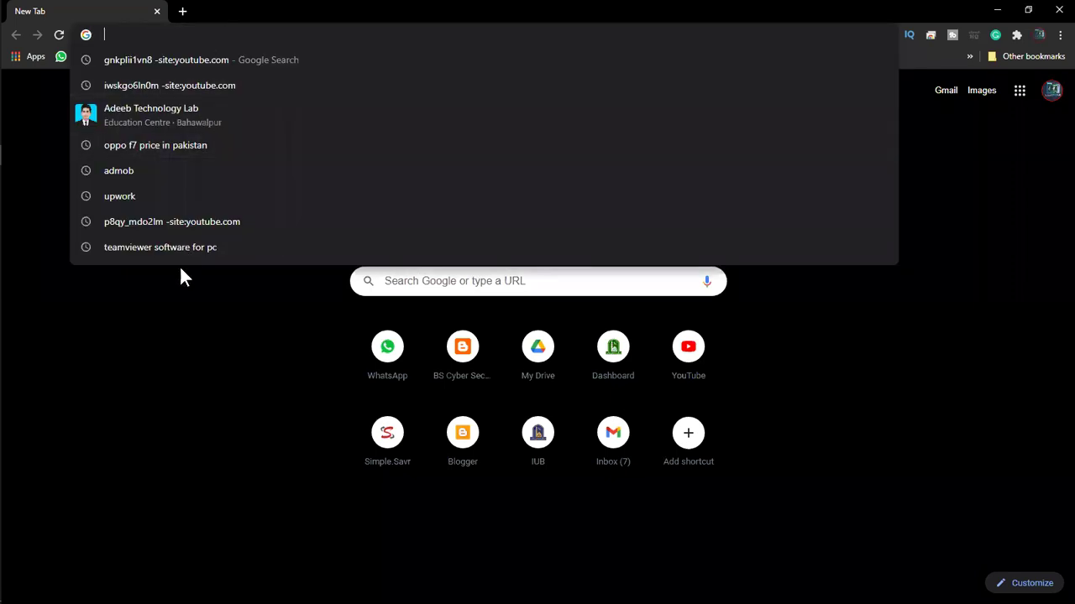
{"action": "type", "text": "b"}
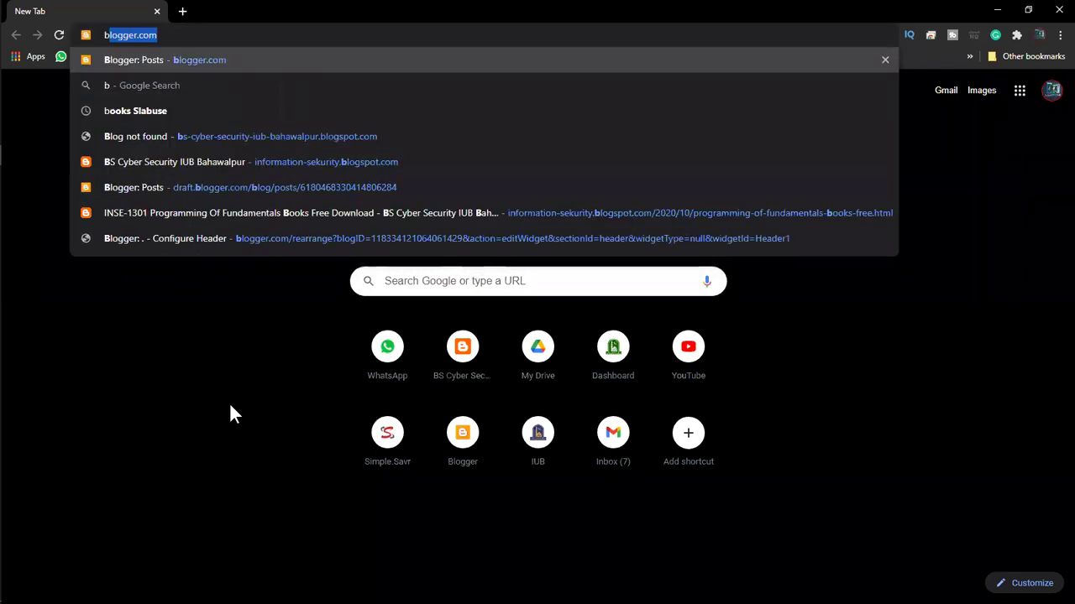
{"action": "type", "text": "ack"}
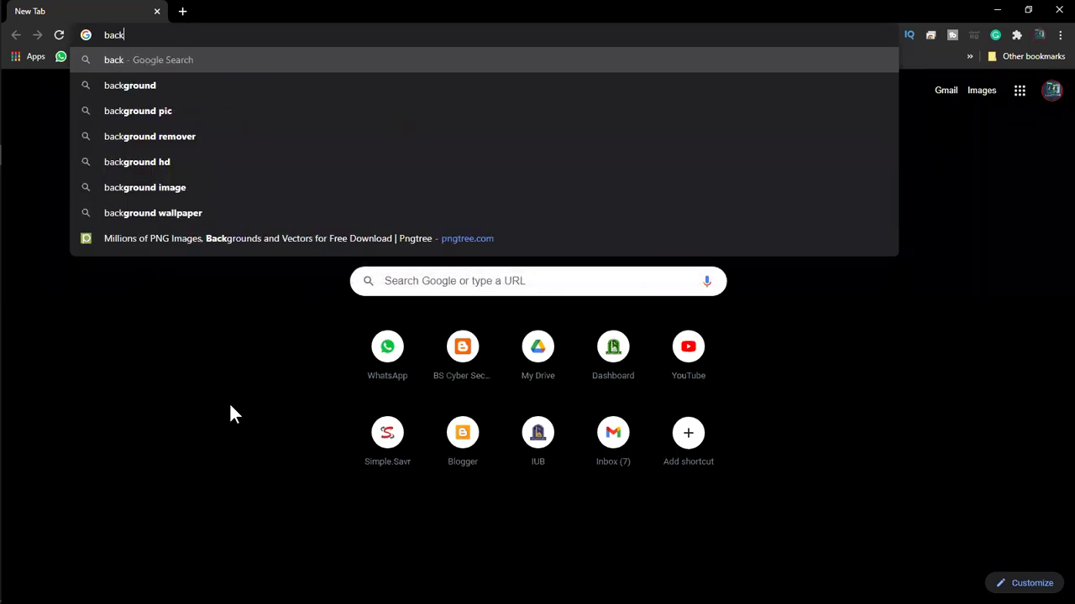
{"action": "key", "text": "Down"}
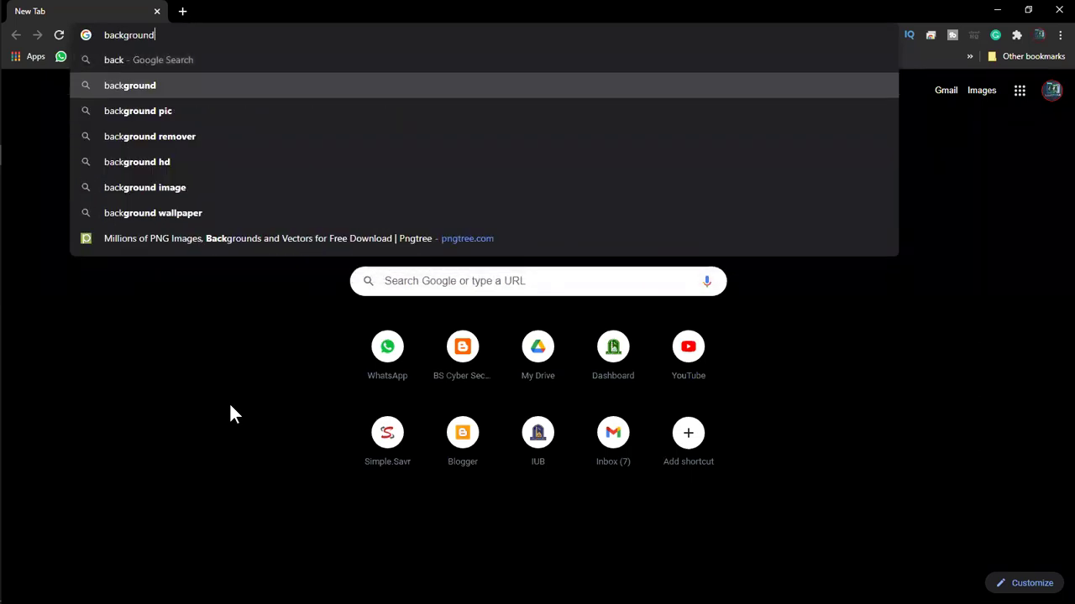
{"action": "key", "text": "Return"}
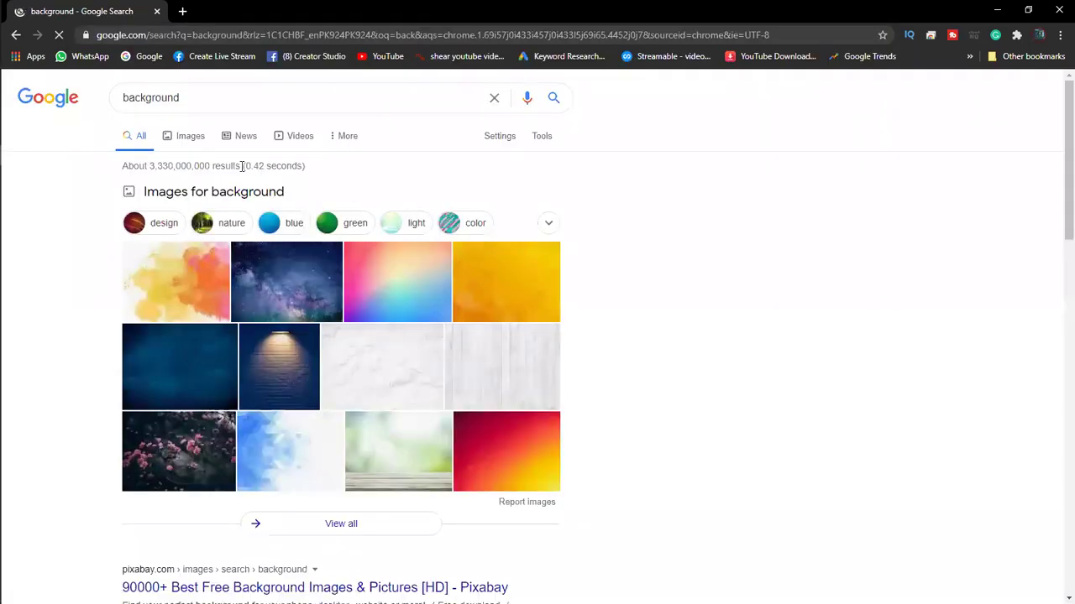
Switch to the image results for 'background' and scroll through them.
{"action": "left_click", "coordinate": [186, 143]}
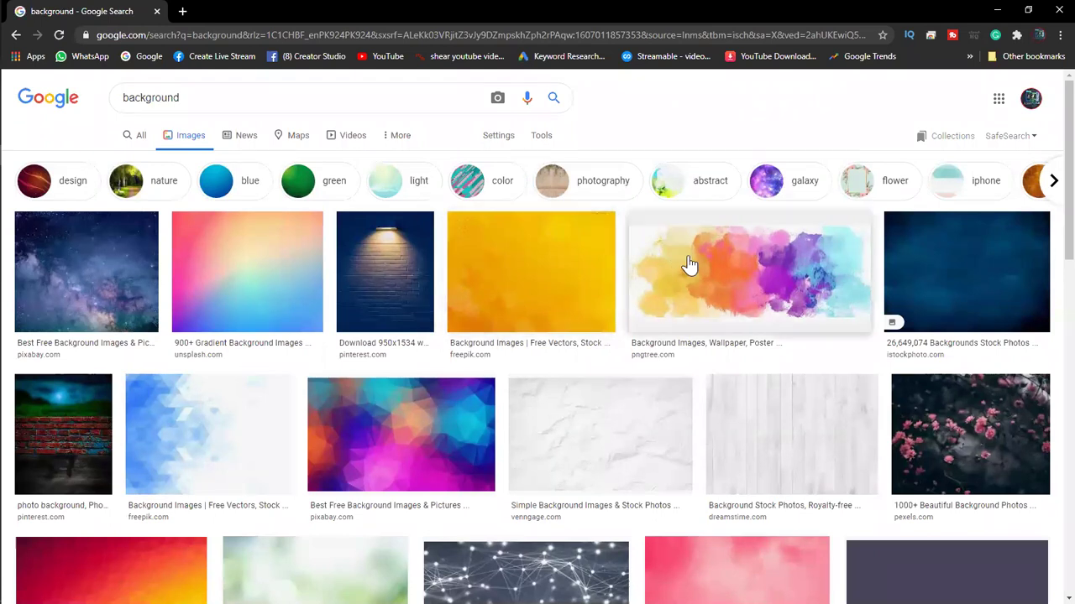
{"action": "scroll", "coordinate": [688, 265], "scroll_direction": "down", "scroll_amount": 2}
{"action": "scroll", "coordinate": [689, 265], "scroll_direction": "down", "scroll_amount": 2}
{"action": "scroll", "coordinate": [688, 265], "scroll_direction": "down", "scroll_amount": 1}
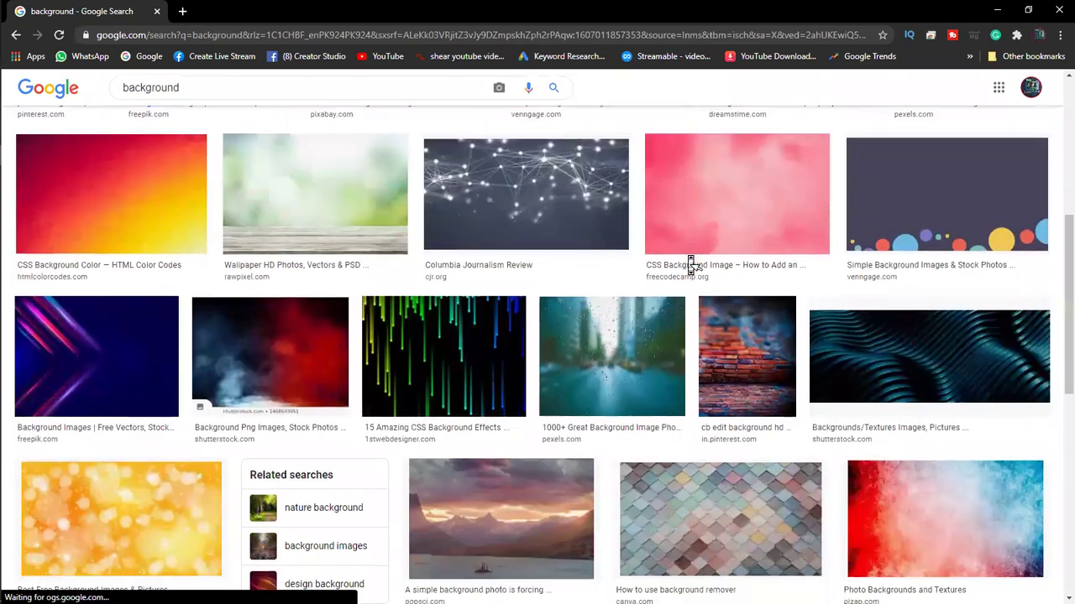
{"action": "scroll", "coordinate": [690, 266], "scroll_direction": "down", "scroll_amount": 1}
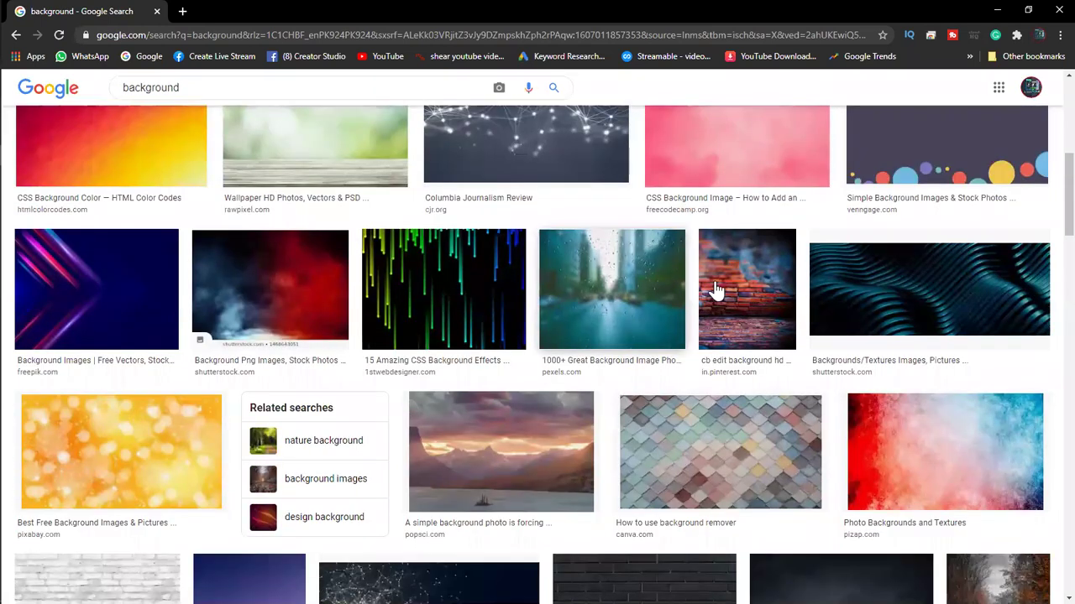
{"action": "scroll", "coordinate": [640, 293], "scroll_direction": "down", "scroll_amount": 2}
{"action": "scroll", "coordinate": [643, 294], "scroll_direction": "down", "scroll_amount": 2}
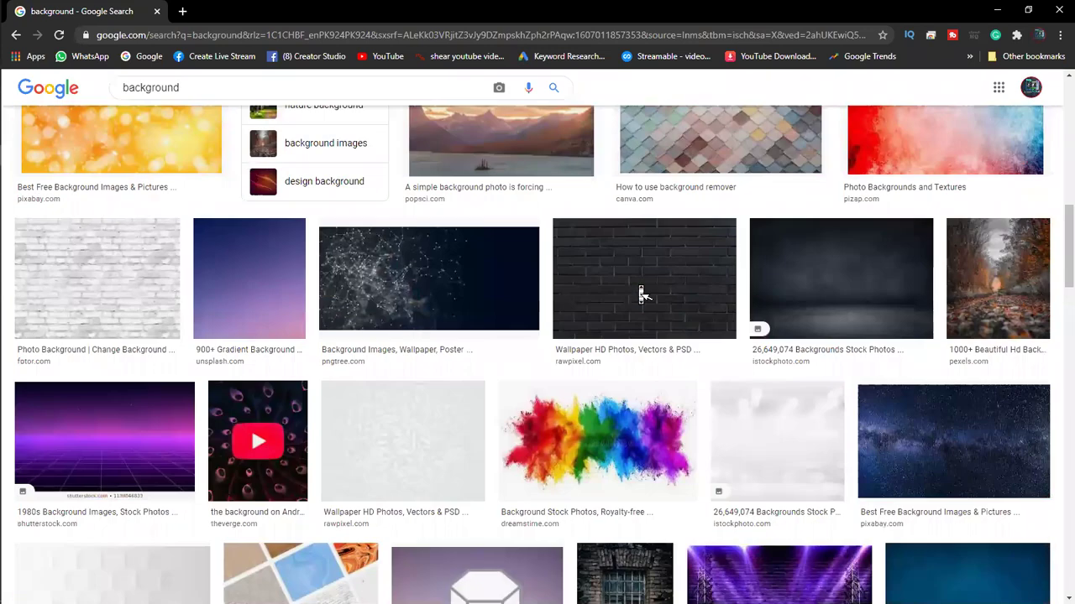
{"action": "scroll", "coordinate": [642, 294], "scroll_direction": "down", "scroll_amount": 1}
{"action": "scroll", "coordinate": [642, 294], "scroll_direction": "down", "scroll_amount": 2}
{"action": "scroll", "coordinate": [642, 294], "scroll_direction": "down", "scroll_amount": 1}
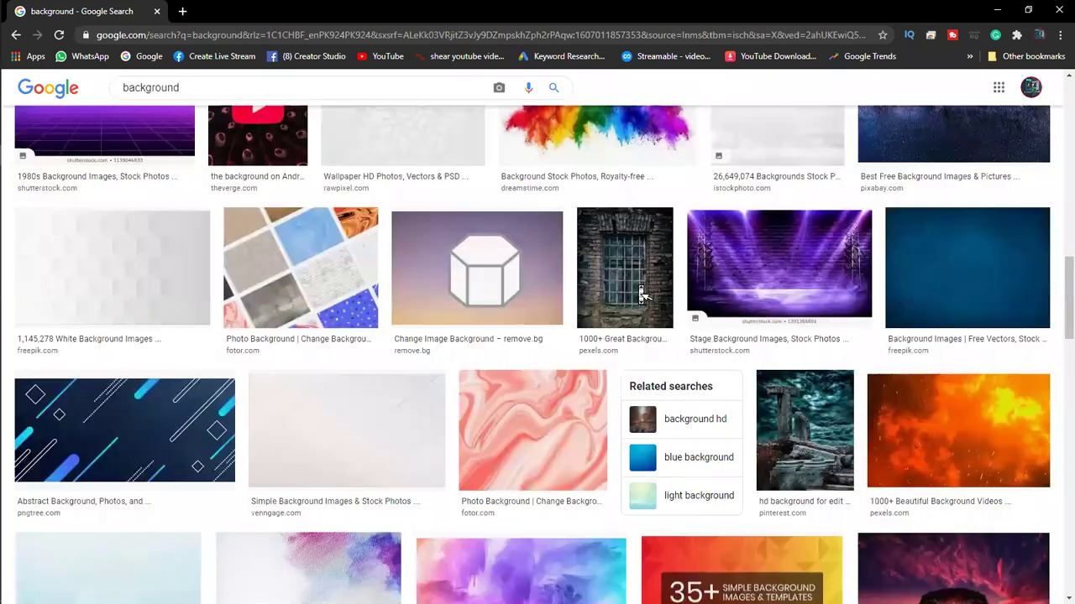
{"action": "scroll", "coordinate": [642, 294], "scroll_direction": "up", "scroll_amount": 3}
{"action": "scroll", "coordinate": [642, 293], "scroll_direction": "down", "scroll_amount": 2}
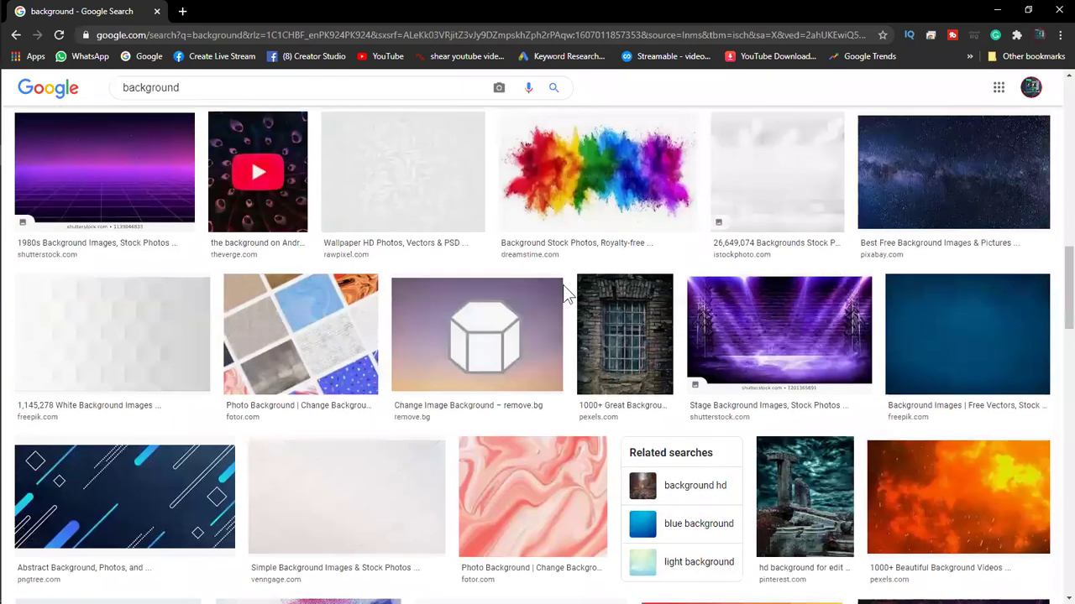
{"action": "scroll", "coordinate": [488, 277], "scroll_direction": "down", "scroll_amount": 1}
Preview the purple Change Background Style illustration and copy the image.
{"action": "left_click", "coordinate": [488, 277]}
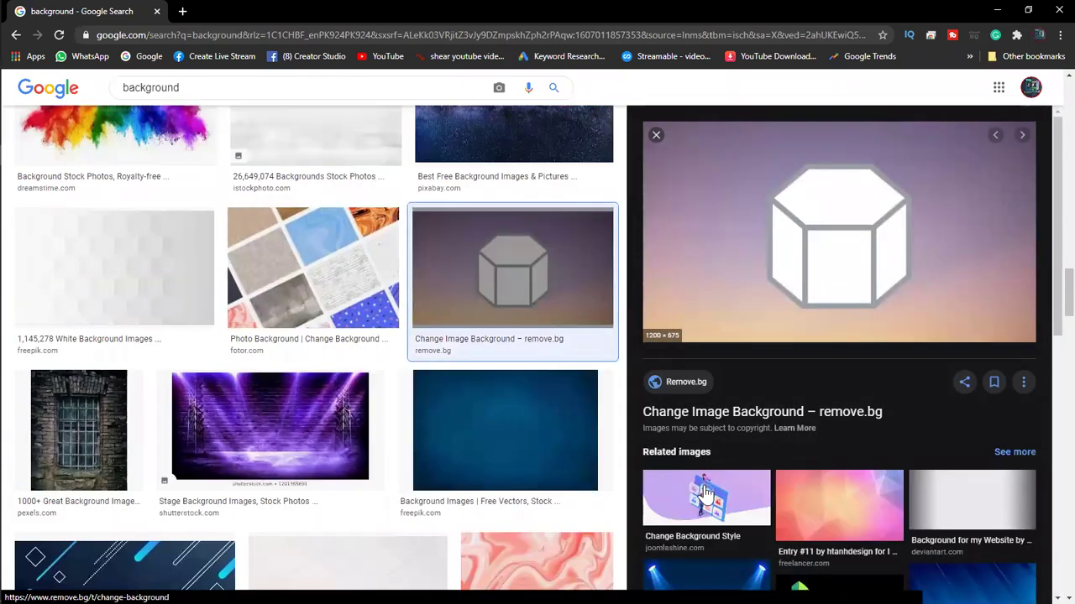
{"action": "left_click", "coordinate": [706, 500]}
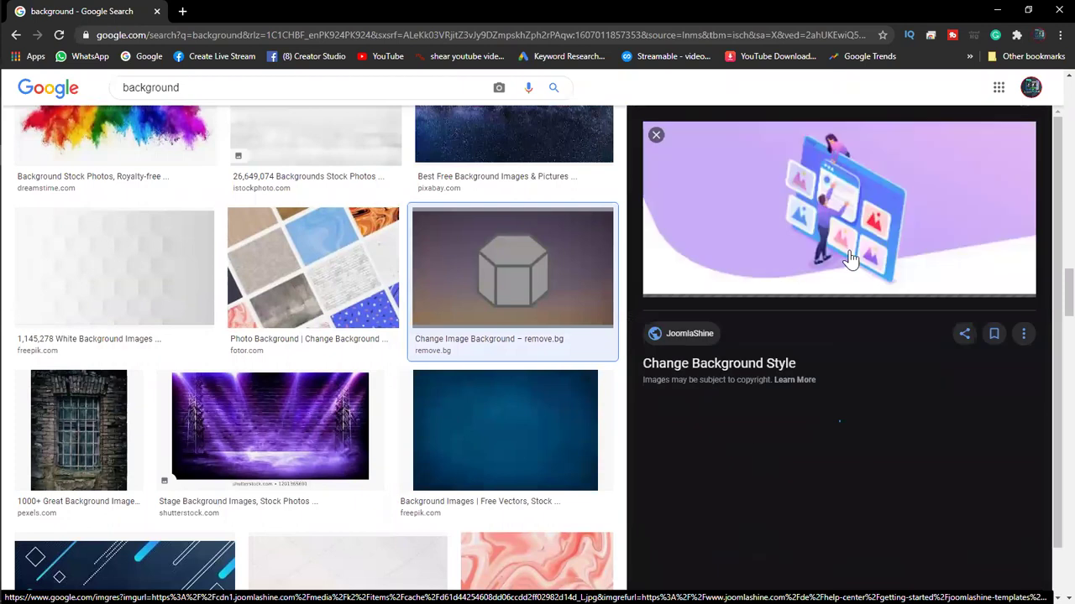
{"action": "right_click", "coordinate": [773, 192]}
{"action": "left_click", "coordinate": [813, 346]}
Paste the illustration as Layer 1, centre it, and stretch it slightly taller over the canvas.
{"action": "key", "text": "alt+Tab"}
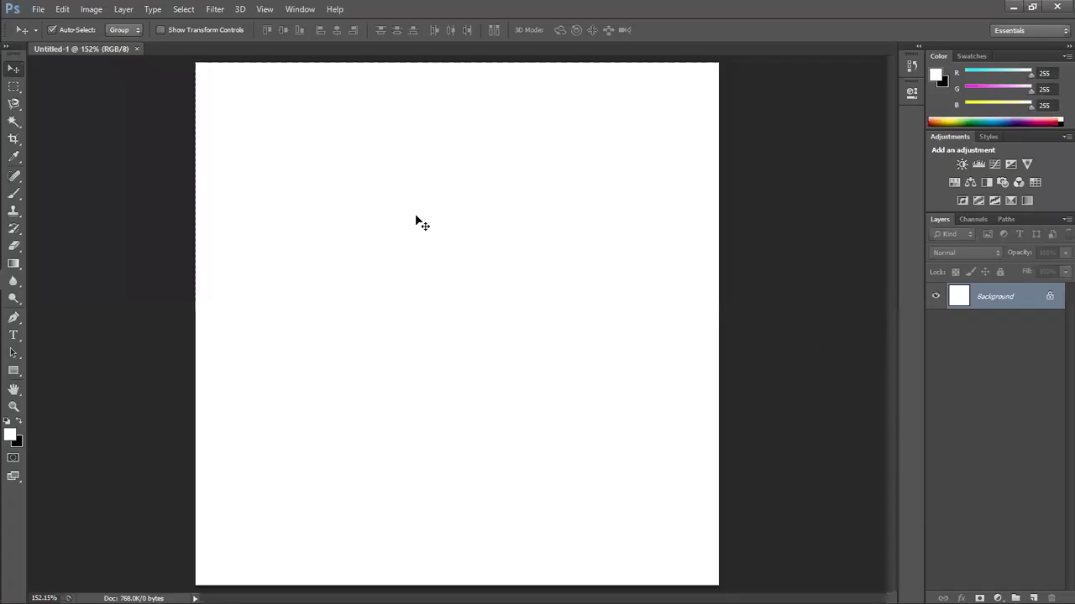
{"action": "key", "text": "ctrl+v"}
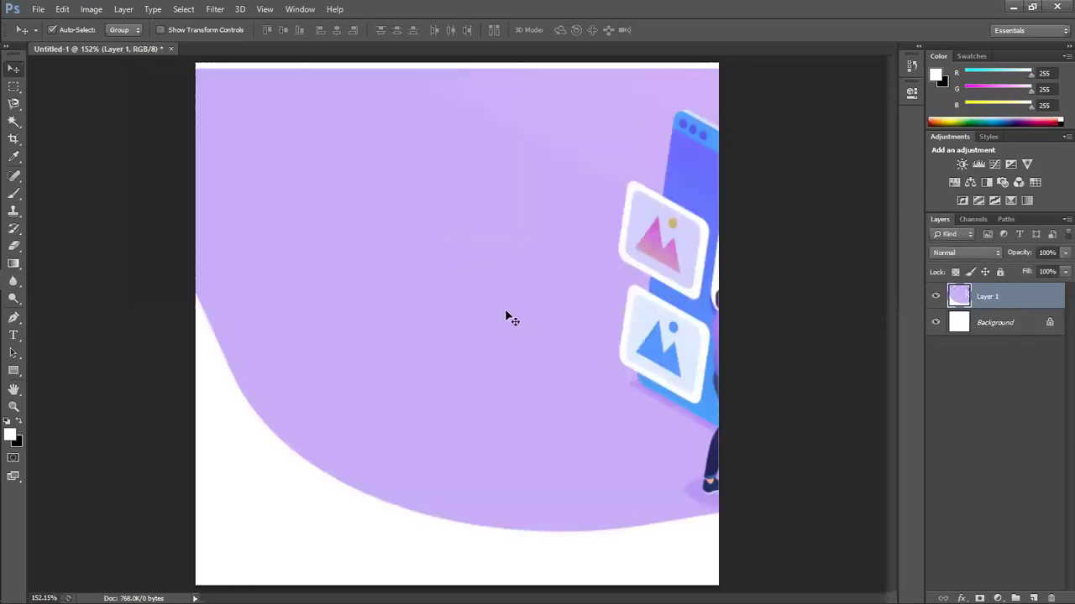
{"action": "key", "text": "ctrl+1"}
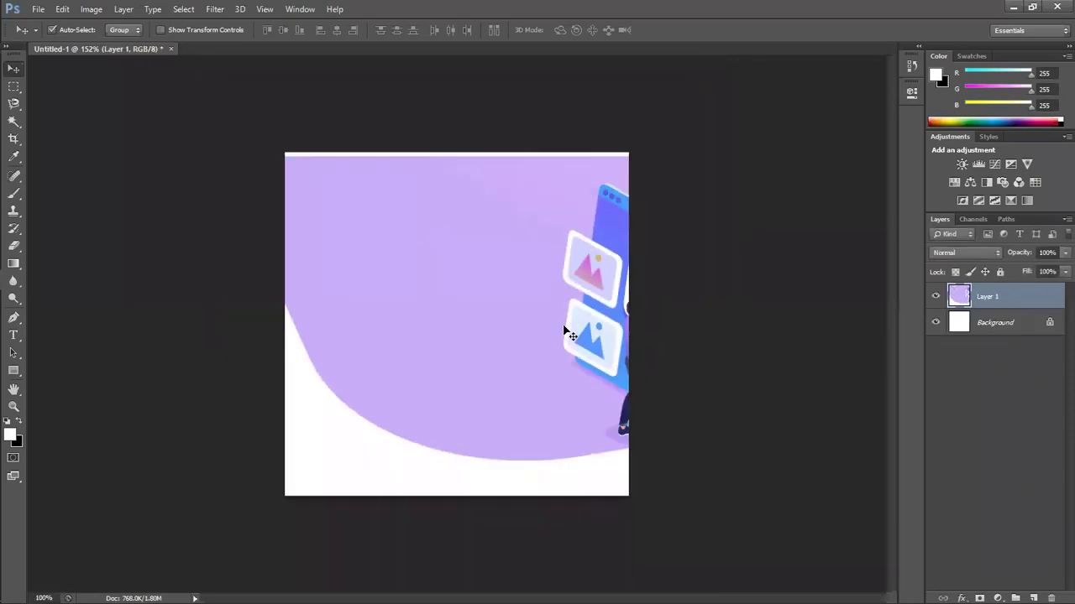
{"action": "key", "text": "ctrl+t"}
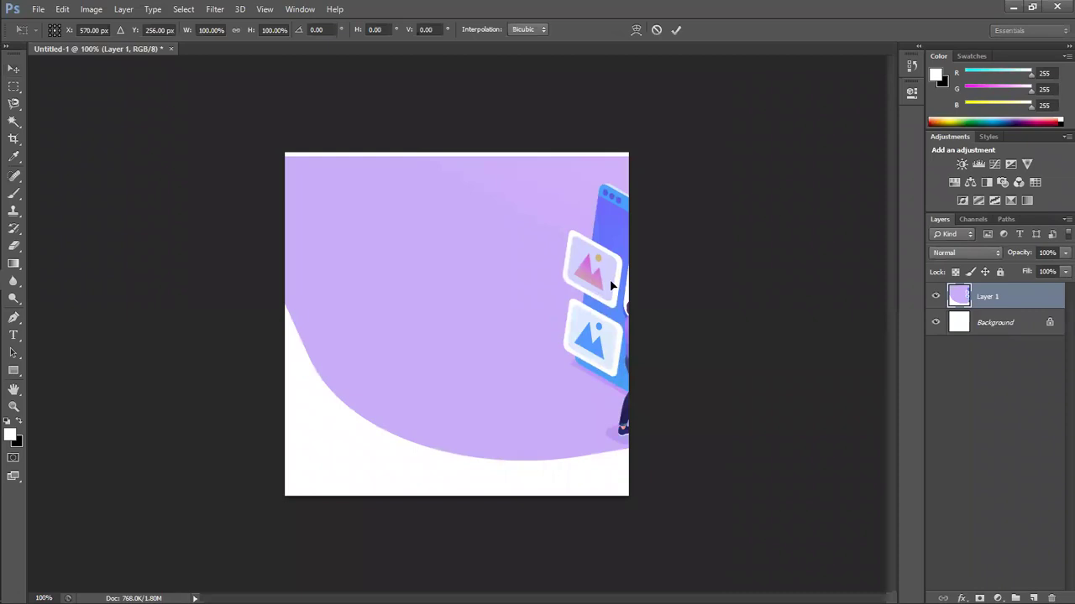
{"action": "left_click_drag", "start_coordinate": [756, 292], "coordinate": [537, 288]}
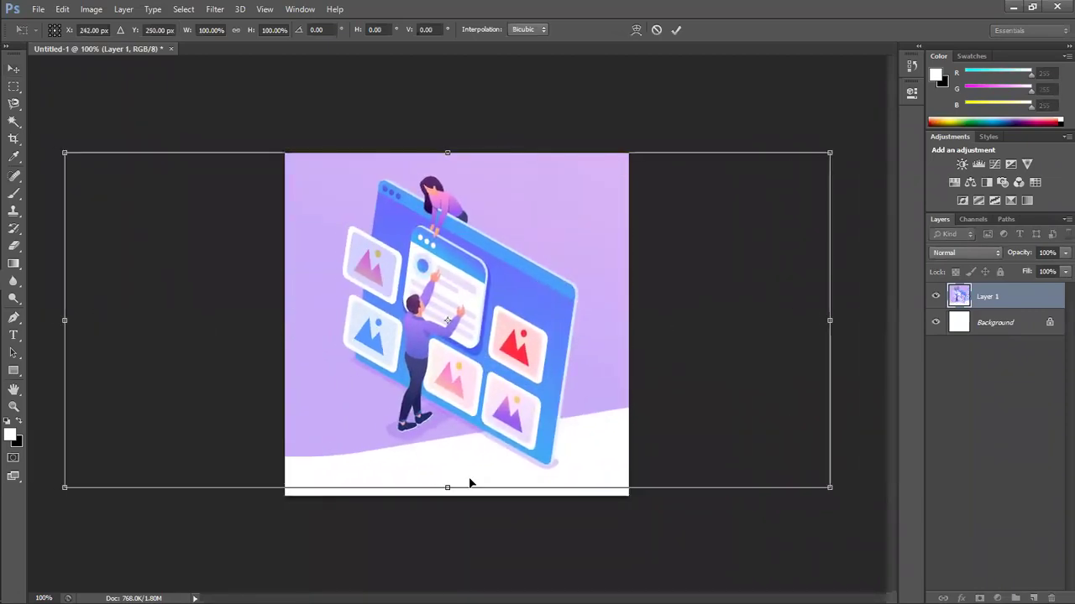
{"action": "left_click_drag", "start_coordinate": [447, 498], "coordinate": [448, 506]}
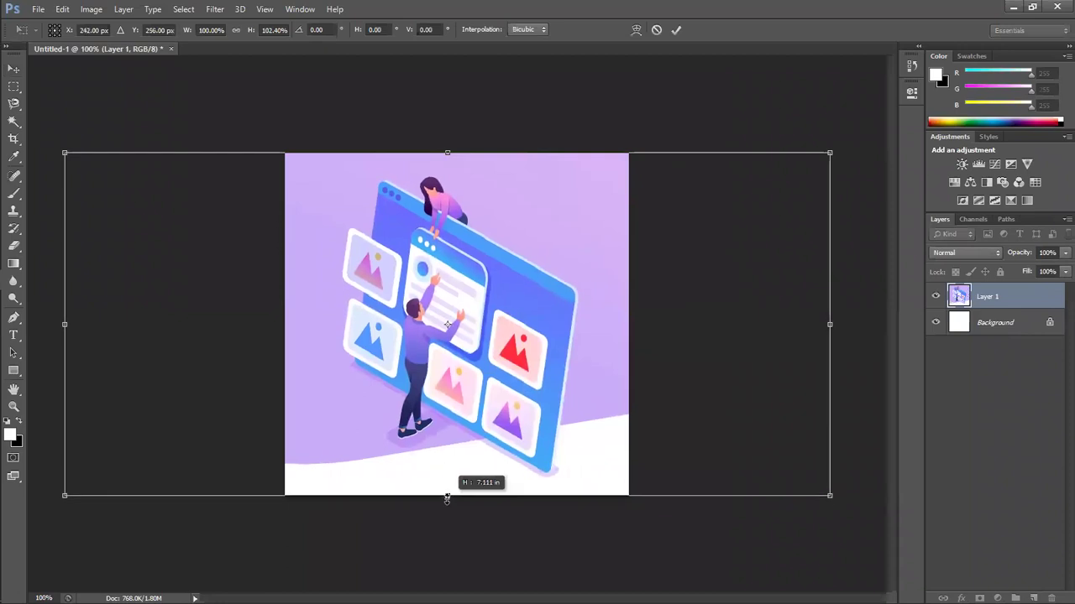
{"action": "key", "text": "Return"}
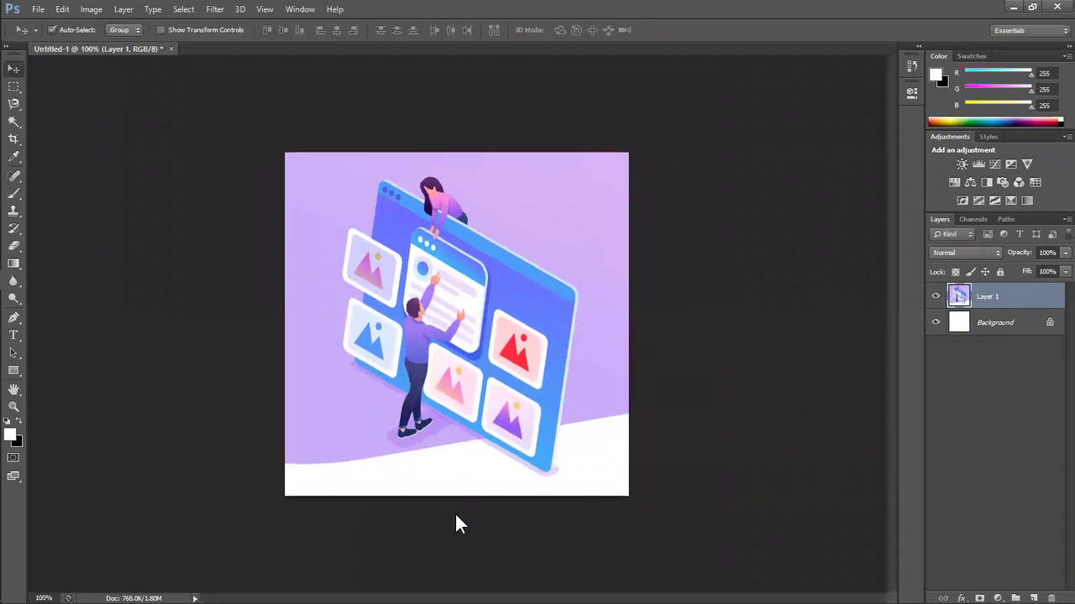
{"action": "key", "text": "ctrl+0"}
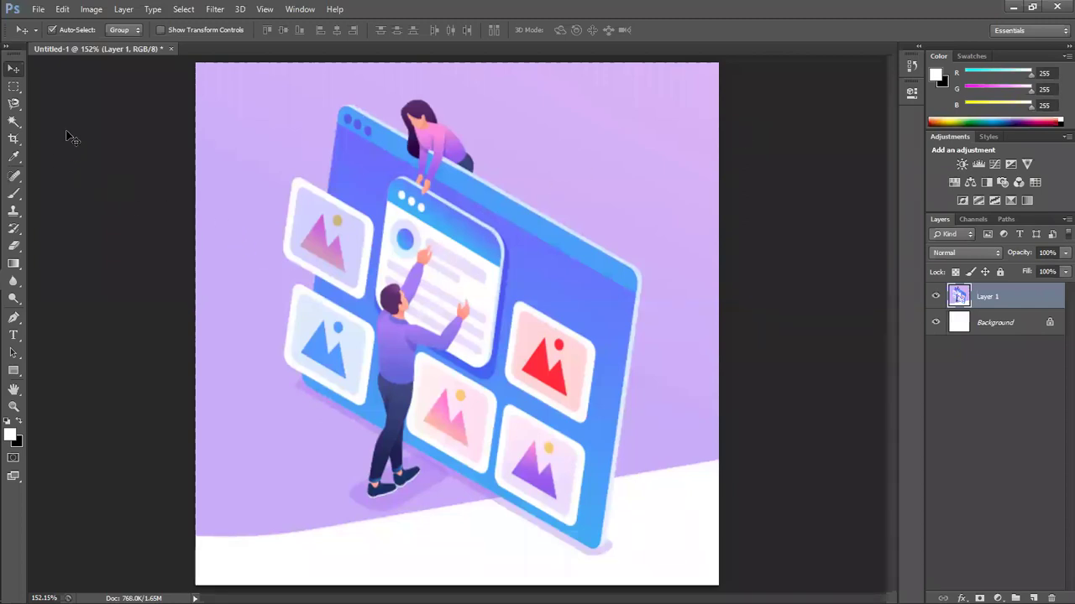
With the Crop Tool, adjust the crop box's top edge and apply the crop.
{"action": "left_click", "coordinate": [13, 125]}
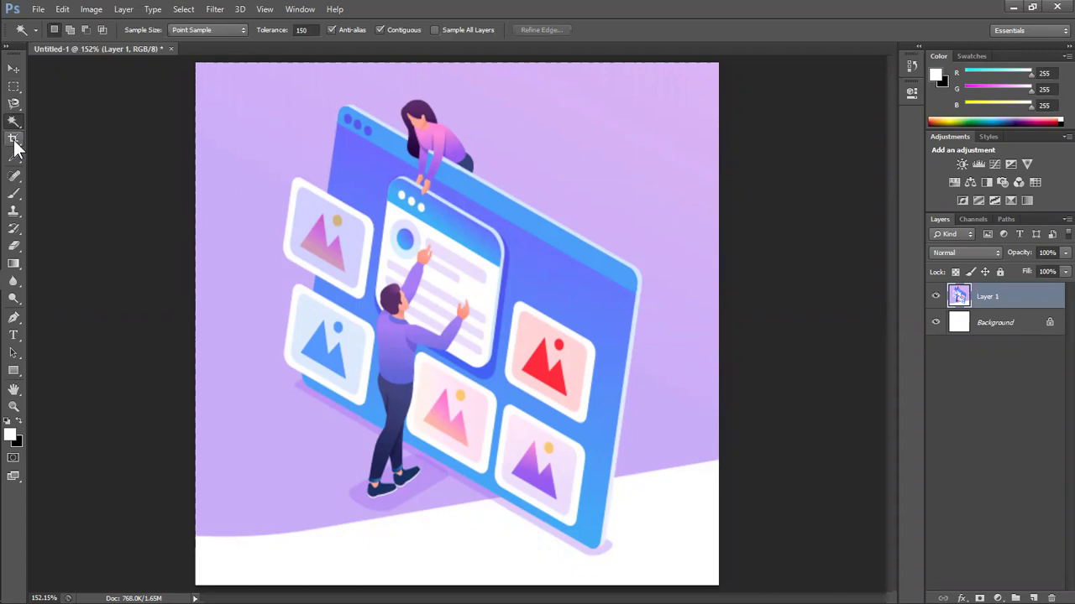
{"action": "left_click", "coordinate": [14, 139]}
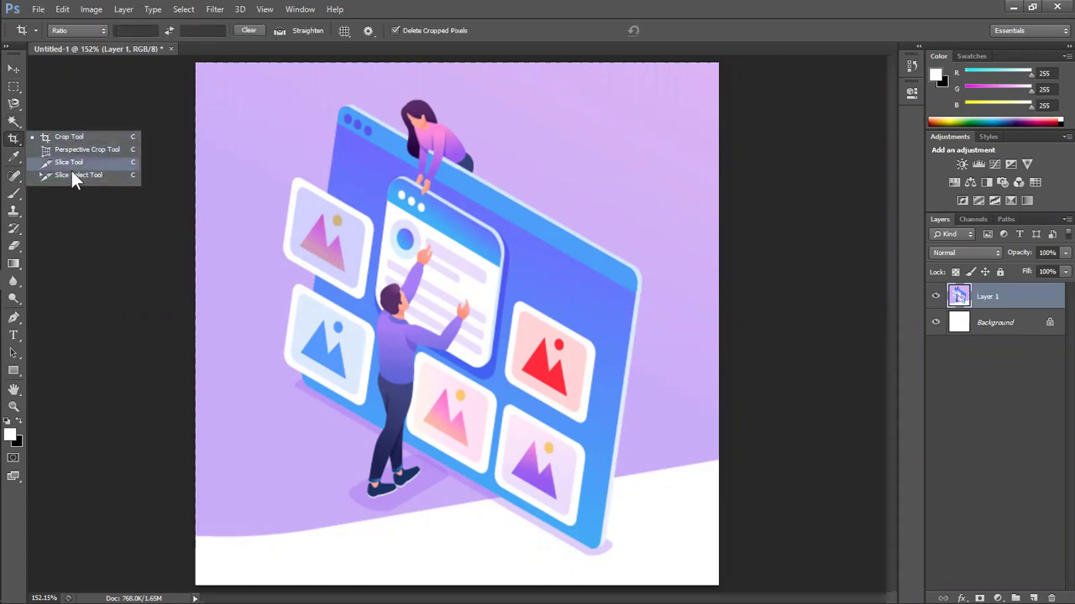
{"action": "left_click", "coordinate": [14, 141]}
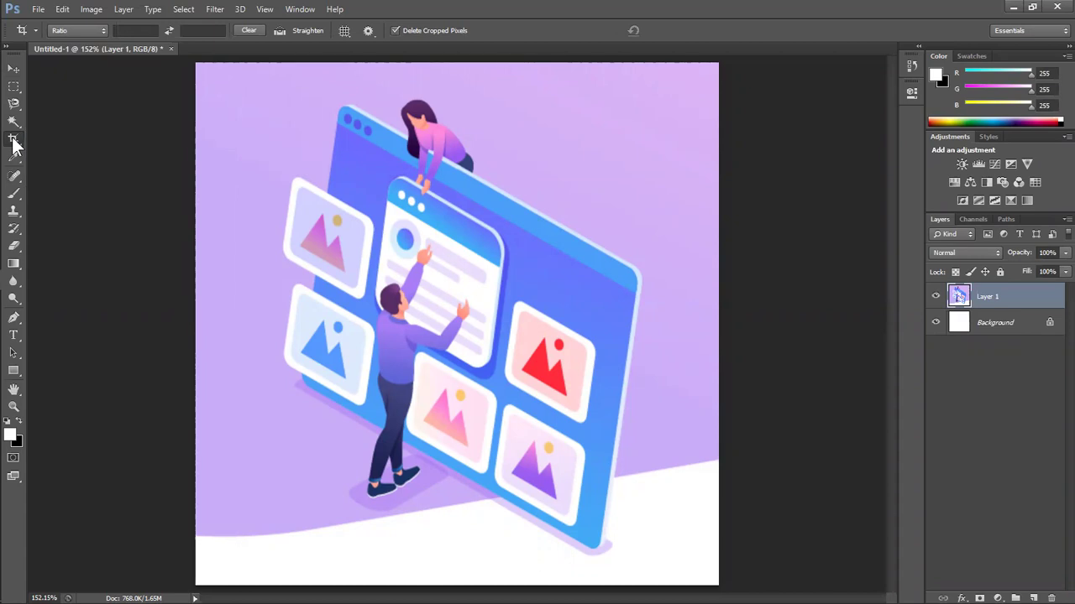
{"action": "left_click", "coordinate": [13, 141]}
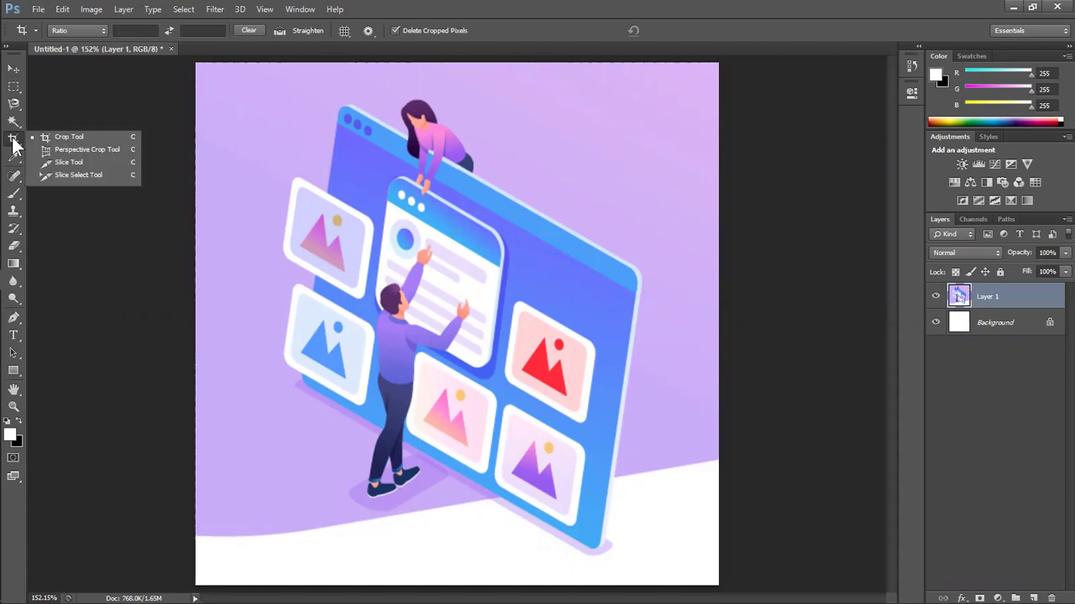
{"action": "left_click", "coordinate": [61, 138]}
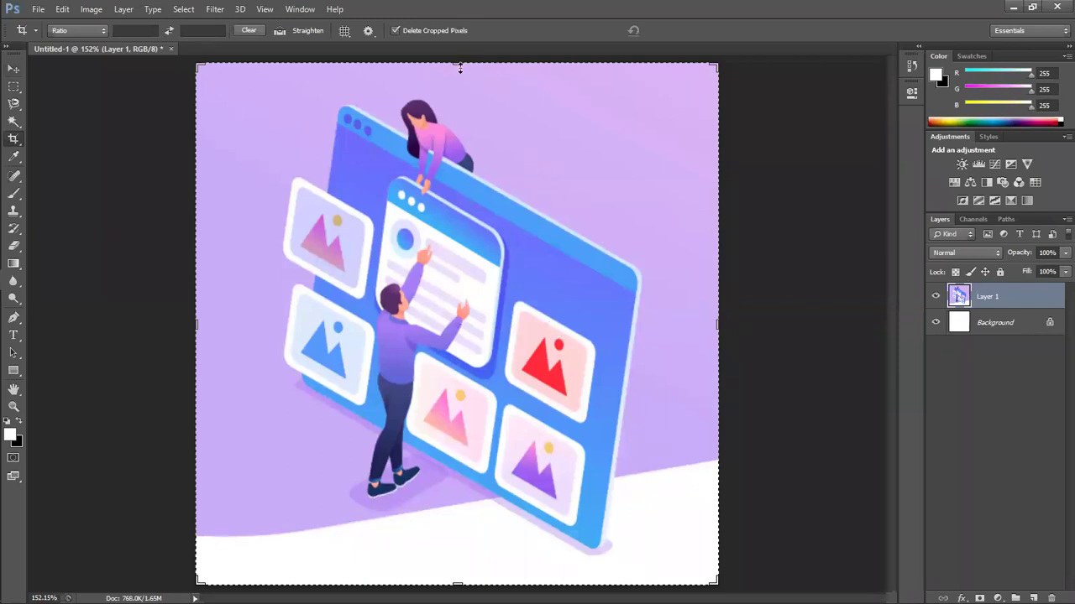
{"action": "mouse_move", "coordinate": [455, 62]}
{"action": "left_mouse_down"}
{"action": "mouse_move", "coordinate": [461, 113]}
{"action": "mouse_move", "coordinate": [463, 87]}
{"action": "left_mouse_up"}
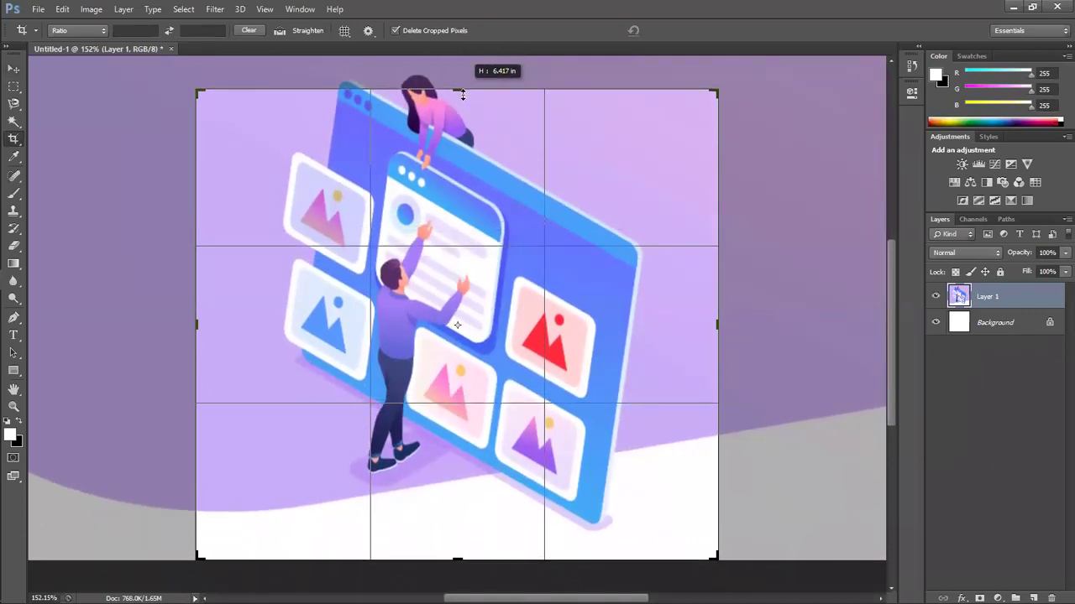
{"action": "left_click_drag", "start_coordinate": [463, 87], "coordinate": [464, 77]}
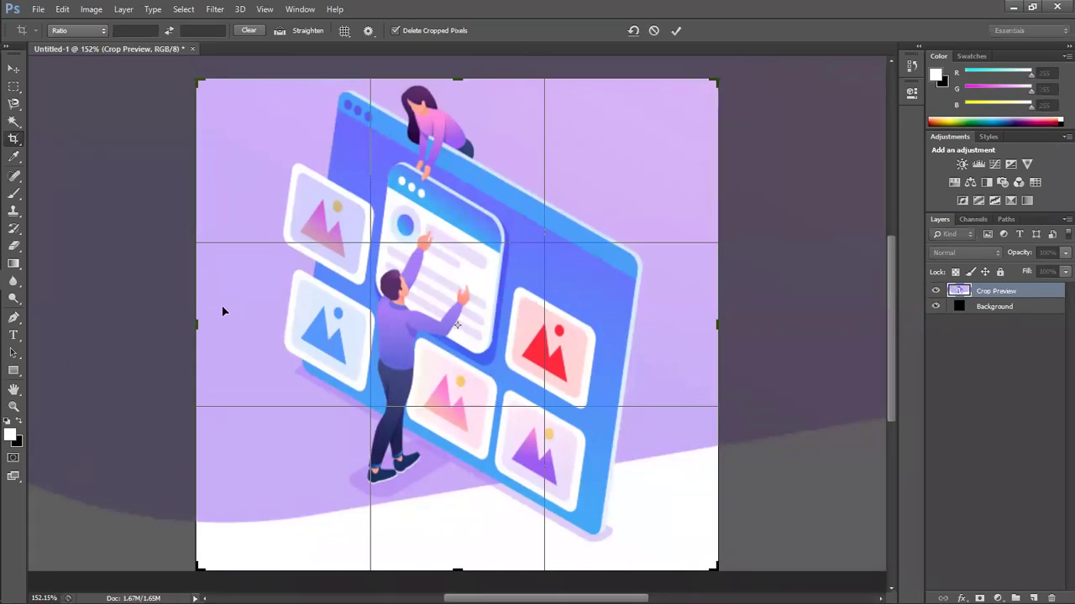
{"action": "key", "text": "ctrl+minus"}
{"action": "key", "text": "ctrl+minus"}
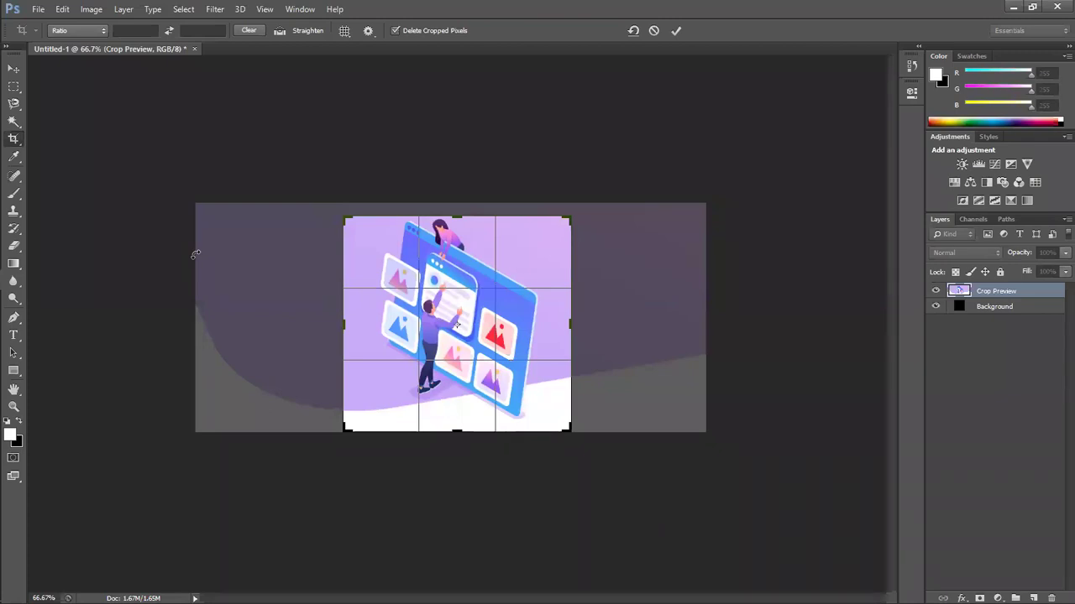
{"action": "key", "text": "Return"}
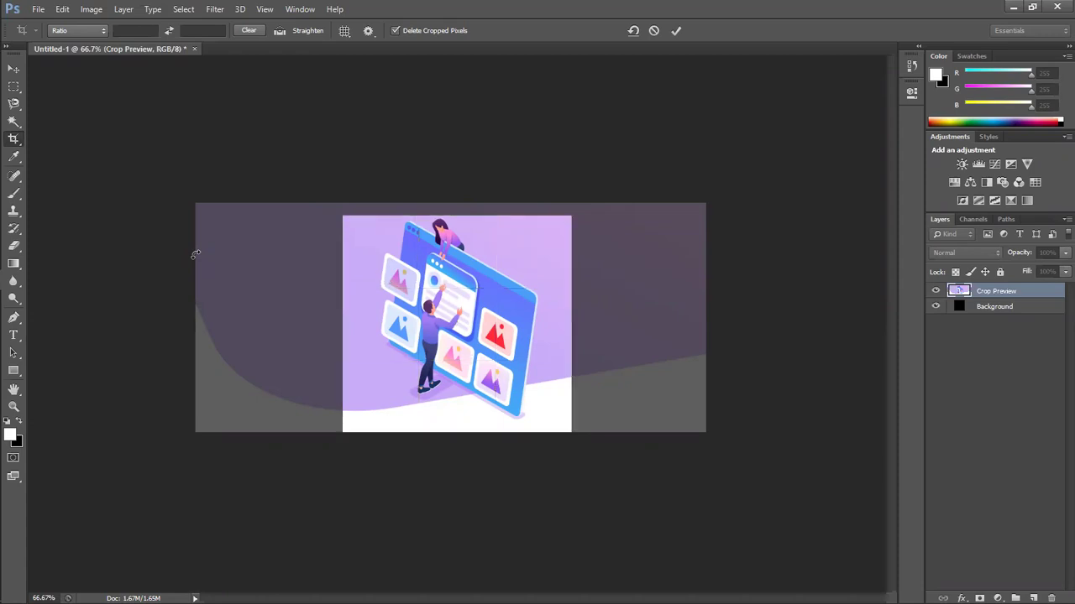
Start a second crop, confirm Crop in the dialog, and nudge the illustration sideways.
{"action": "left_click", "coordinate": [449, 286]}
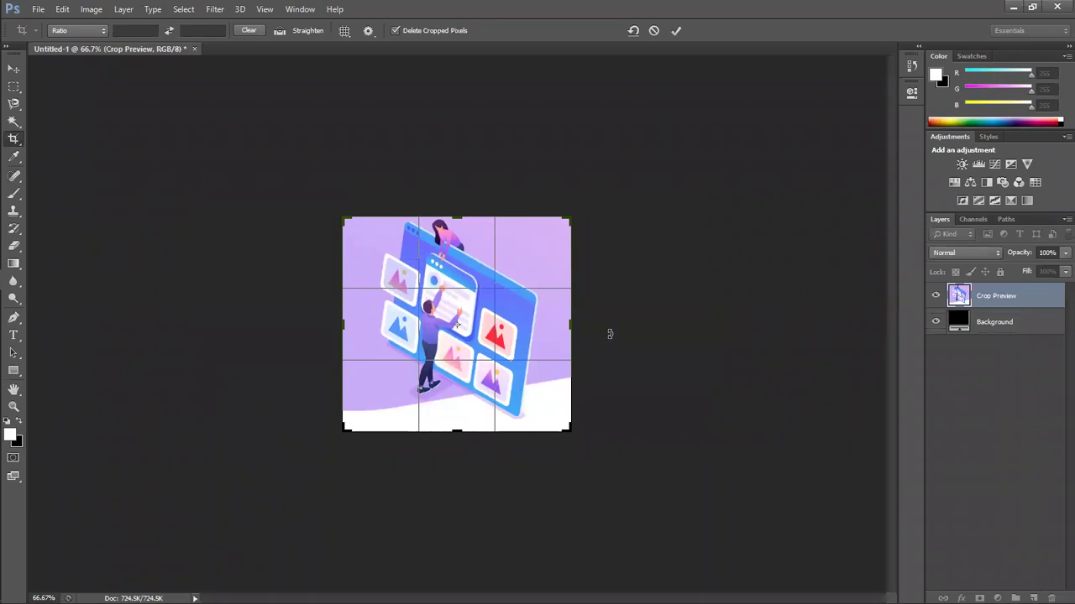
{"action": "left_click", "coordinate": [13, 68]}
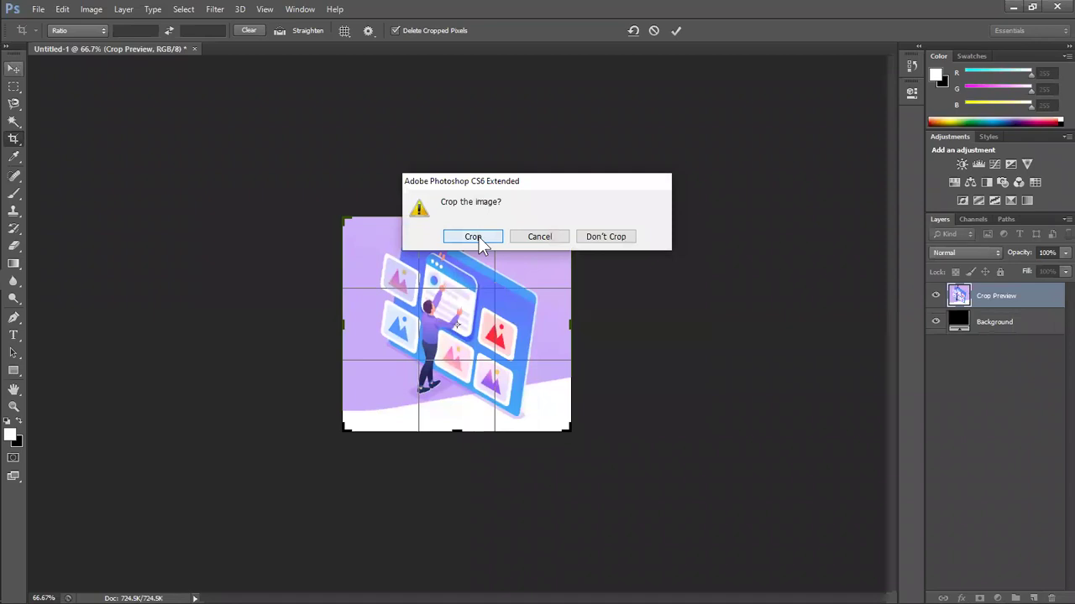
{"action": "left_click", "coordinate": [472, 237]}
{"action": "mouse_move", "coordinate": [512, 297]}
{"action": "left_mouse_down"}
{"action": "mouse_move", "coordinate": [494, 310]}
{"action": "mouse_move", "coordinate": [510, 297]}
{"action": "left_mouse_up"}
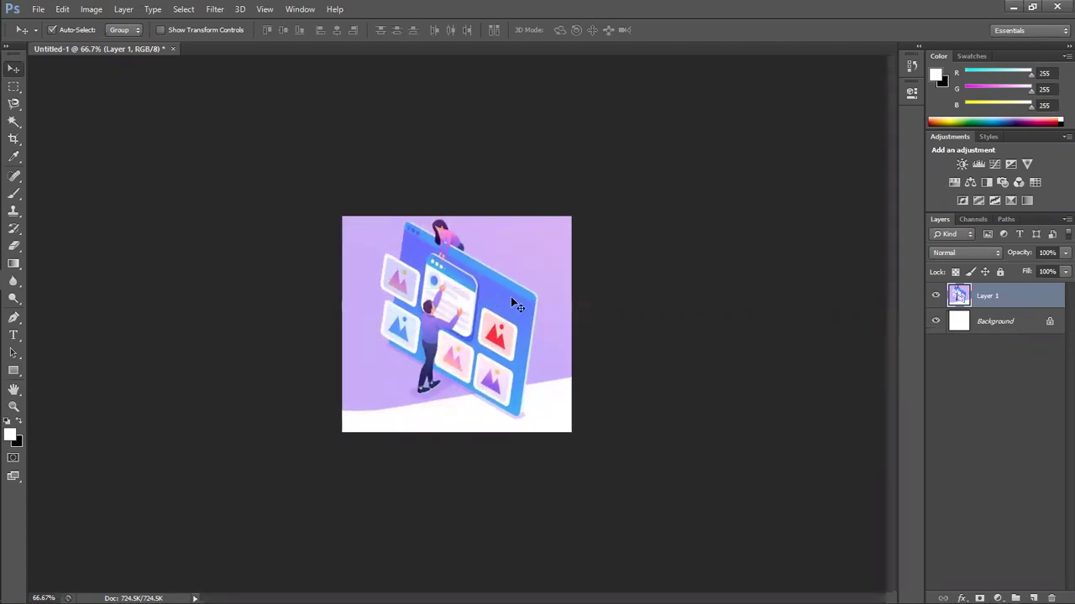
Revert to the Free Transform history state, undoing both crops, and shift the illustration sideways.
{"action": "left_click", "coordinate": [907, 66]}
{"action": "mouse_move", "coordinate": [830, 133]}
{"action": "left_mouse_down"}
{"action": "mouse_move", "coordinate": [837, 246]}
{"action": "mouse_move", "coordinate": [838, 220]}
{"action": "left_mouse_up"}
{"action": "left_click", "coordinate": [821, 128]}
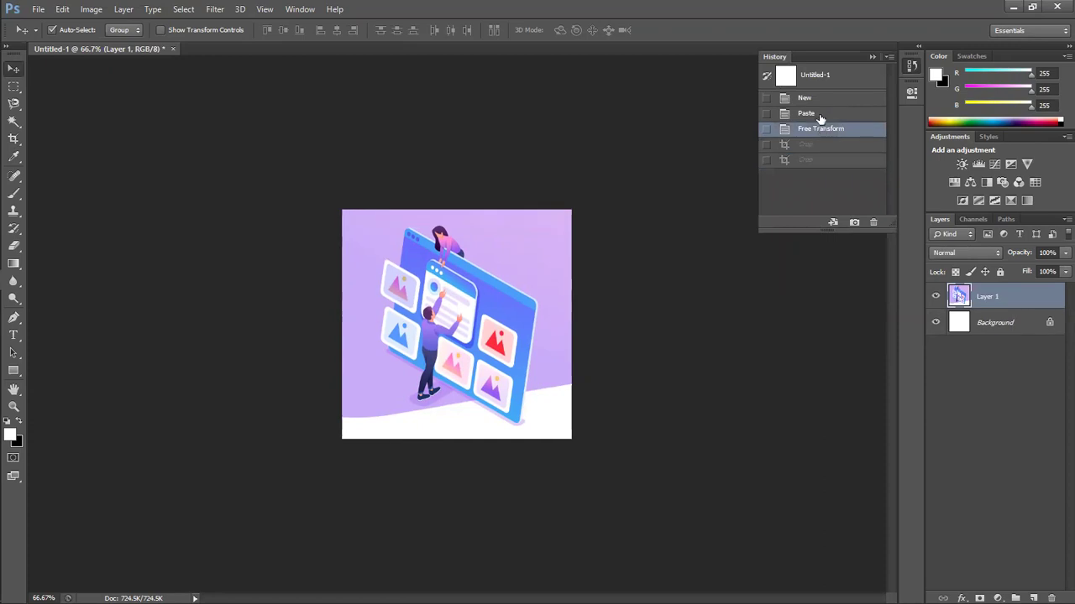
{"action": "left_click", "coordinate": [816, 113]}
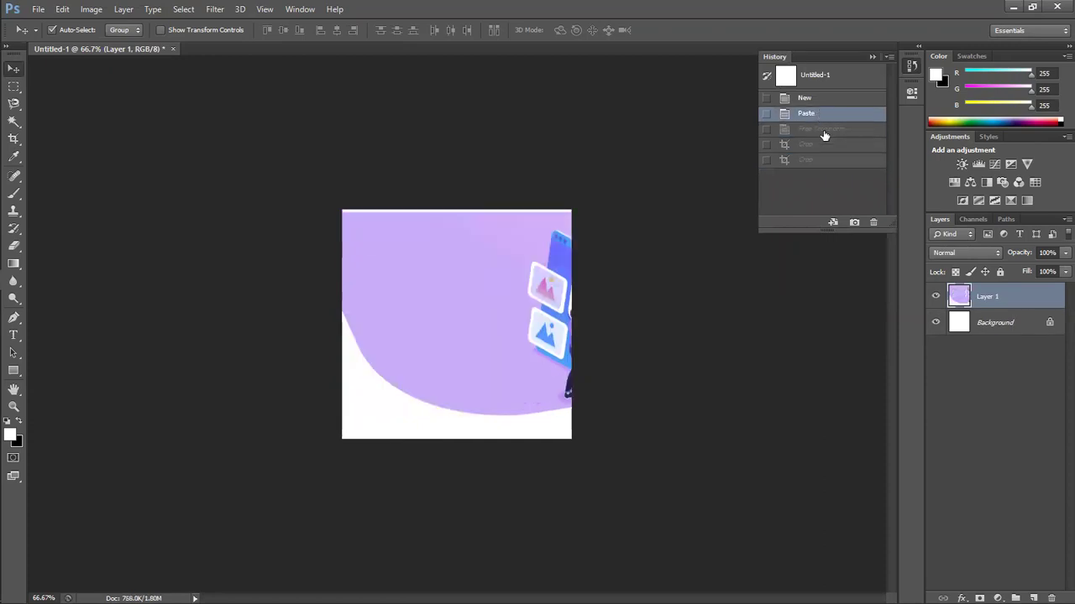
{"action": "left_click", "coordinate": [825, 130]}
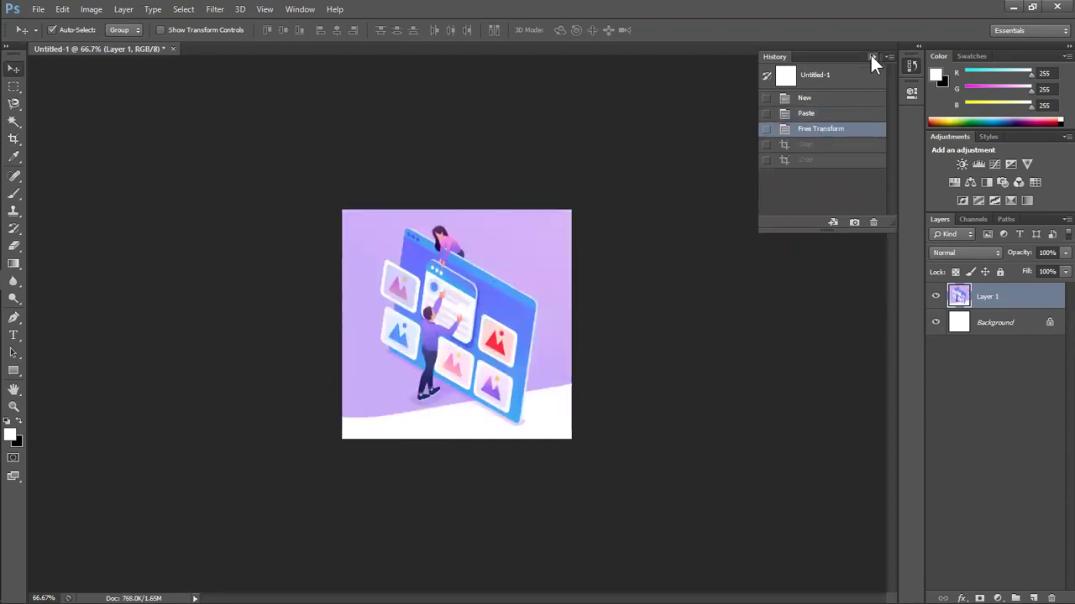
{"action": "left_click", "coordinate": [872, 56]}
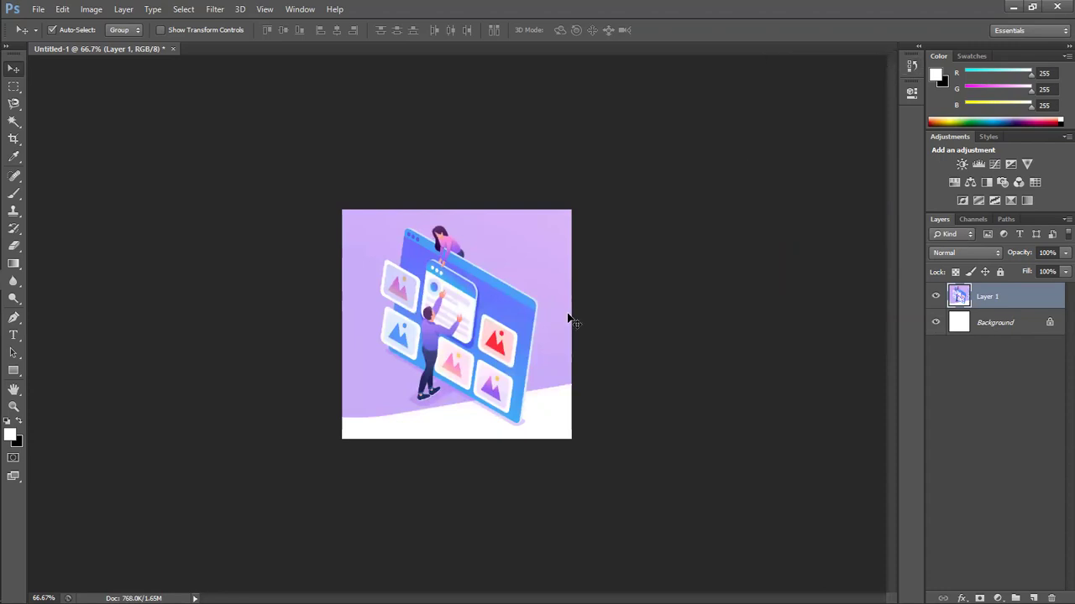
{"action": "mouse_move", "coordinate": [514, 309]}
{"action": "left_mouse_down"}
{"action": "mouse_move", "coordinate": [341, 310]}
{"action": "mouse_move", "coordinate": [731, 300]}
{"action": "mouse_move", "coordinate": [529, 296]}
{"action": "mouse_move", "coordinate": [530, 307]}
{"action": "mouse_move", "coordinate": [524, 295]}
{"action": "mouse_move", "coordinate": [527, 312]}
{"action": "left_mouse_up"}
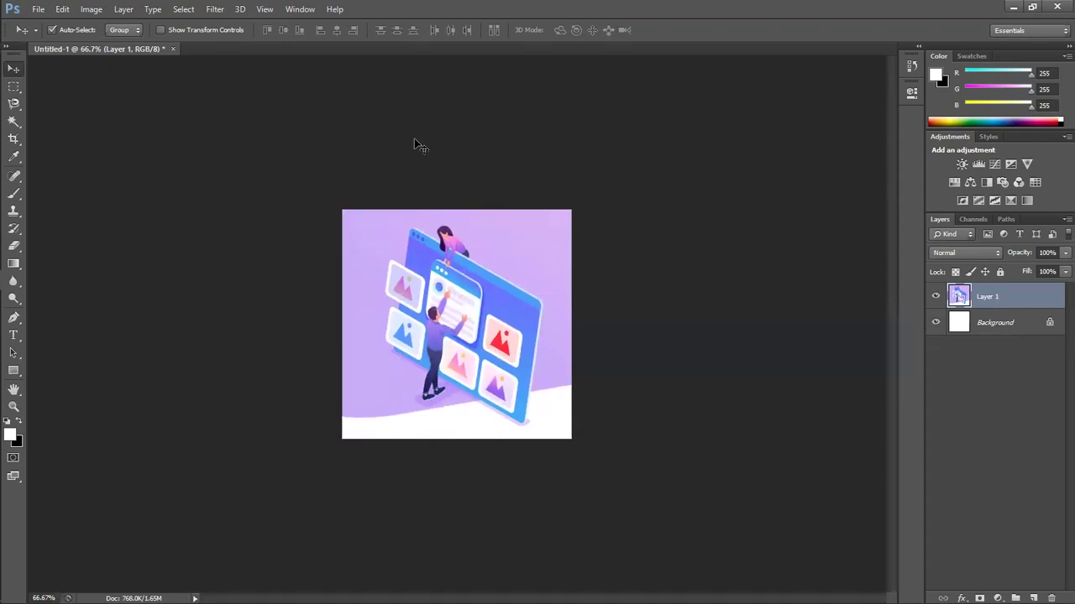
Crop the canvas again and confirm, trimming Layer 1's overhanging illustration.
{"action": "left_click", "coordinate": [13, 139]}
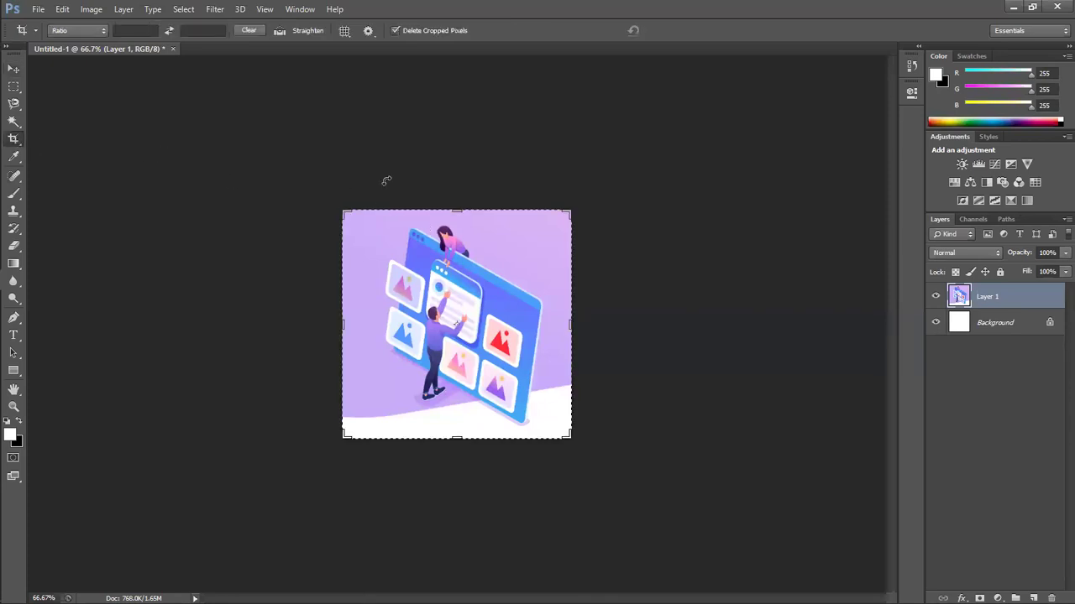
{"action": "left_click", "coordinate": [387, 156]}
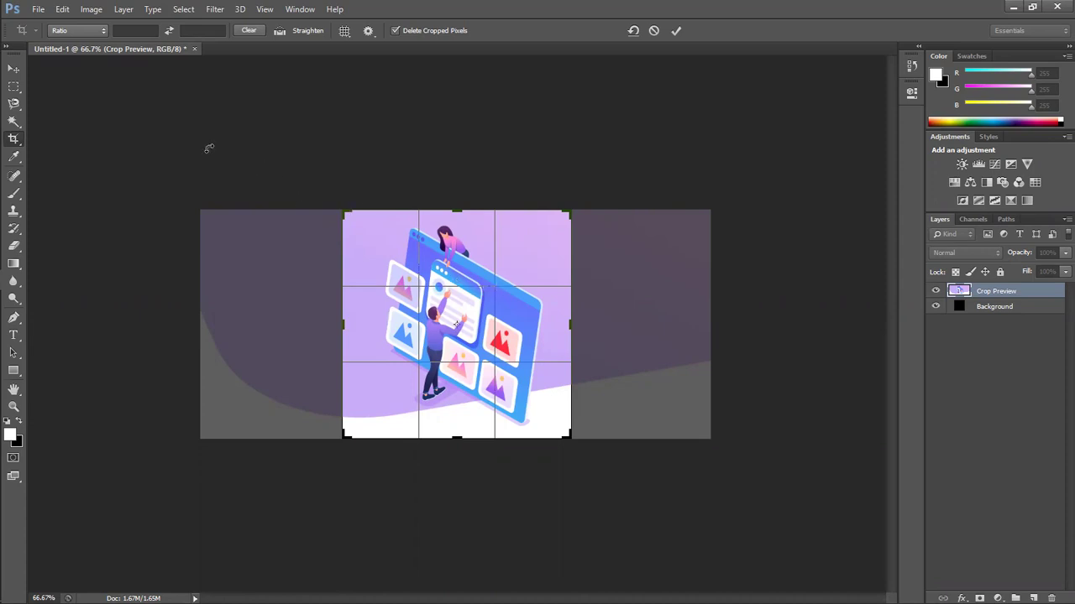
{"action": "left_click", "coordinate": [14, 69]}
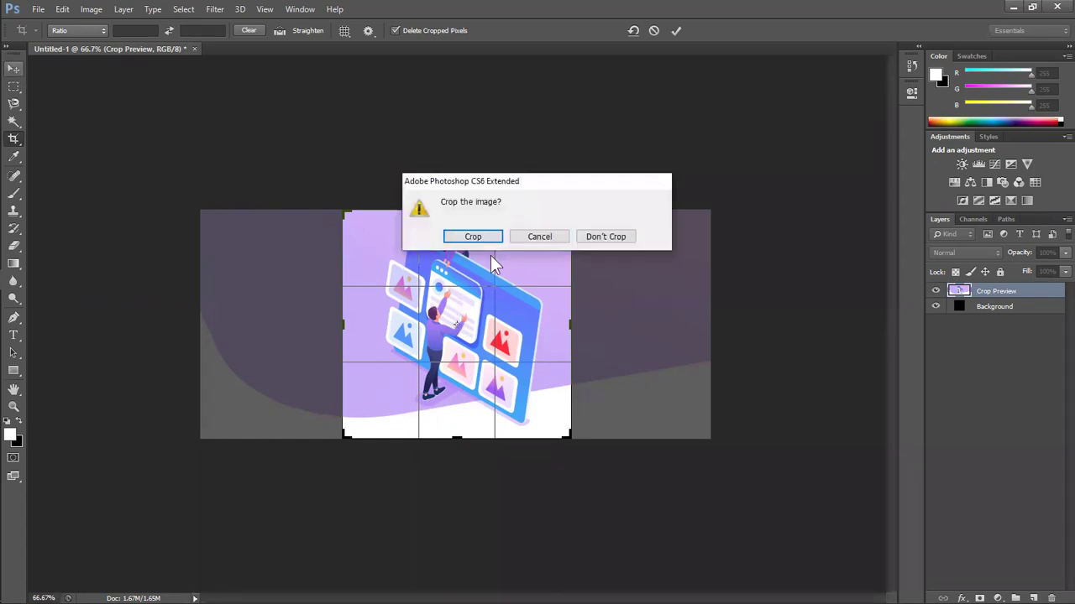
{"action": "left_click", "coordinate": [472, 237]}
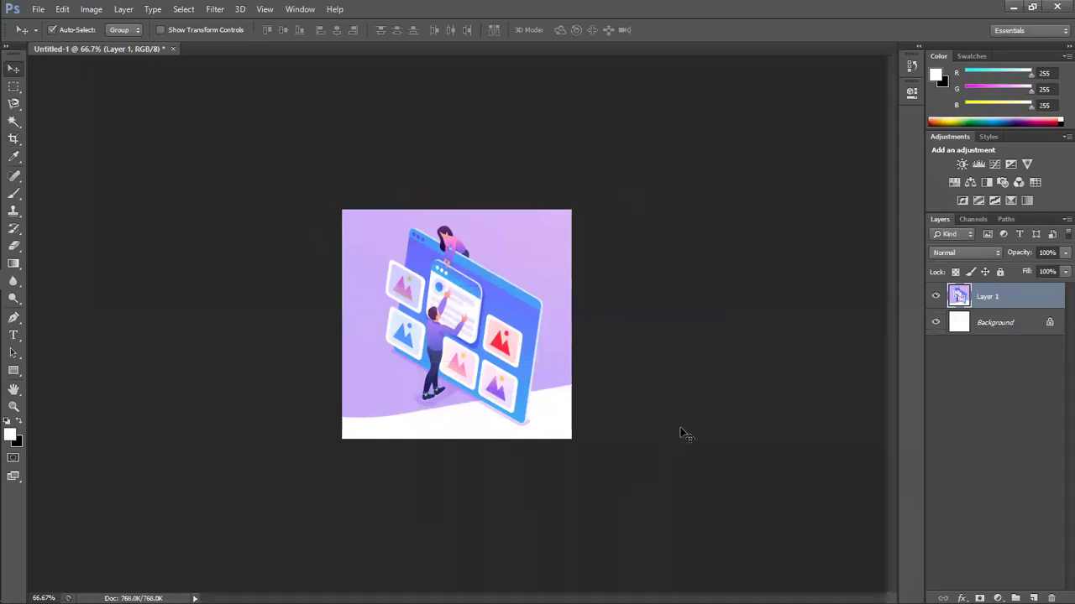
Check the crop and slice tool choices, keep the regular Crop Tool, then return to the Move tool.
{"action": "left_click", "coordinate": [19, 143]}
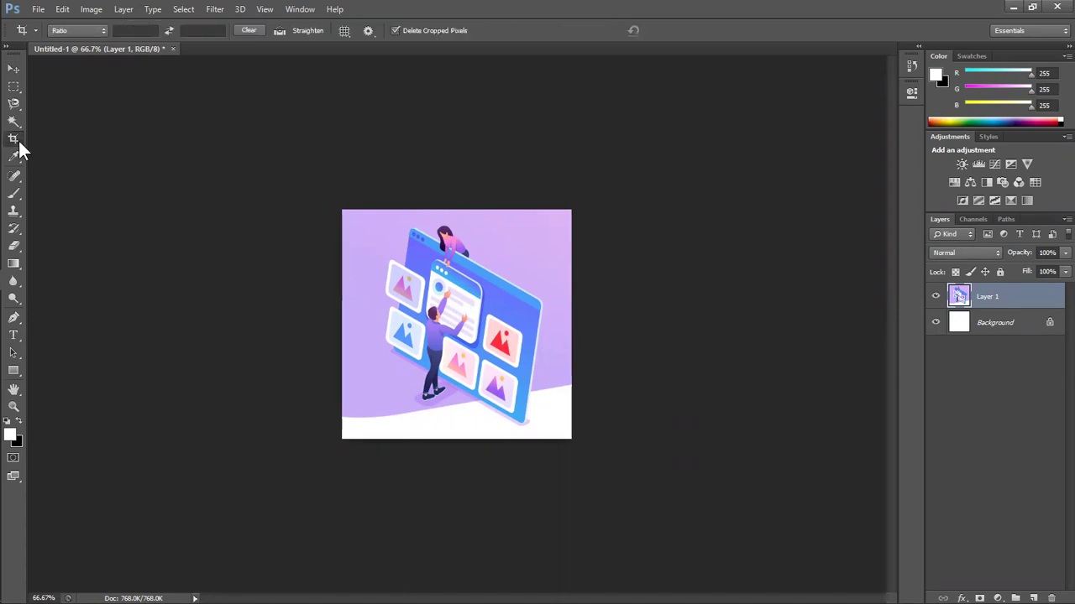
{"action": "right_click", "coordinate": [19, 149]}
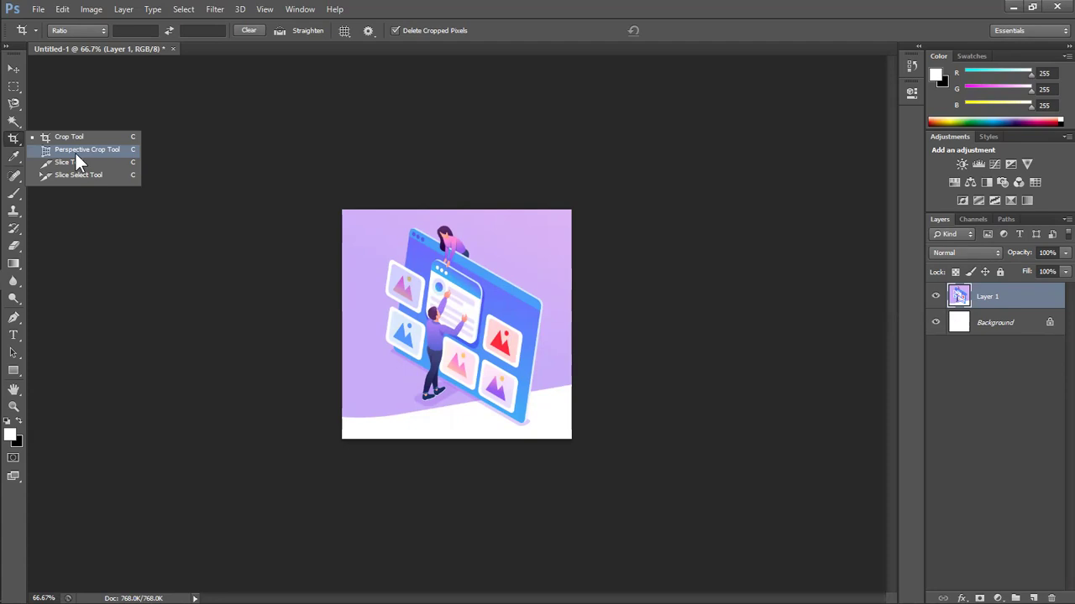
{"action": "left_click", "coordinate": [13, 138]}
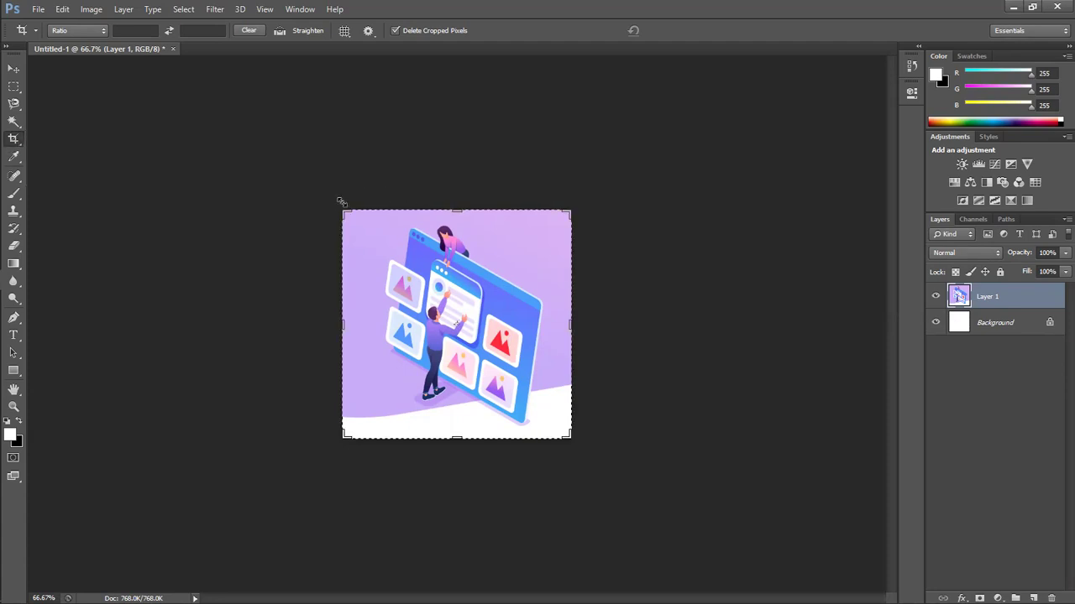
{"action": "left_click", "coordinate": [14, 68]}
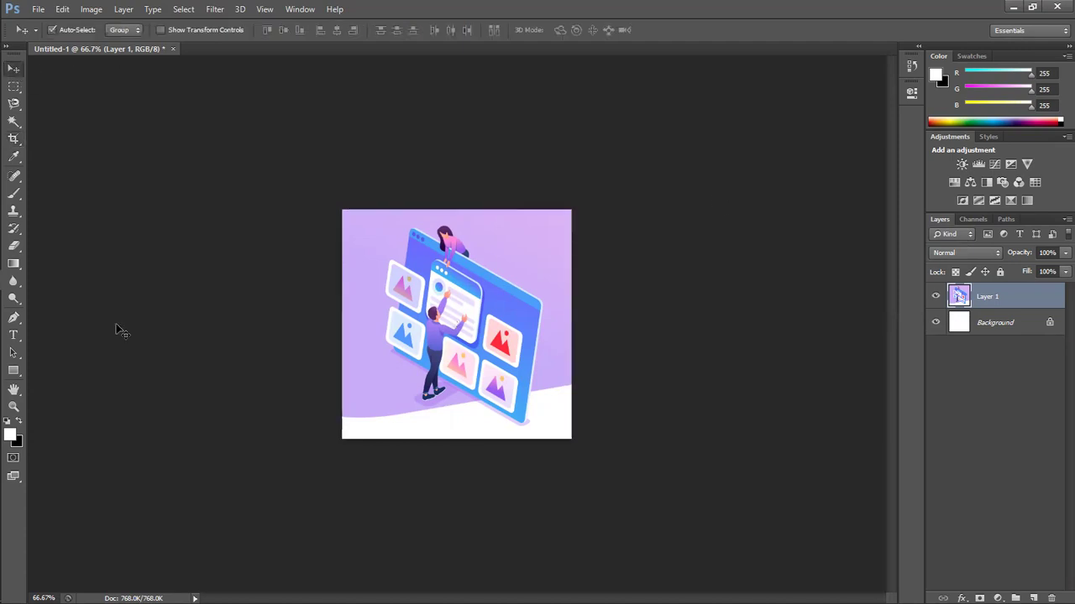
Replace the Google Images search term with 'book page' and run the search.
{"action": "left_click", "coordinate": [10, 156]}
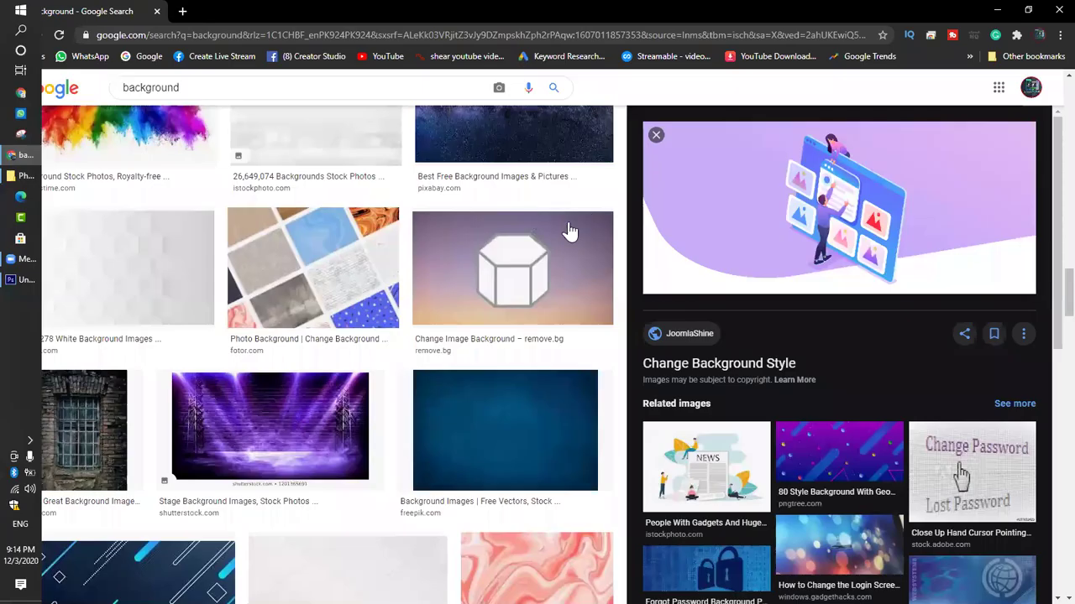
{"action": "scroll", "coordinate": [280, 390], "scroll_direction": "up", "scroll_amount": 5}
{"action": "scroll", "coordinate": [279, 391], "scroll_direction": "up", "scroll_amount": 5}
{"action": "scroll", "coordinate": [279, 390], "scroll_direction": "up", "scroll_amount": 3}
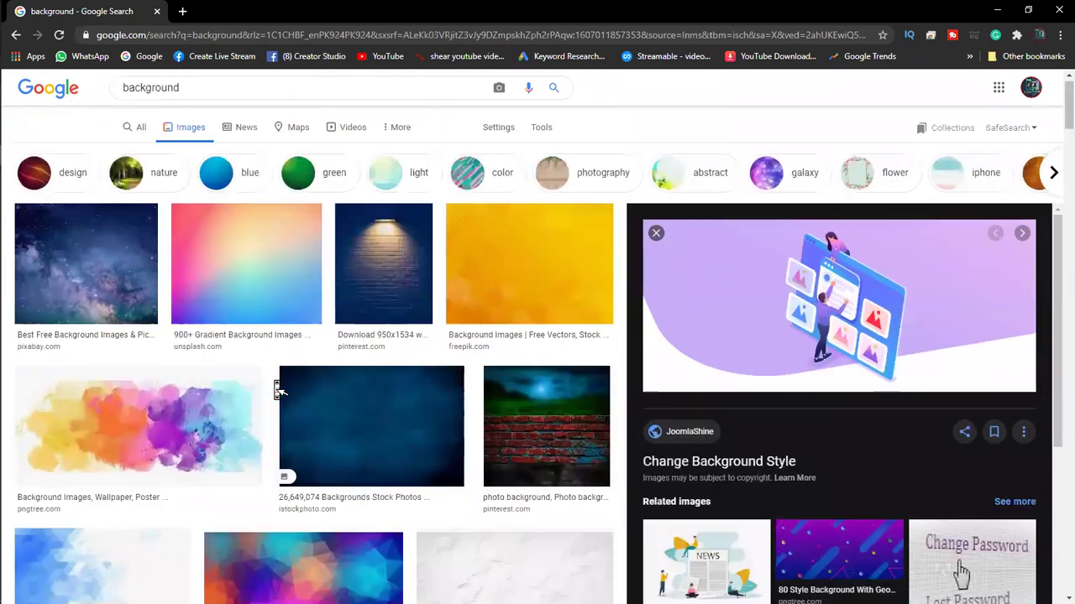
{"action": "double_click", "coordinate": [227, 102]}
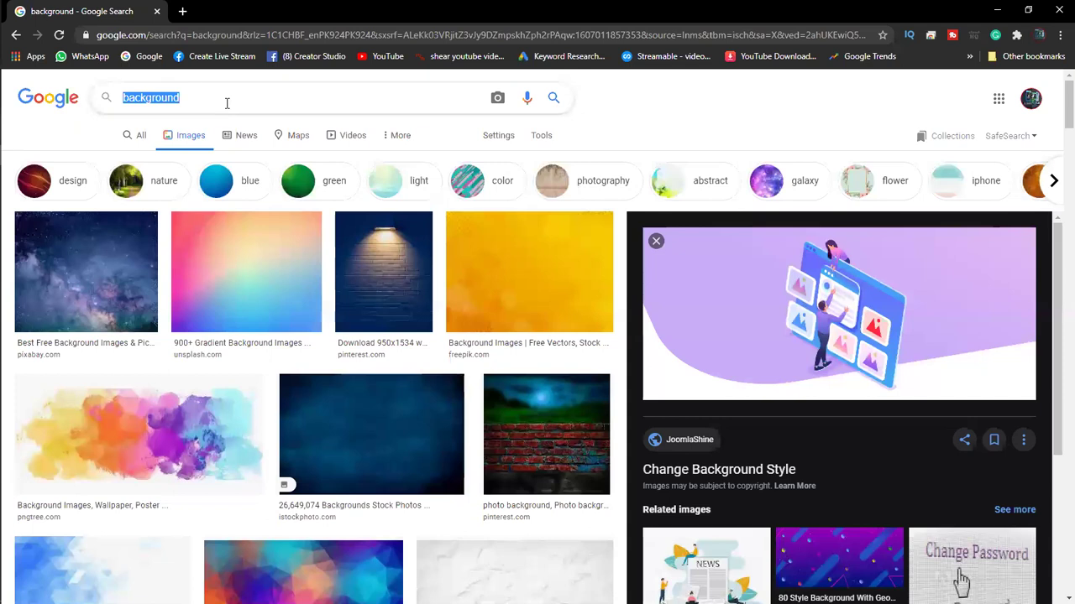
{"action": "type", "text": "book page"}
{"action": "key", "text": "Return"}
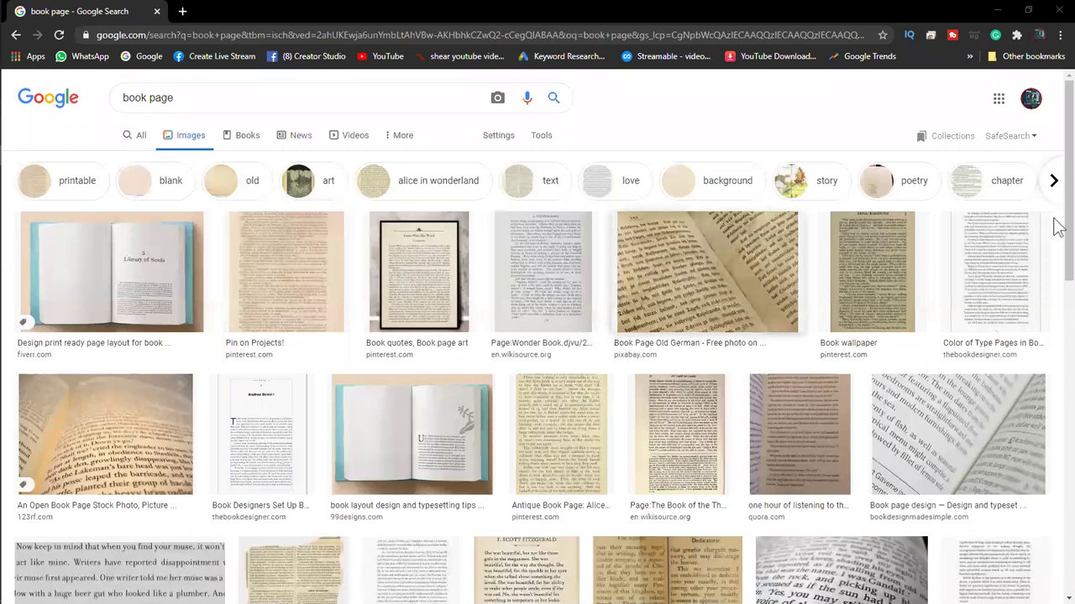
Open the Decoist torn book pages photo preview and bring up its image options.
{"action": "scroll", "coordinate": [1056, 201], "scroll_direction": "down", "scroll_amount": 2}
{"action": "scroll", "coordinate": [1056, 378], "scroll_direction": "down", "scroll_amount": 5}
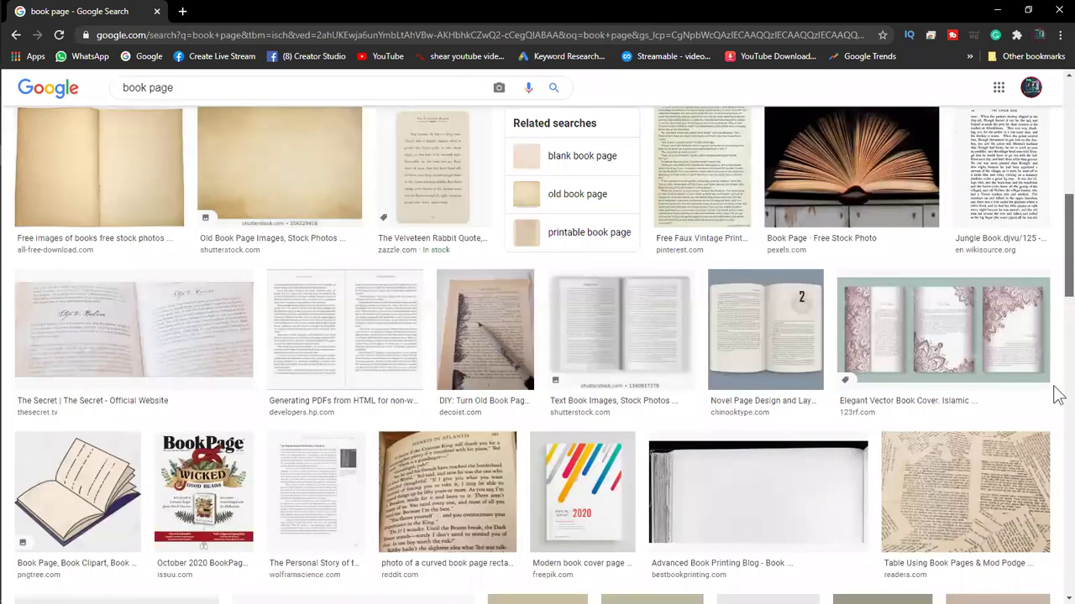
{"action": "scroll", "coordinate": [1058, 403], "scroll_direction": "down", "scroll_amount": 1}
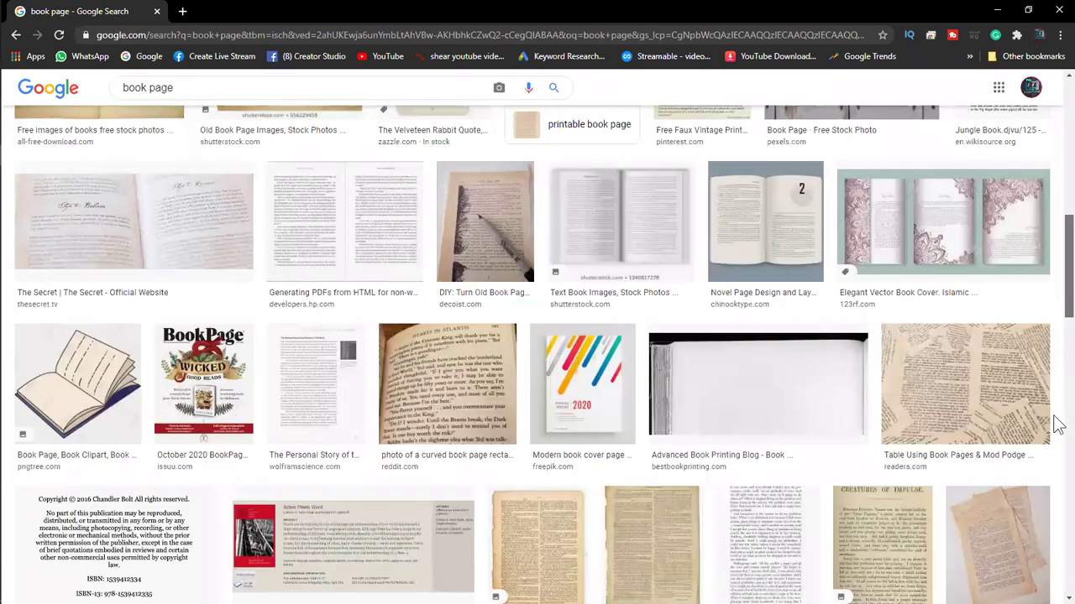
{"action": "scroll", "coordinate": [1056, 437], "scroll_direction": "down", "scroll_amount": 2}
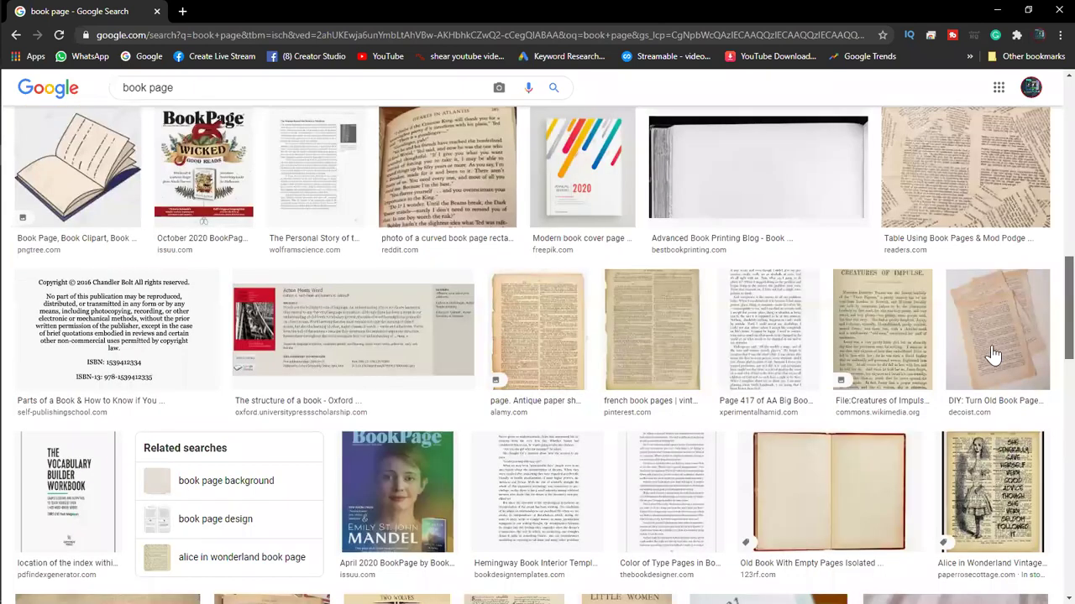
{"action": "left_click", "coordinate": [994, 354]}
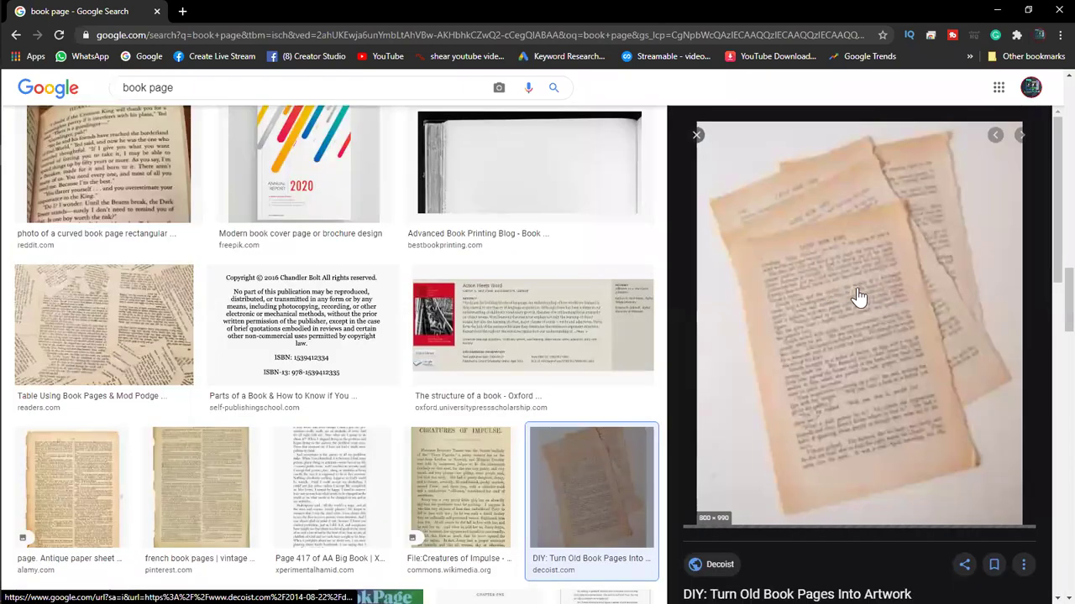
{"action": "right_click", "coordinate": [857, 288]}
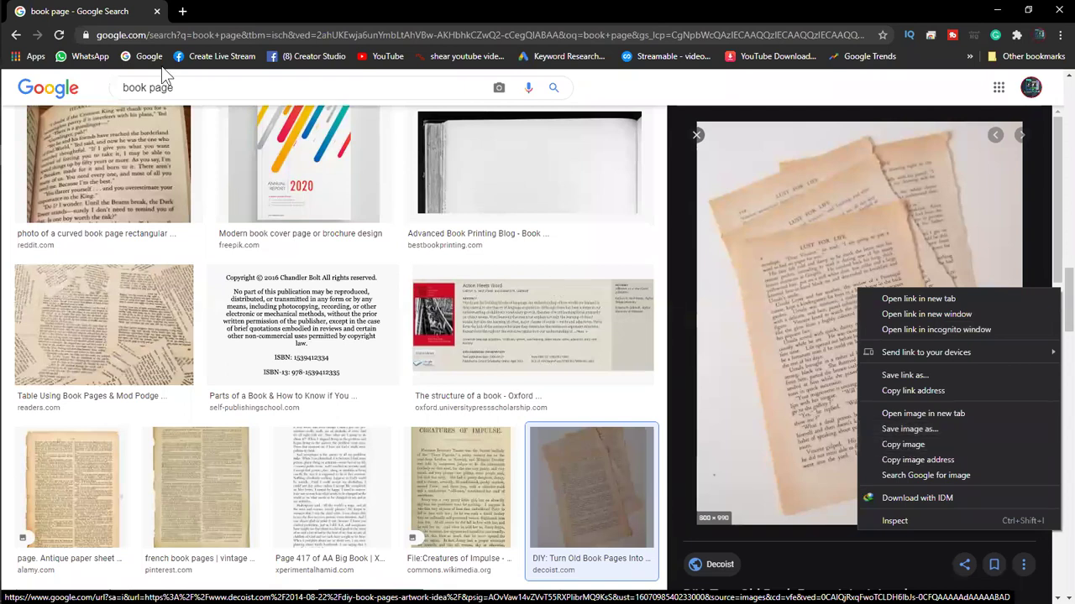
{"action": "key", "text": "alt+Tab"}
{"action": "key", "text": "Tab"}
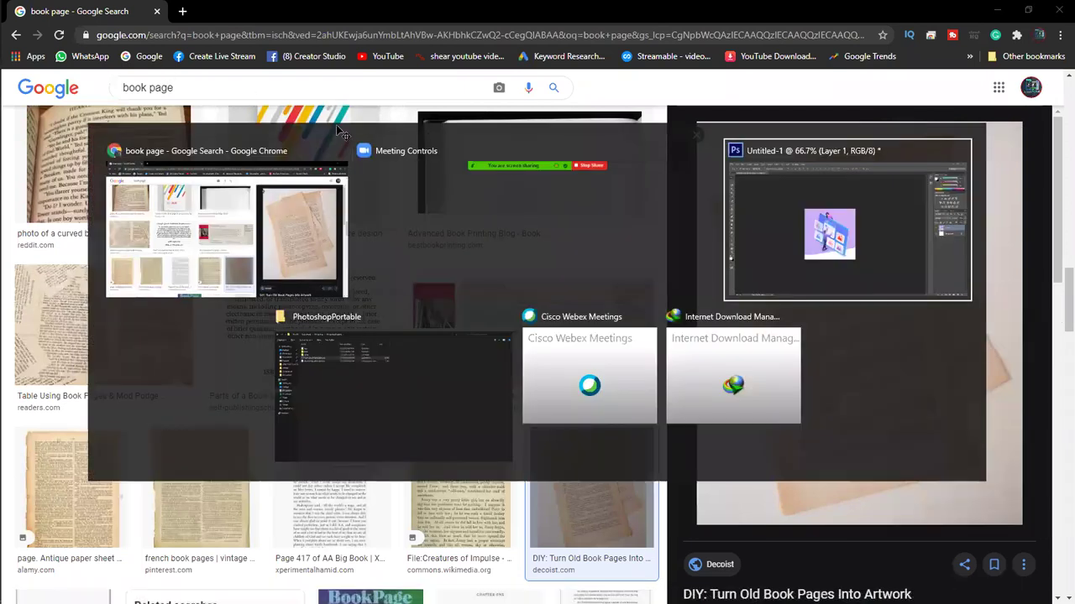
Create a new U.S. Paper Letter document, 8.5 × 11 in at 300 ppi, and fit it on screen.
{"action": "left_click", "coordinate": [38, 10]}
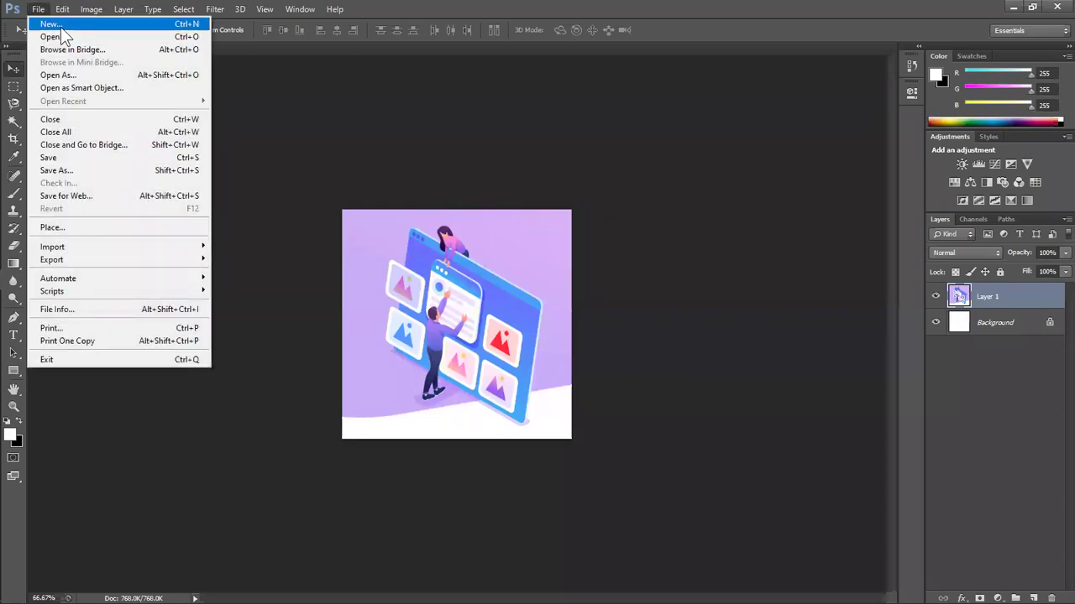
{"action": "left_click", "coordinate": [63, 26]}
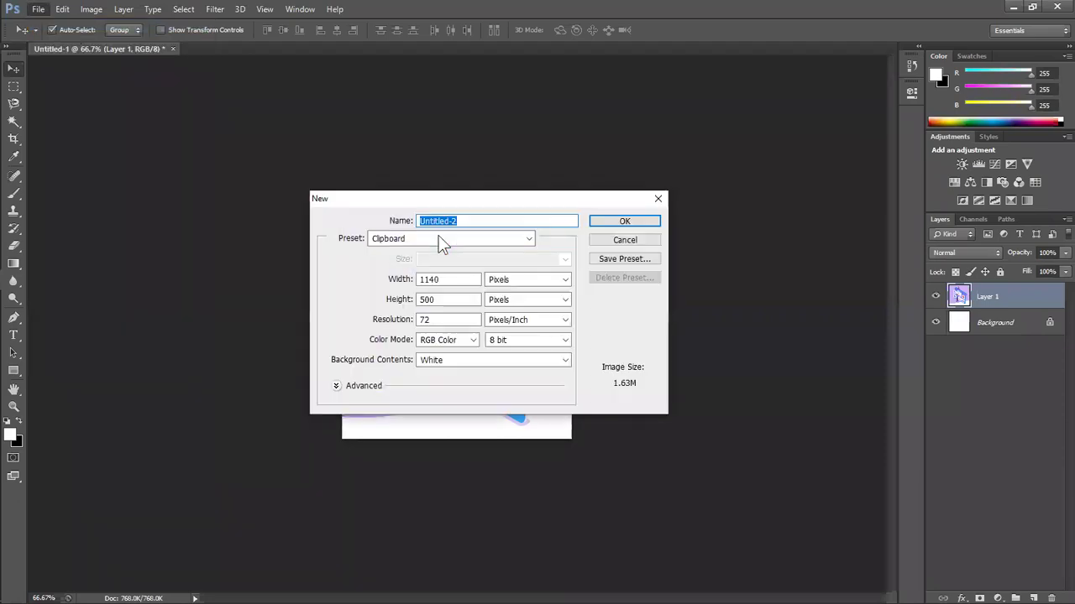
{"action": "left_click", "coordinate": [529, 238]}
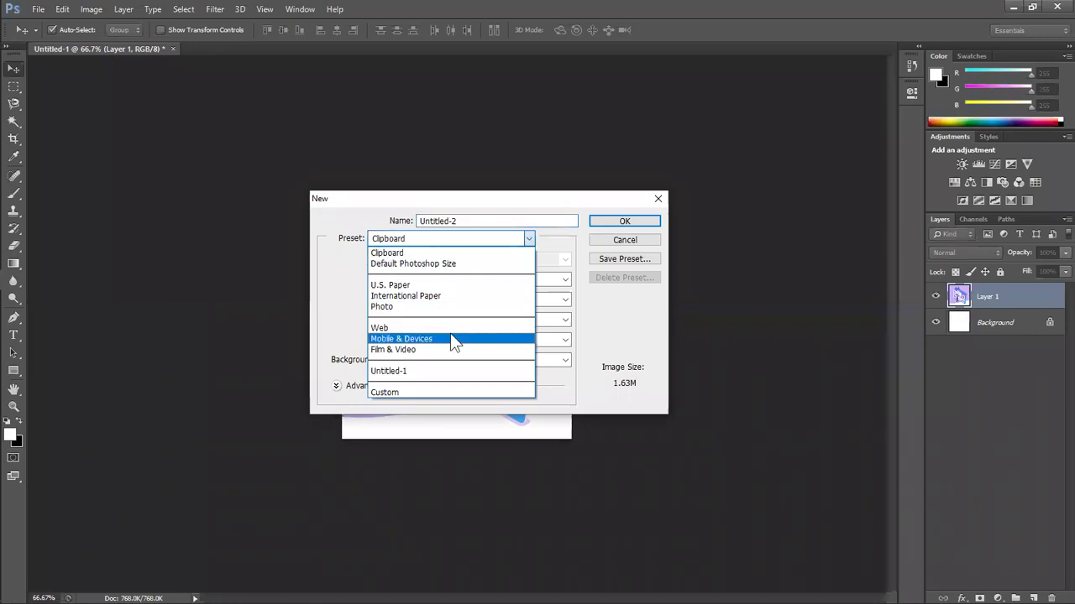
{"action": "left_click", "coordinate": [429, 286]}
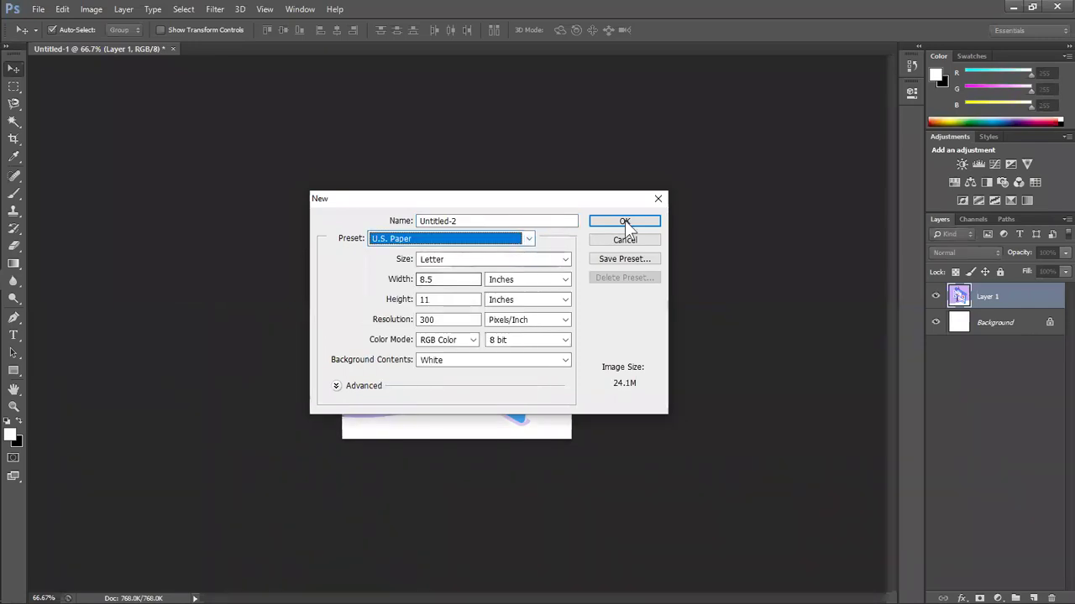
{"action": "left_click", "coordinate": [561, 259]}
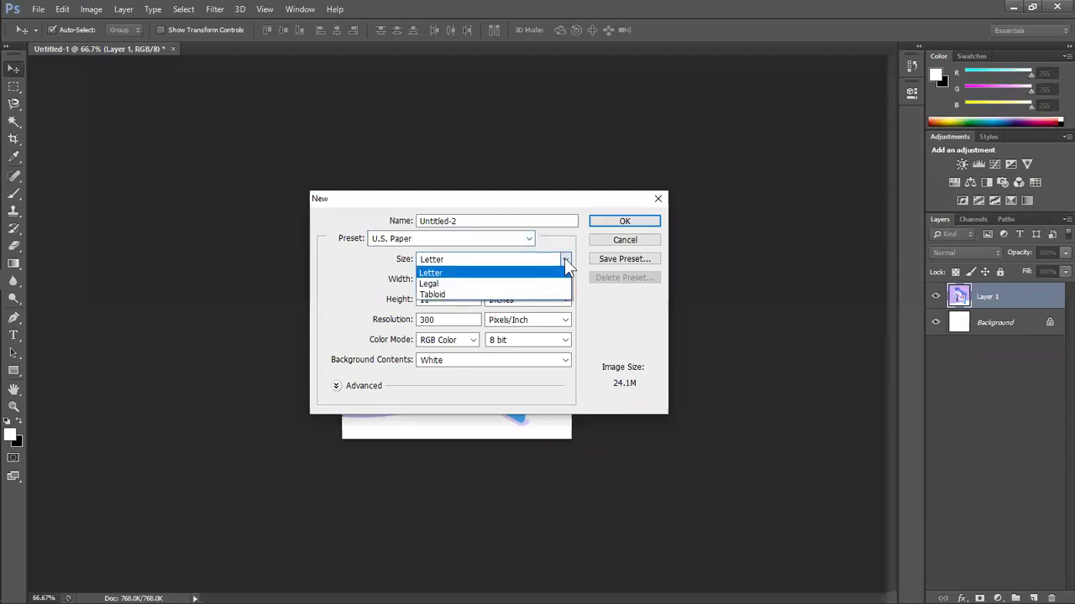
{"action": "left_click", "coordinate": [511, 272]}
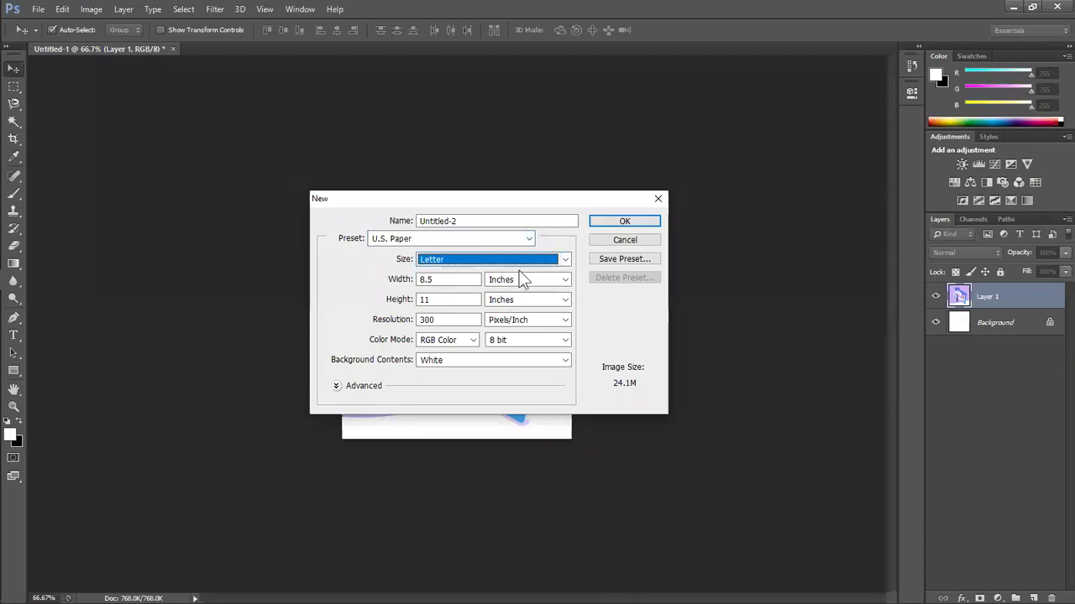
{"action": "left_click", "coordinate": [618, 222]}
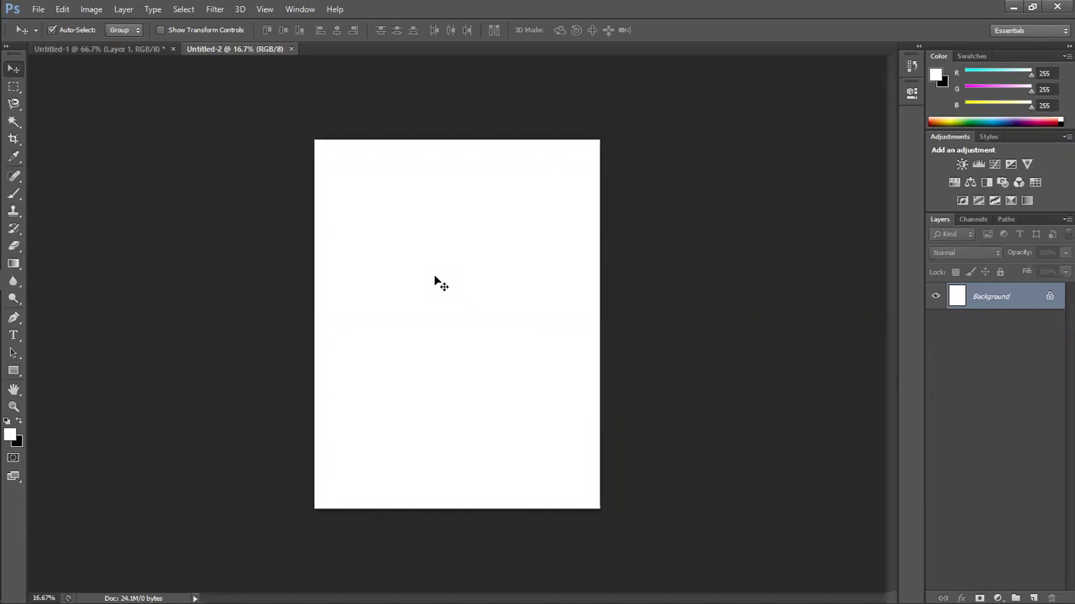
{"action": "key", "text": "ctrl+0"}
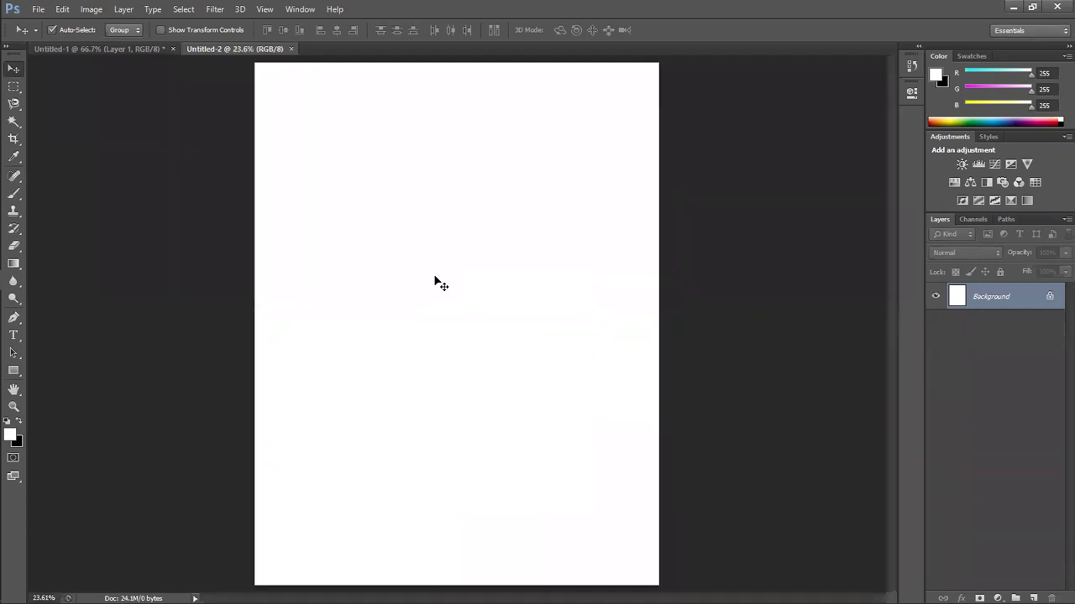
{"action": "key", "text": "alt+Tab"}
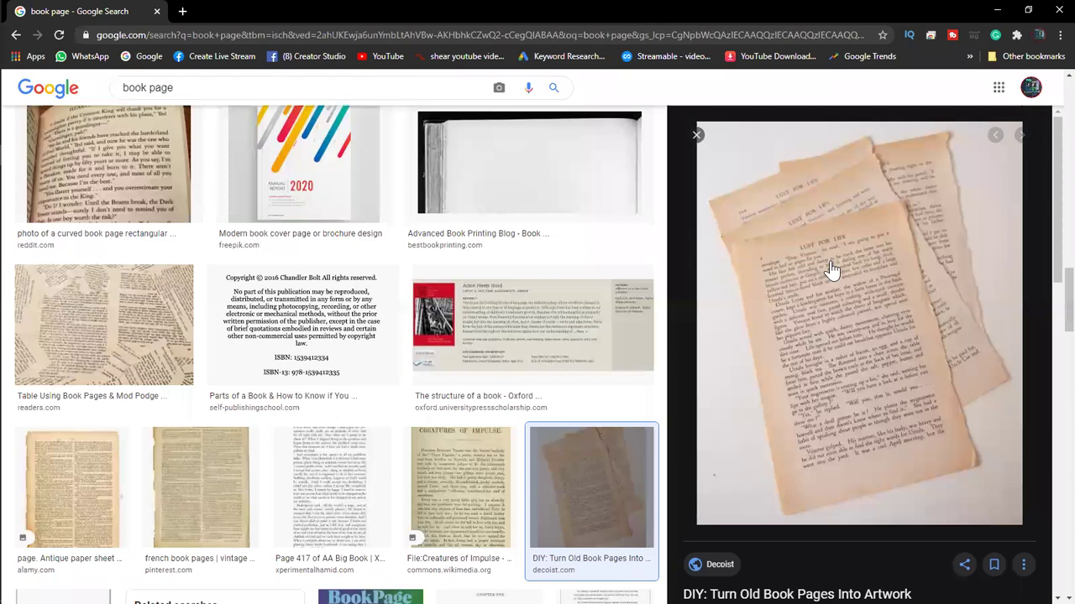
Copy the book pages photo from Chrome and paste it into Untitled-2 as Layer 1.
{"action": "right_click", "coordinate": [818, 263]}
{"action": "left_click", "coordinate": [864, 423]}
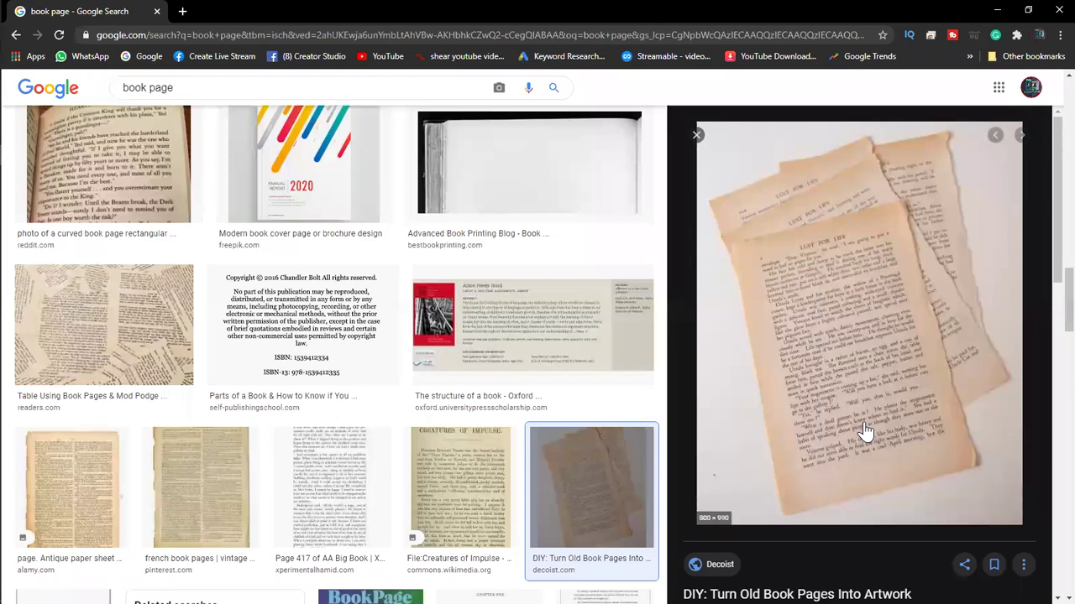
{"action": "key", "text": "alt+Tab"}
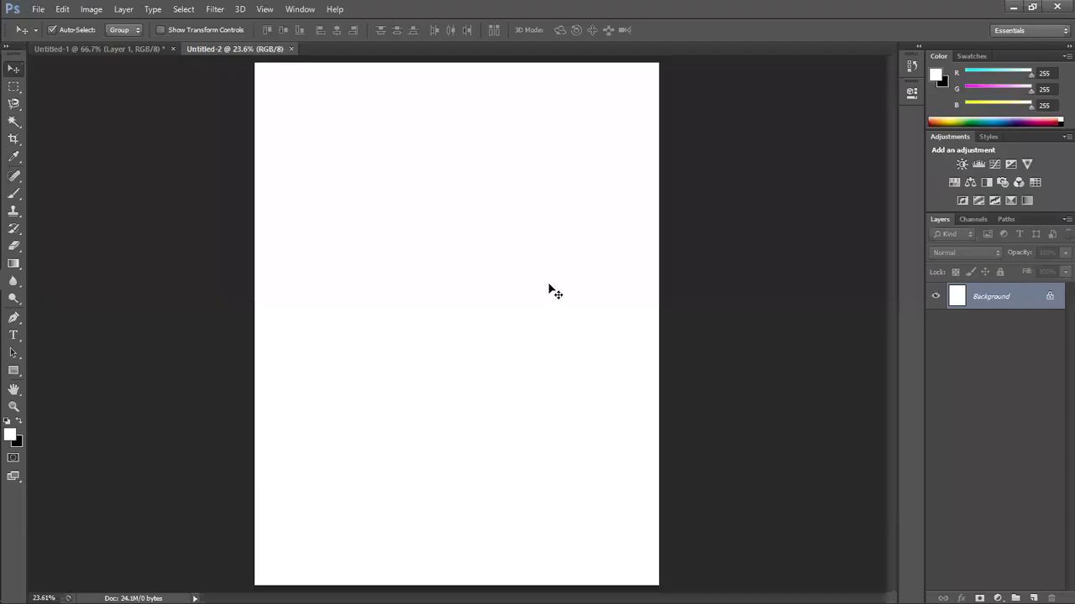
{"action": "key", "text": "ctrl+v"}
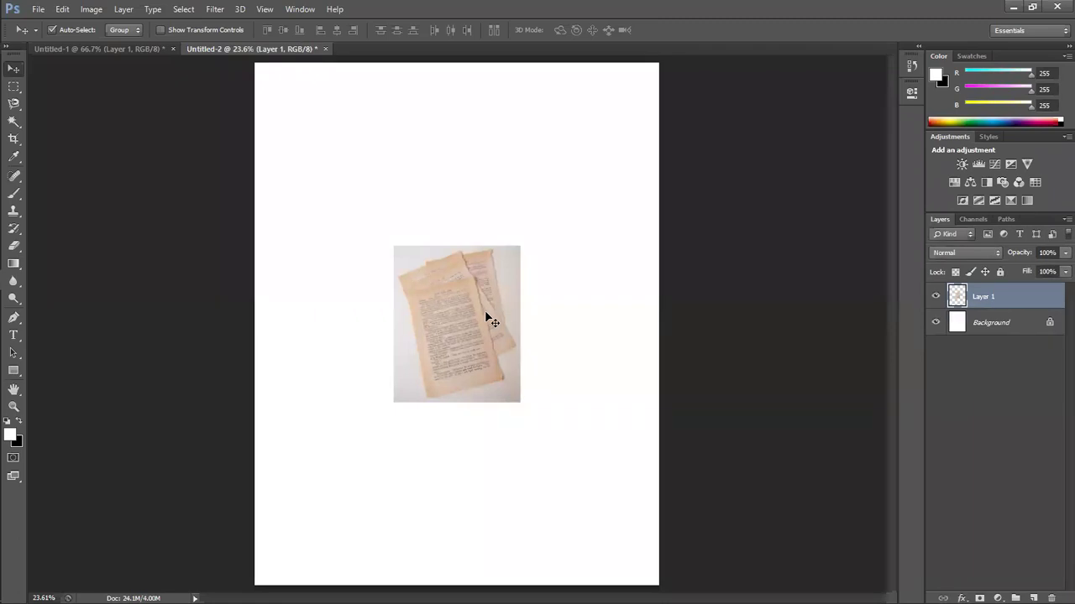
Scale the pasted photo up to 340% so it covers the whole Letter page.
{"action": "key", "text": "ctrl+t"}
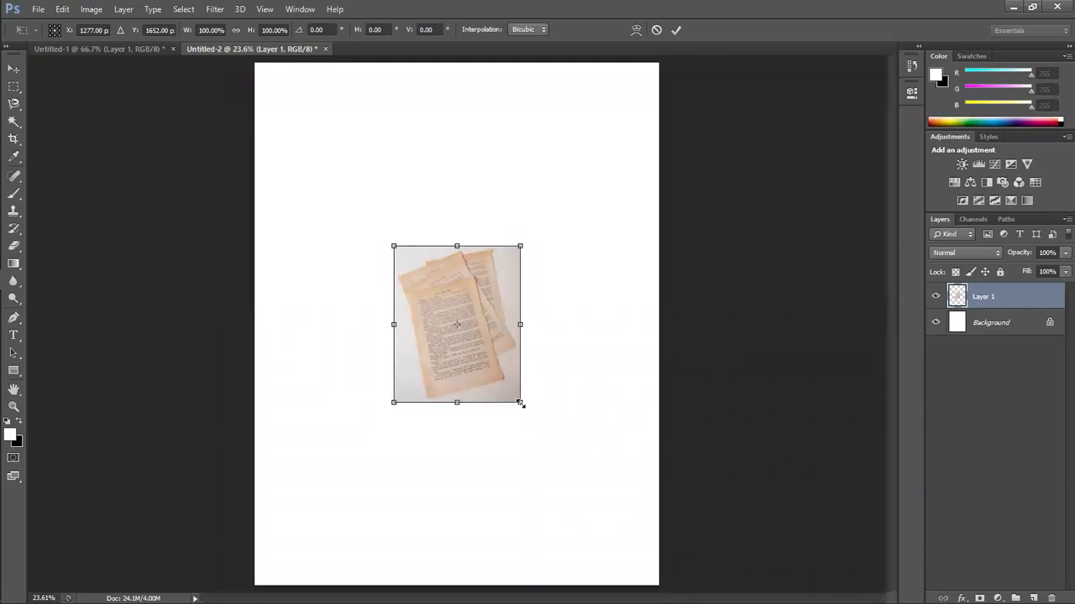
{"action": "left_click_drag", "start_coordinate": [520, 403], "coordinate": [690, 578]}
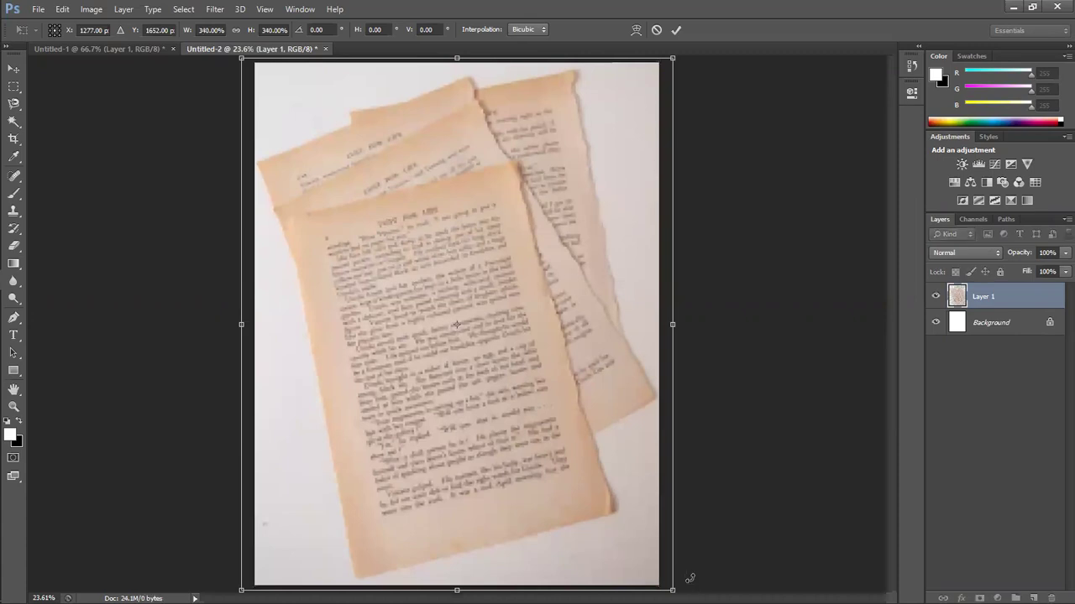
{"action": "key", "text": "Return"}
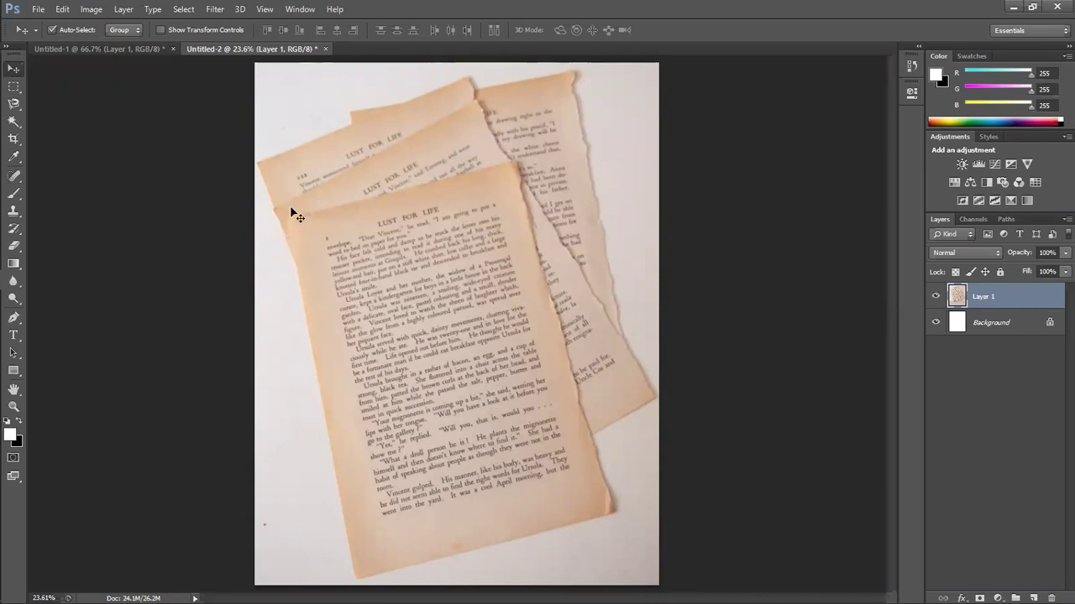
Switch to the Perspective Crop Tool, then minimize Photoshop to reveal the Chrome book page results.
{"action": "left_click", "coordinate": [14, 140]}
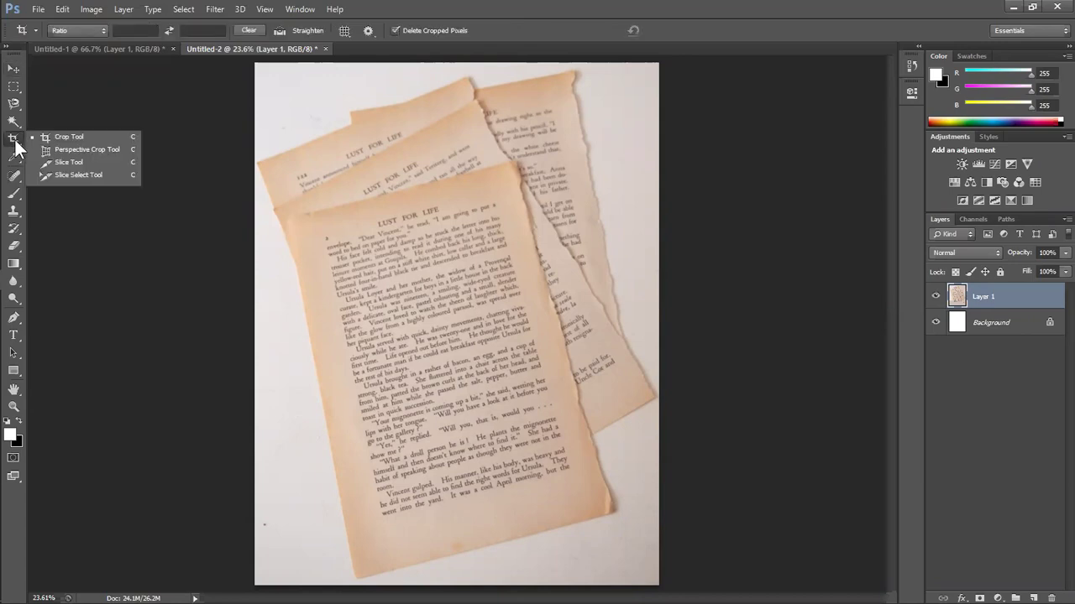
{"action": "left_click", "coordinate": [65, 150]}
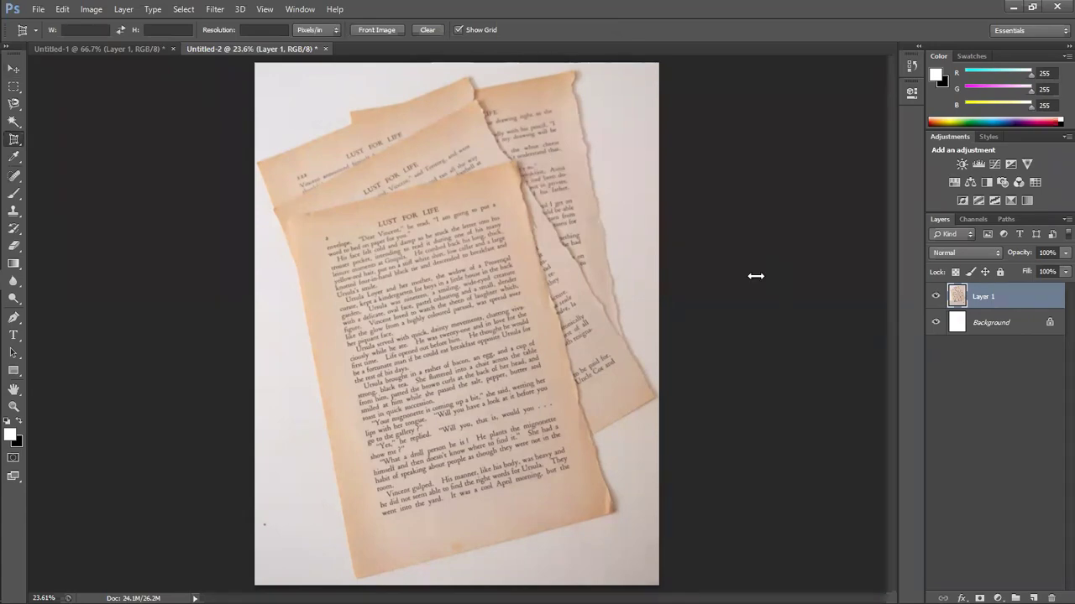
{"action": "left_click", "coordinate": [1013, 5]}
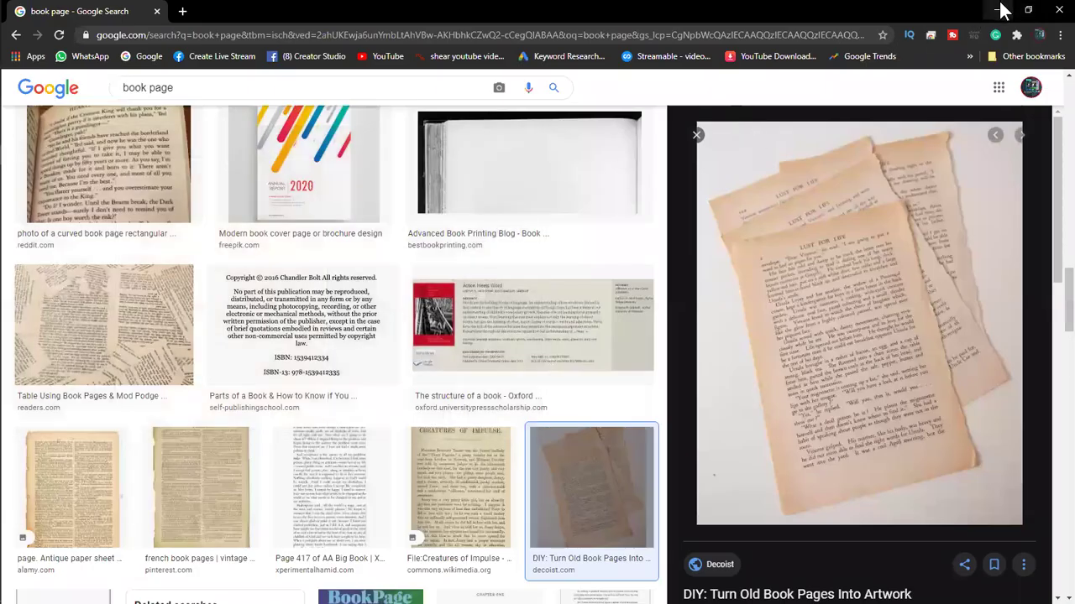
Open the IMG_20201201_210949.jpg screenshot from the Downloads folder in File Explorer.
{"action": "left_click", "coordinate": [996, 9]}
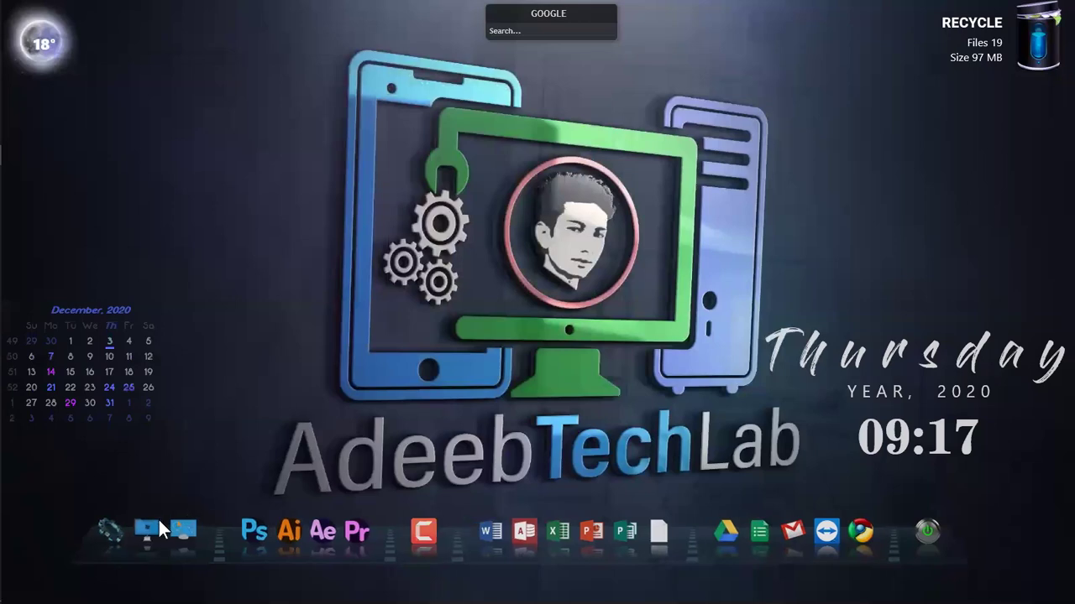
{"action": "key", "text": "super+e"}
{"action": "left_click", "coordinate": [50, 117]}
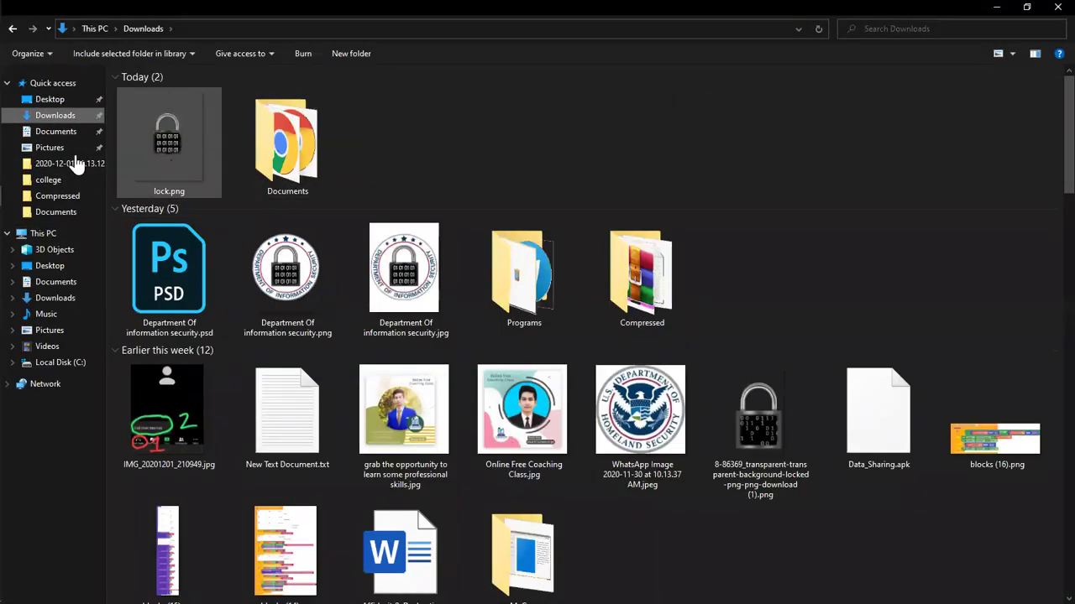
{"action": "left_click", "coordinate": [55, 131]}
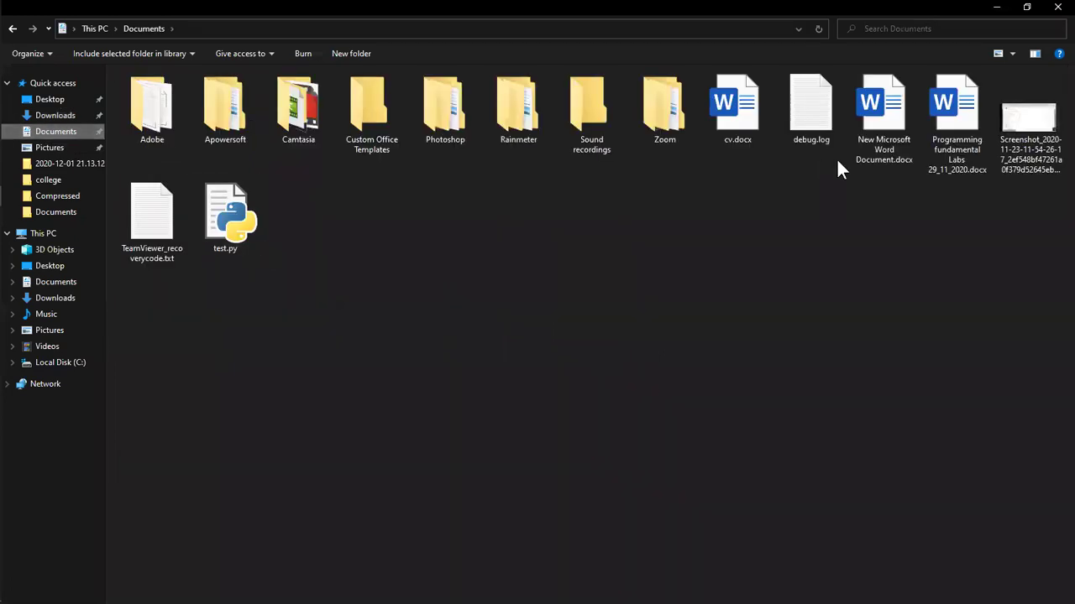
{"action": "left_click", "coordinate": [51, 115]}
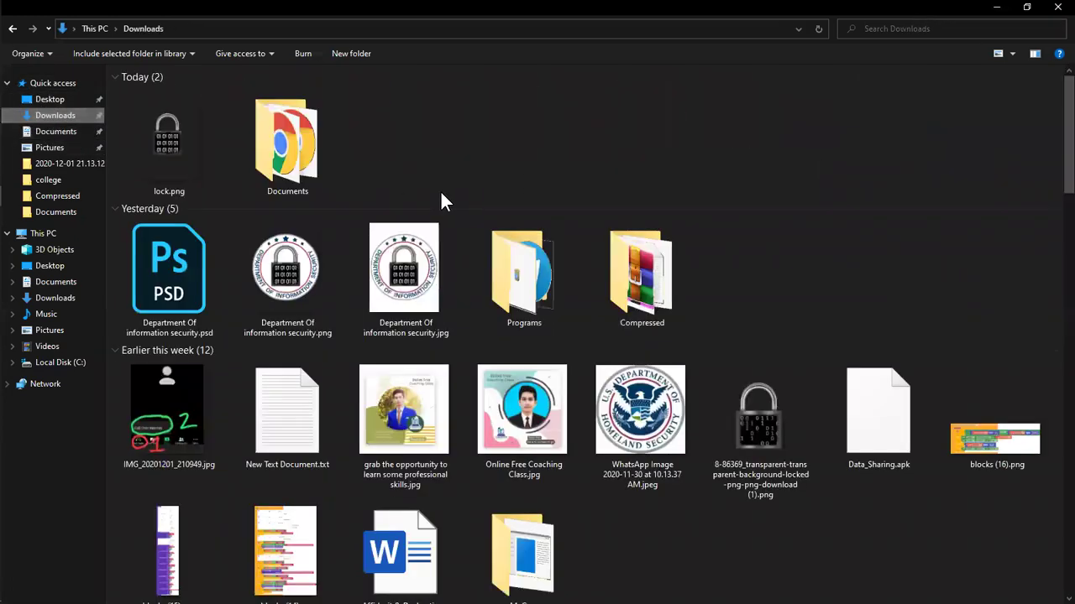
{"action": "left_click", "coordinate": [176, 388]}
{"action": "key", "text": "Return"}
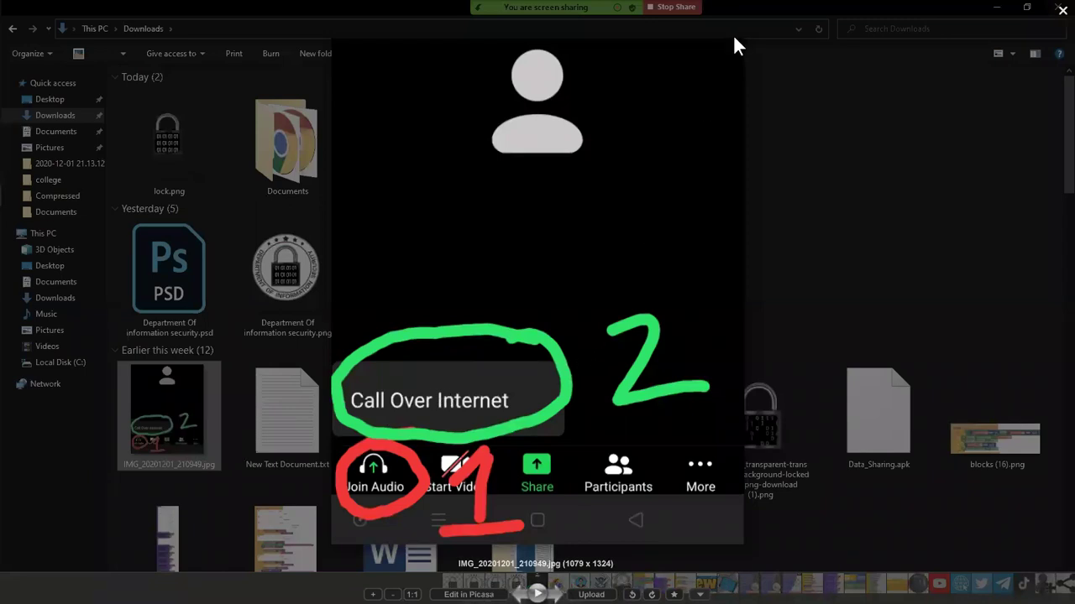
Close the screenshot preview and bring the Photoshop document back to the front.
{"action": "left_click_drag", "start_coordinate": [687, 68], "coordinate": [653, 92]}
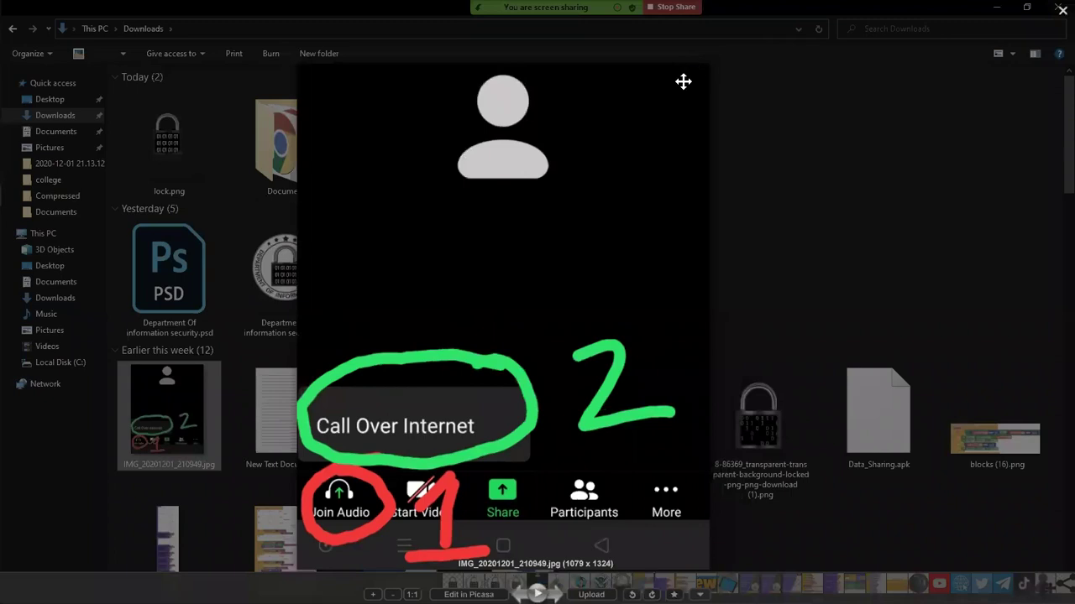
{"action": "left_click", "coordinate": [1060, 8]}
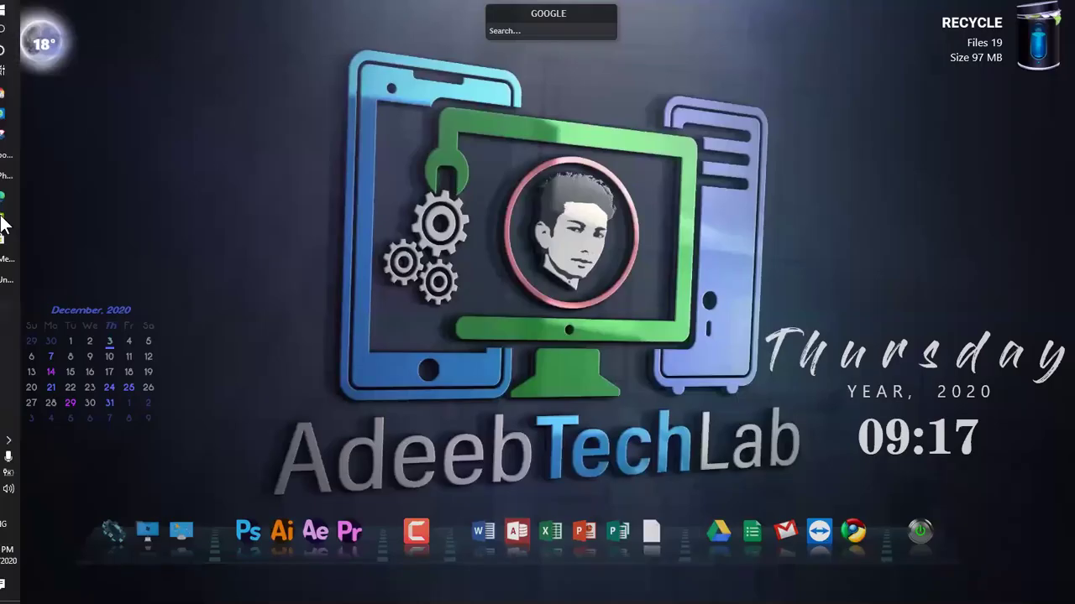
{"action": "left_click", "coordinate": [16, 280]}
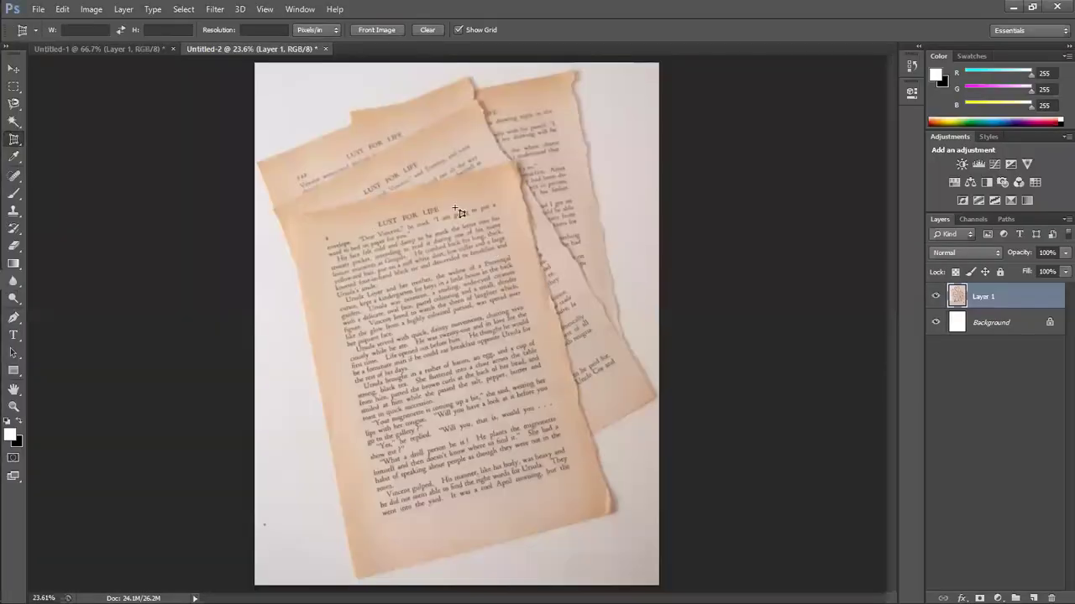
Place the perspective crop corners on the front page's four corners, fit them, and commit.
{"action": "left_click", "coordinate": [508, 163]}
{"action": "left_click", "coordinate": [289, 220]}
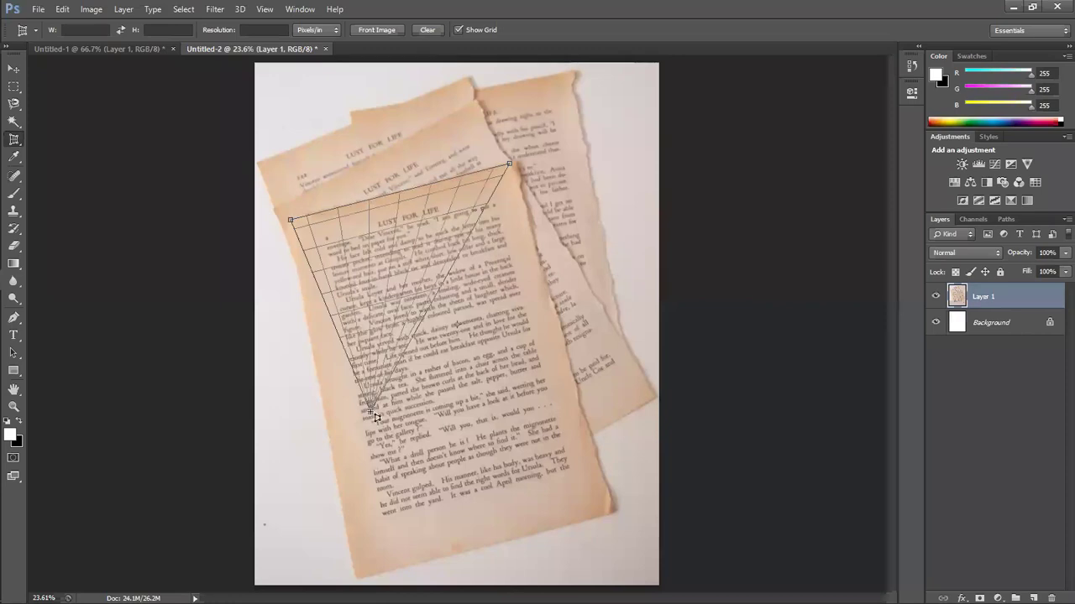
{"action": "left_click", "coordinate": [364, 491]}
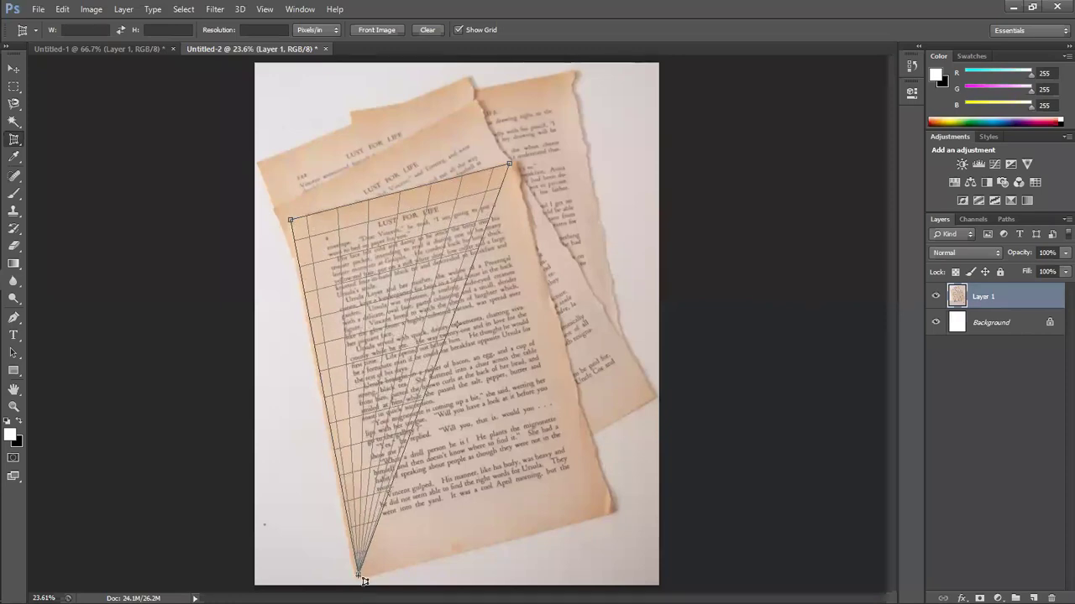
{"action": "mouse_move", "coordinate": [364, 581]}
{"action": "left_mouse_down"}
{"action": "mouse_move", "coordinate": [377, 476]}
{"action": "mouse_move", "coordinate": [362, 581]}
{"action": "left_mouse_up"}
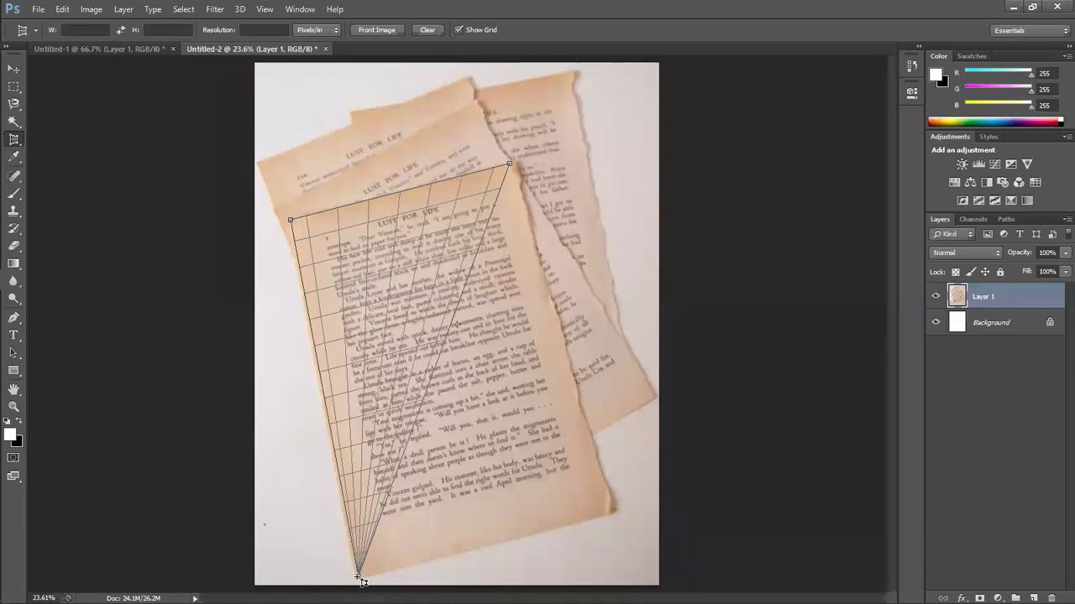
{"action": "left_click", "coordinate": [521, 523]}
{"action": "left_click_drag", "start_coordinate": [521, 523], "coordinate": [608, 510]}
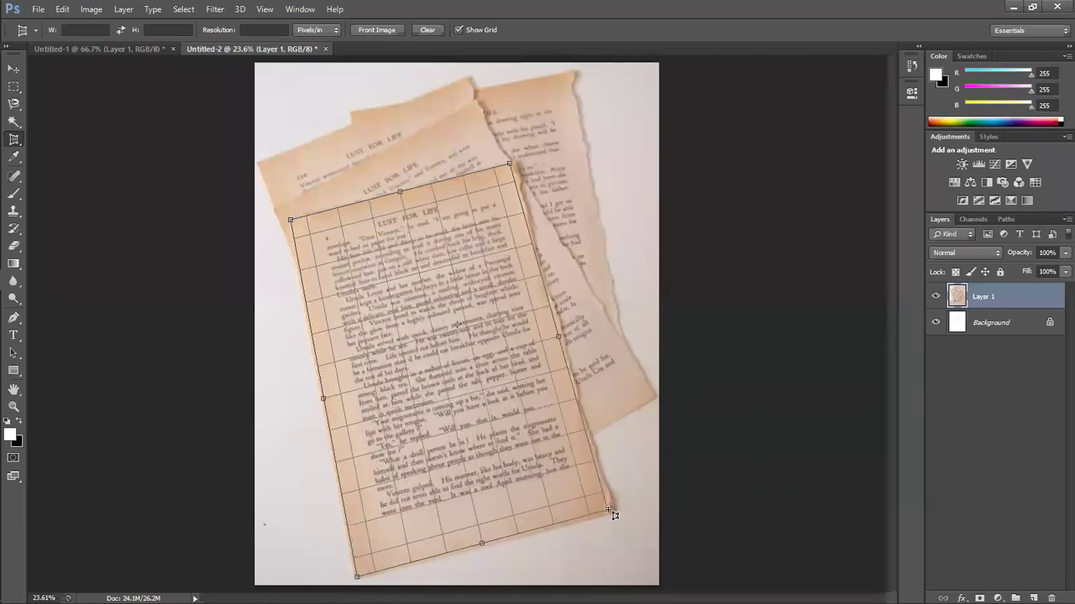
{"action": "left_click_drag", "start_coordinate": [614, 516], "coordinate": [611, 510]}
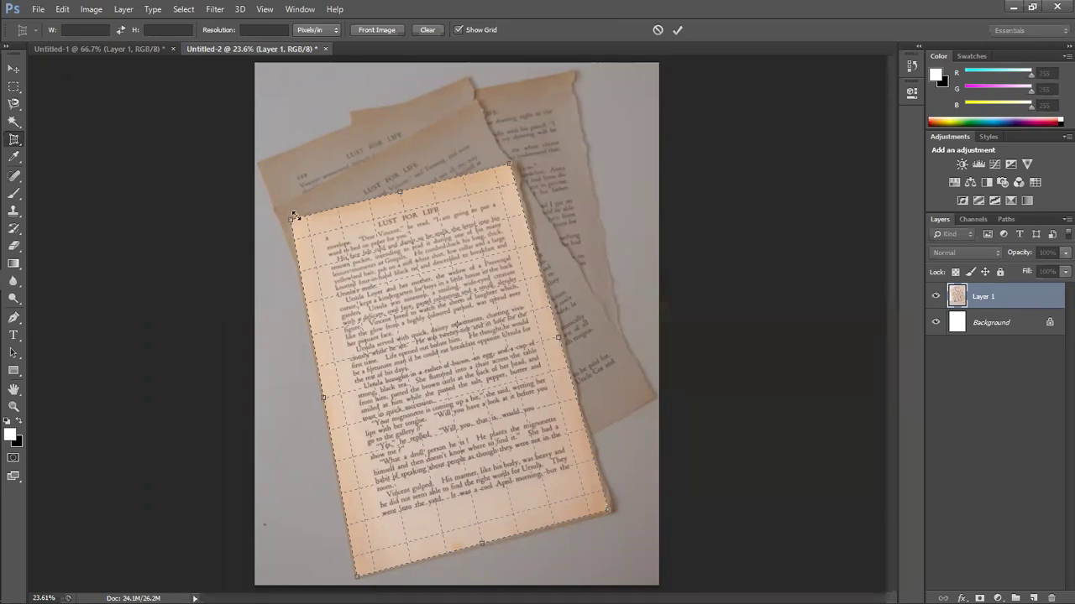
{"action": "key", "text": "Return"}
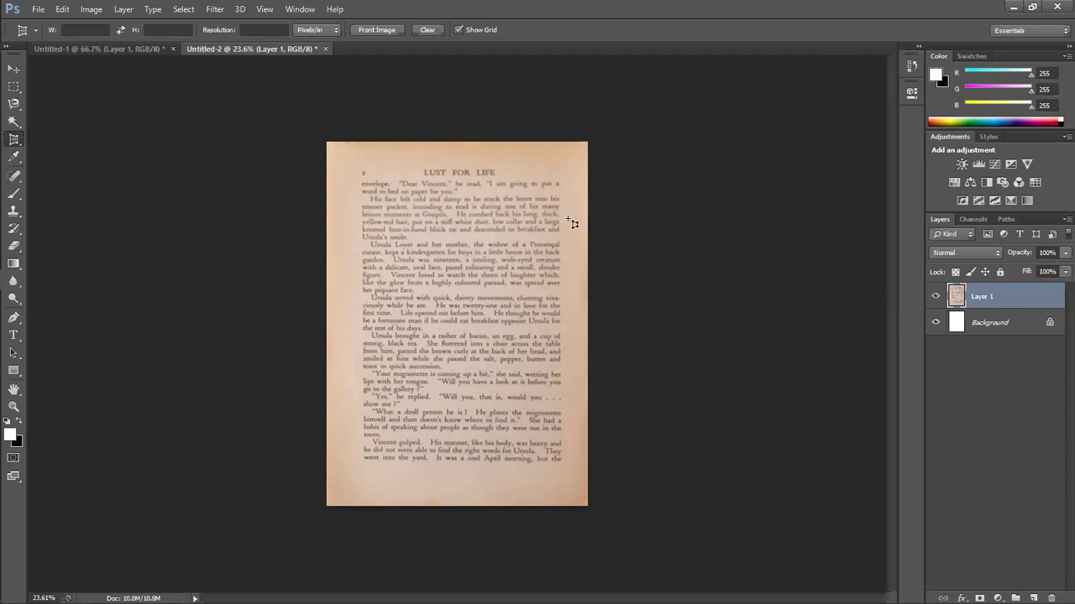
{"action": "key", "text": "alt+Tab"}
{"action": "key", "text": "alt+Tab"}
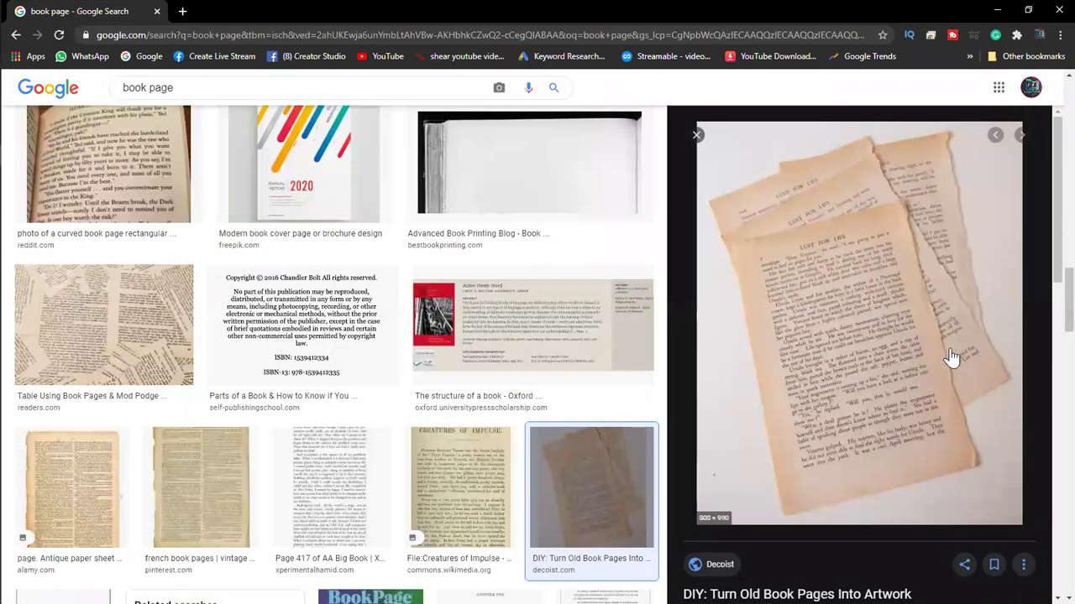
{"action": "key", "text": "alt+Tab"}
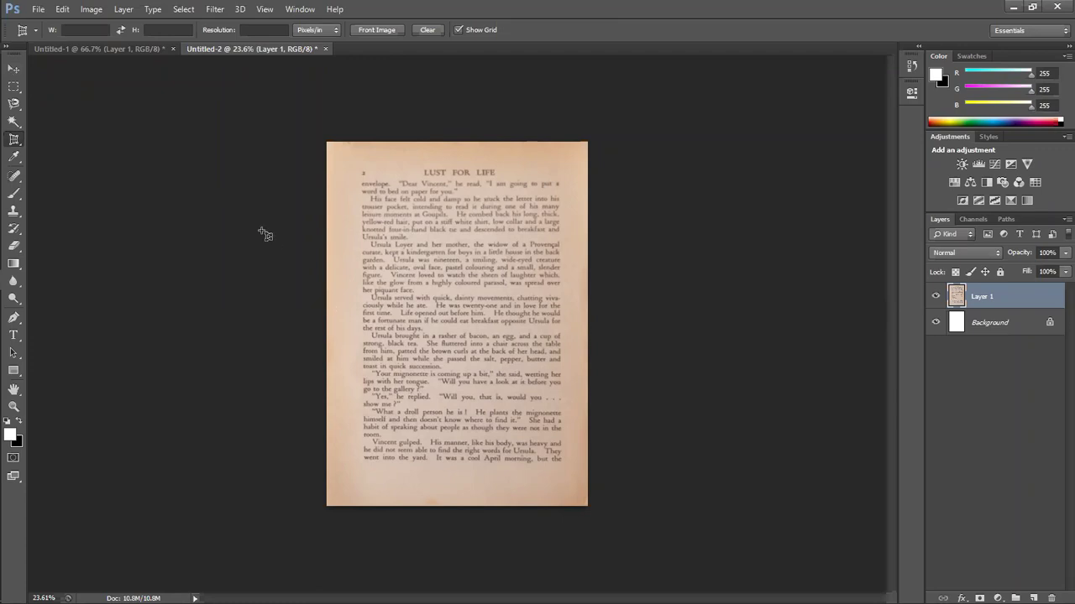
Fit the page on screen with Ctrl+0 and show the new fill or adjustment layer menu.
{"action": "key", "text": "ctrl+0"}
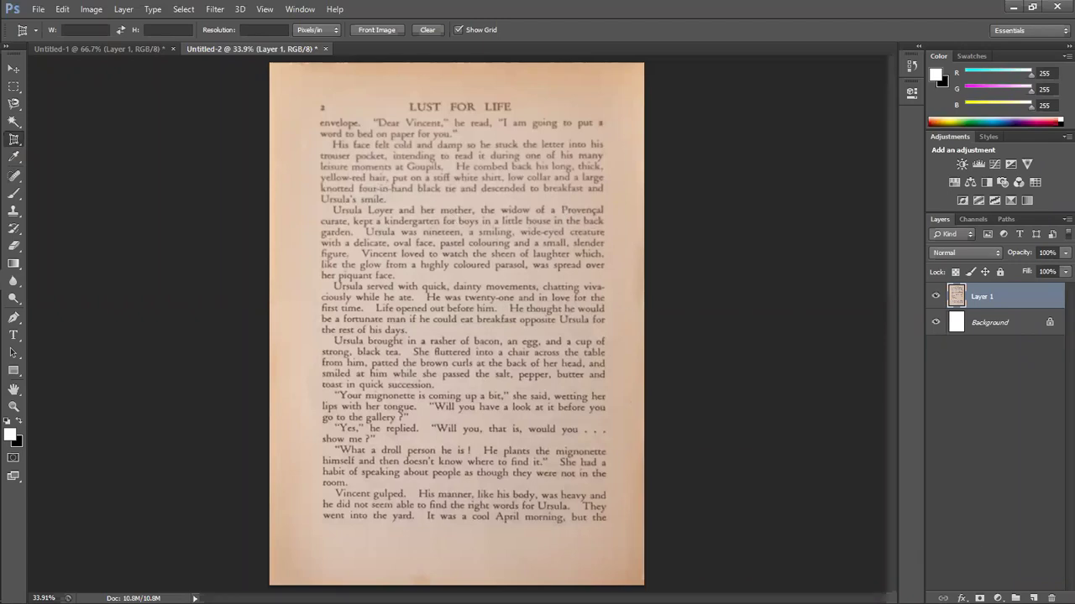
{"action": "left_click", "coordinate": [998, 598]}
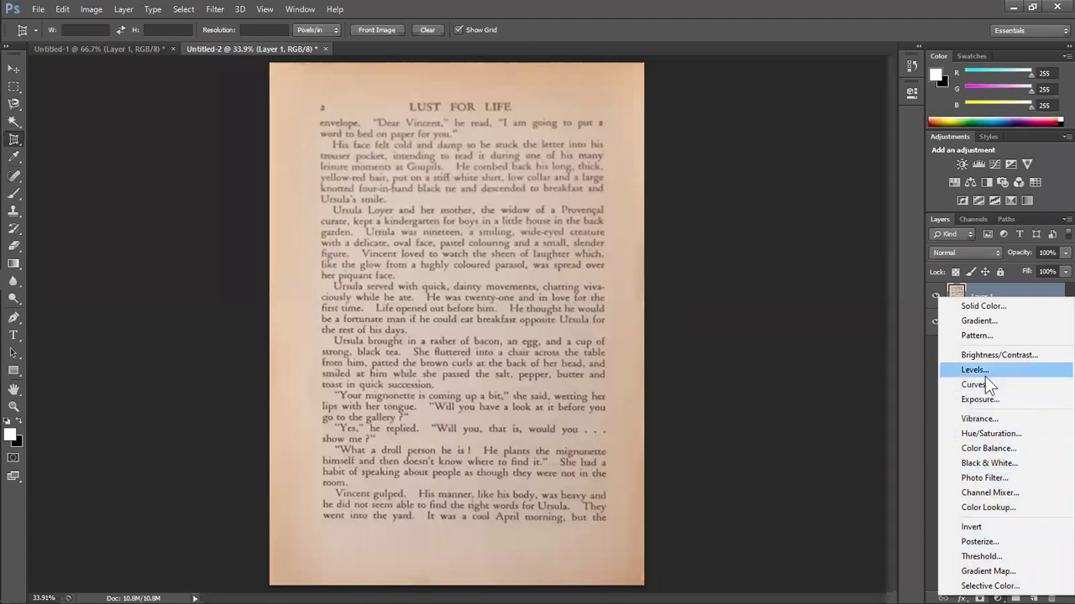
{"action": "left_click", "coordinate": [12, 78]}
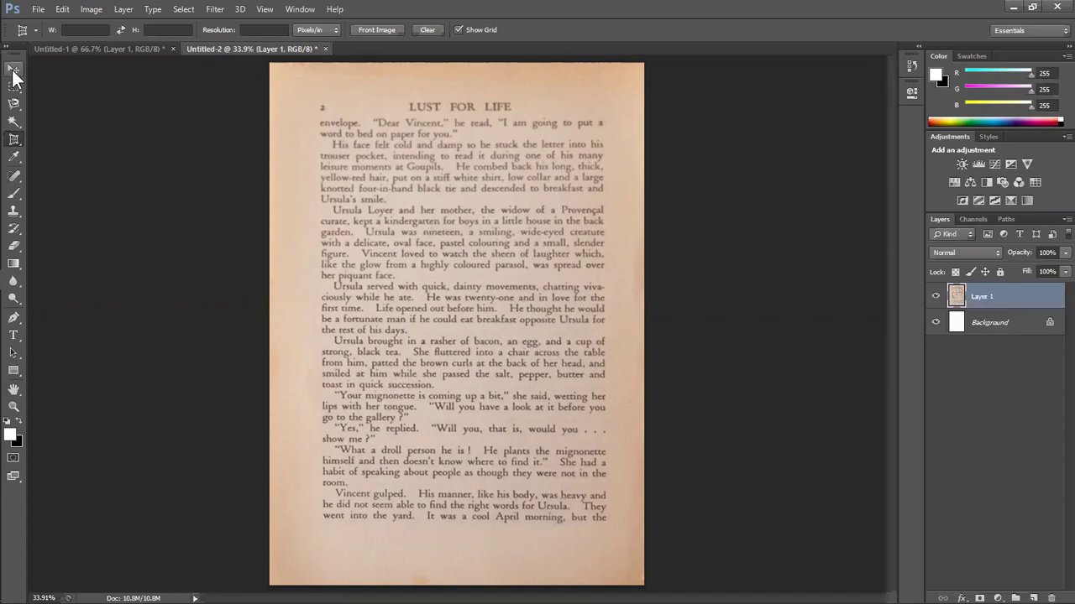
{"action": "left_click", "coordinate": [34, 7]}
{"action": "mouse_move", "coordinate": [52, 247]}
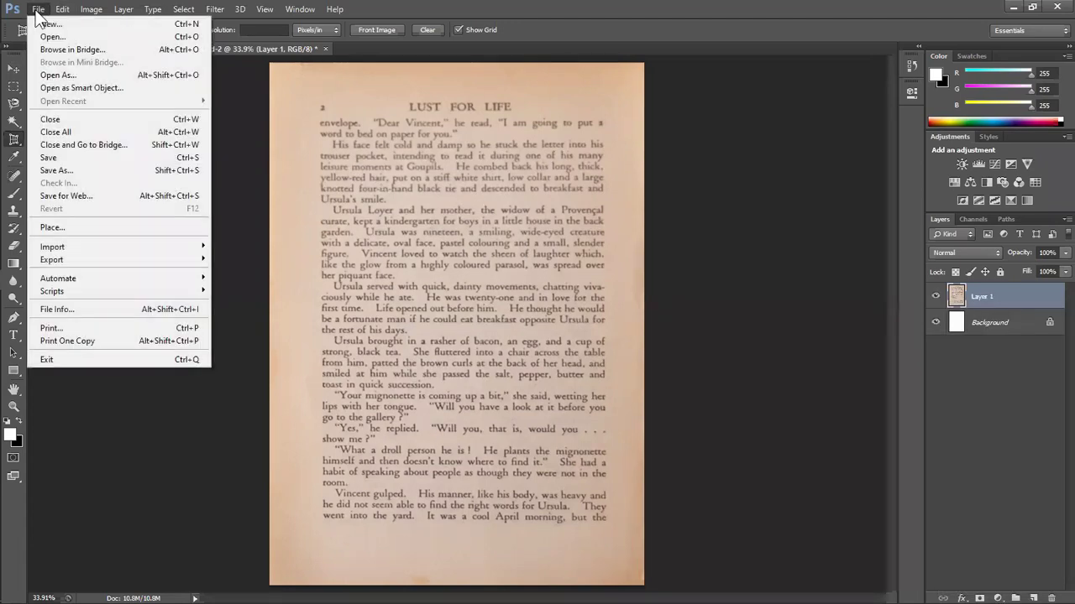
{"action": "left_click", "coordinate": [78, 171]}
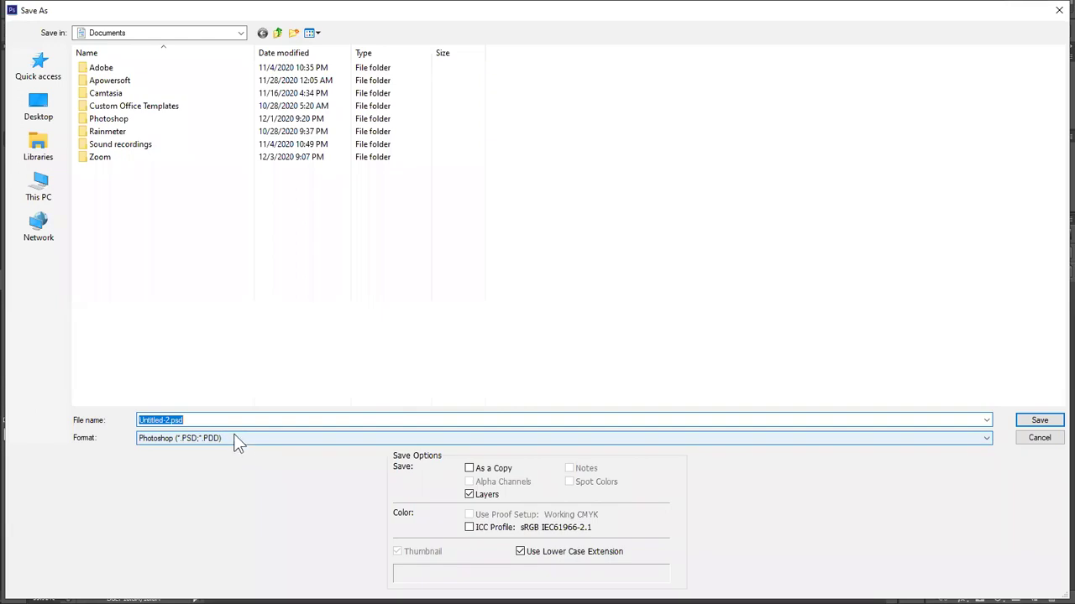
{"action": "left_click", "coordinate": [231, 437]}
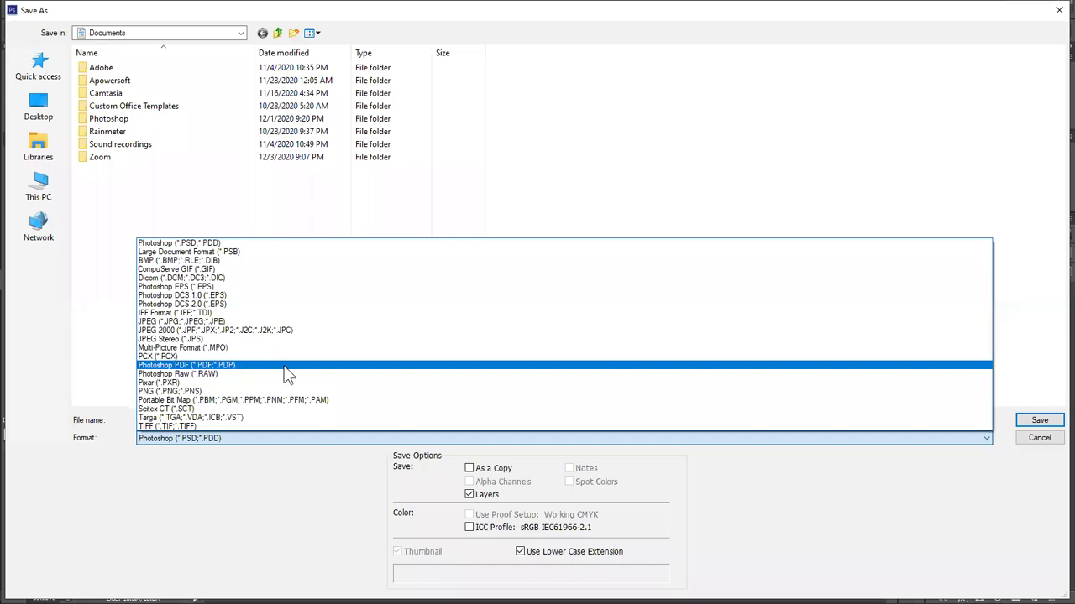
{"action": "left_click", "coordinate": [265, 529]}
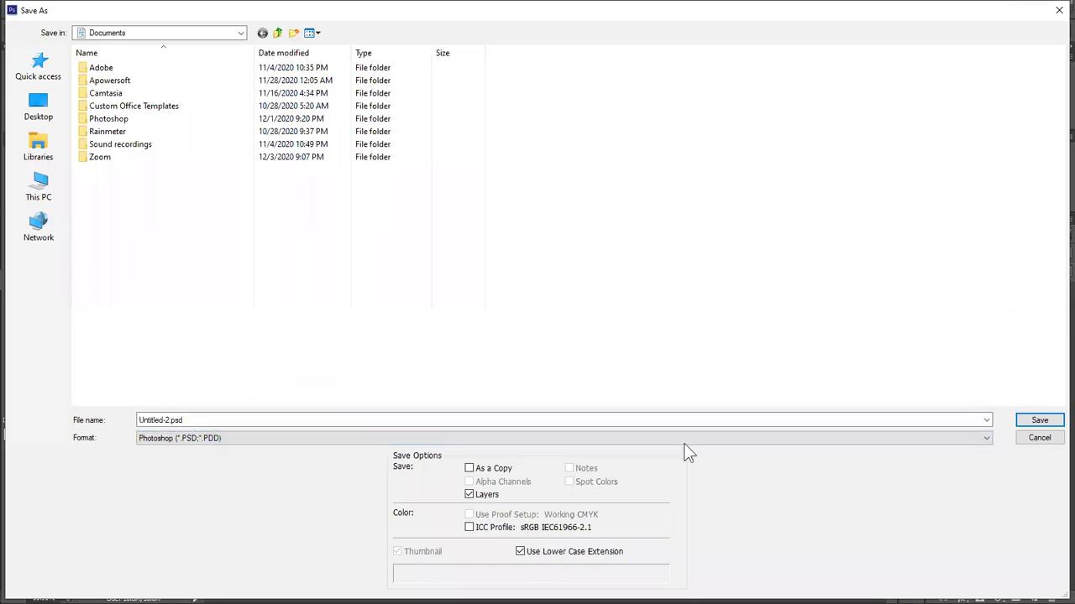
{"action": "left_click", "coordinate": [1040, 439]}
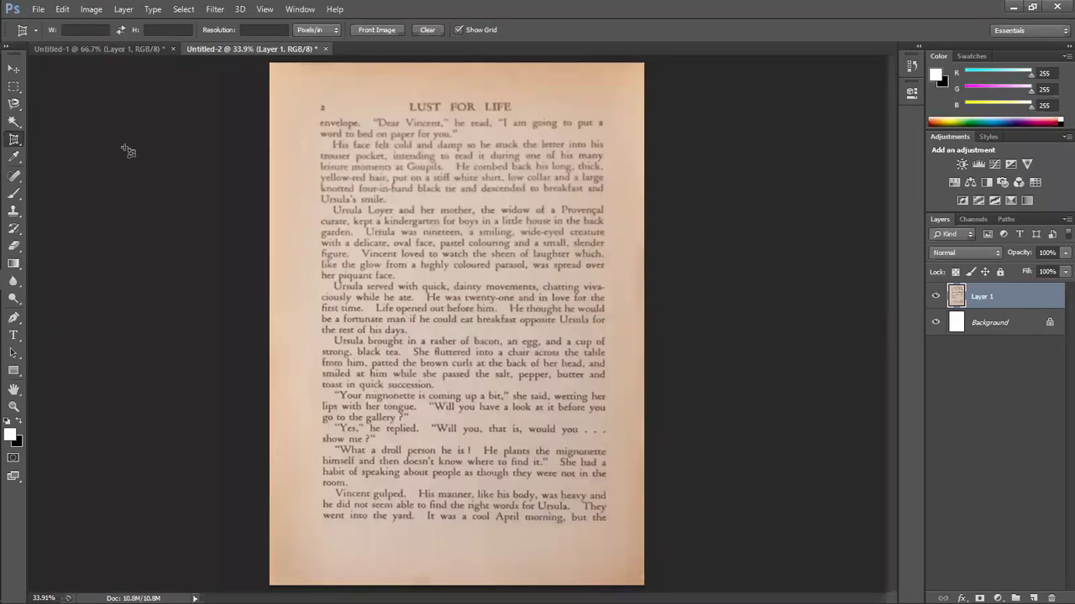
Choose the Slice Tool from the Crop tool flyout.
{"action": "right_click", "coordinate": [14, 141]}
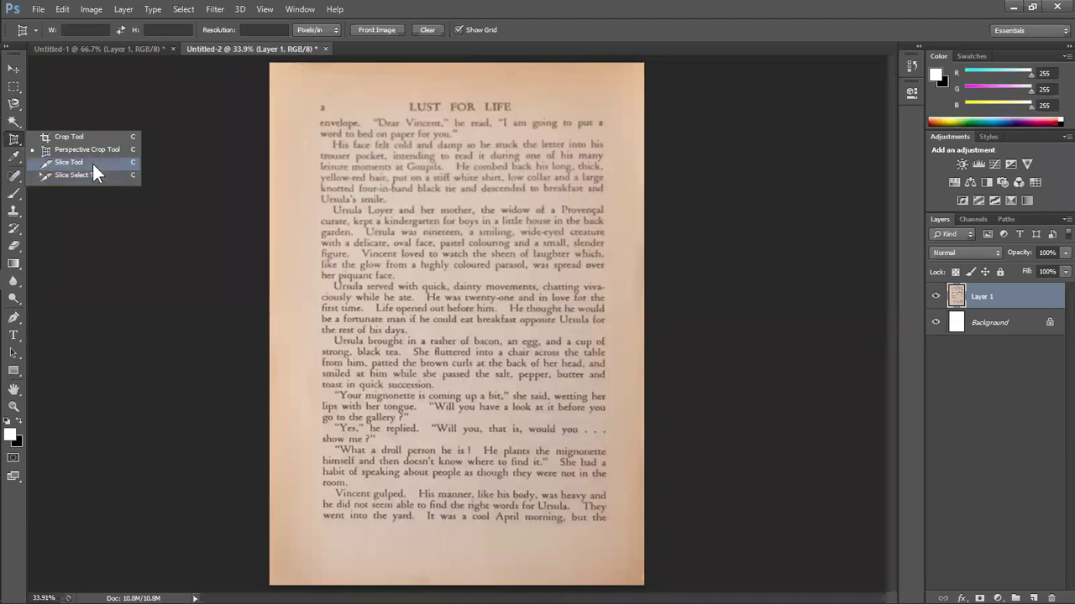
{"action": "left_click", "coordinate": [362, 57]}
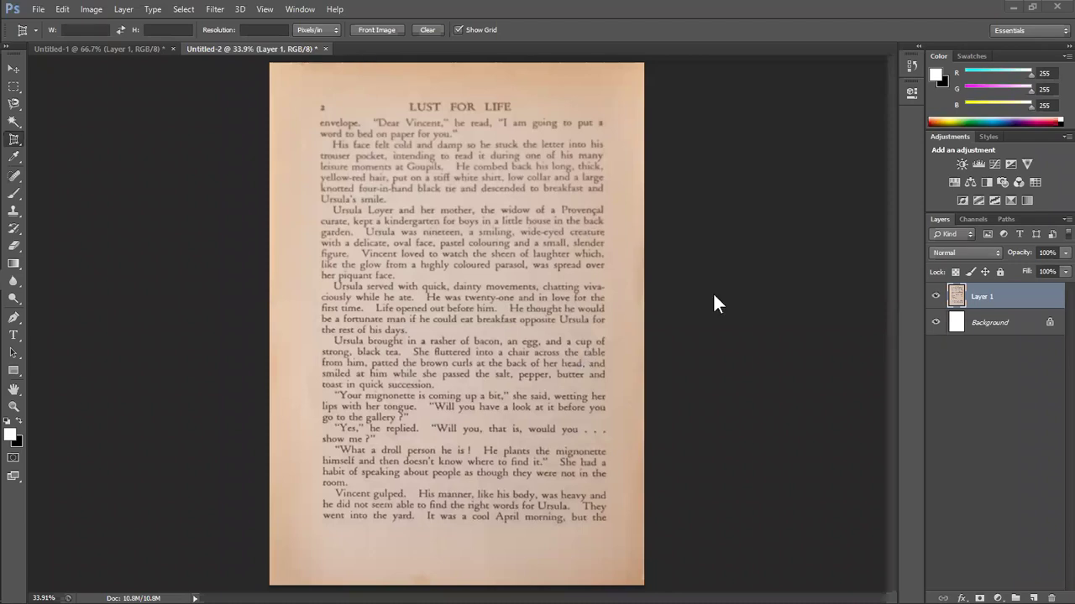
{"action": "left_click", "coordinate": [15, 140]}
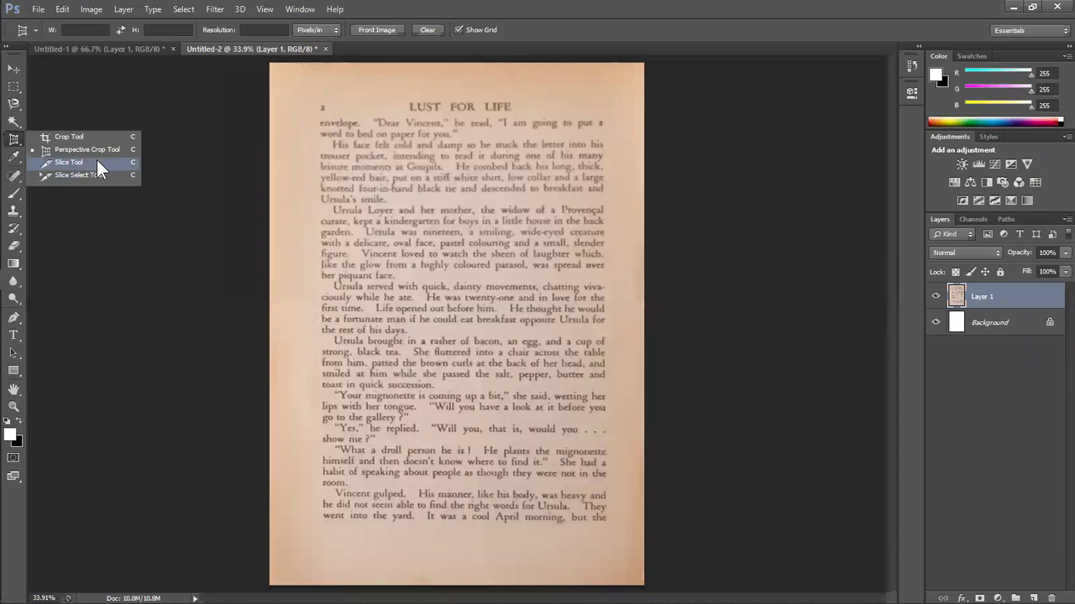
{"action": "left_click", "coordinate": [69, 162]}
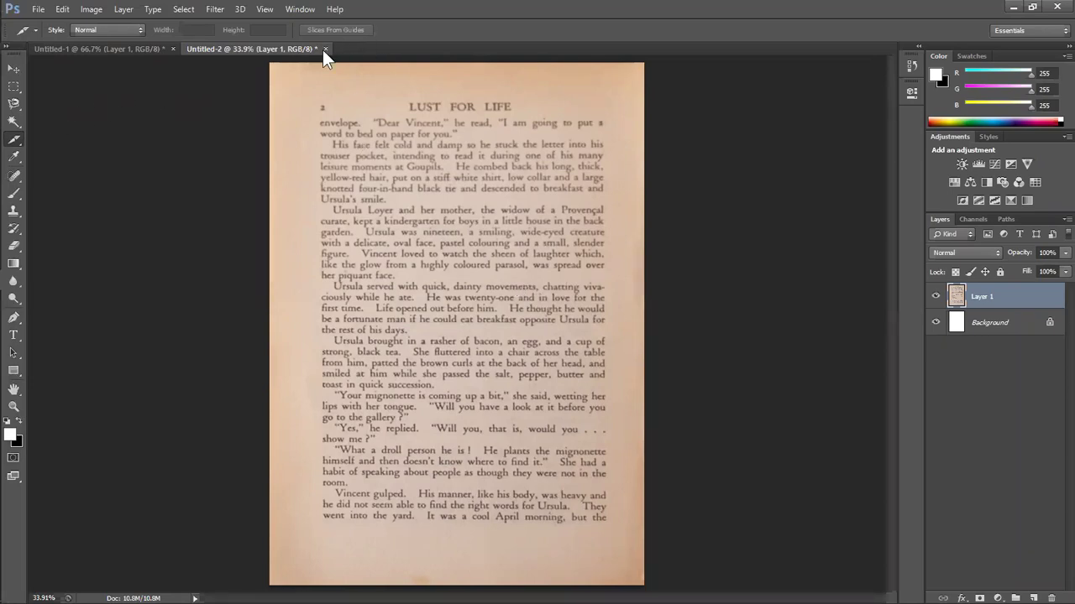
{"action": "right_click", "coordinate": [23, 137]}
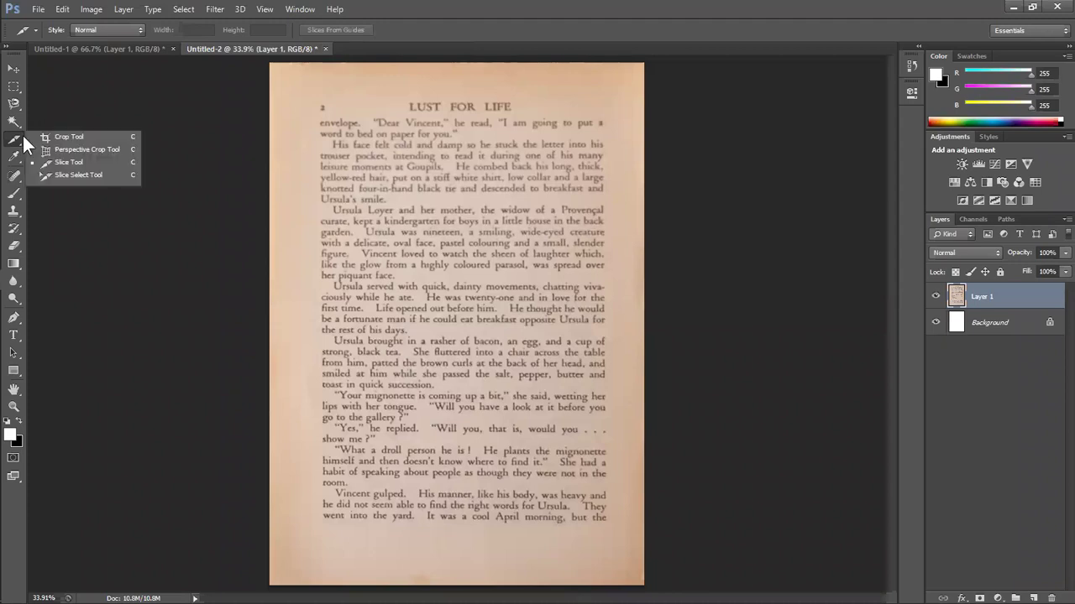
{"action": "left_click", "coordinate": [393, 38]}
Replace the Google Images query with 'webside design' and run the search.
{"action": "key", "text": "alt+Tab"}
{"action": "key", "text": "alt+Tab"}
{"action": "double_click", "coordinate": [314, 88]}
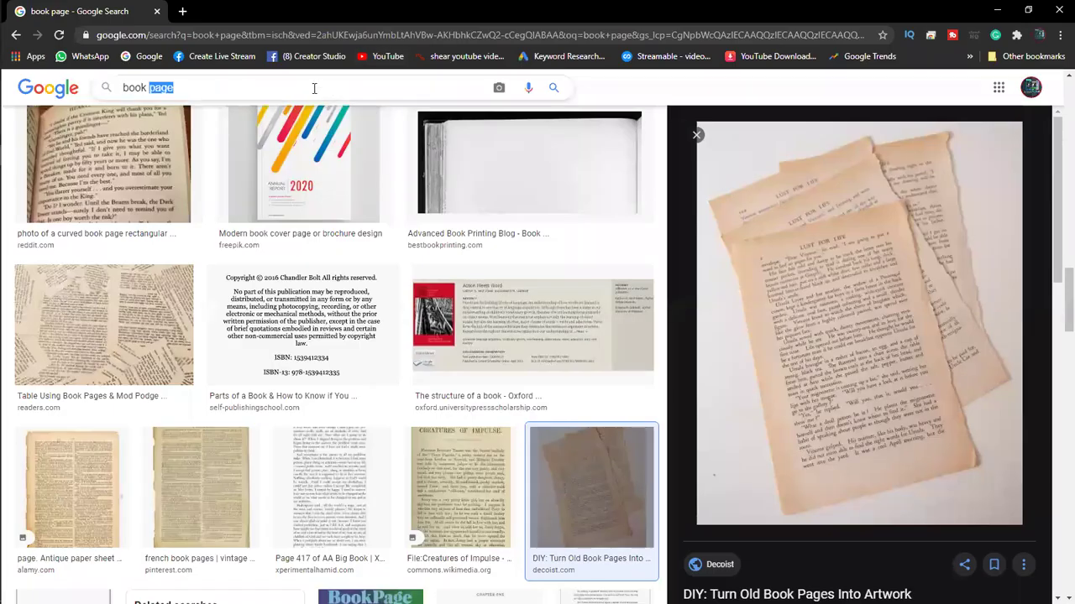
{"action": "key", "text": "ctrl+a"}
{"action": "type", "text": "webs"}
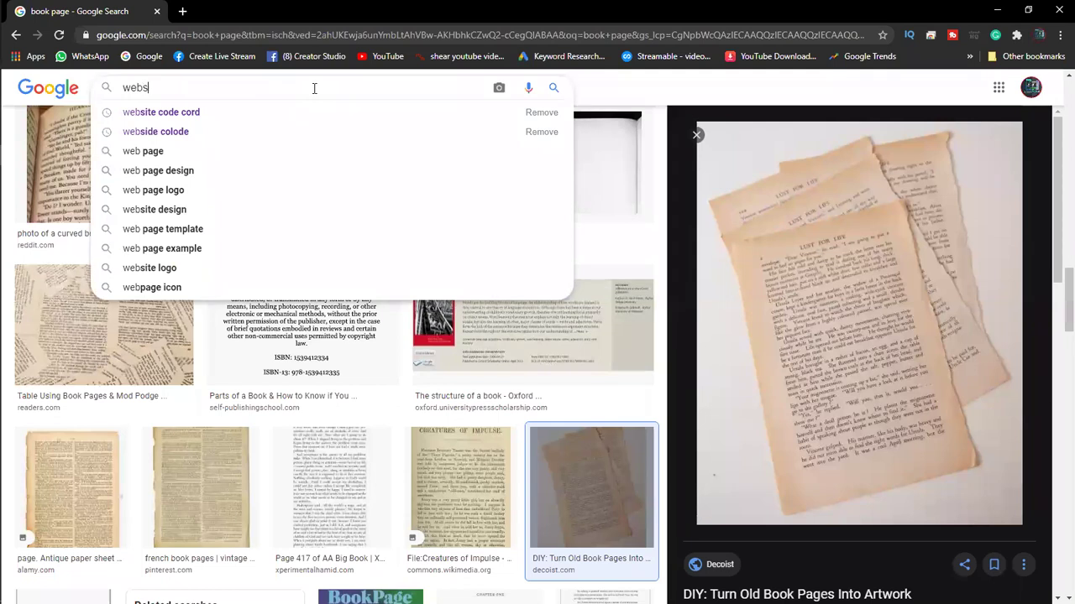
{"action": "type", "text": "ide"}
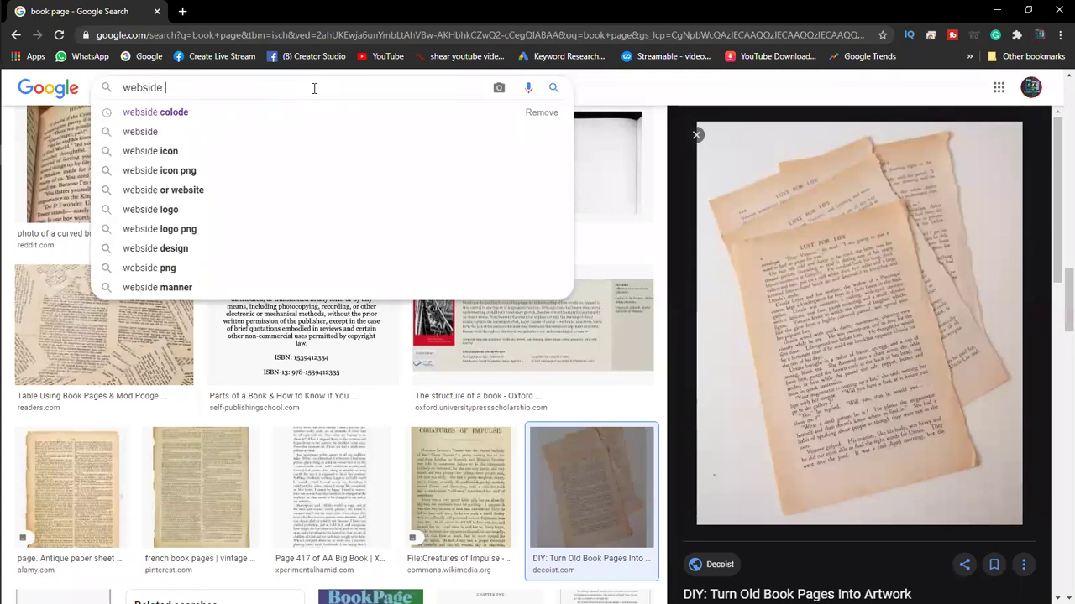
{"action": "type", "text": " d"}
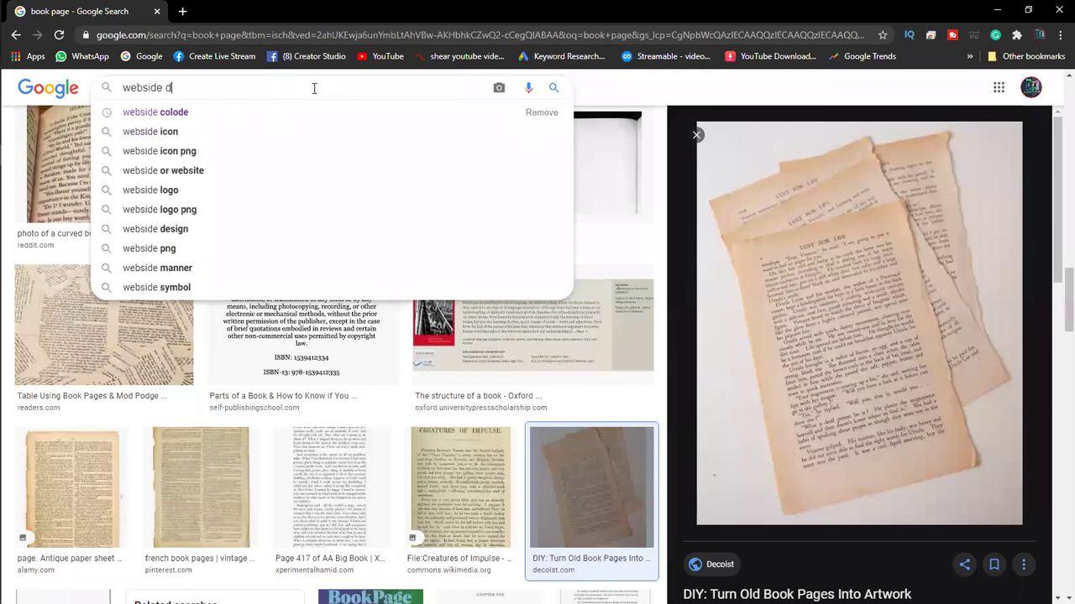
{"action": "type", "text": "esign"}
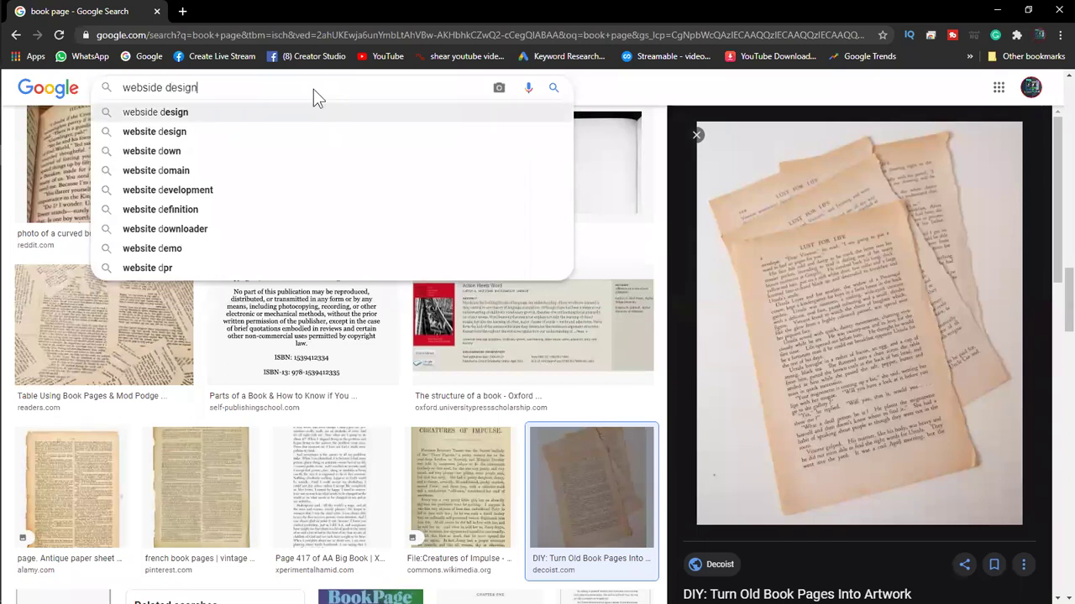
{"action": "key", "text": "Return"}
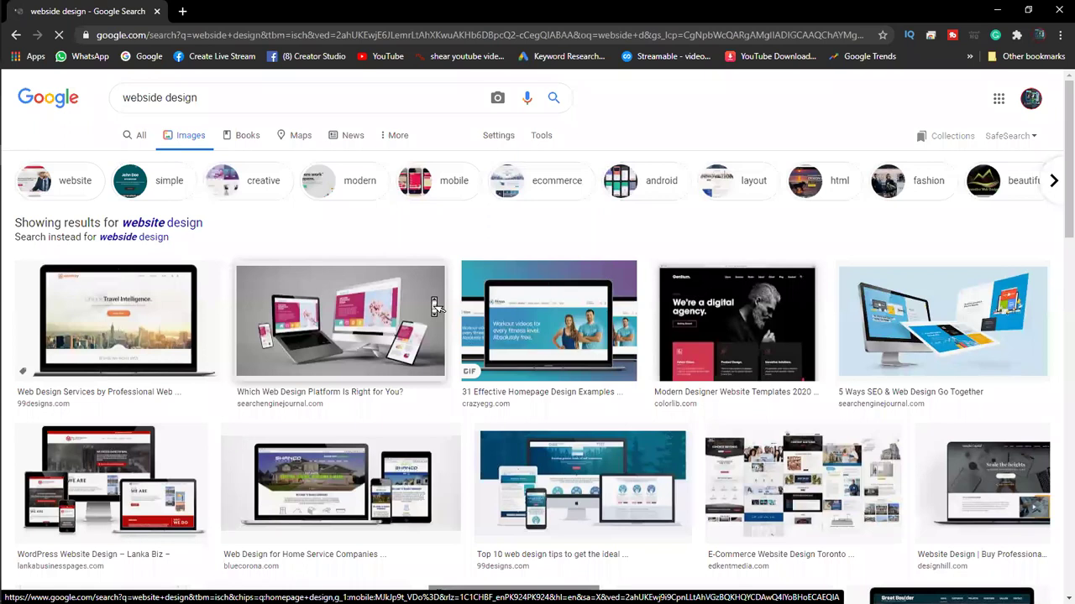
Save the 99designs landing-page result image as a PNG in Downloads.
{"action": "scroll", "coordinate": [436, 307], "scroll_direction": "down", "scroll_amount": 5}
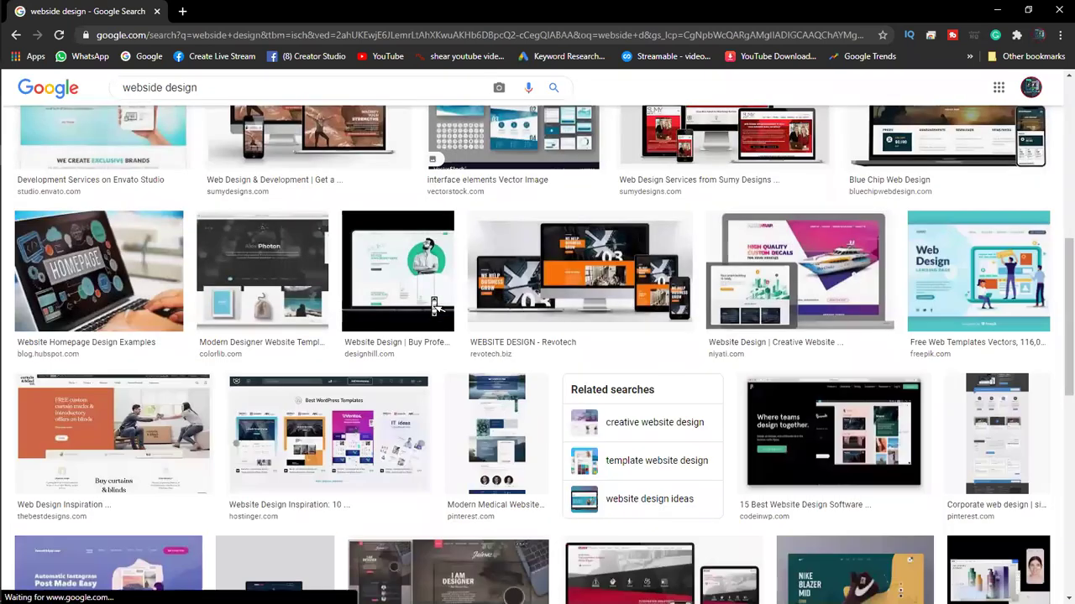
{"action": "scroll", "coordinate": [436, 308], "scroll_direction": "down", "scroll_amount": 2}
{"action": "scroll", "coordinate": [436, 307], "scroll_direction": "down", "scroll_amount": 1}
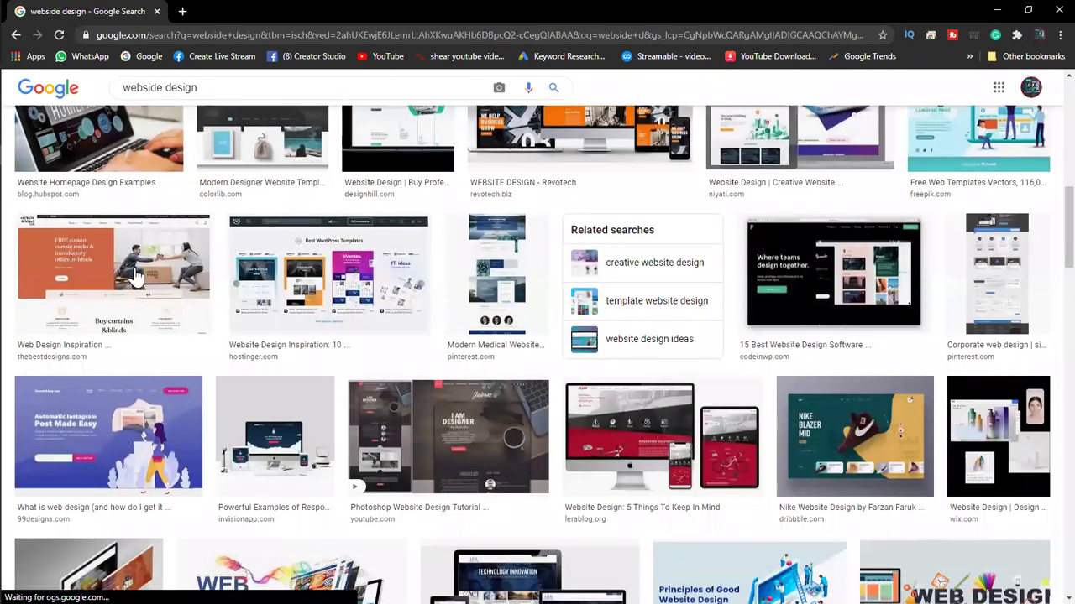
{"action": "scroll", "coordinate": [97, 244], "scroll_direction": "down", "scroll_amount": 1}
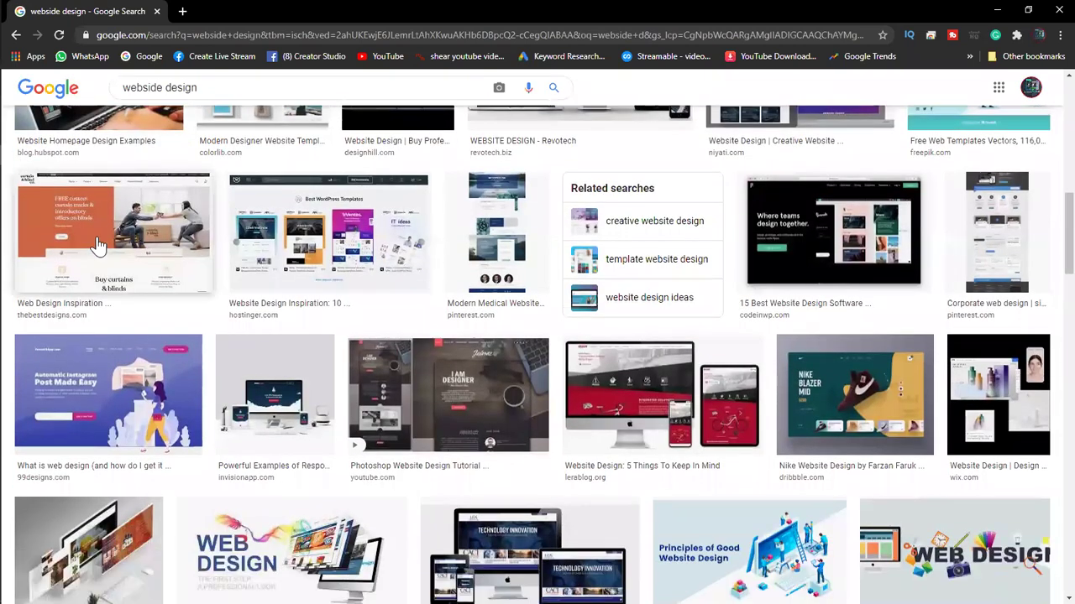
{"action": "left_click", "coordinate": [108, 390]}
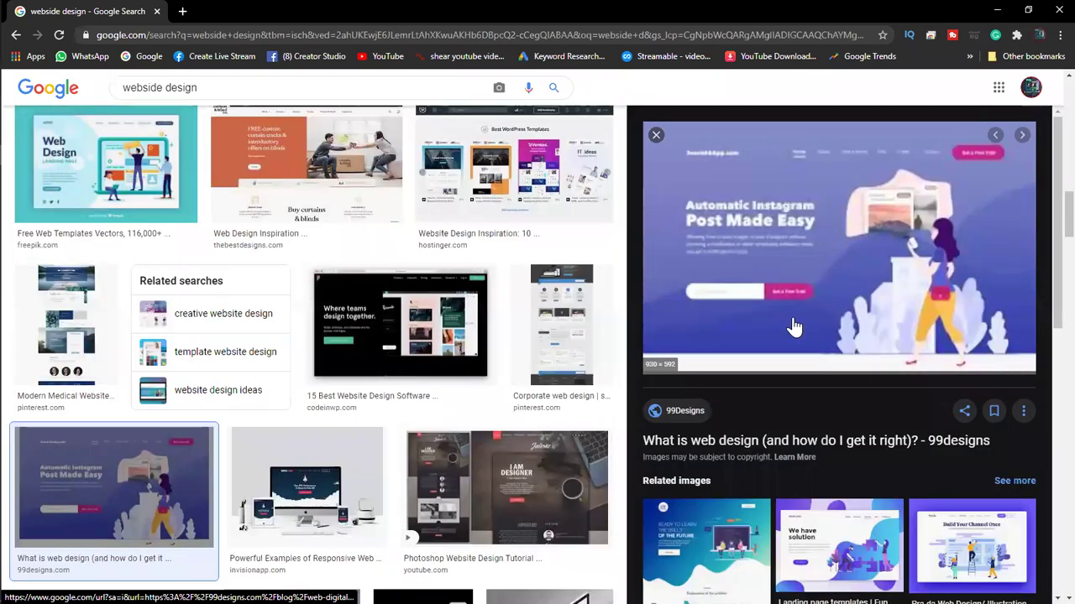
{"action": "right_click", "coordinate": [792, 247]}
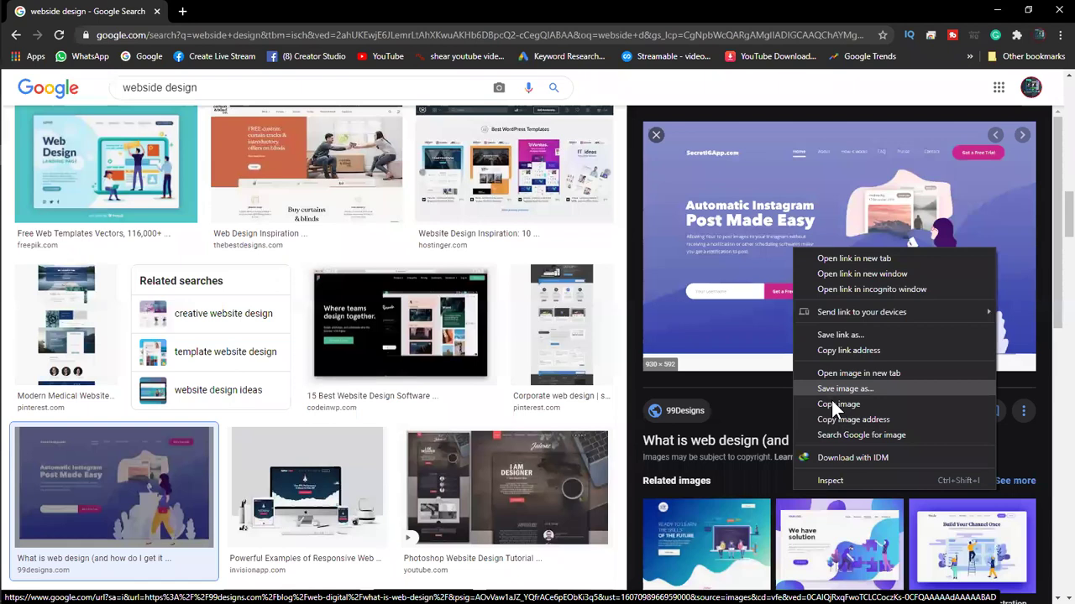
{"action": "left_click", "coordinate": [837, 388]}
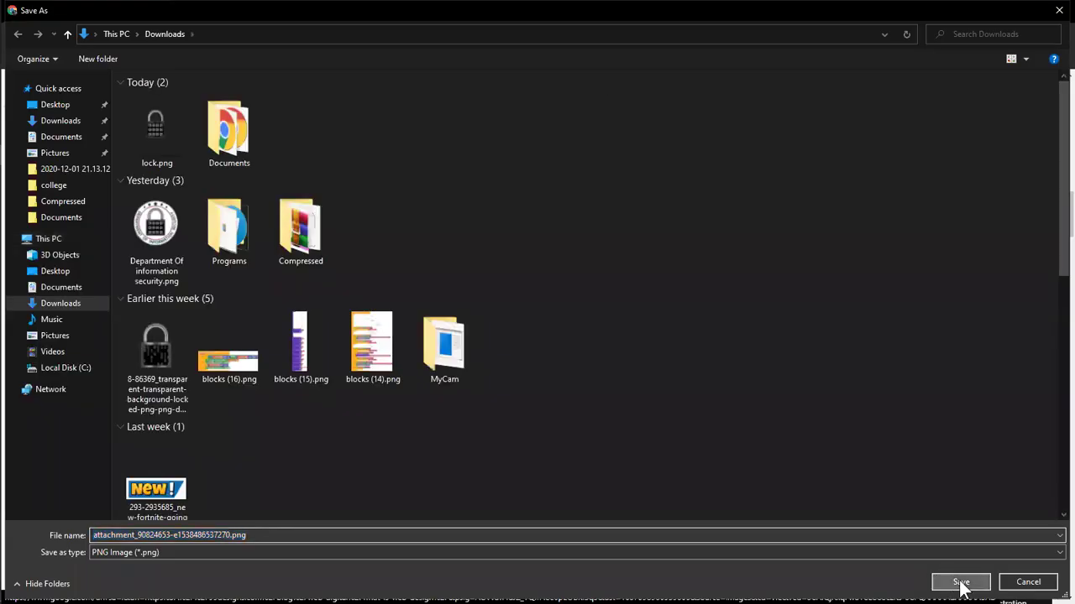
{"action": "left_click", "coordinate": [957, 579]}
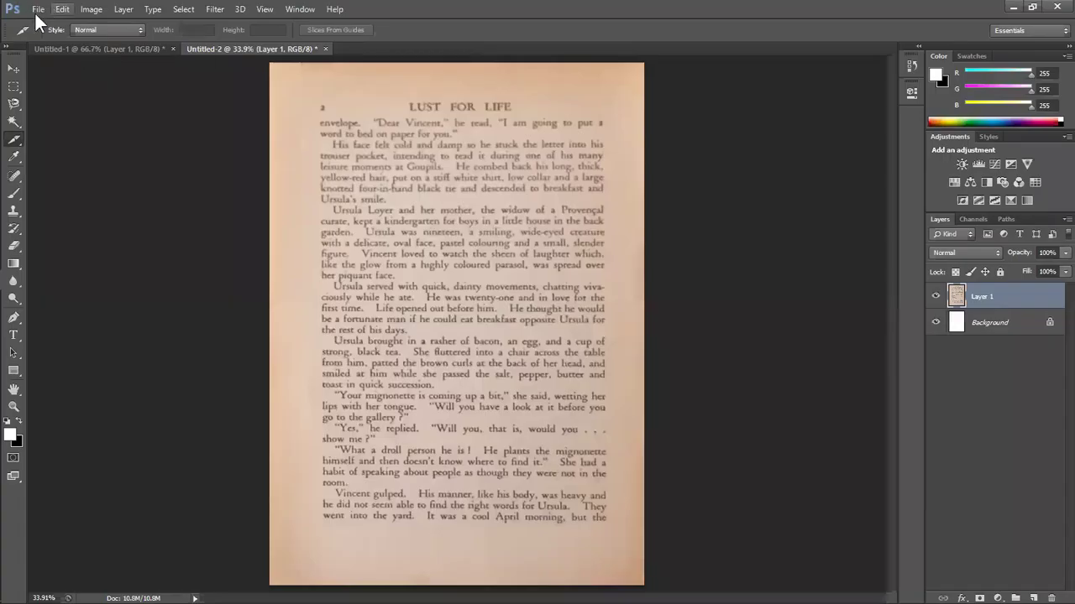
{"action": "left_click", "coordinate": [35, 11]}
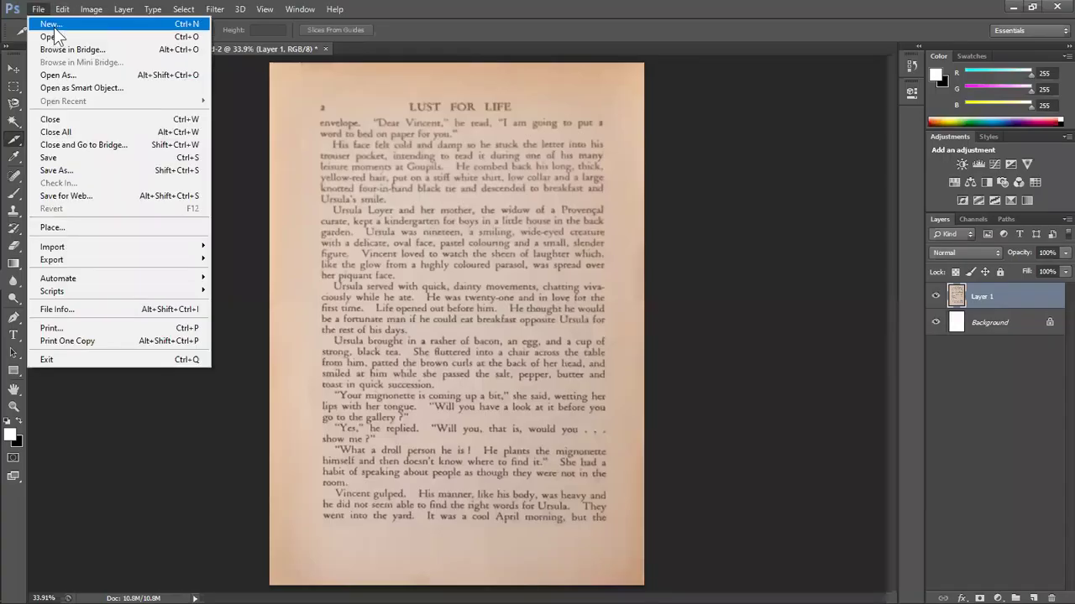
Open the downloaded landing-page mockup PNG from the Downloads folder in Photoshop.
{"action": "key", "text": "Escape"}
{"action": "key", "text": "ctrl+o"}
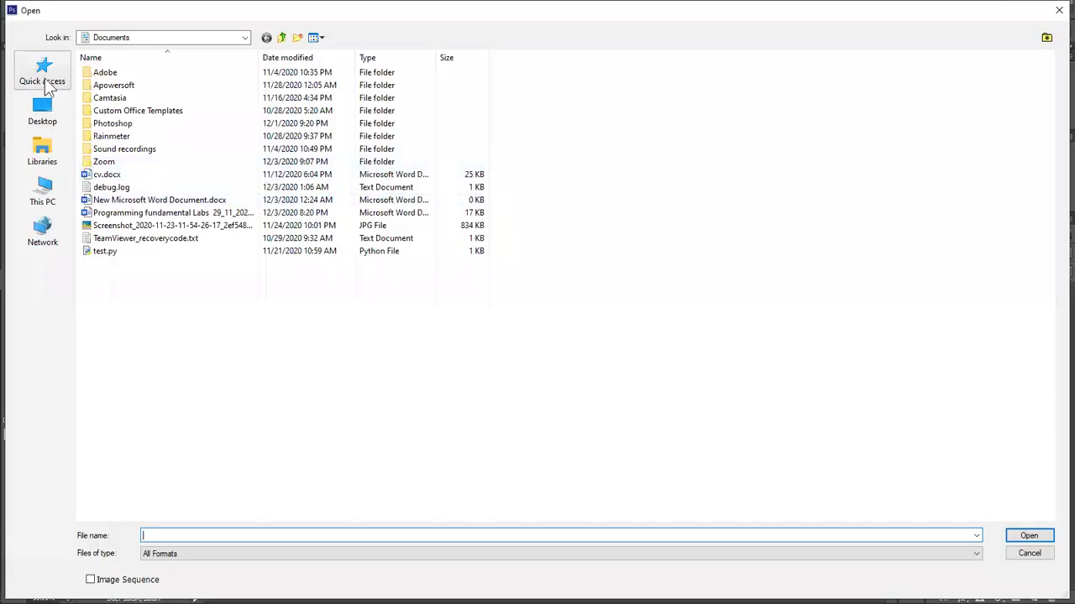
{"action": "left_click", "coordinate": [49, 123]}
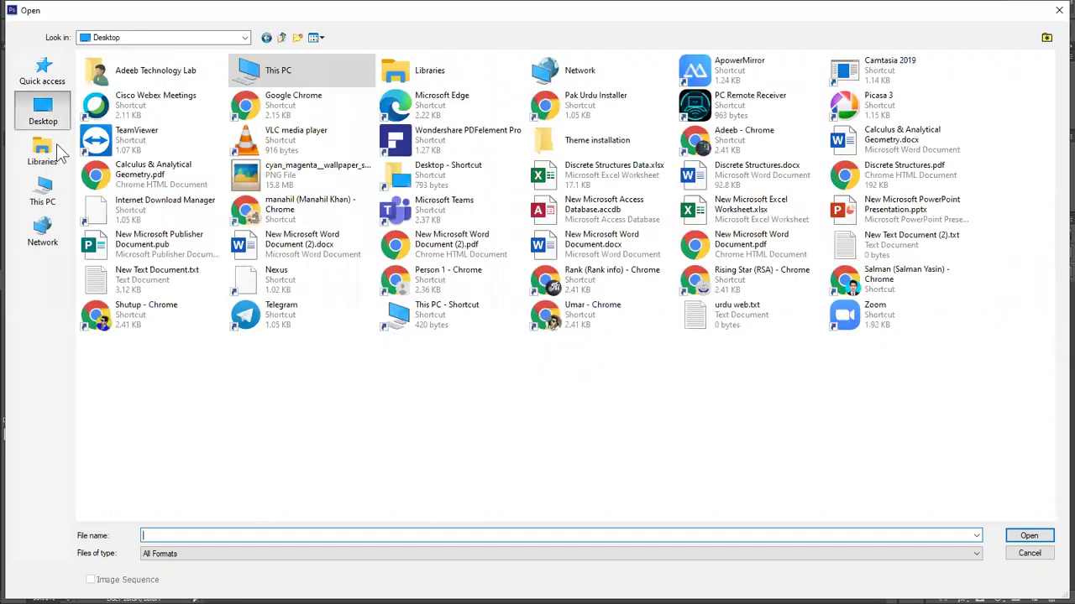
{"action": "double_click", "coordinate": [152, 74]}
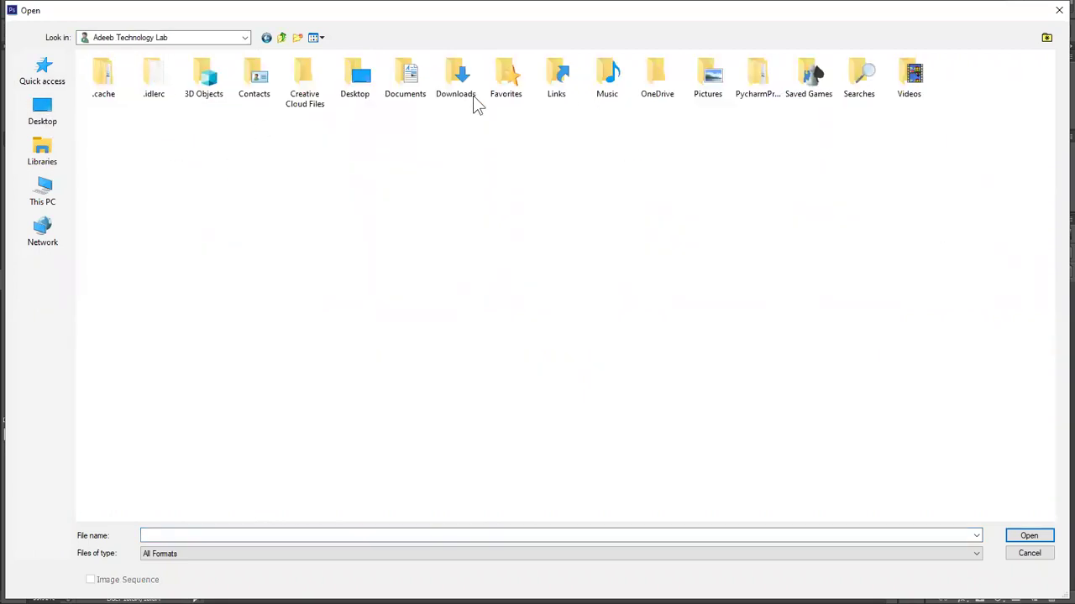
{"action": "double_click", "coordinate": [451, 84]}
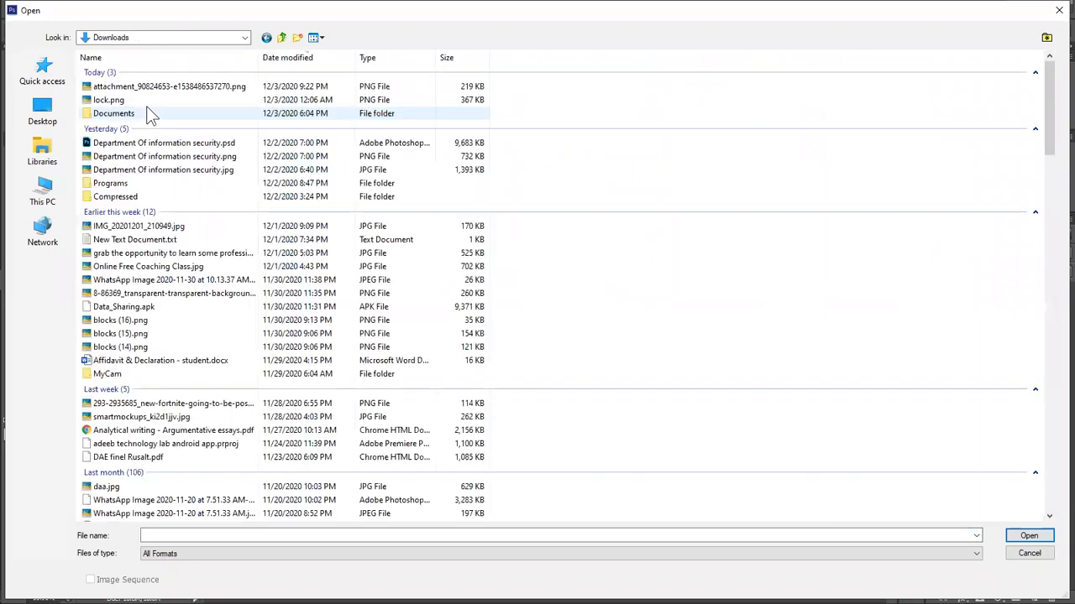
{"action": "double_click", "coordinate": [141, 87]}
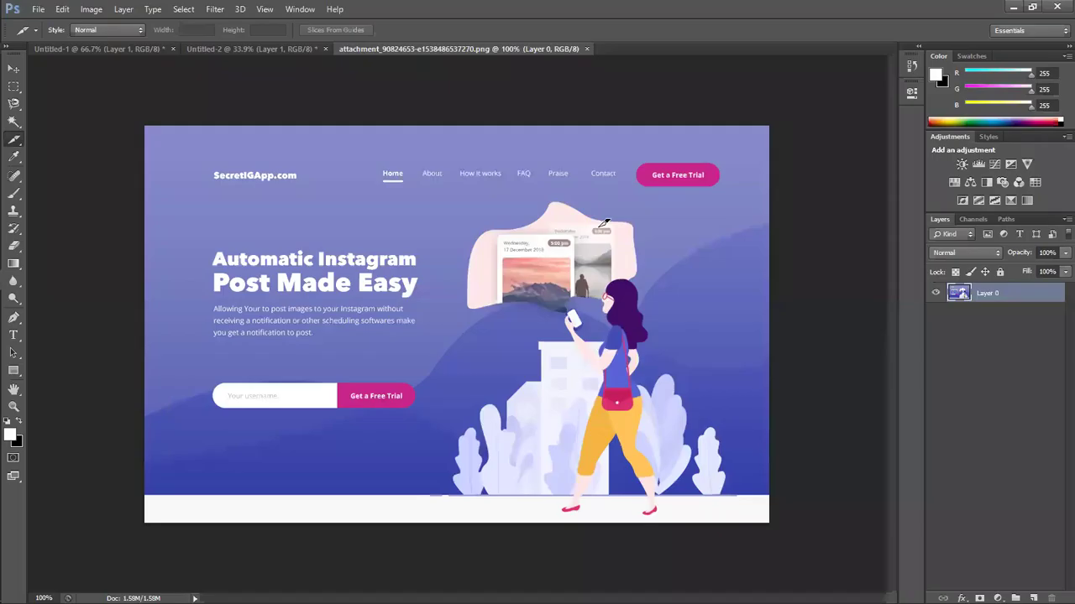
Fit the mockup to the window and switch to the Slice Tool.
{"action": "key", "text": "ctrl+0"}
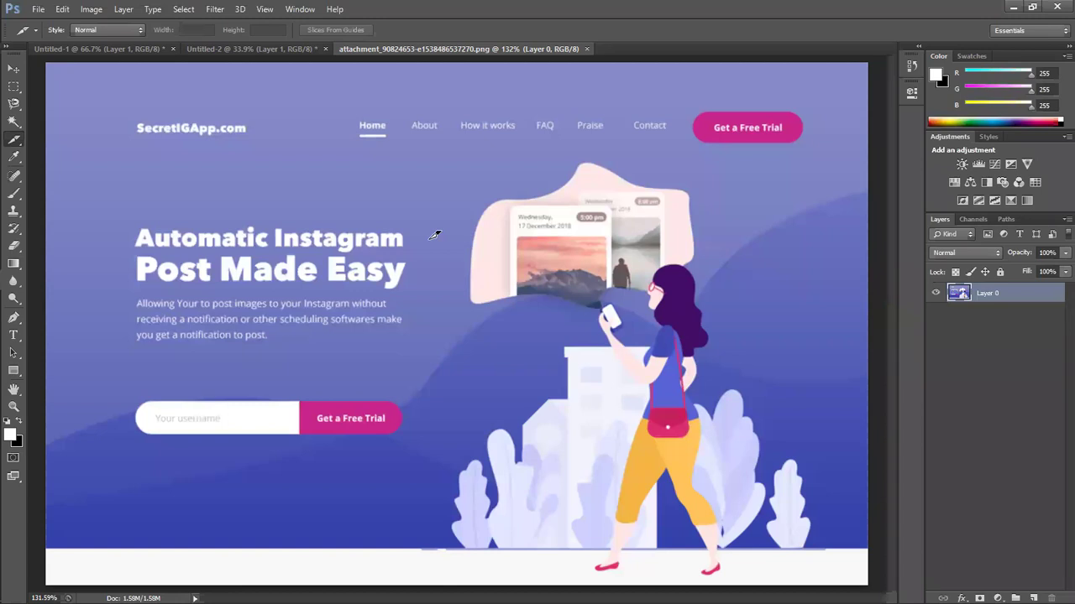
{"action": "right_click", "coordinate": [17, 138]}
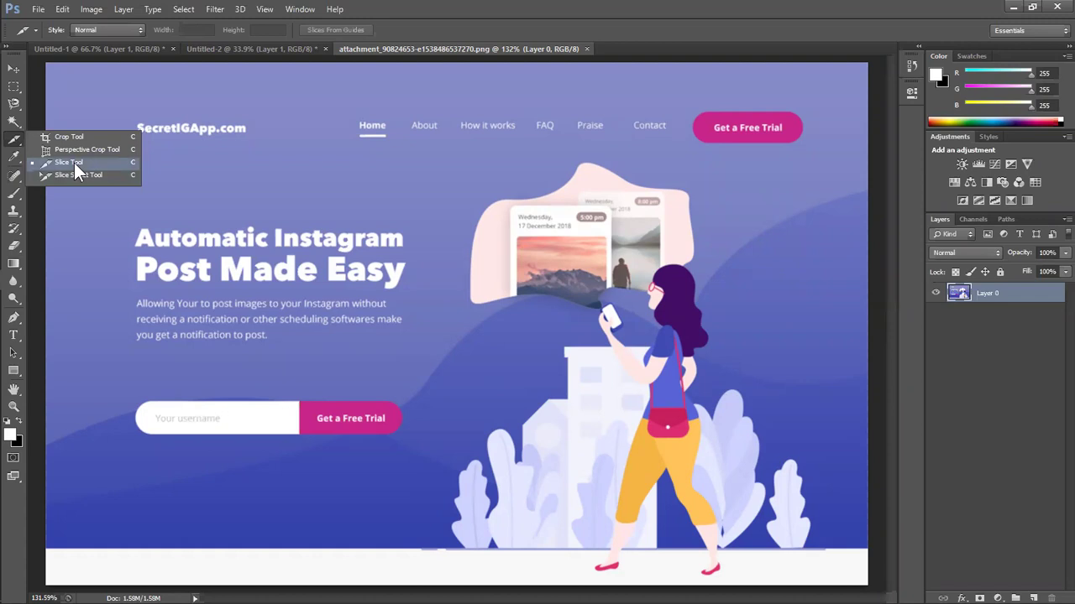
{"action": "left_click", "coordinate": [64, 162]}
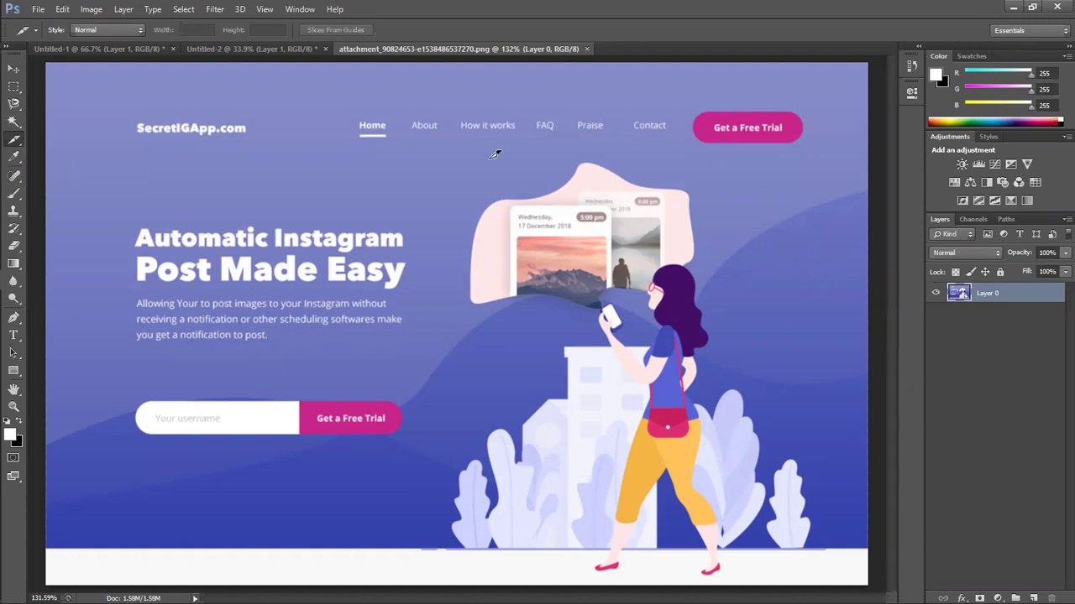
Drag slice rectangles around the Home link, Contact link, Get a Free Trial button and SecretIGApp.com logo.
{"action": "left_click_drag", "start_coordinate": [359, 112], "coordinate": [395, 136]}
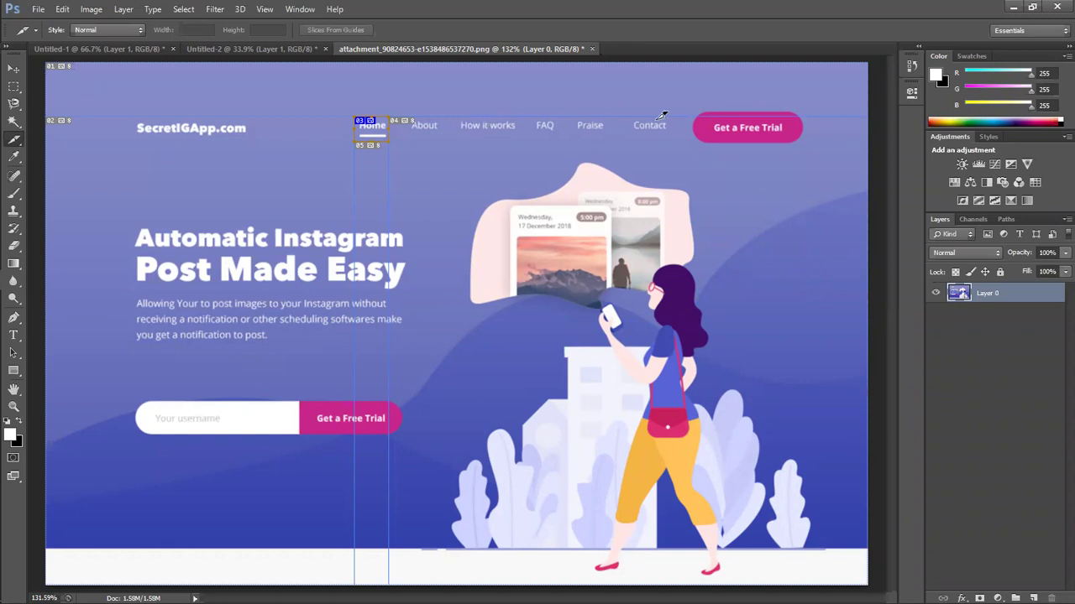
{"action": "left_click_drag", "start_coordinate": [628, 117], "coordinate": [669, 135]}
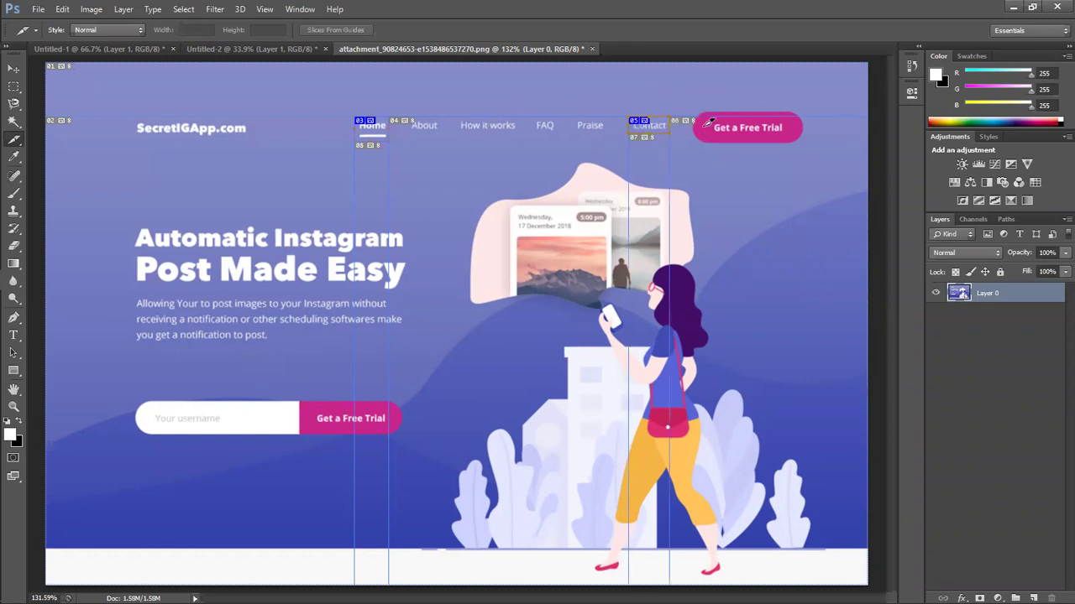
{"action": "left_click_drag", "start_coordinate": [688, 111], "coordinate": [804, 147]}
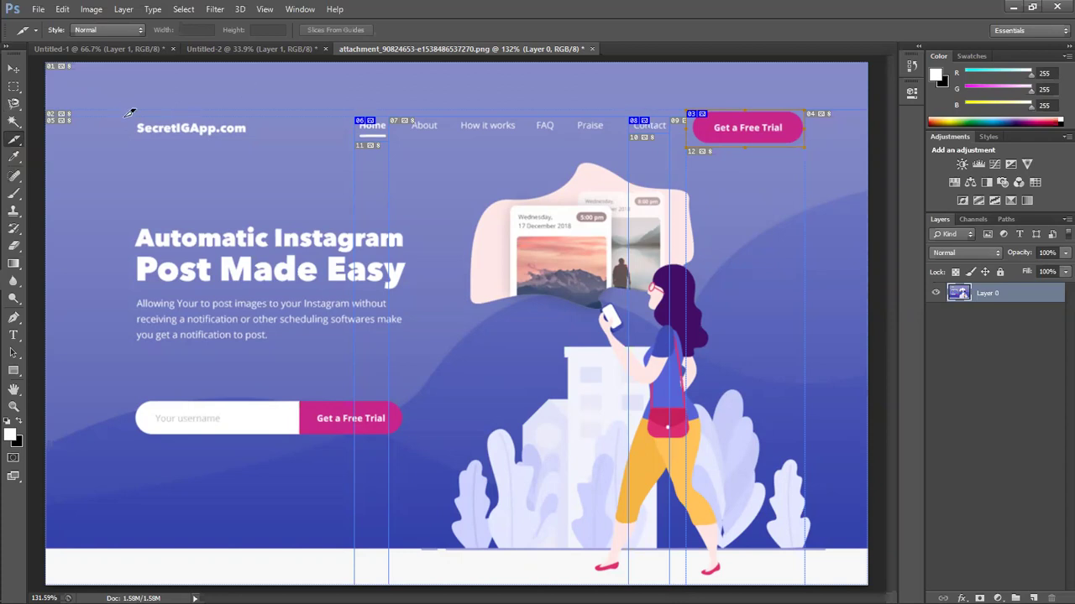
{"action": "mouse_move", "coordinate": [131, 112]}
{"action": "left_mouse_down"}
{"action": "mouse_move", "coordinate": [261, 135]}
{"action": "mouse_move", "coordinate": [251, 140]}
{"action": "left_mouse_up"}
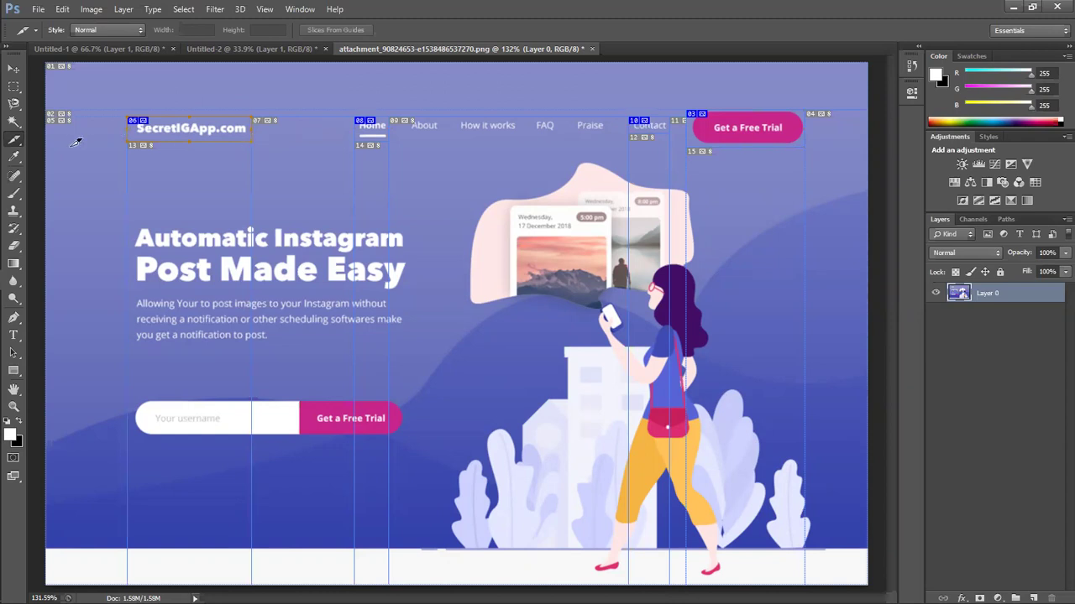
With the Slice Select Tool, tighten the logo slice's bottom edge and adjust the Home slice's edge.
{"action": "right_click", "coordinate": [13, 143]}
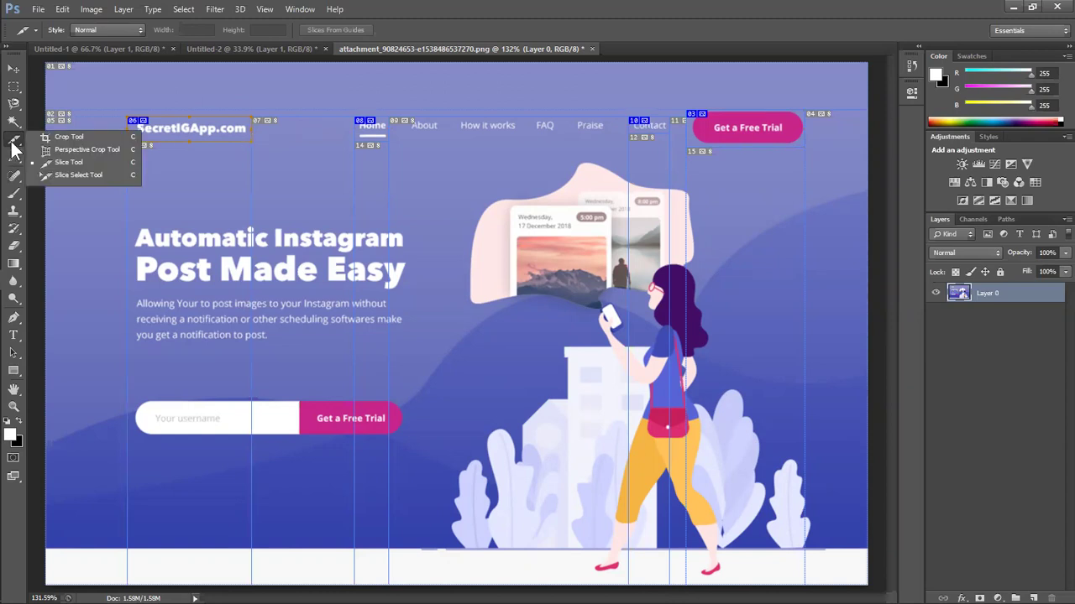
{"action": "left_click", "coordinate": [64, 177]}
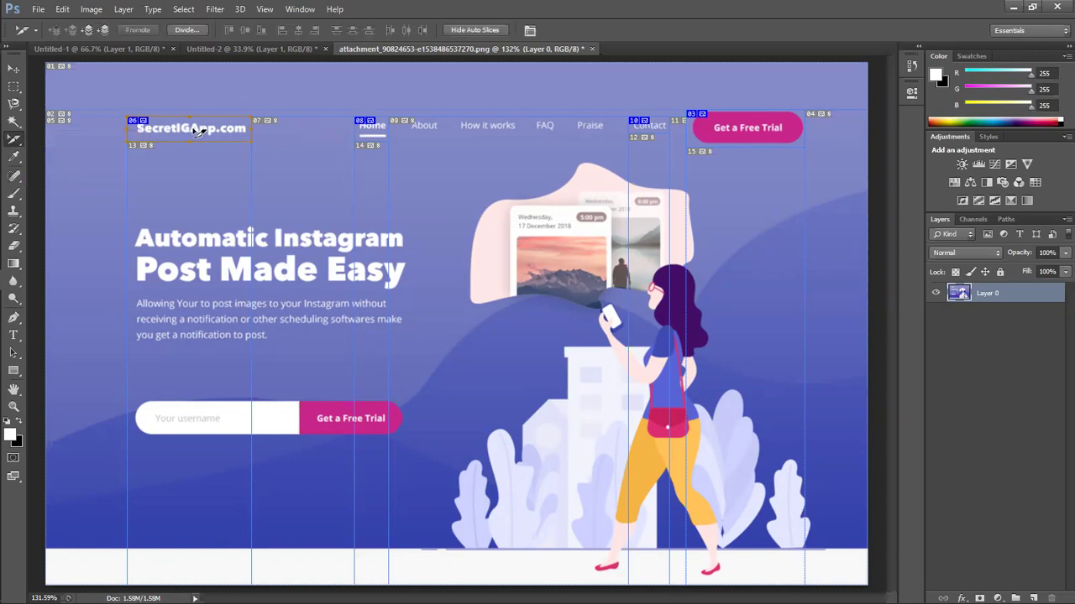
{"action": "left_click_drag", "start_coordinate": [187, 142], "coordinate": [187, 176]}
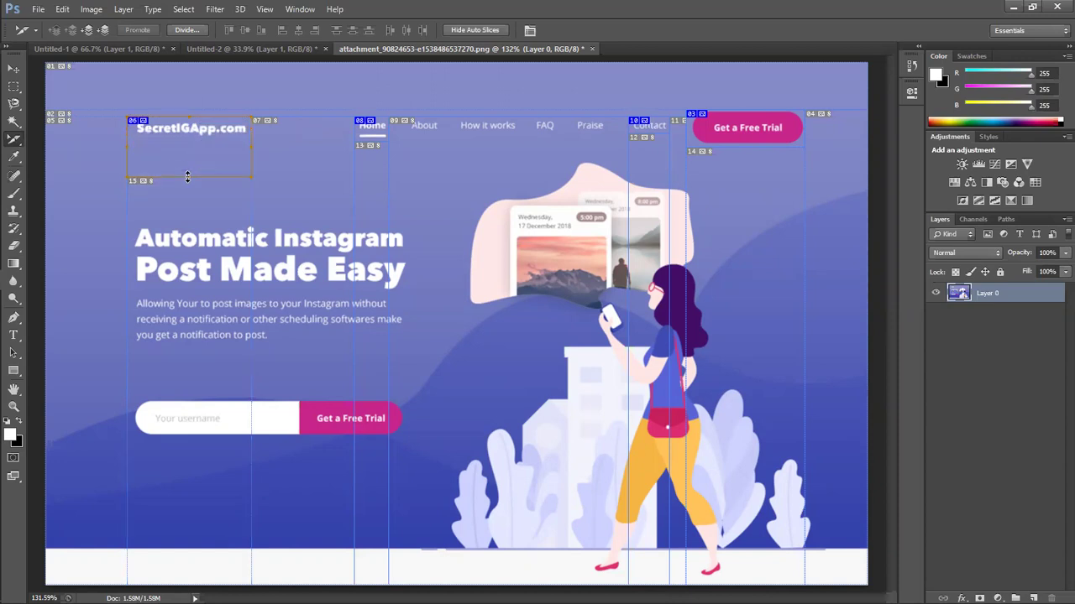
{"action": "left_click_drag", "start_coordinate": [187, 178], "coordinate": [187, 141]}
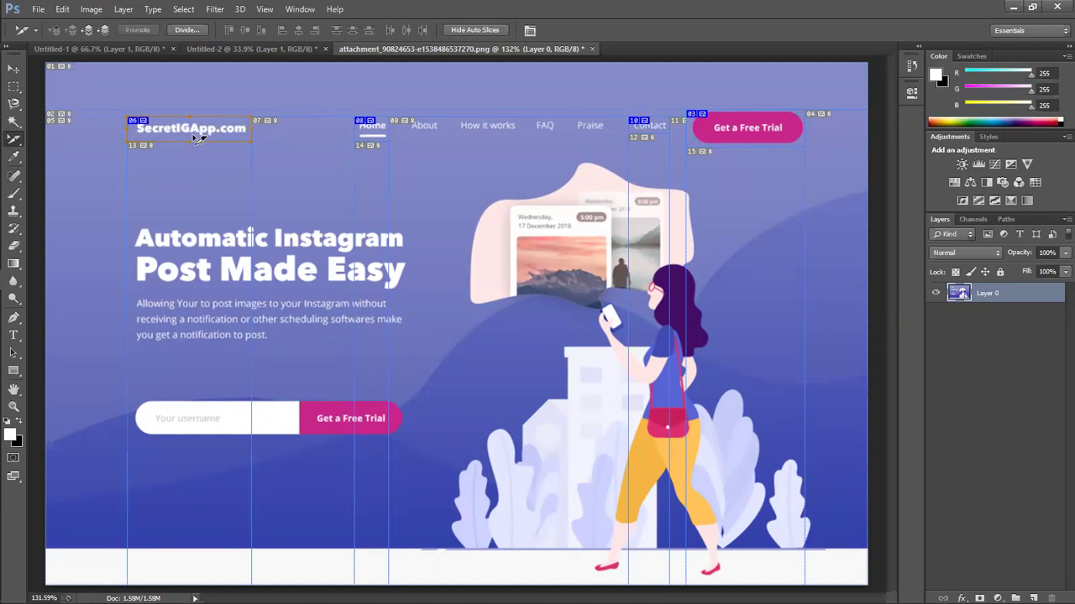
{"action": "left_click_drag", "start_coordinate": [189, 144], "coordinate": [191, 141]}
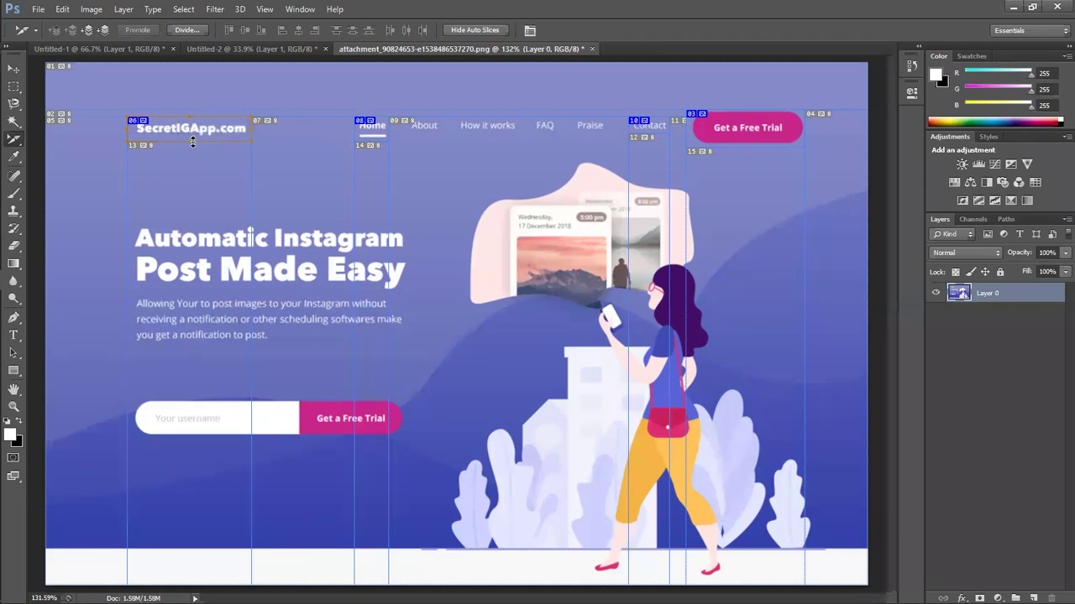
{"action": "left_click", "coordinate": [382, 135]}
{"action": "mouse_move", "coordinate": [388, 131]}
{"action": "left_mouse_down"}
{"action": "mouse_move", "coordinate": [457, 123]}
{"action": "mouse_move", "coordinate": [389, 129]}
{"action": "left_mouse_up"}
Open Slice Options for the Home navigation slice and enter Home as its name.
{"action": "right_click", "coordinate": [372, 133]}
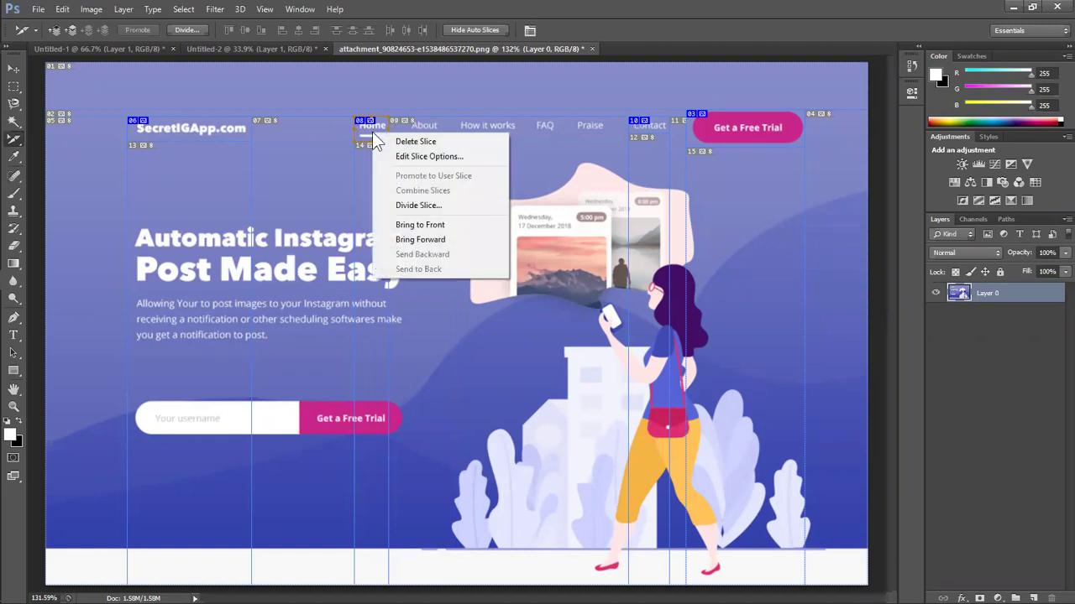
{"action": "left_click", "coordinate": [387, 156]}
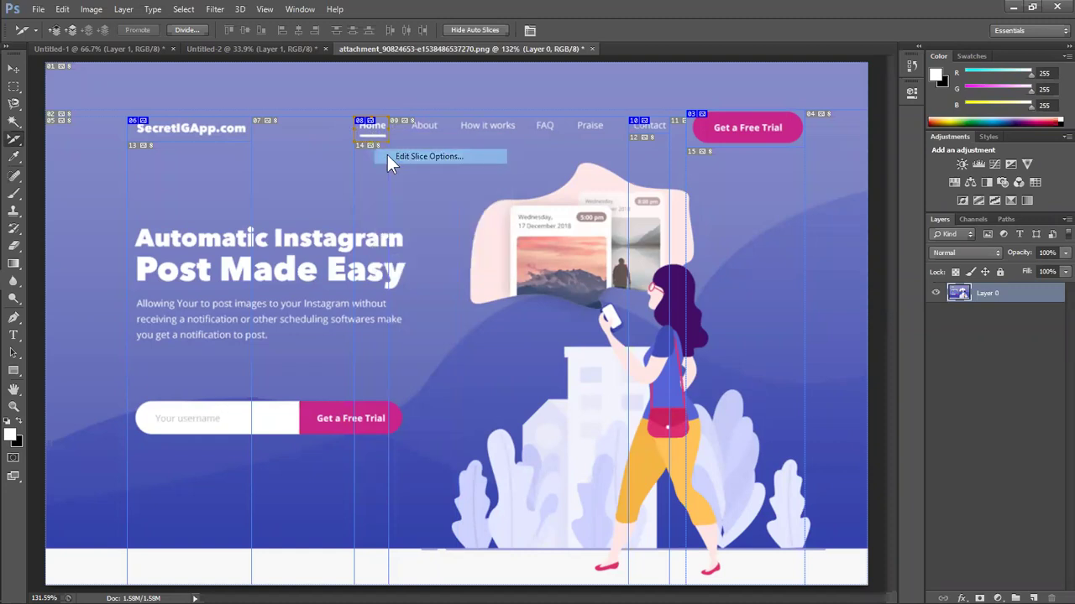
{"action": "left_click", "coordinate": [656, 167]}
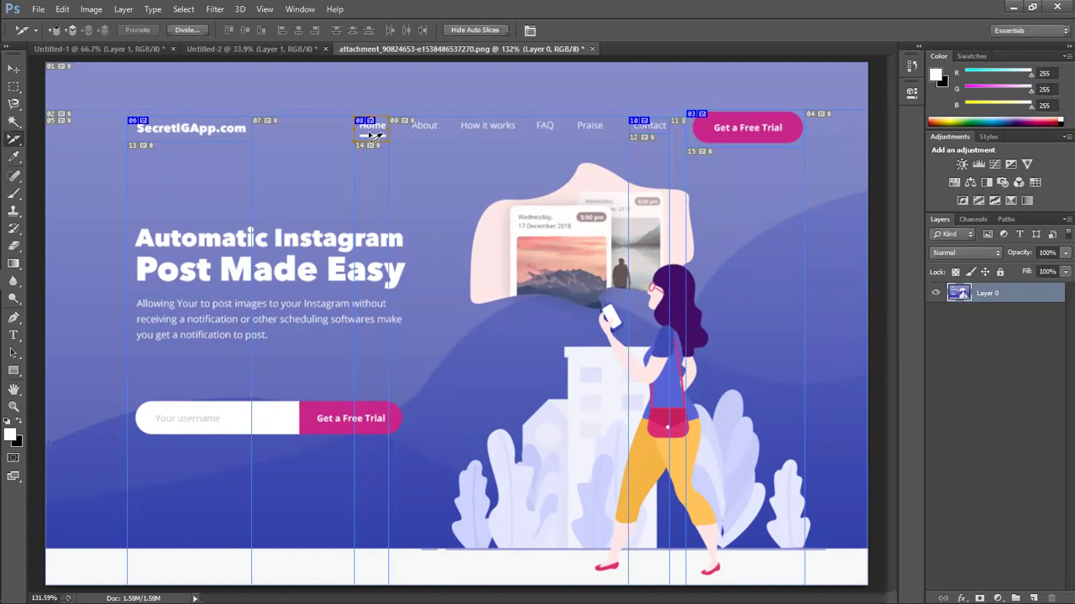
{"action": "right_click", "coordinate": [371, 134]}
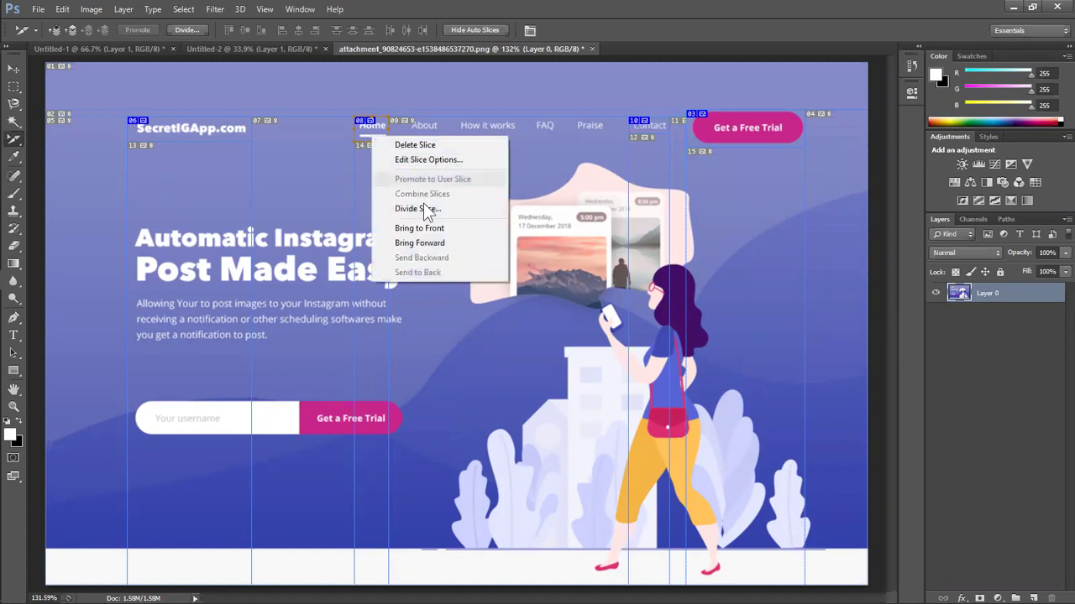
{"action": "right_click", "coordinate": [379, 127]}
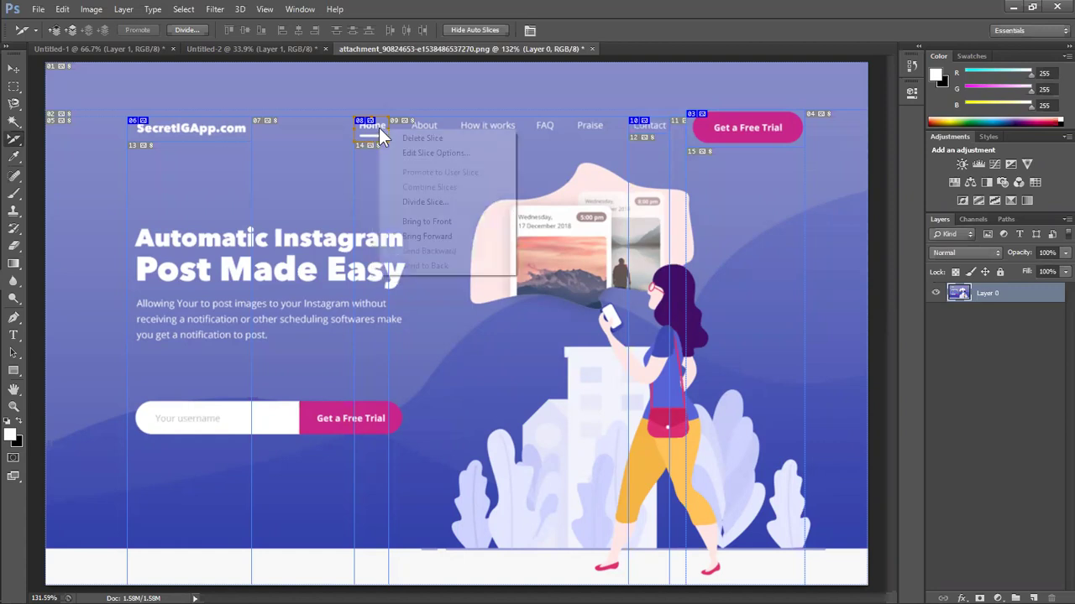
{"action": "left_click", "coordinate": [432, 154]}
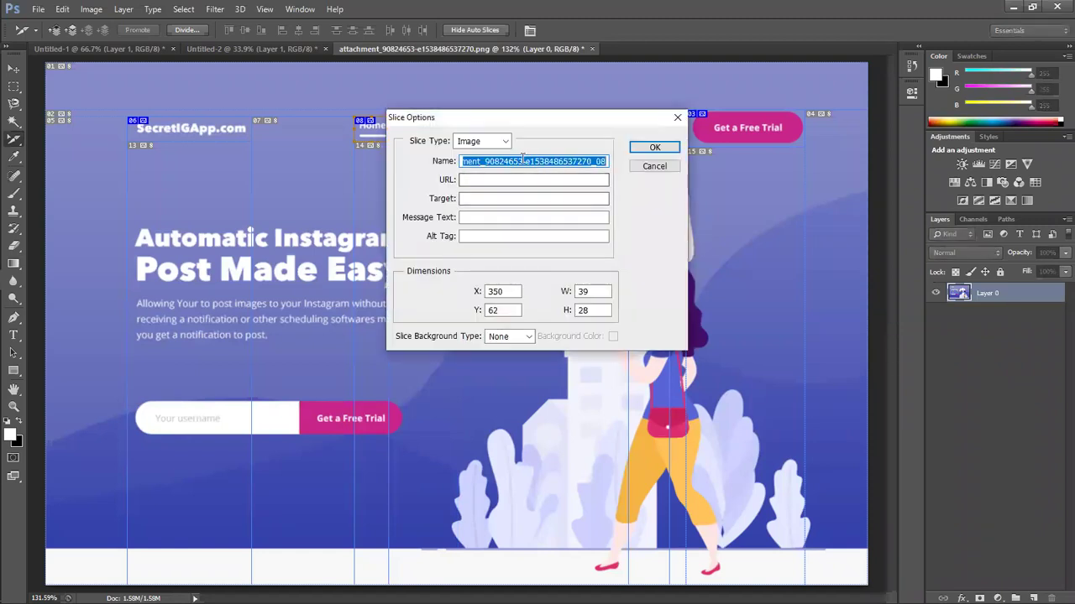
{"action": "type", "text": "Home"}
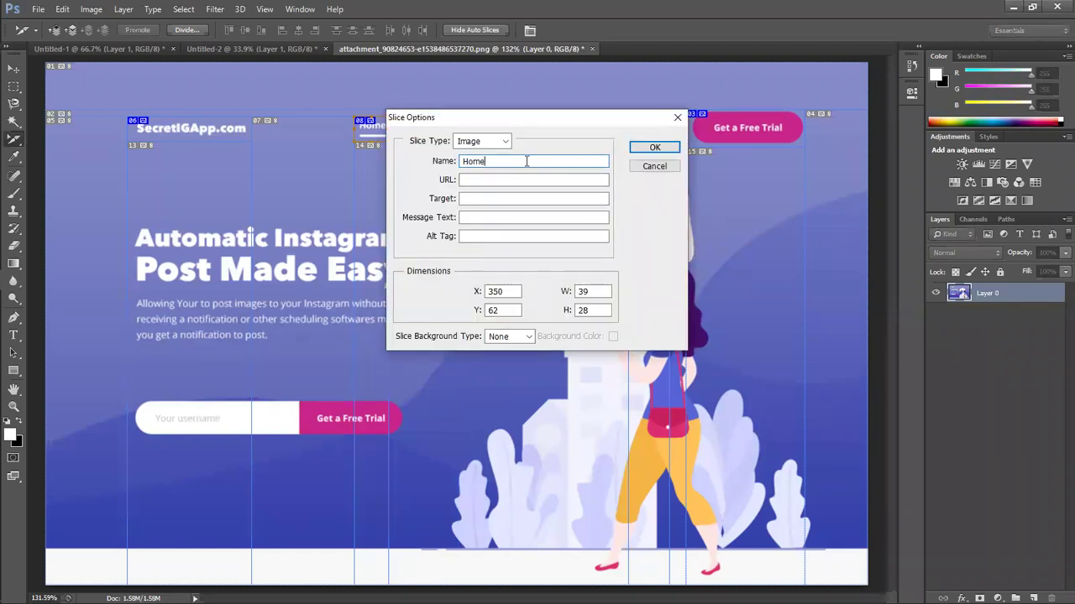
{"action": "left_click", "coordinate": [499, 180]}
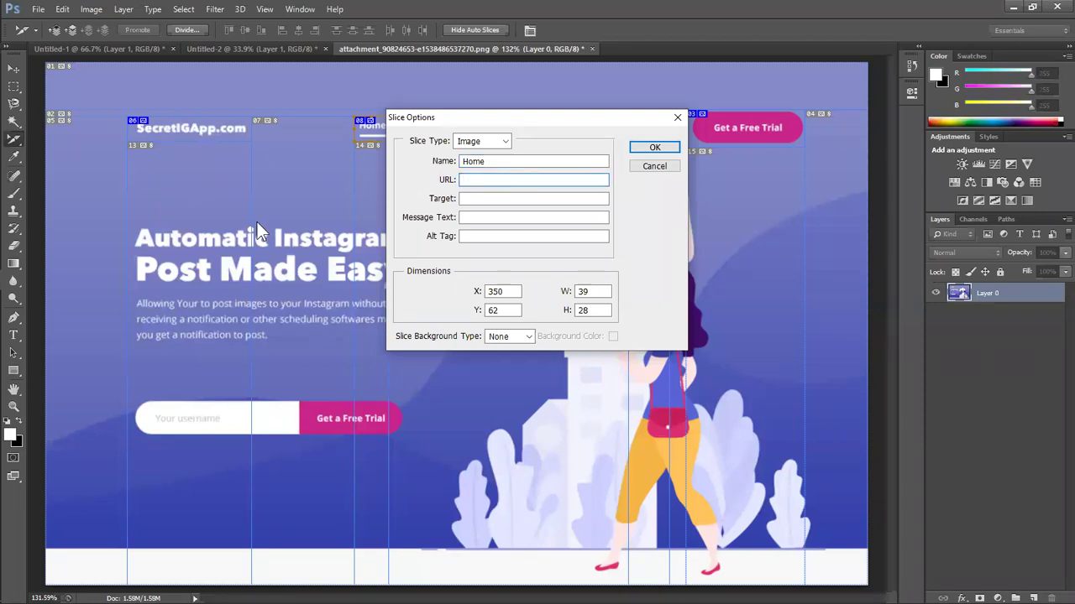
Load google.com in a new Chrome tab, then return to the Home slice's URL field.
{"action": "key", "text": "alt+Tab"}
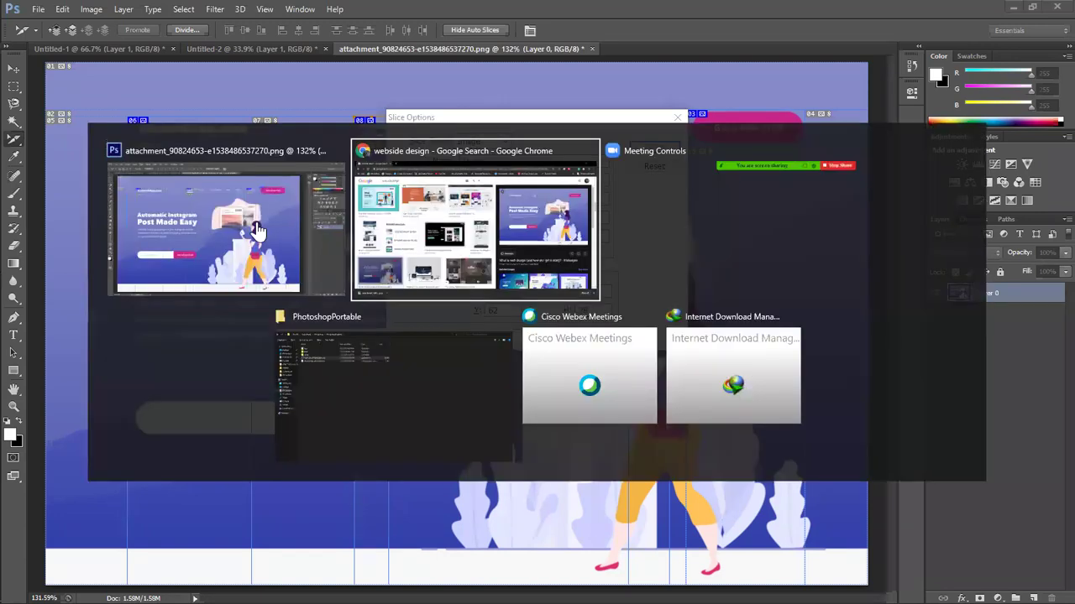
{"action": "left_click", "coordinate": [183, 11]}
{"action": "type", "text": "ggo"}
{"action": "key", "text": "BackSpace"}
{"action": "key", "text": "BackSpace"}
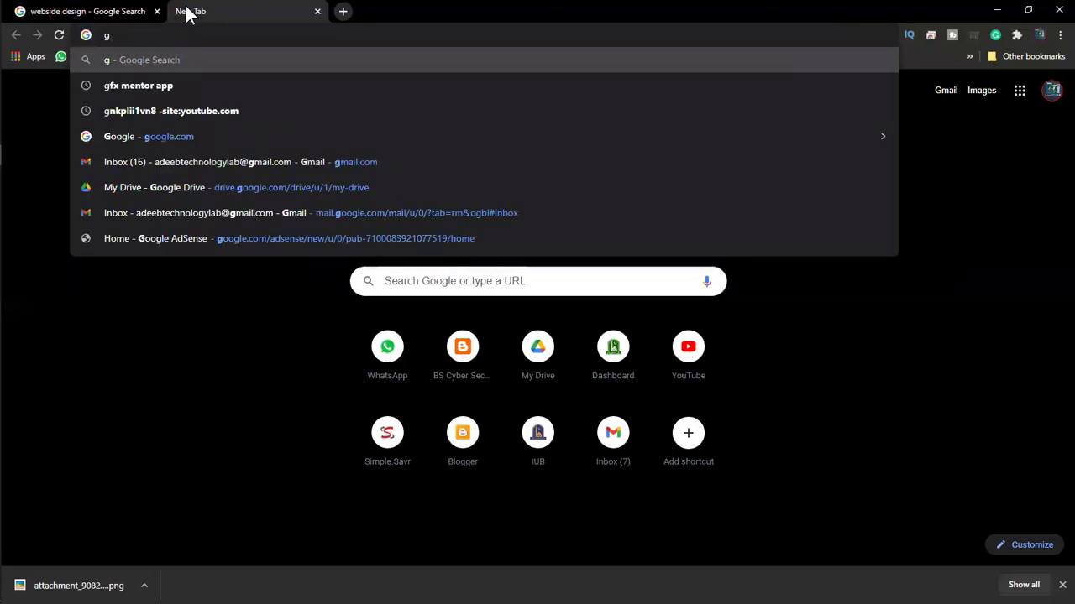
{"action": "type", "text": "oo"}
{"action": "key", "text": "Right"}
{"action": "key", "text": "Return"}
{"action": "key", "text": "alt+Tab"}
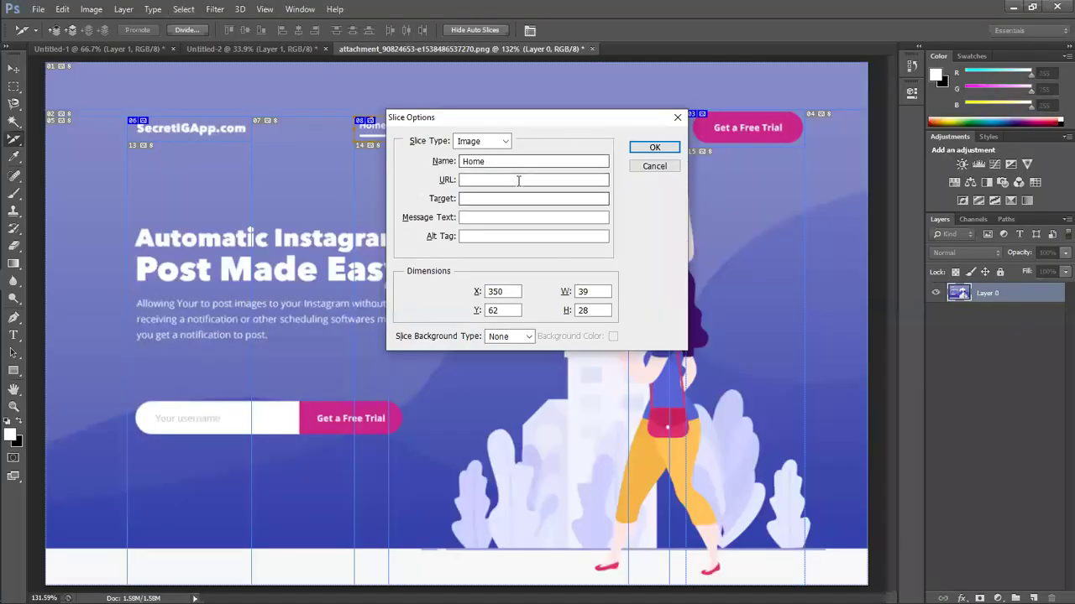
{"action": "left_click", "coordinate": [516, 179]}
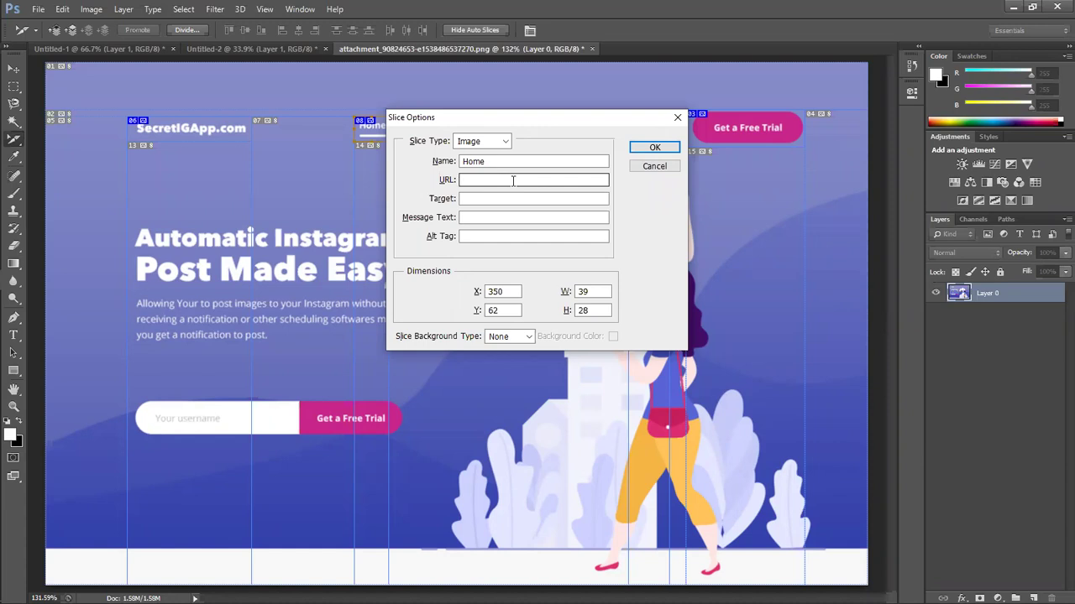
{"action": "type", "text": "http://google.com/"}
{"action": "left_click", "coordinate": [492, 162]}
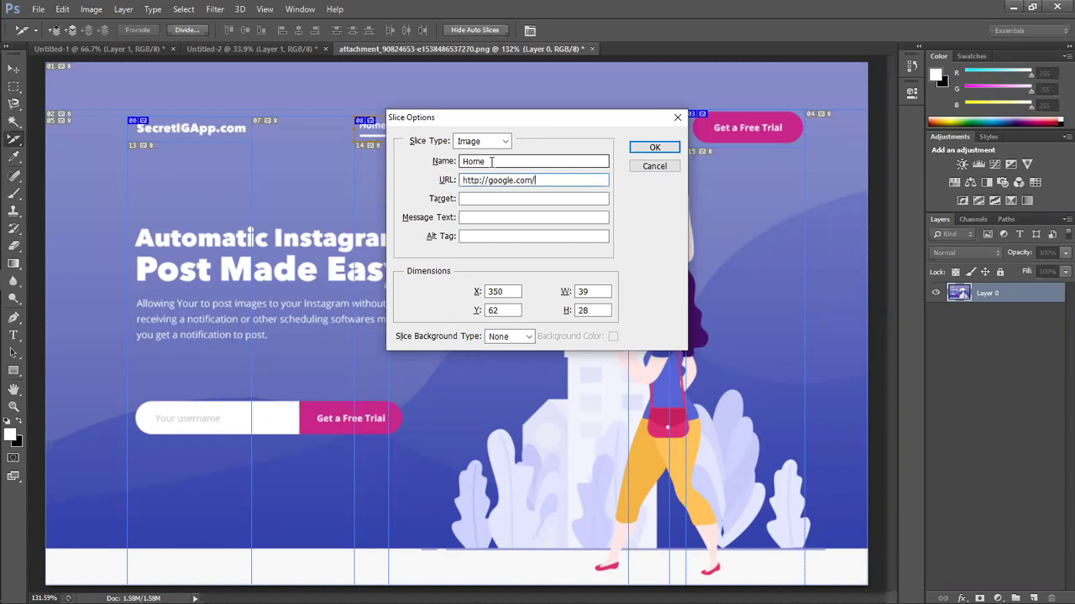
{"action": "double_click", "coordinate": [492, 161]}
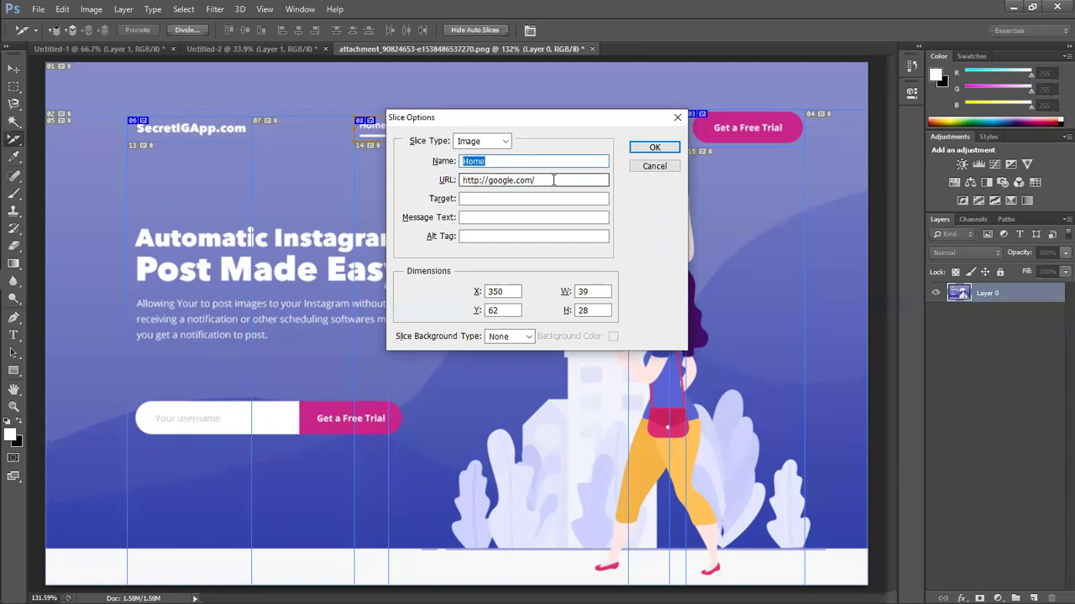
{"action": "left_click_drag", "start_coordinate": [553, 179], "coordinate": [446, 180]}
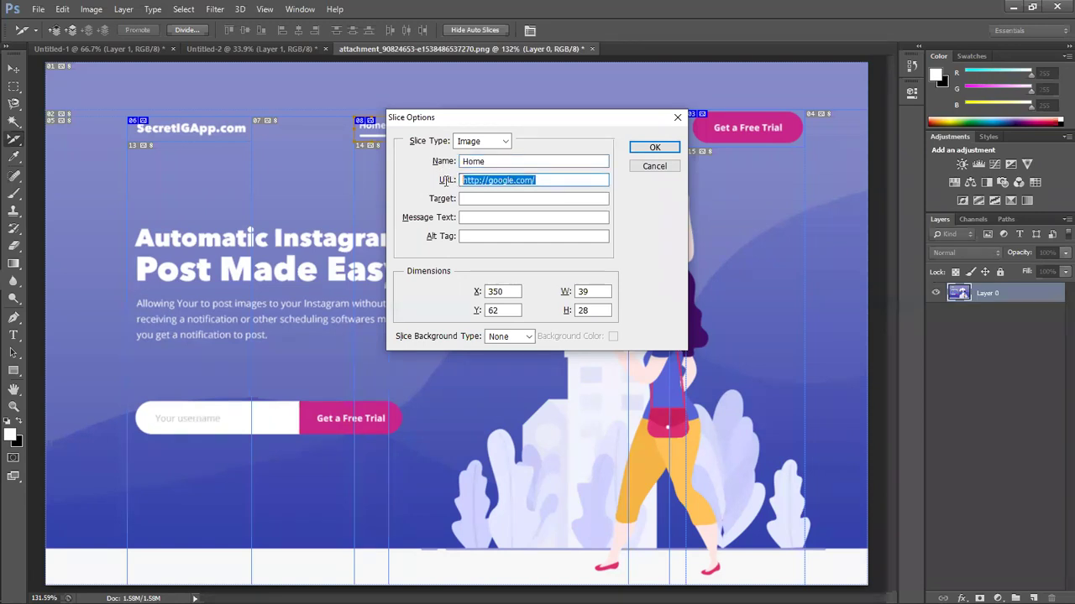
{"action": "left_click", "coordinate": [656, 148]}
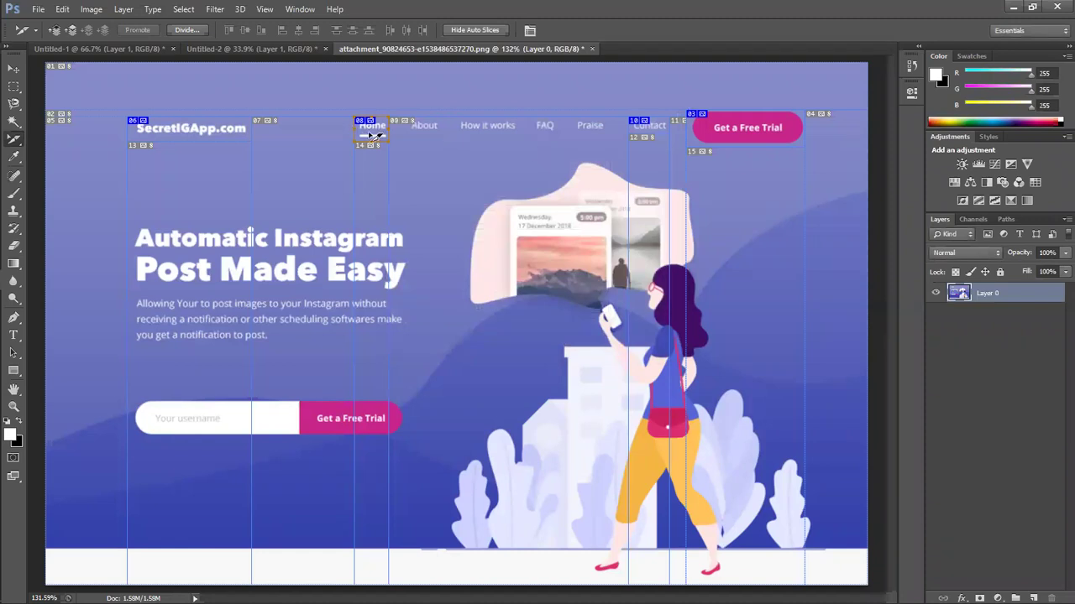
Name the SecretIGApp.com logo slice 'logo' in its Slice Options.
{"action": "right_click", "coordinate": [219, 123]}
{"action": "left_click", "coordinate": [243, 150]}
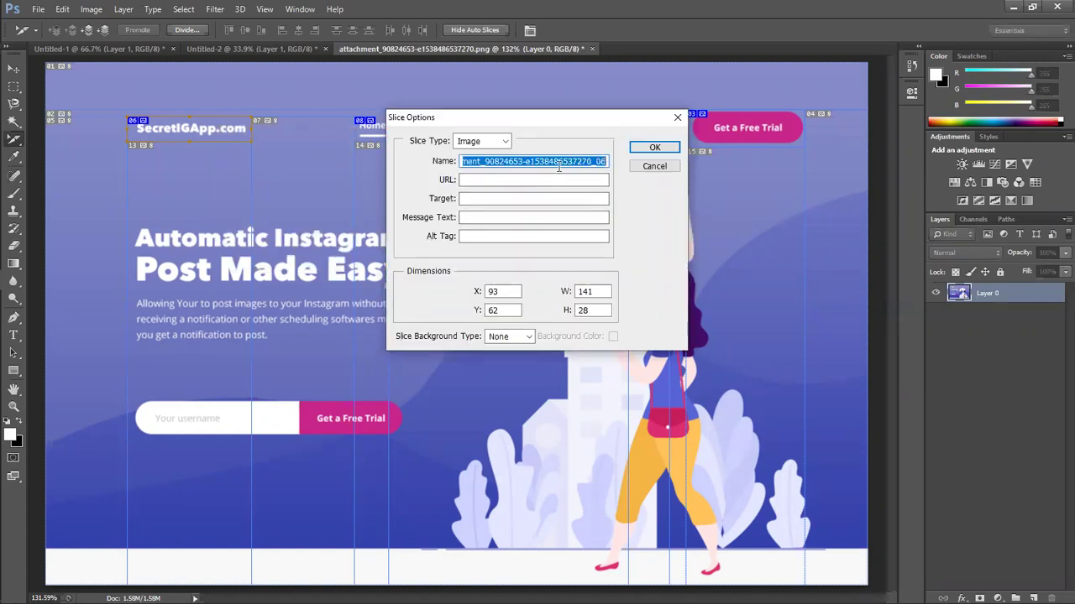
{"action": "type", "text": "logo"}
{"action": "left_click", "coordinate": [533, 179]}
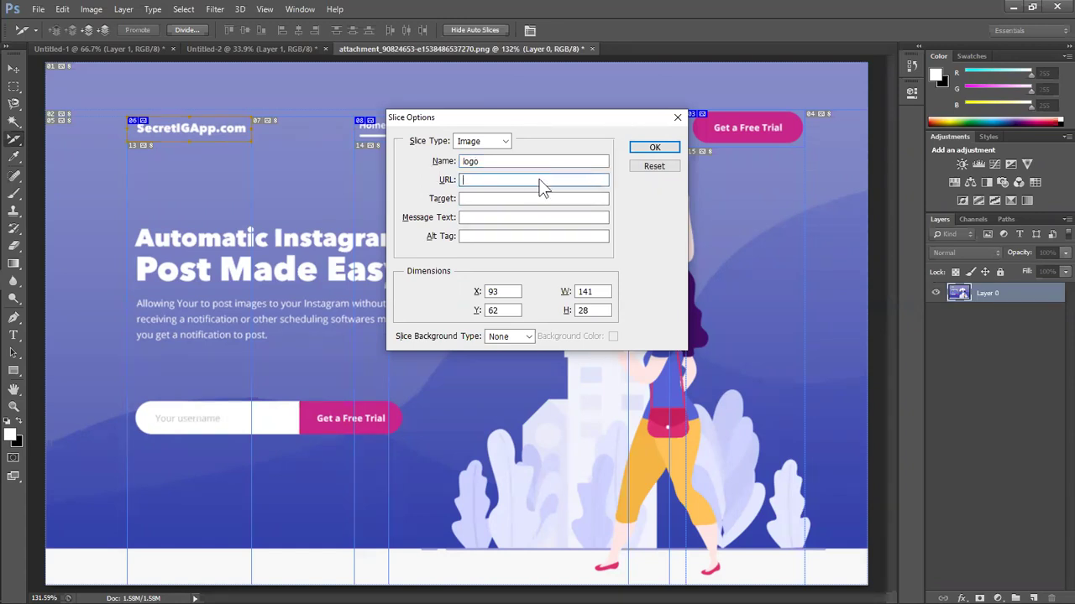
{"action": "key", "text": "alt+Tab"}
{"action": "key", "text": "alt+Tab"}
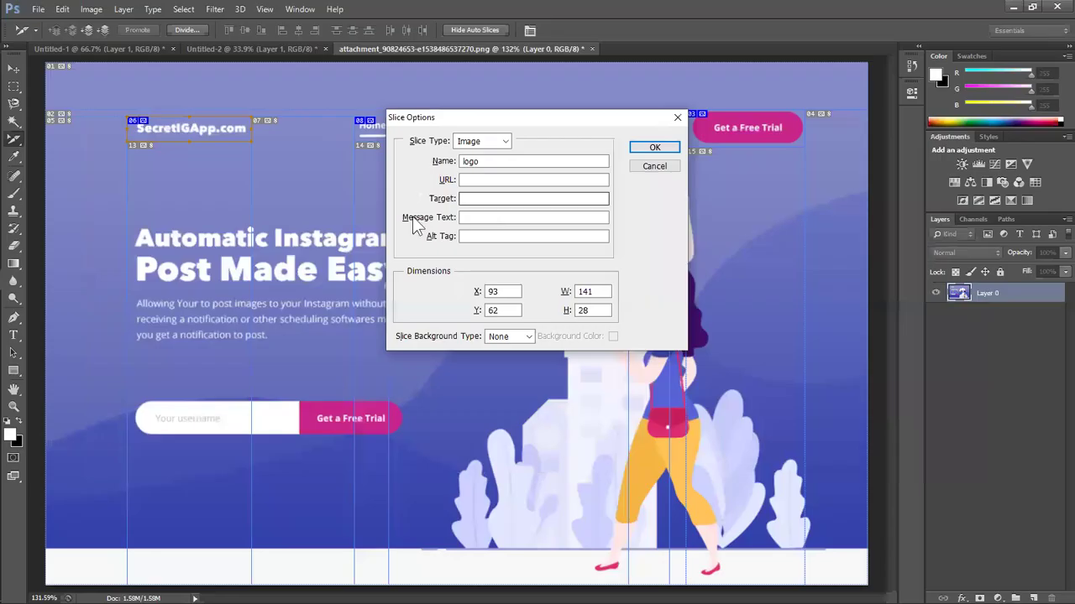
{"action": "left_click", "coordinate": [488, 180]}
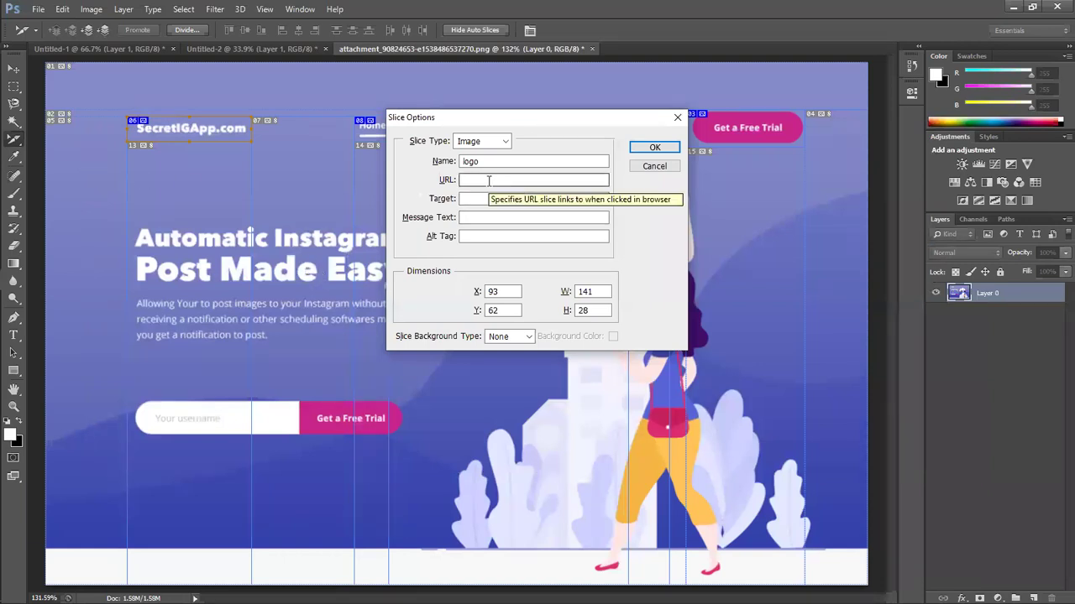
Load youtube.com in another new Chrome tab and switch back to Photoshop.
{"action": "key", "text": "alt+Tab"}
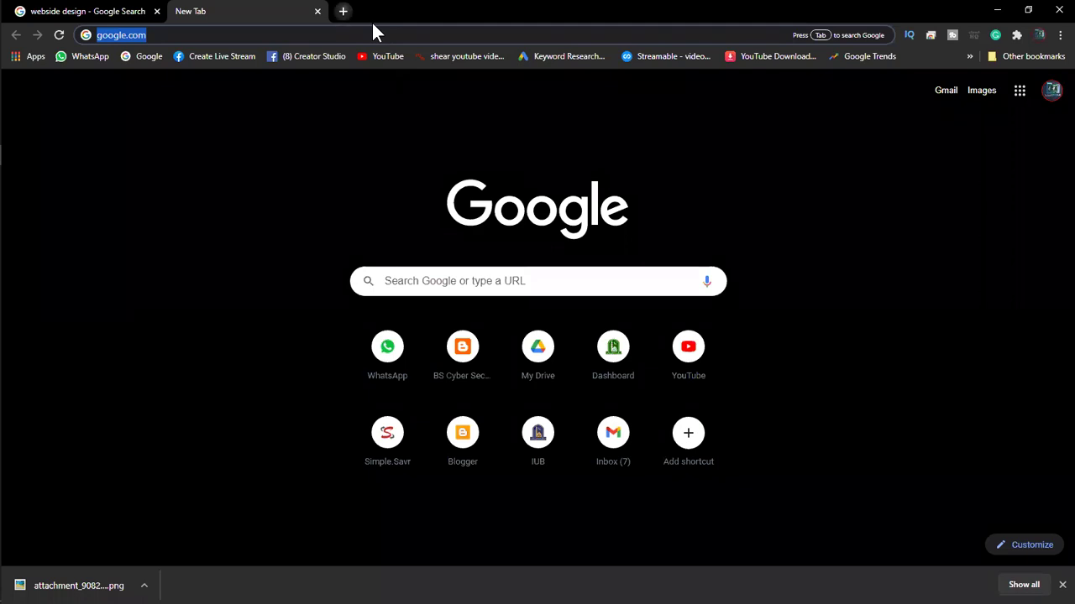
{"action": "key", "text": "ctrl+t"}
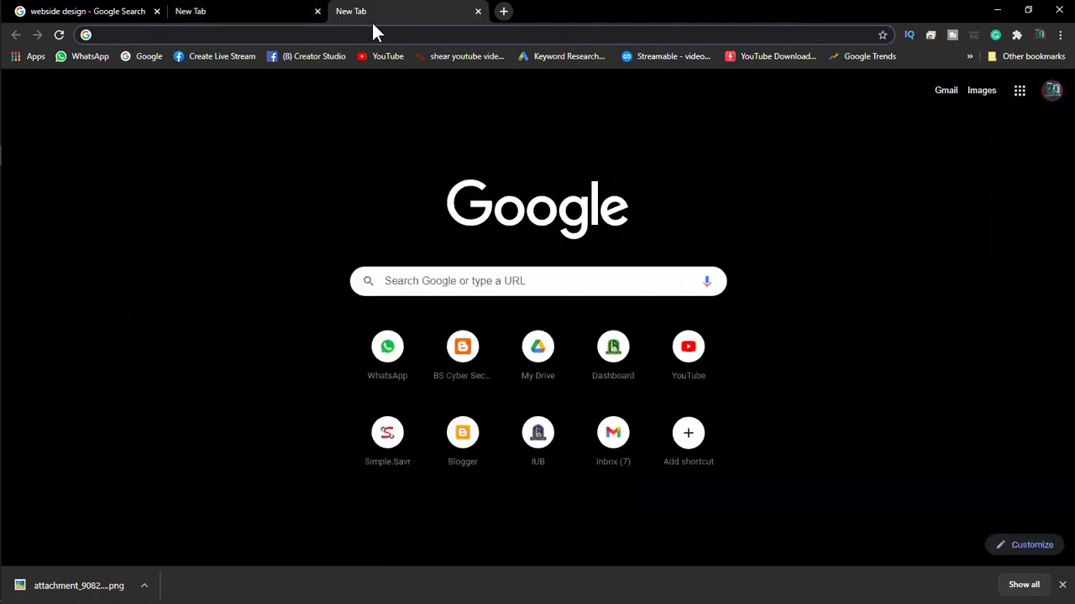
{"action": "type", "text": "yo"}
{"action": "key", "text": "BackSpace"}
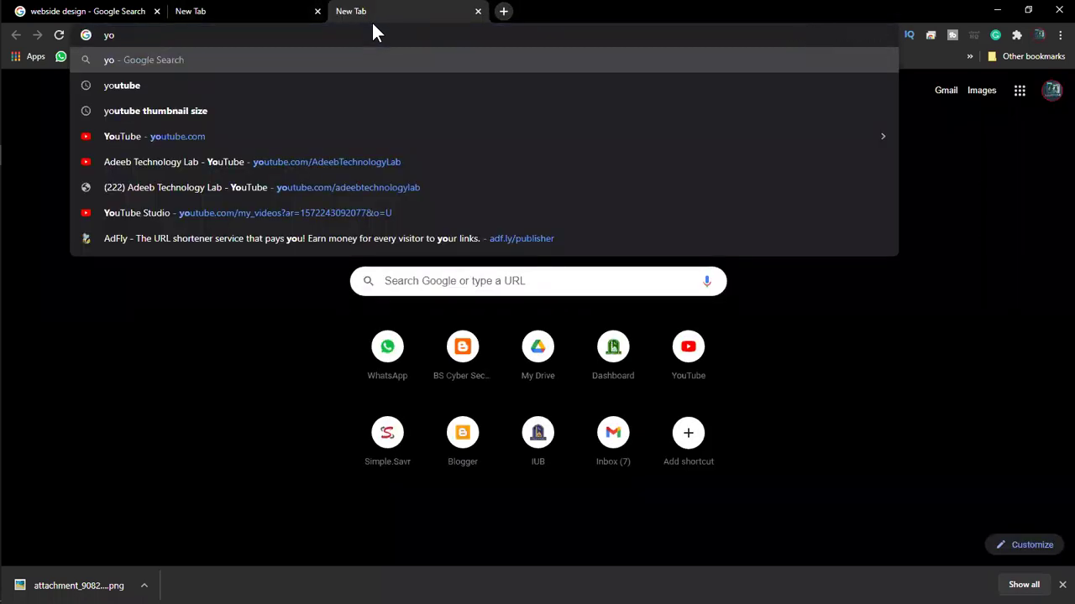
{"action": "key", "text": "Down"}
{"action": "key", "text": "Down"}
{"action": "key", "text": "Down"}
{"action": "key", "text": "Return"}
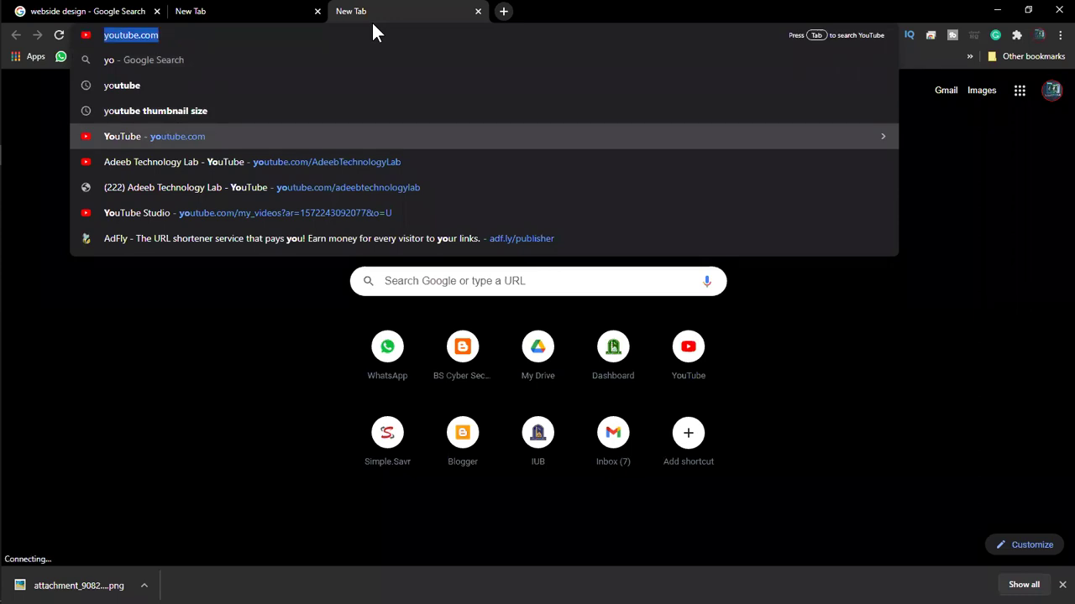
{"action": "key", "text": "alt+Tab"}
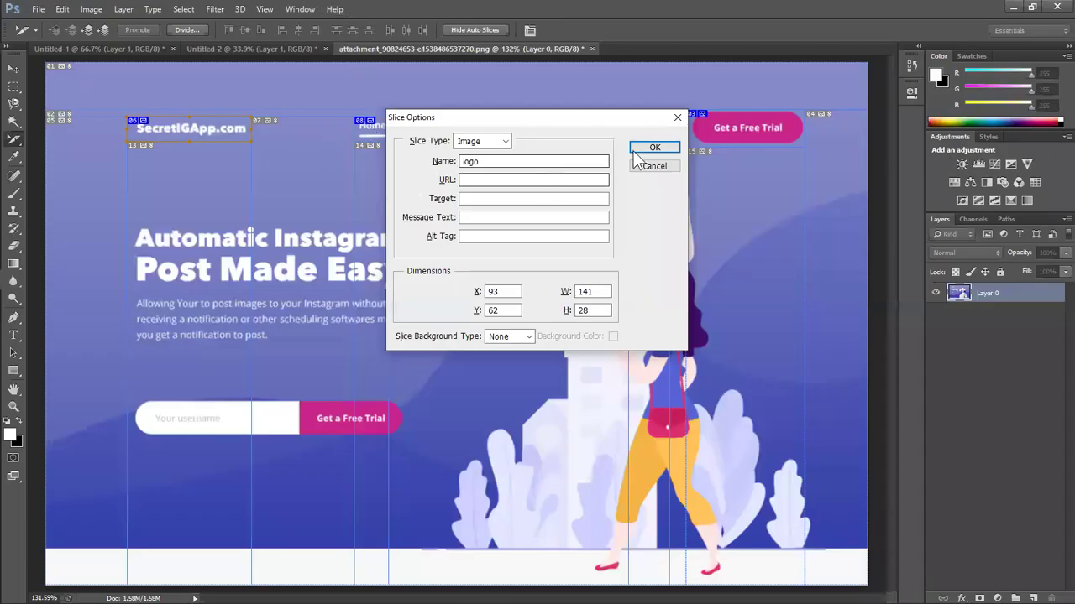
{"action": "left_click", "coordinate": [667, 167]}
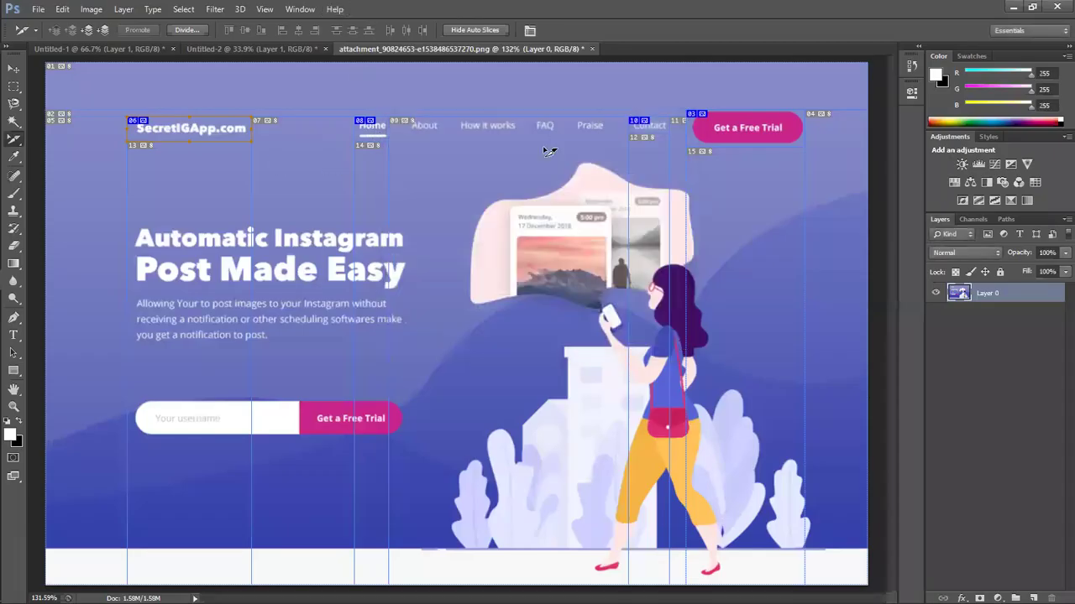
{"action": "right_click", "coordinate": [749, 129]}
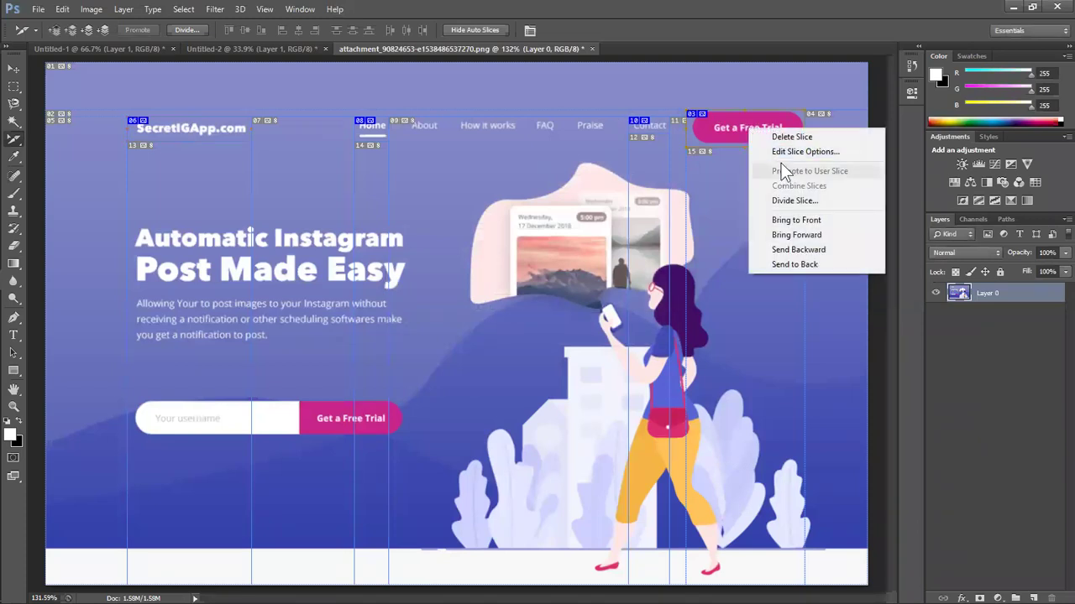
{"action": "left_click", "coordinate": [782, 155]}
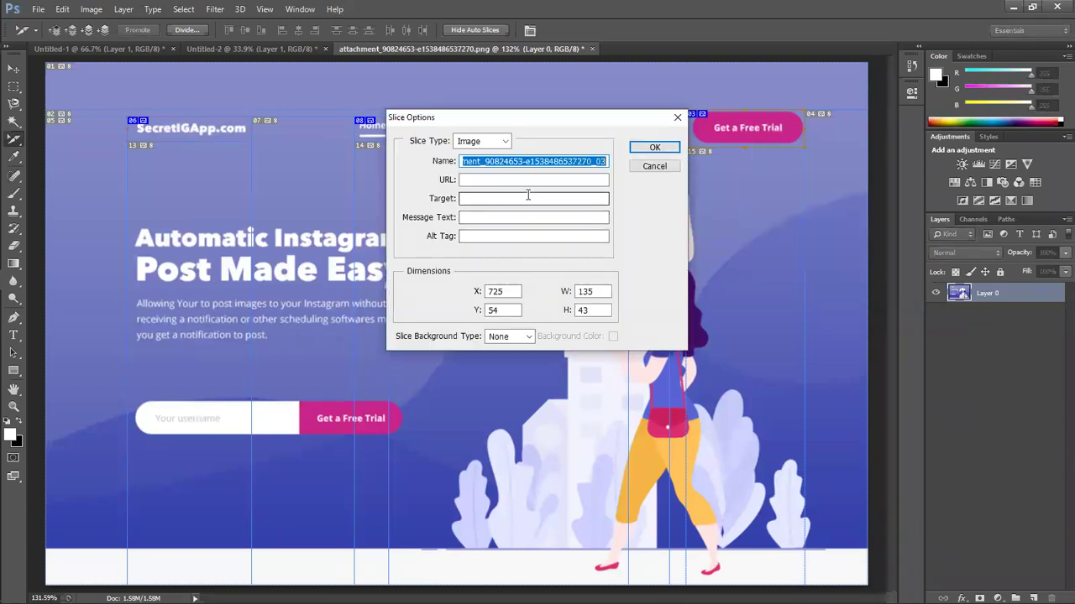
{"action": "type", "text": "youtube"}
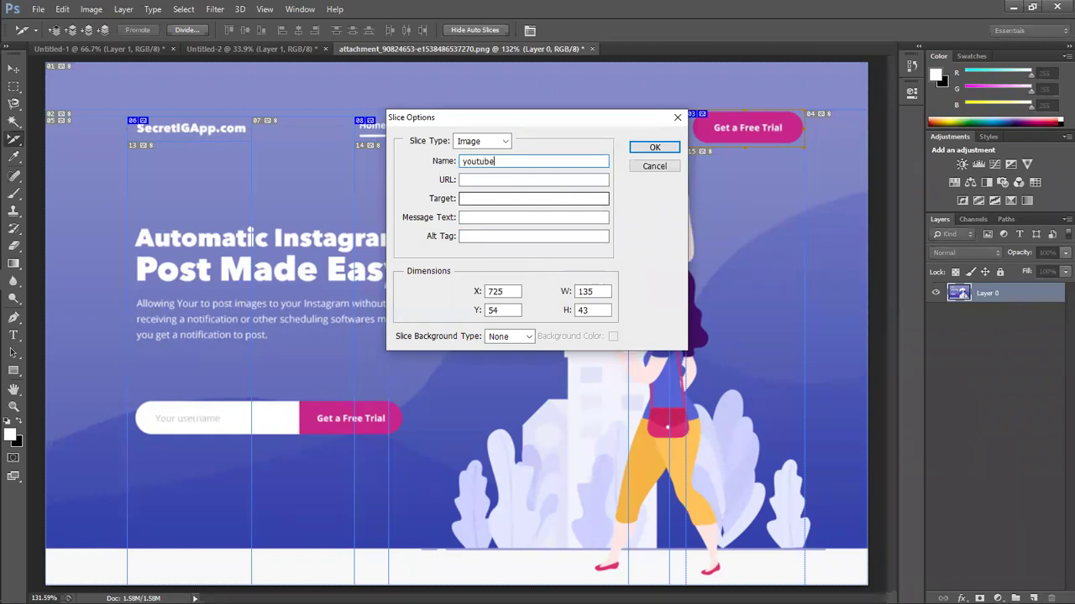
{"action": "left_click", "coordinate": [518, 180]}
{"action": "type", "text": "http://youtube.com/"}
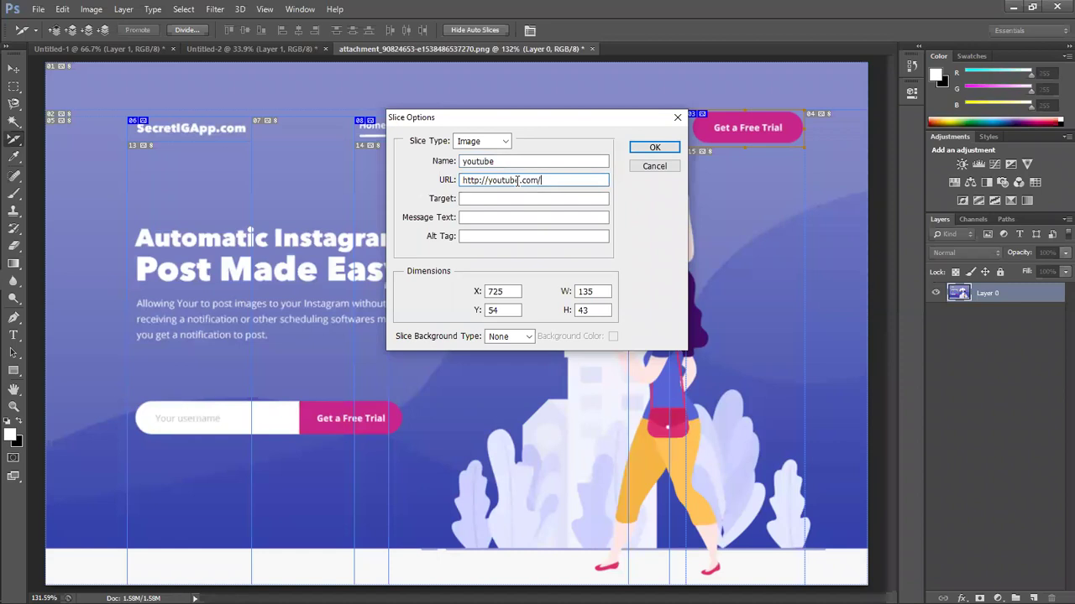
{"action": "left_click", "coordinate": [652, 149]}
{"action": "left_click", "coordinate": [376, 135]}
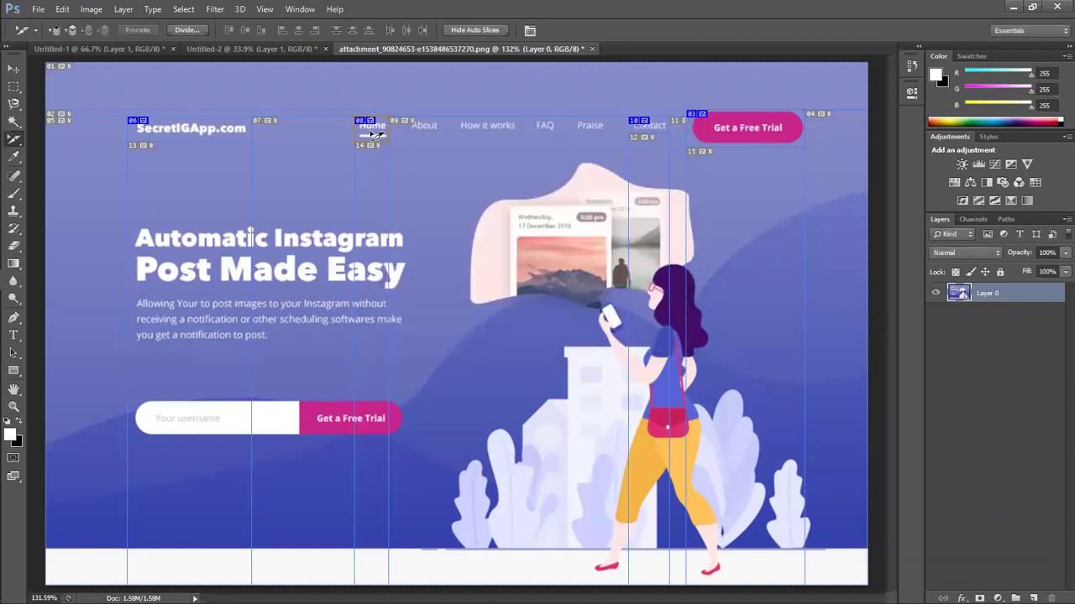
{"action": "left_click", "coordinate": [745, 134]}
In Save for Web at 66.7% zoom, switch the output from GIF to JPEG High.
{"action": "left_click", "coordinate": [39, 9]}
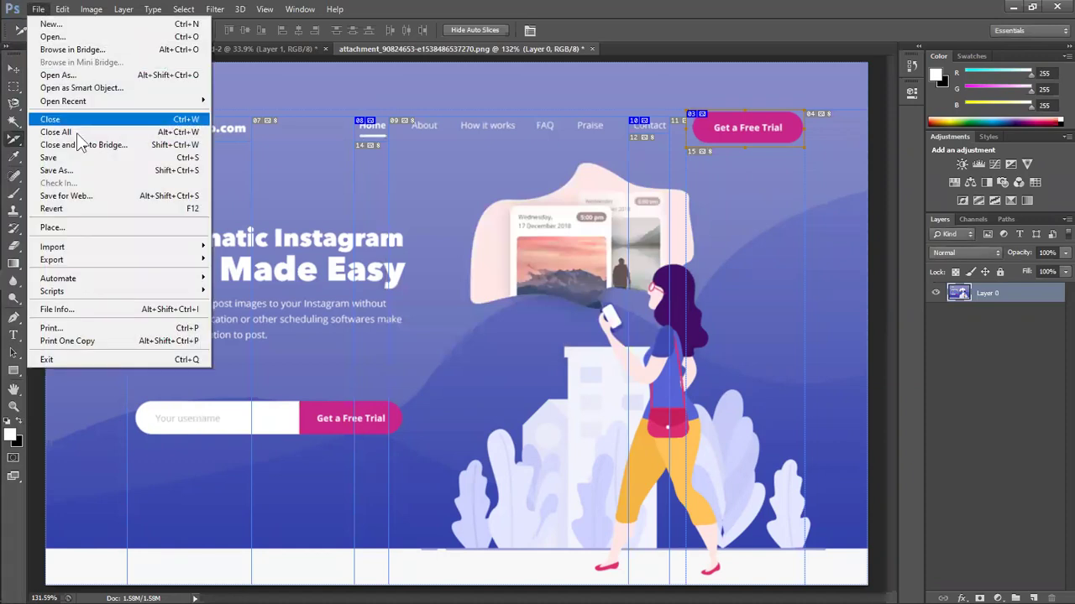
{"action": "left_click", "coordinate": [83, 197]}
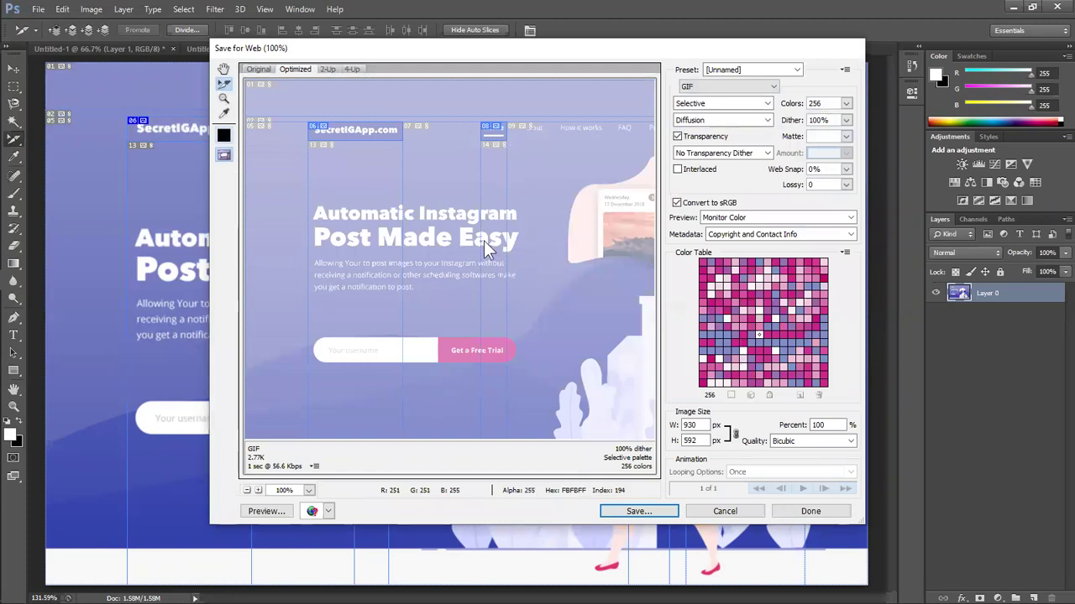
{"action": "left_click", "coordinate": [247, 491]}
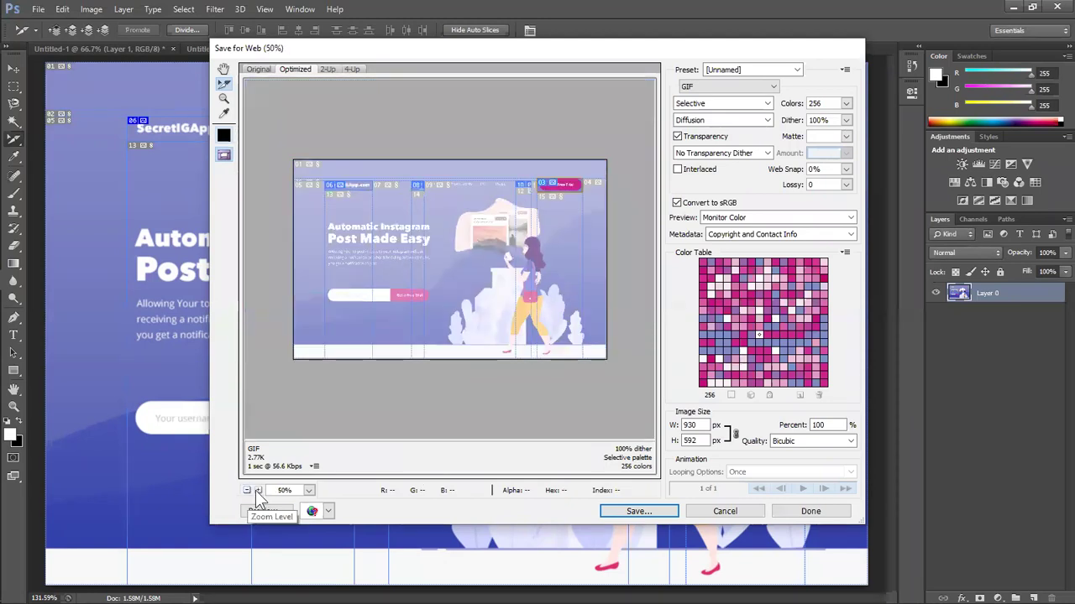
{"action": "left_click", "coordinate": [258, 490]}
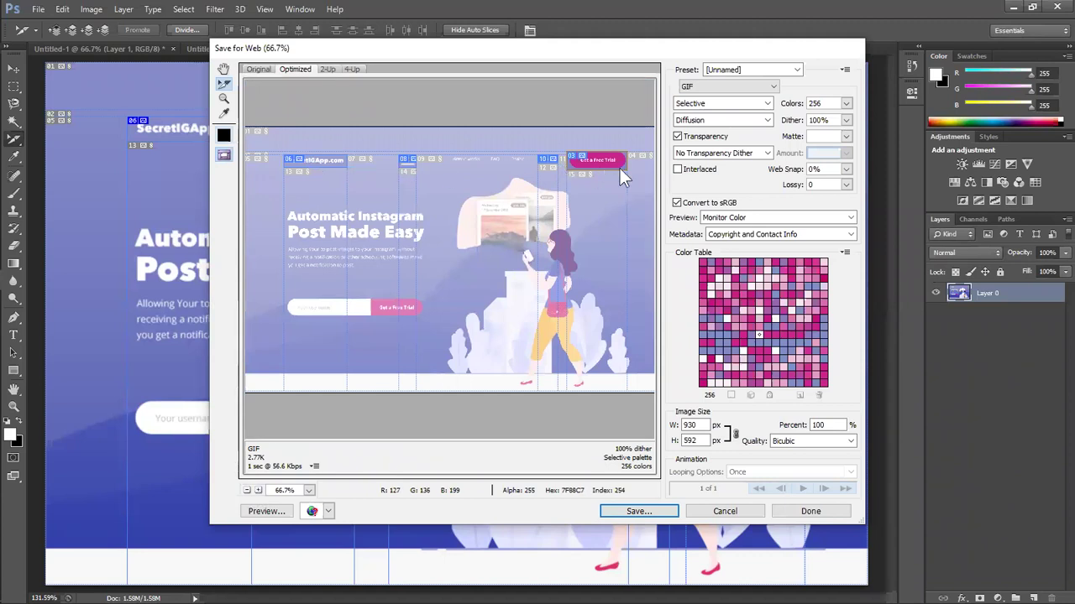
{"action": "left_click", "coordinate": [741, 87]}
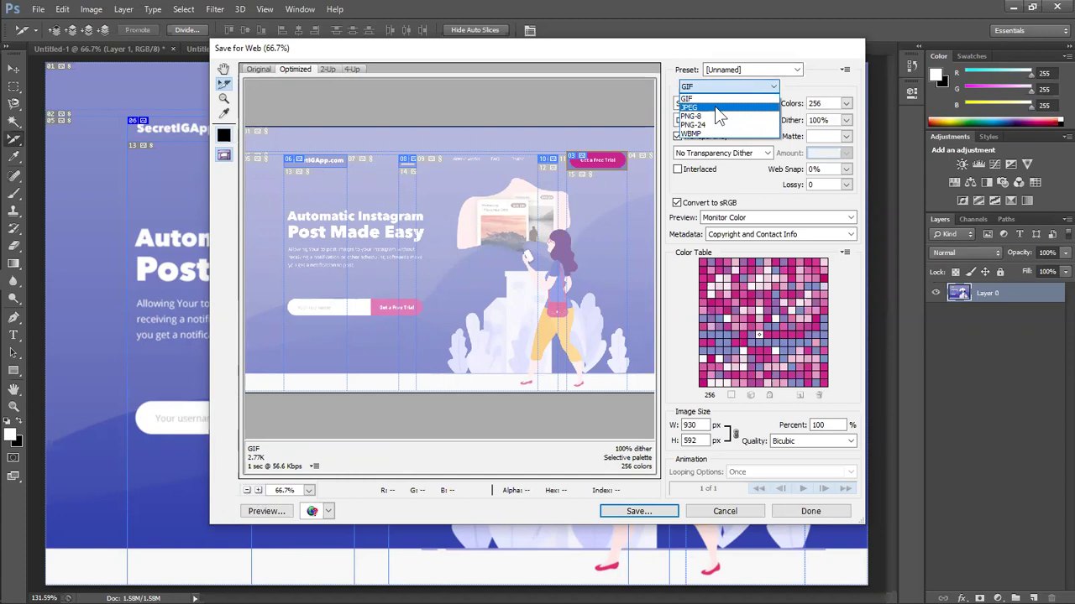
{"action": "left_click", "coordinate": [715, 107]}
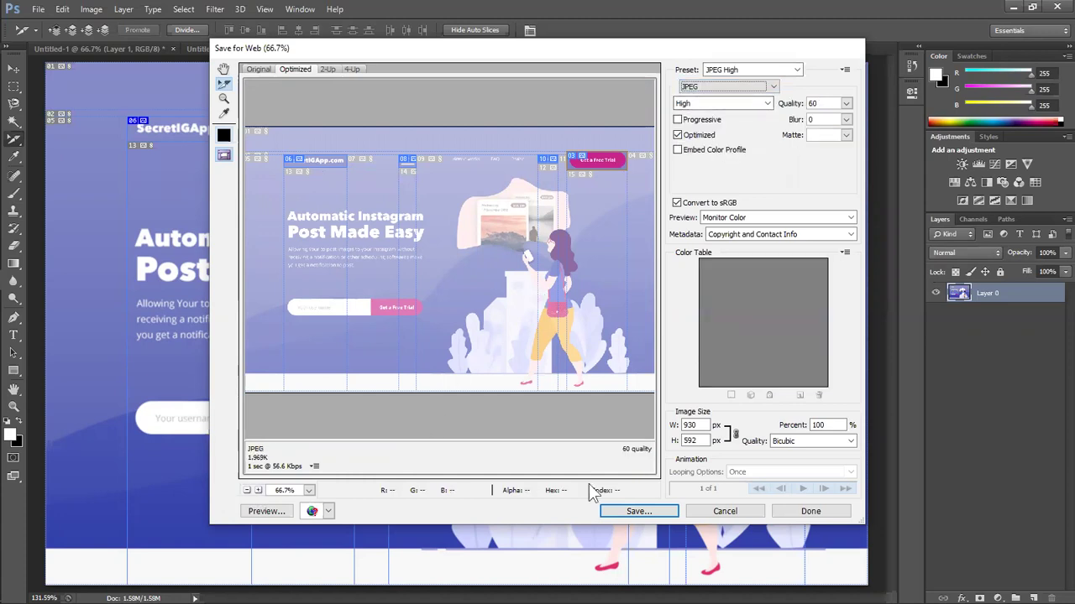
{"action": "left_click", "coordinate": [620, 513]}
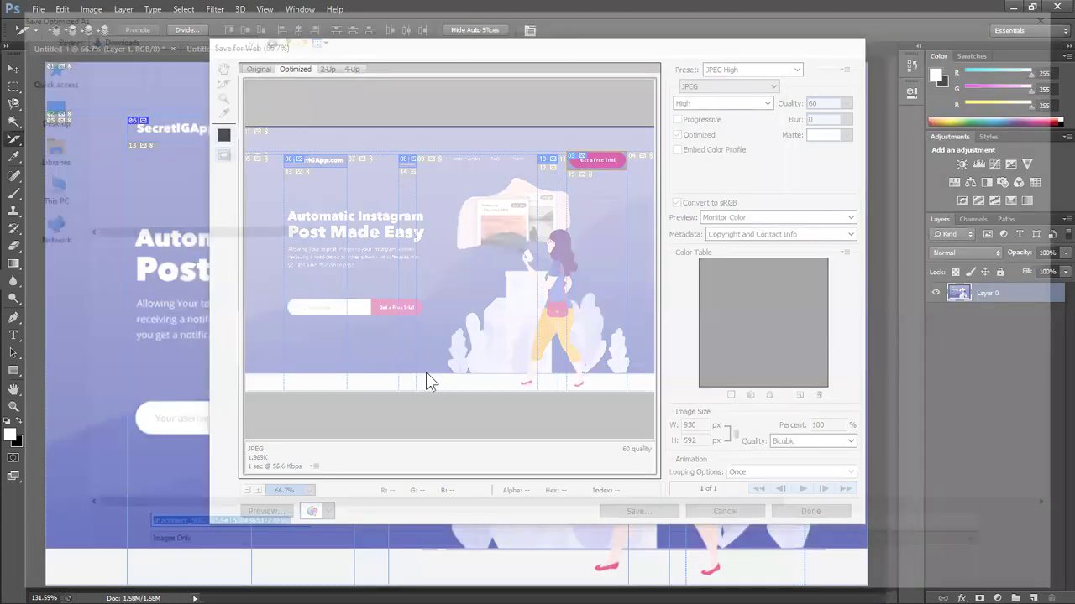
Save as HTML and Images into Documents, creating a new folder named test there.
{"action": "left_click", "coordinate": [313, 548]}
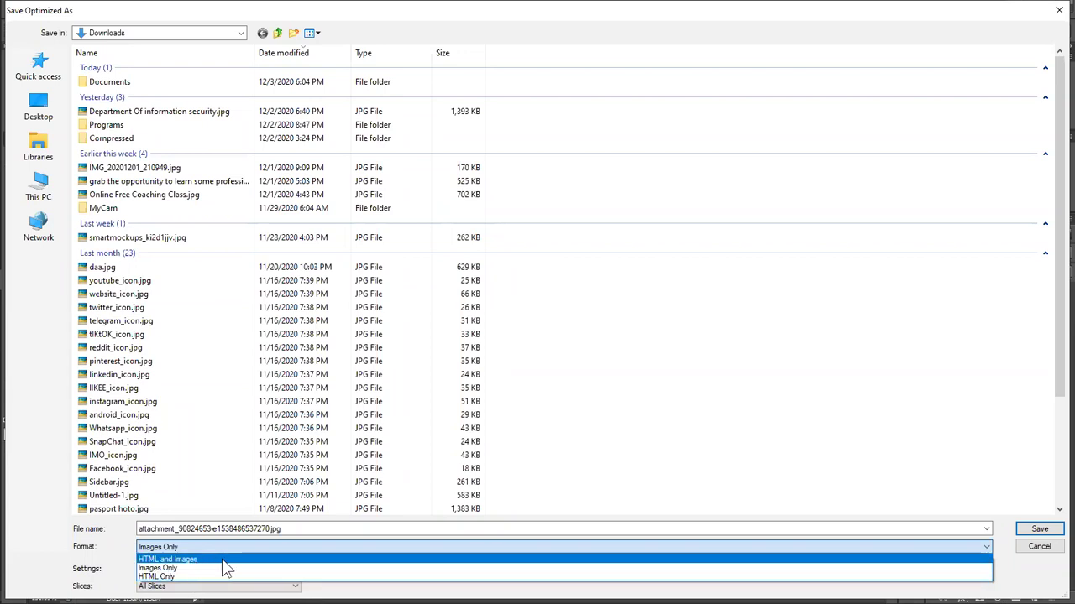
{"action": "left_click", "coordinate": [221, 559]}
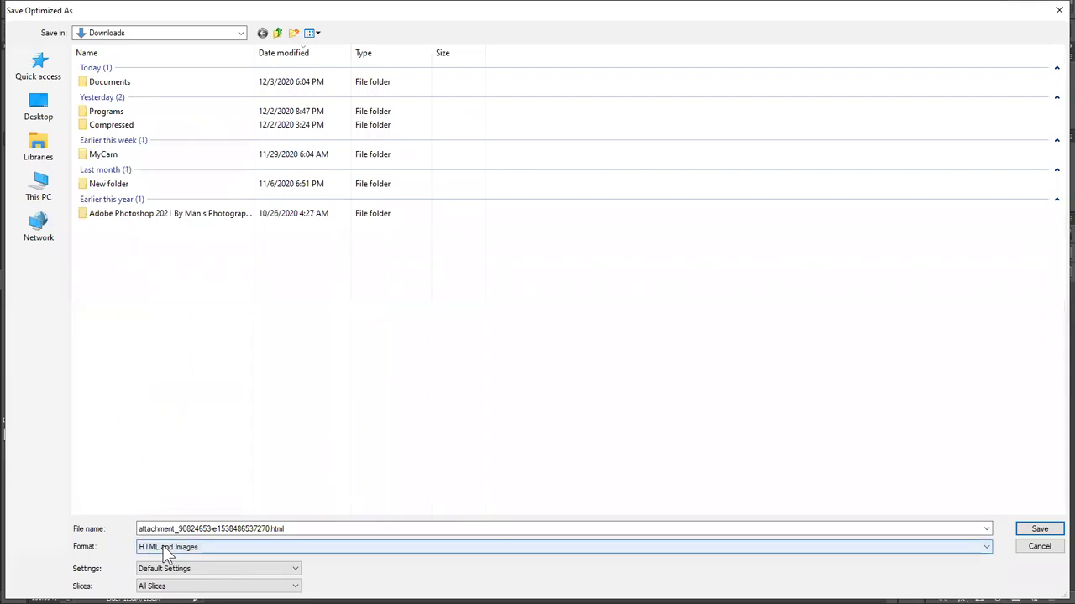
{"action": "left_click", "coordinate": [40, 142]}
{"action": "double_click", "coordinate": [300, 69]}
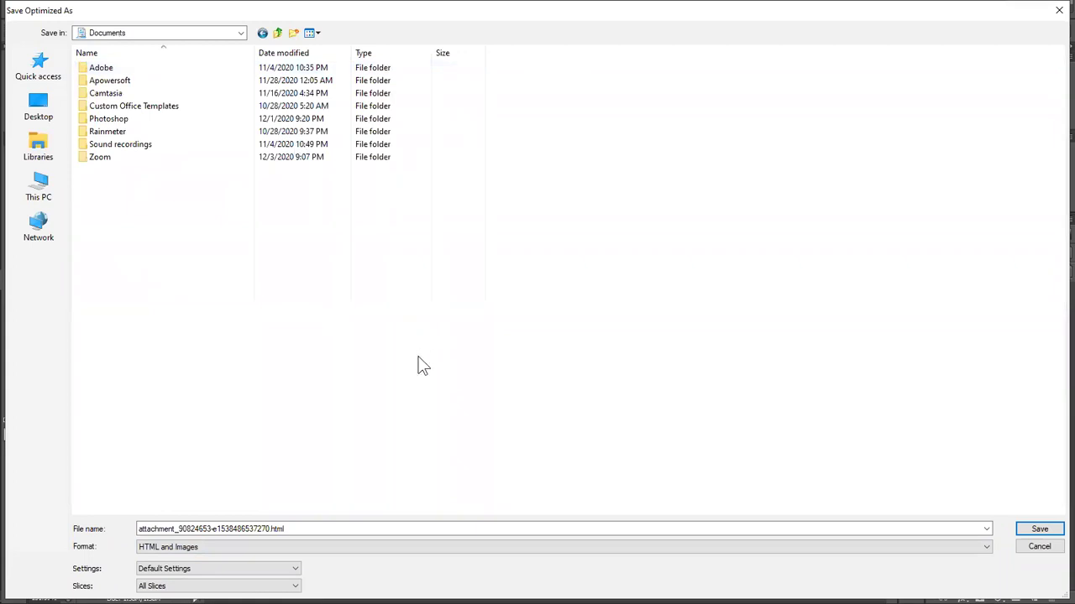
{"action": "key", "text": "ctrl+shift+n"}
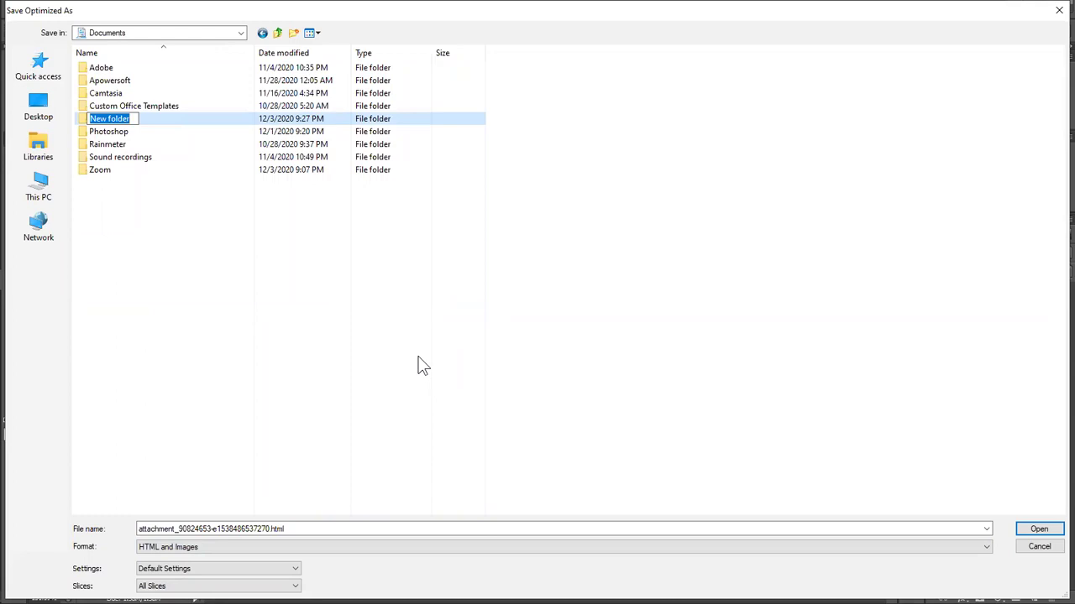
{"action": "type", "text": "test"}
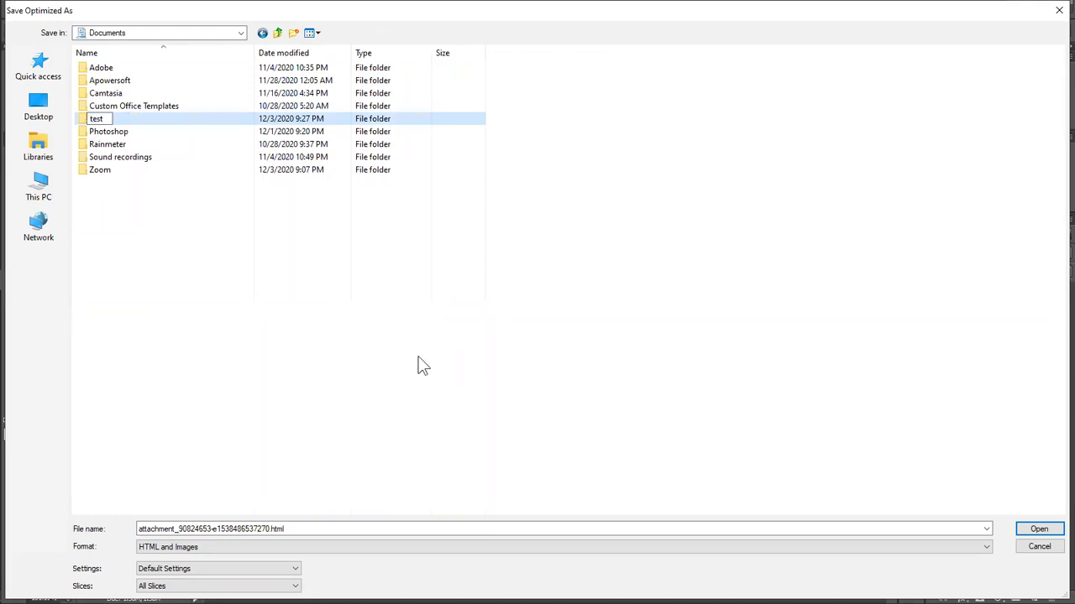
{"action": "key", "text": "Return"}
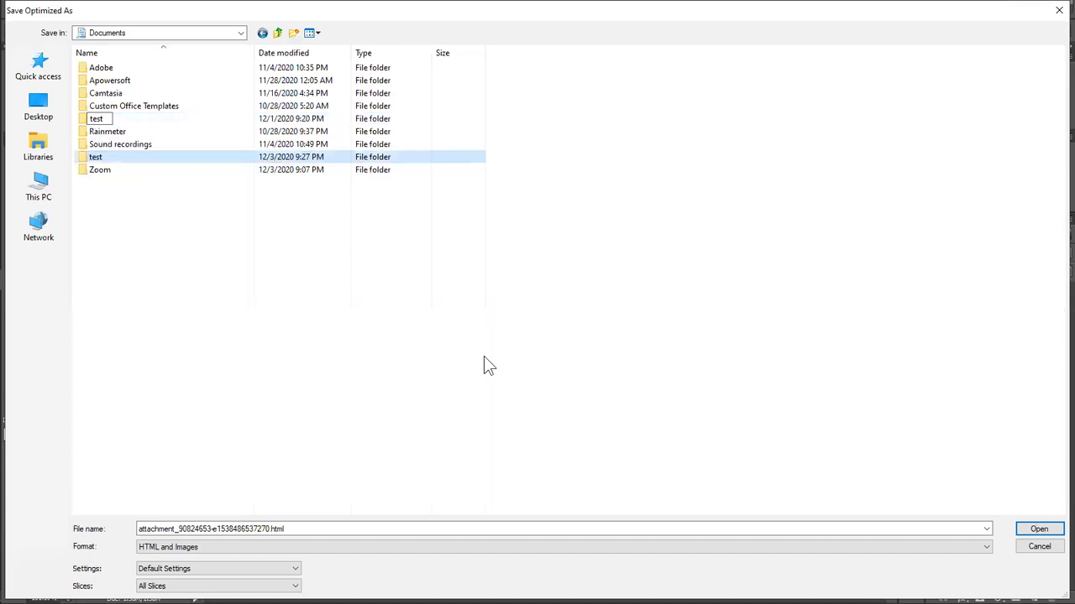
{"action": "left_click", "coordinate": [1038, 528]}
{"action": "left_click", "coordinate": [1039, 529]}
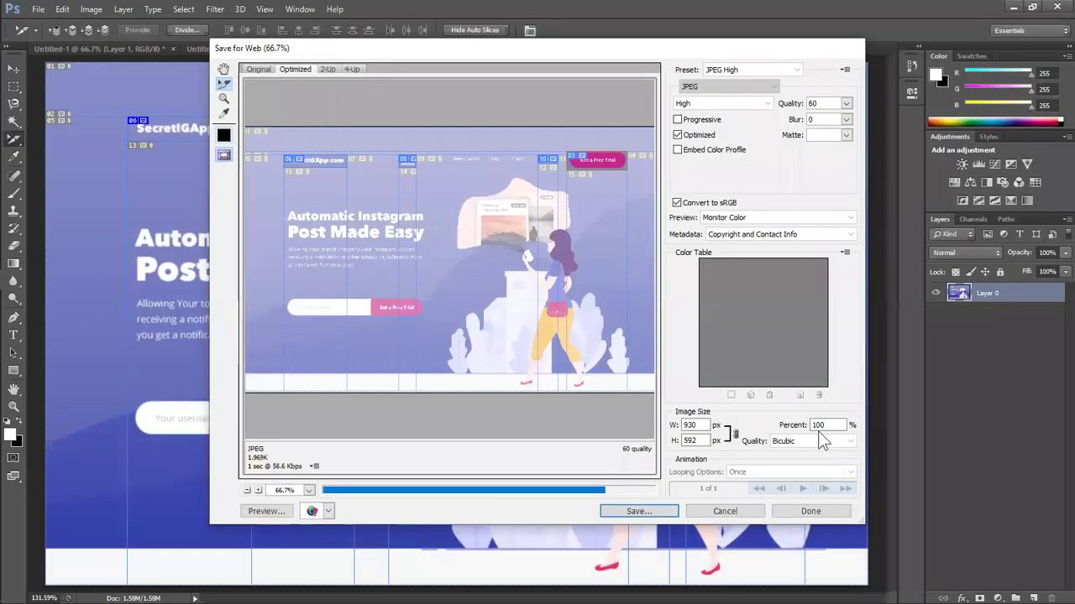
Minimize Photoshop, close Chrome, and open This PC in File Explorer.
{"action": "left_click", "coordinate": [1013, 7]}
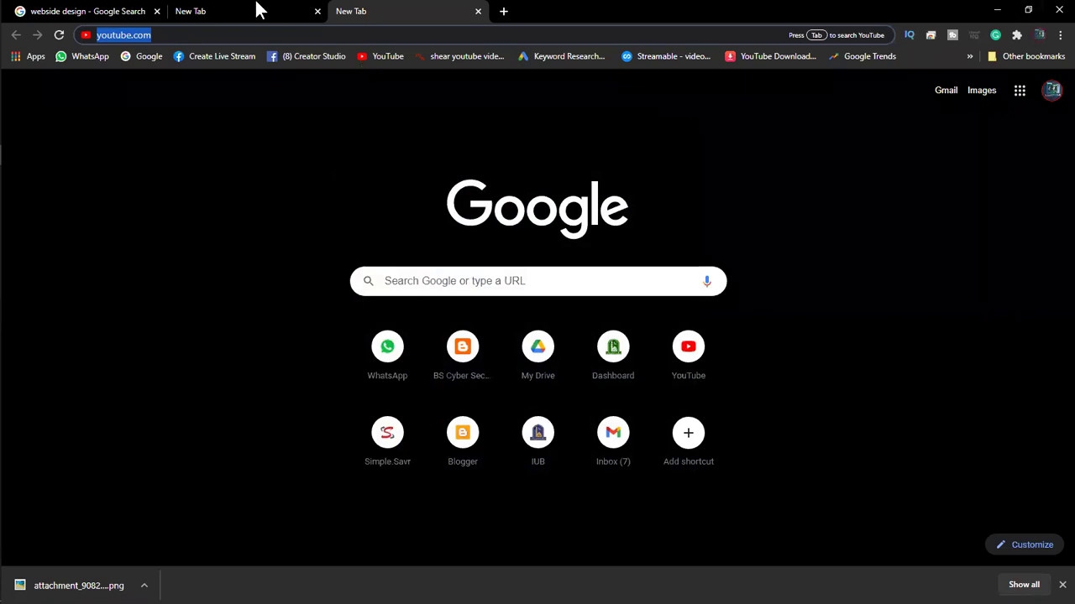
{"action": "left_click", "coordinate": [137, 10]}
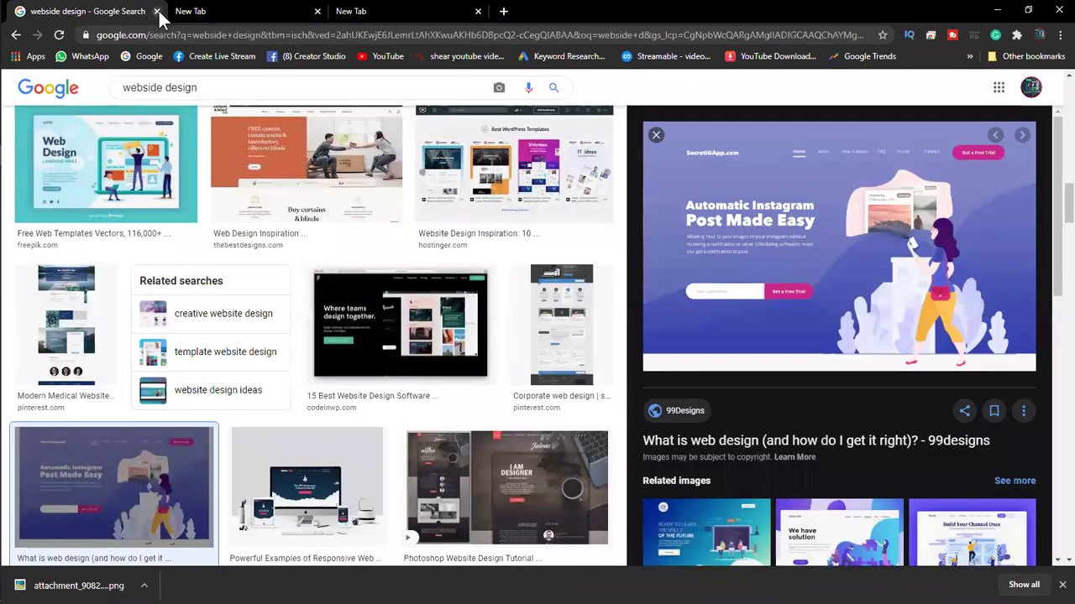
{"action": "left_click", "coordinate": [157, 11]}
{"action": "left_click", "coordinate": [157, 11]}
{"action": "left_click", "coordinate": [157, 11]}
{"action": "right_click", "coordinate": [245, 162]}
{"action": "left_click", "coordinate": [276, 201]}
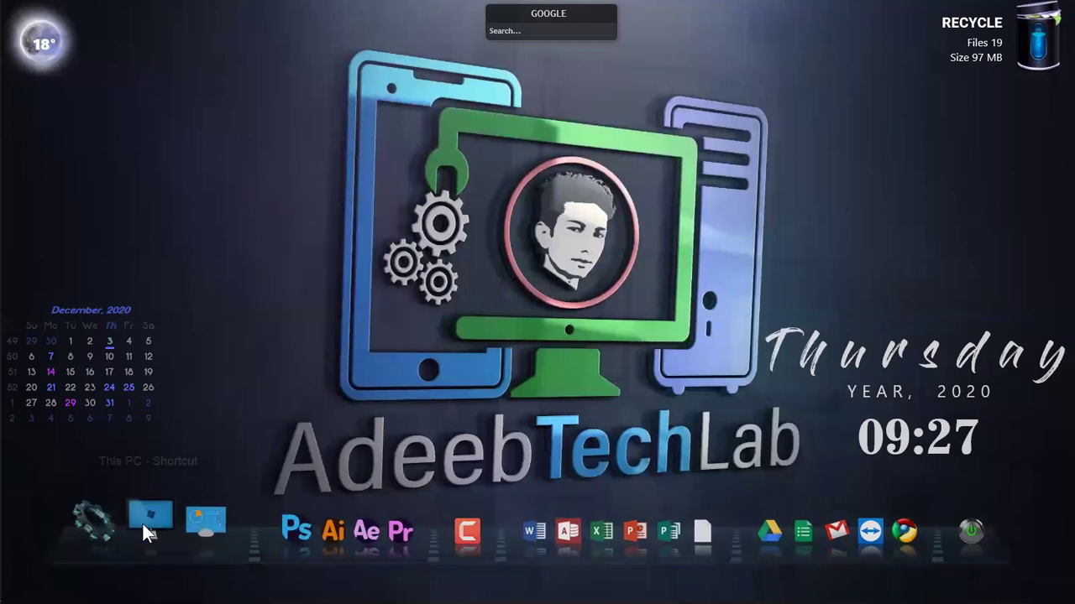
{"action": "left_click", "coordinate": [143, 524]}
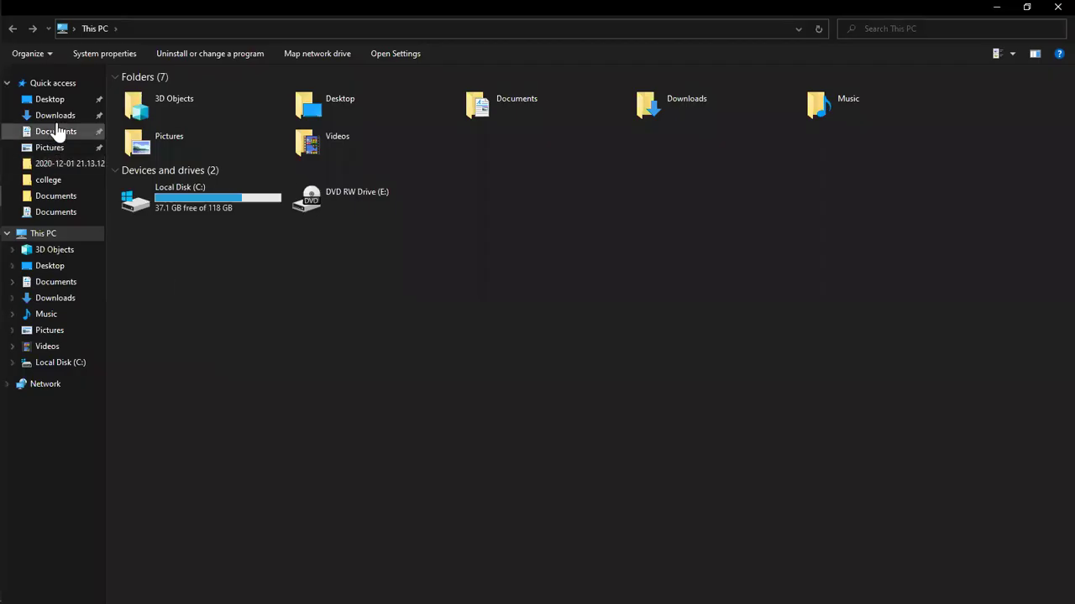
In Documents, peek into the test folder and the exported images folder.
{"action": "left_click", "coordinate": [57, 132]}
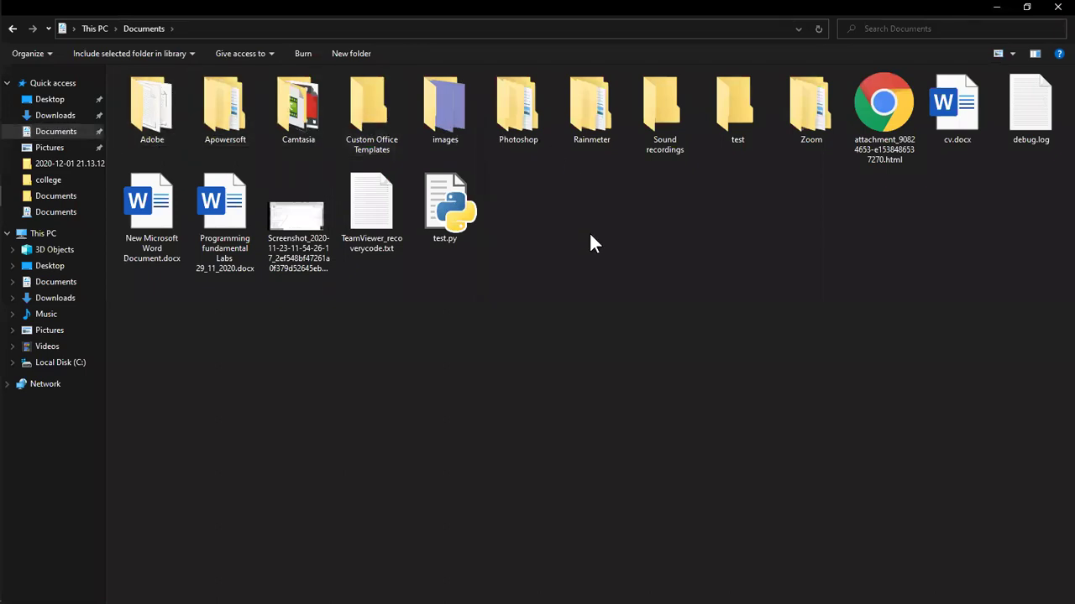
{"action": "type", "text": "test"}
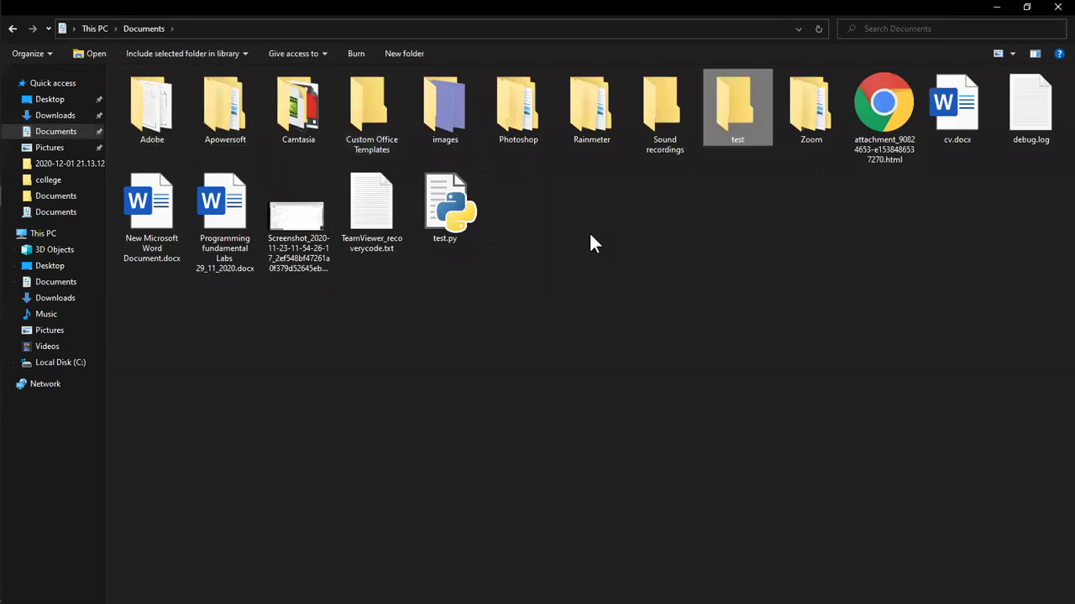
{"action": "key", "text": "Return"}
{"action": "key", "text": "BackSpace"}
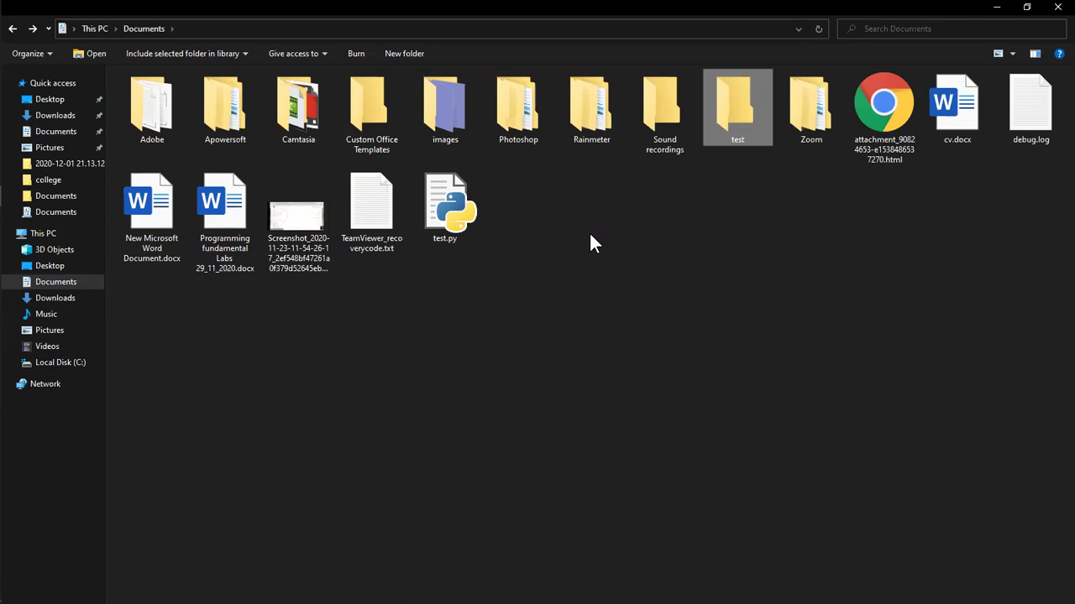
{"action": "key", "text": "Right"}
{"action": "key", "text": "Left"}
{"action": "key", "text": "Left"}
{"action": "key", "text": "Left"}
{"action": "key", "text": "Left"}
{"action": "key", "text": "Left"}
{"action": "key", "text": "Left"}
{"action": "key", "text": "Left"}
{"action": "key", "text": "Right"}
{"action": "key", "text": "Right"}
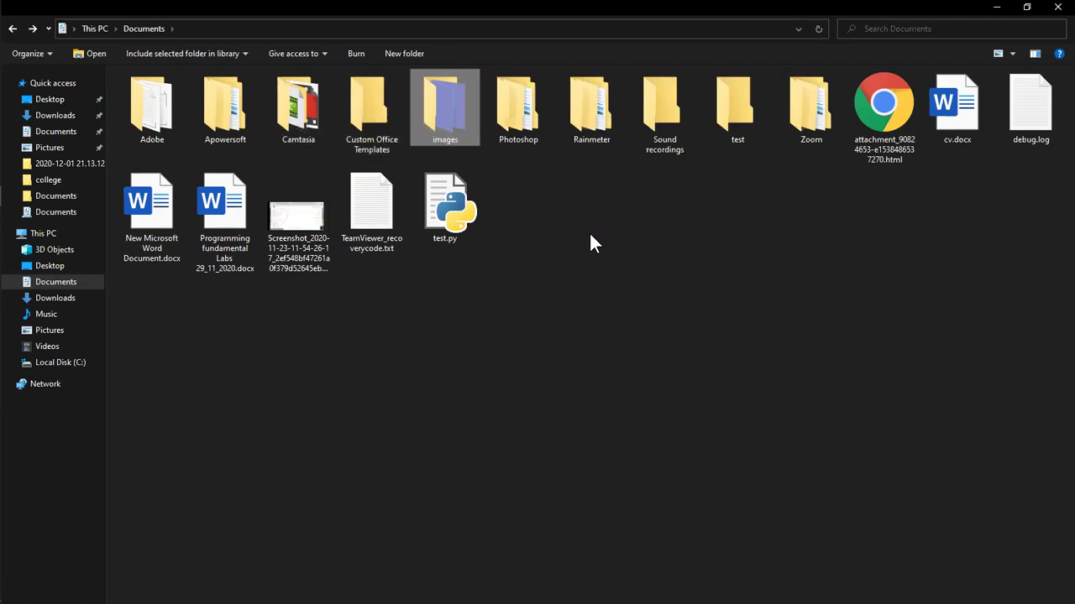
{"action": "key", "text": "Return"}
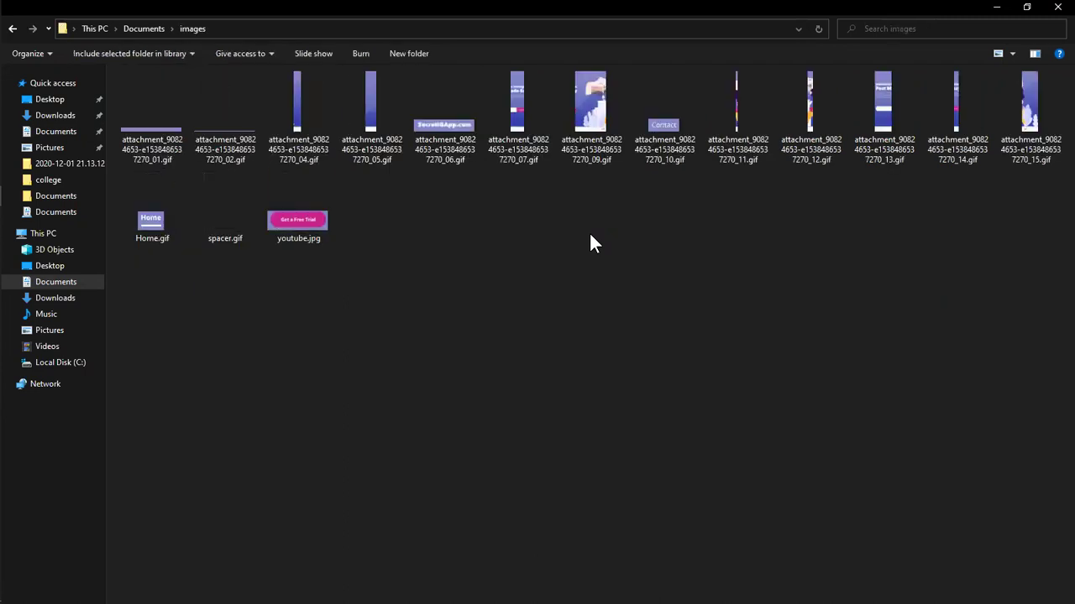
{"action": "key", "text": "BackSpace"}
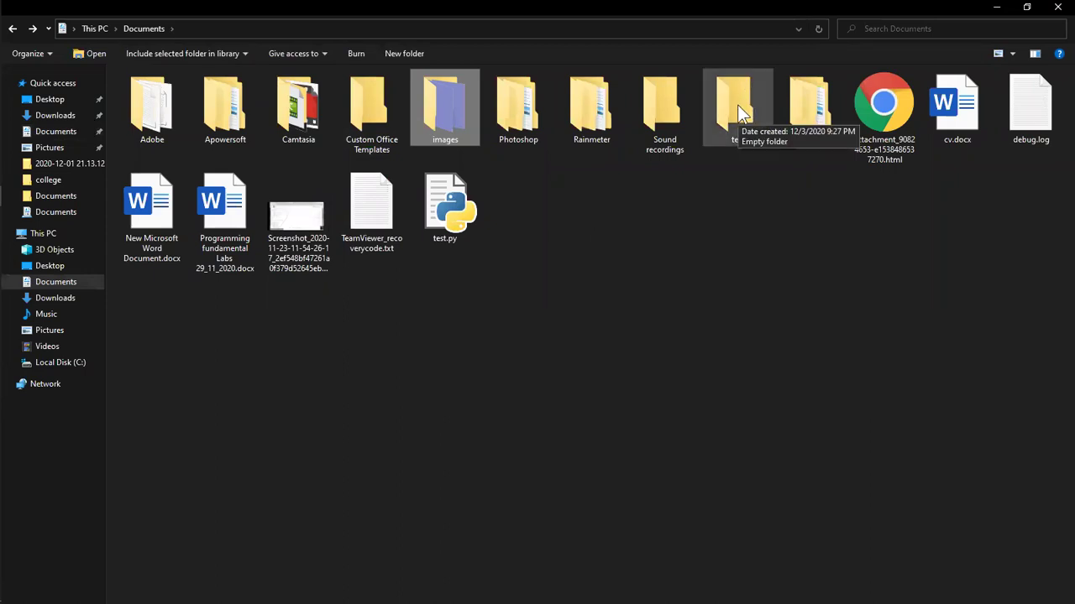
Move the images folder and exported HTML page into test, then open and refresh it.
{"action": "left_click", "coordinate": [631, 231]}
{"action": "left_click", "coordinate": [886, 118]}
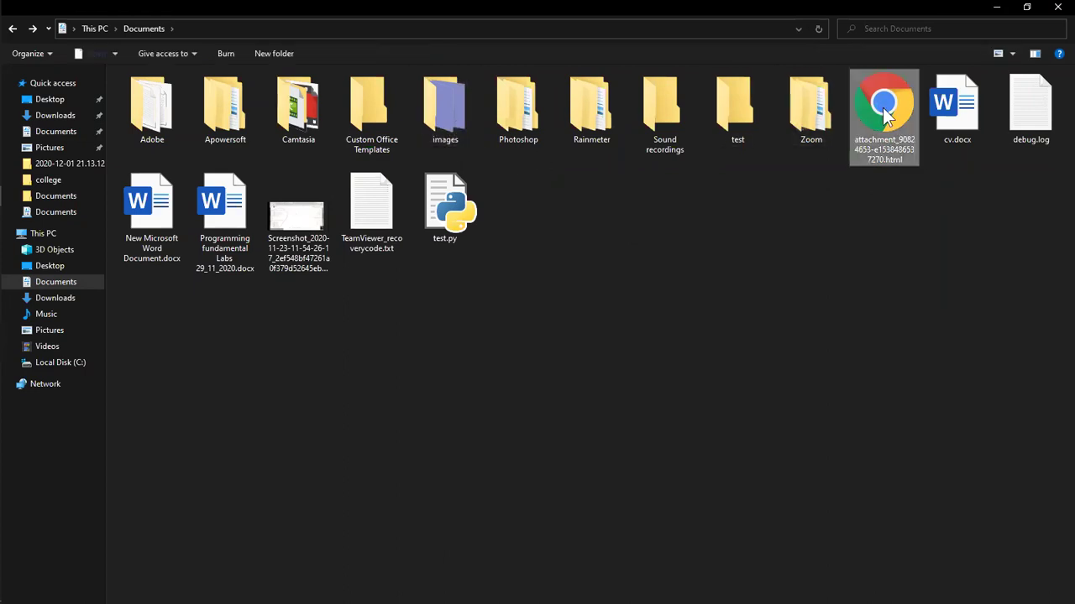
{"action": "left_click", "coordinate": [442, 108], "text": "ctrl"}
{"action": "left_click_drag", "start_coordinate": [441, 107], "coordinate": [747, 115]}
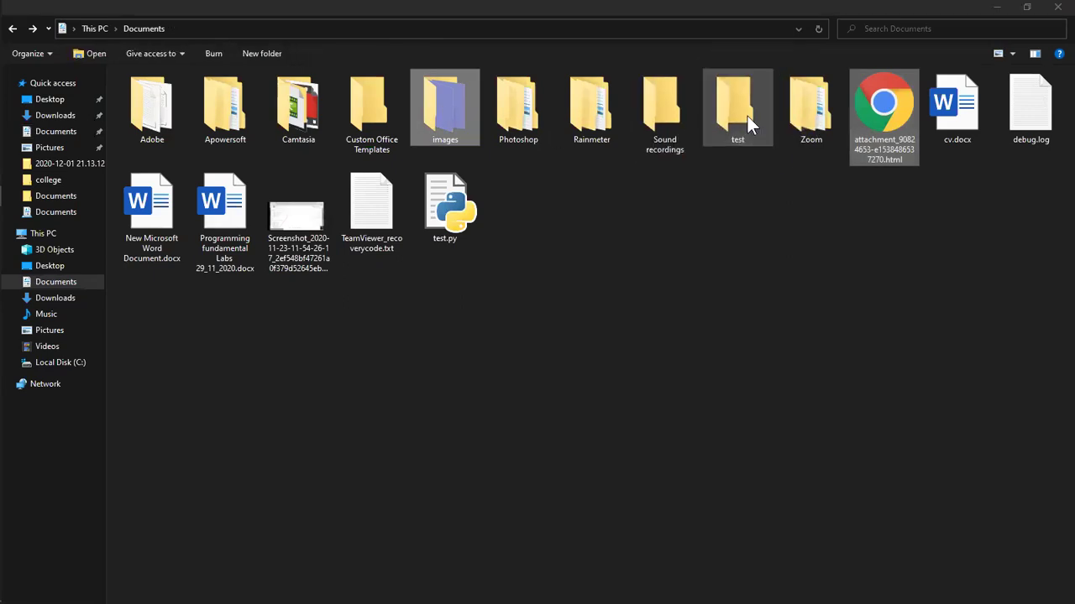
{"action": "double_click", "coordinate": [660, 108]}
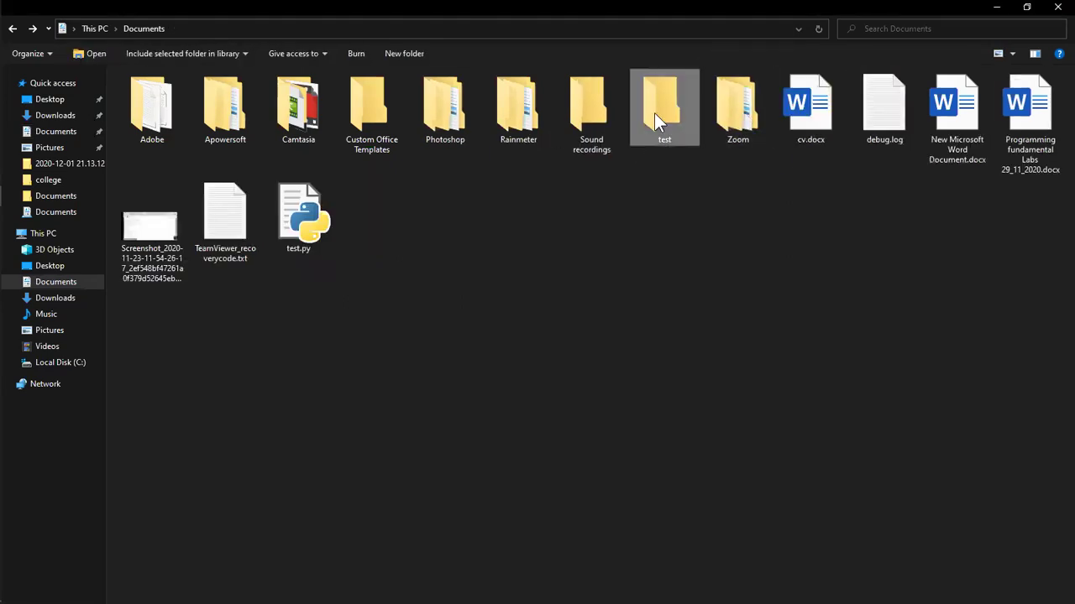
{"action": "right_click", "coordinate": [279, 210]}
{"action": "left_click", "coordinate": [316, 256]}
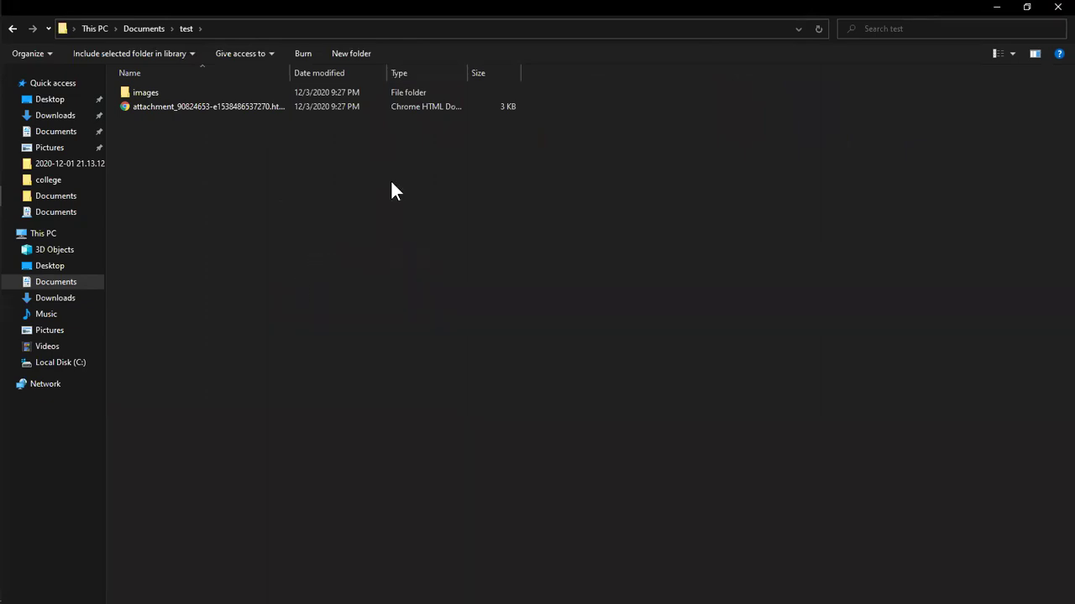
Switch the test folder to large icons and scroll to the top.
{"action": "left_click", "coordinate": [996, 50]}
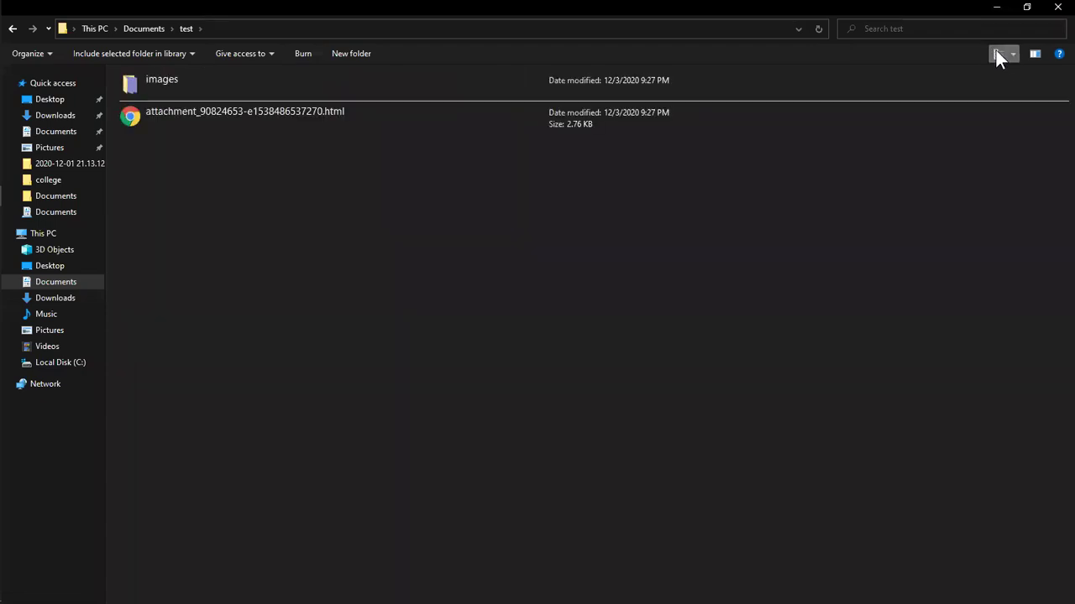
{"action": "left_click", "coordinate": [995, 50]}
{"action": "scroll", "coordinate": [464, 138], "scroll_direction": "up", "scroll_amount": 1, "text": "ctrl"}
{"action": "scroll", "coordinate": [464, 138], "scroll_direction": "up", "scroll_amount": 1, "text": "ctrl"}
{"action": "scroll", "coordinate": [465, 139], "scroll_direction": "up", "scroll_amount": 2, "text": "ctrl"}
{"action": "scroll", "coordinate": [464, 138], "scroll_direction": "up", "scroll_amount": 1, "text": "ctrl"}
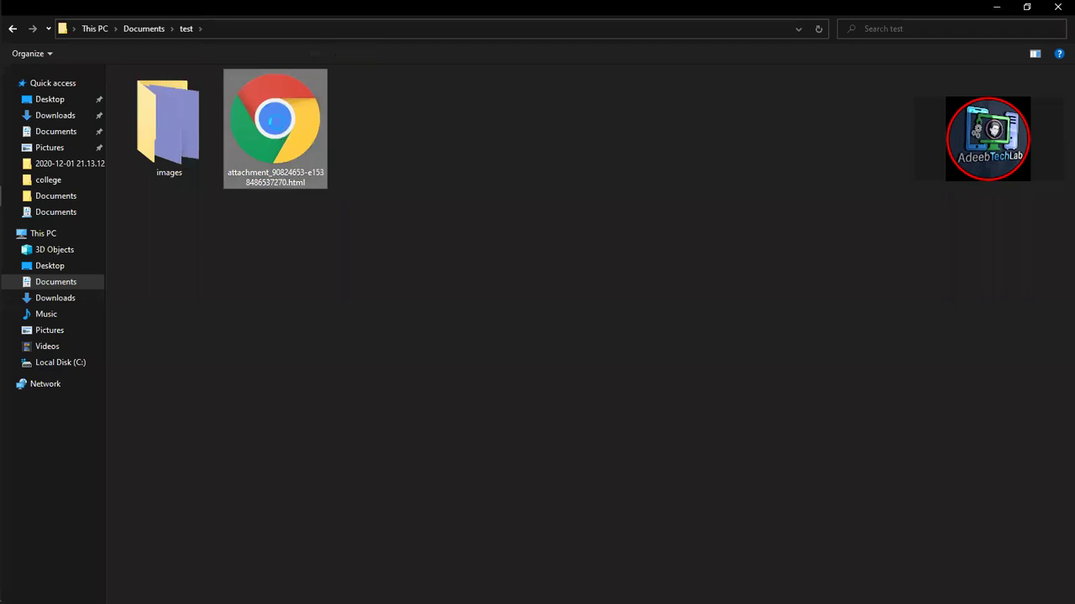
Open the images folder and bring up the context menu for the first slice GIF.
{"action": "left_click", "coordinate": [166, 124]}
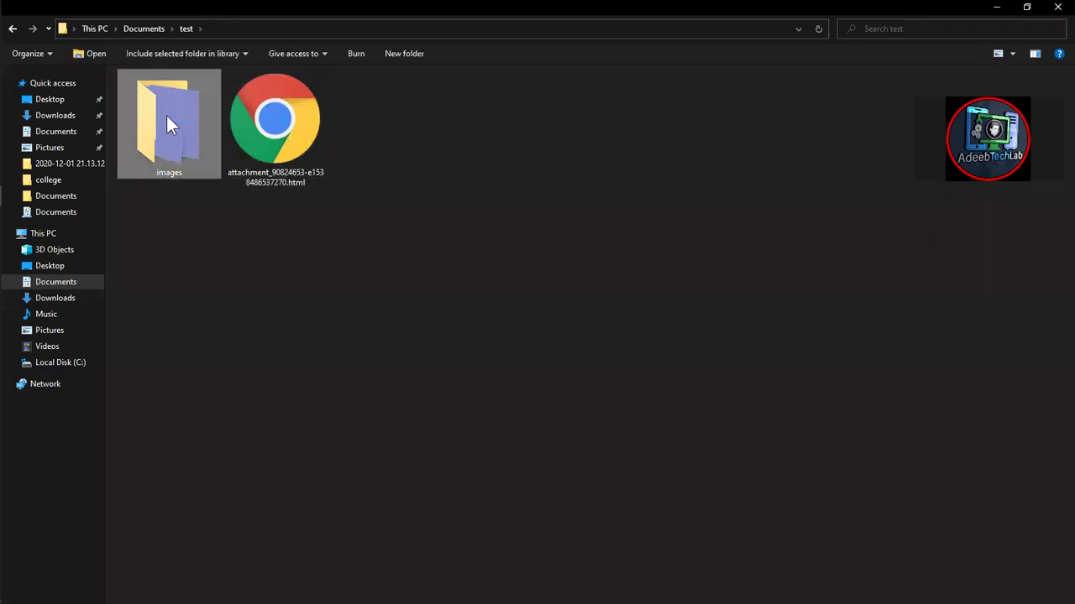
{"action": "double_click", "coordinate": [167, 124]}
{"action": "left_click", "coordinate": [153, 134]}
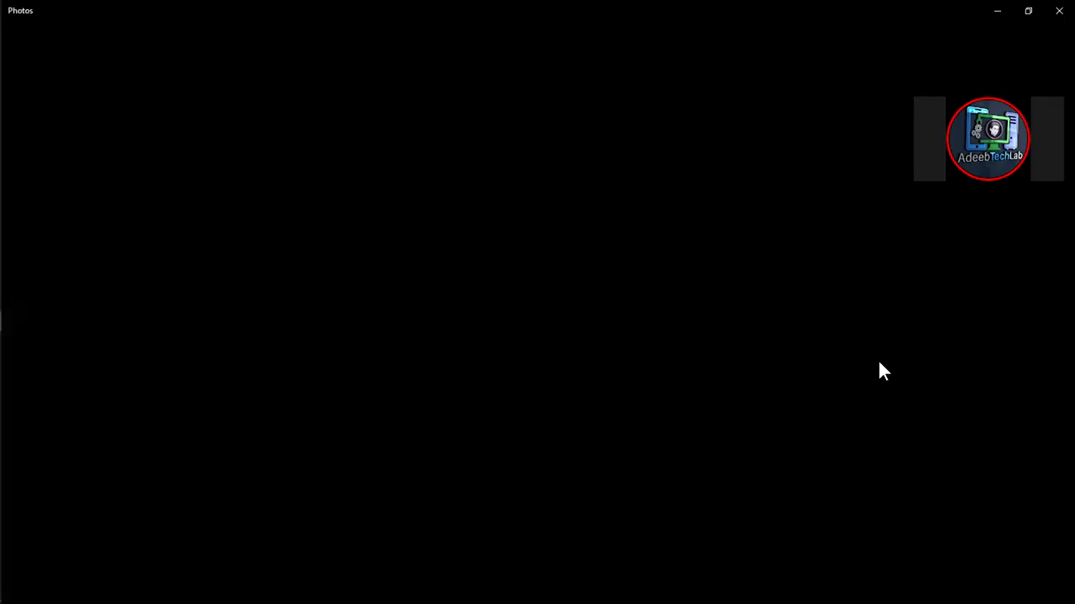
{"action": "left_click", "coordinate": [1059, 11]}
{"action": "double_click", "coordinate": [157, 130]}
{"action": "right_click", "coordinate": [157, 128]}
{"action": "mouse_move", "coordinate": [197, 290]}
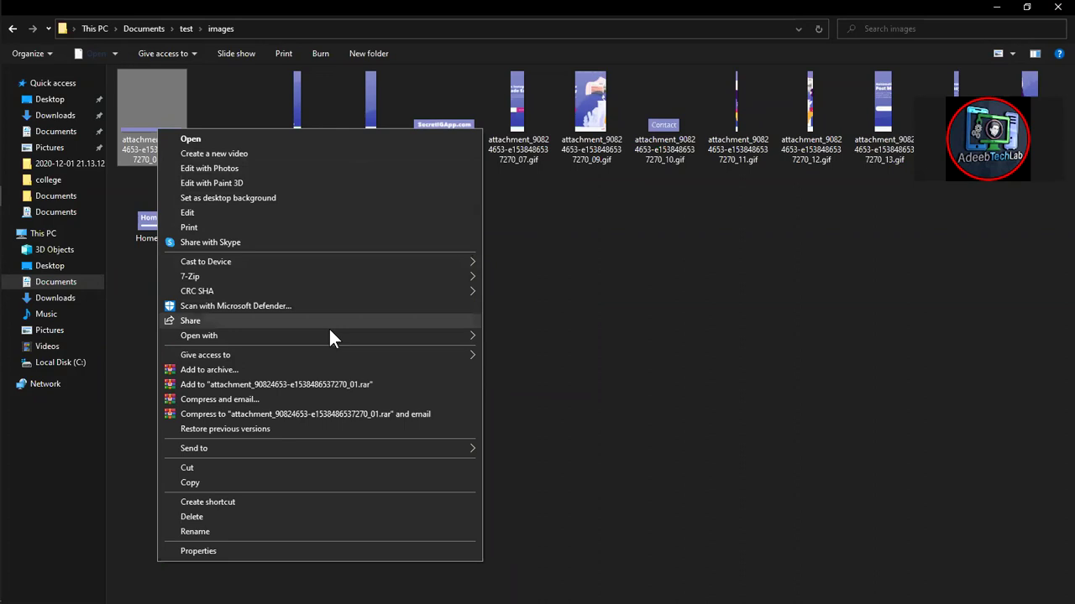
{"action": "mouse_move", "coordinate": [319, 335]}
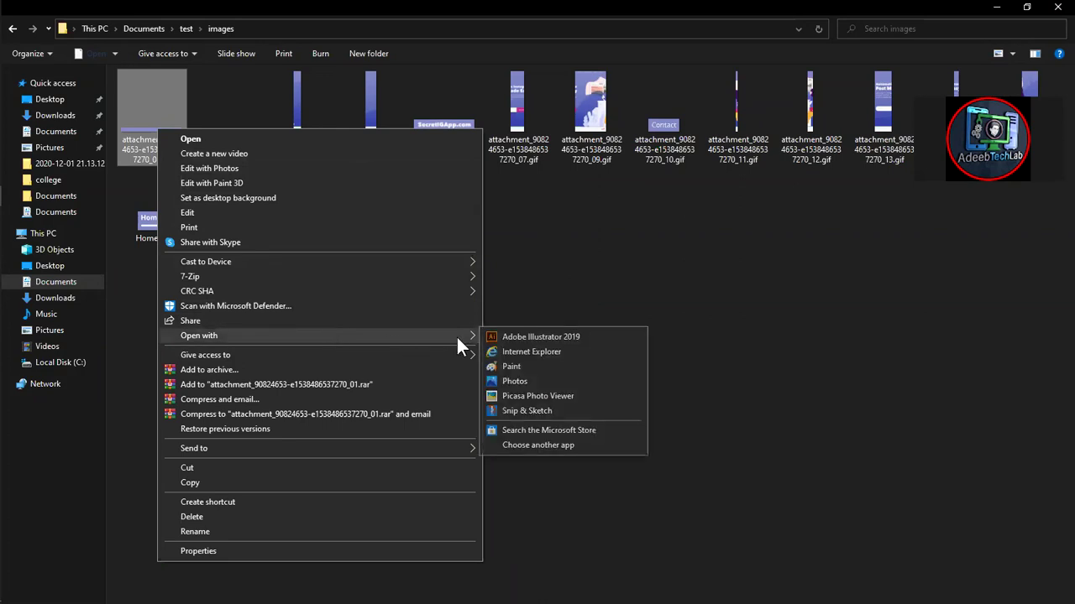
Open the first slice GIF in Picasa Photo Viewer.
{"action": "left_click", "coordinate": [541, 445]}
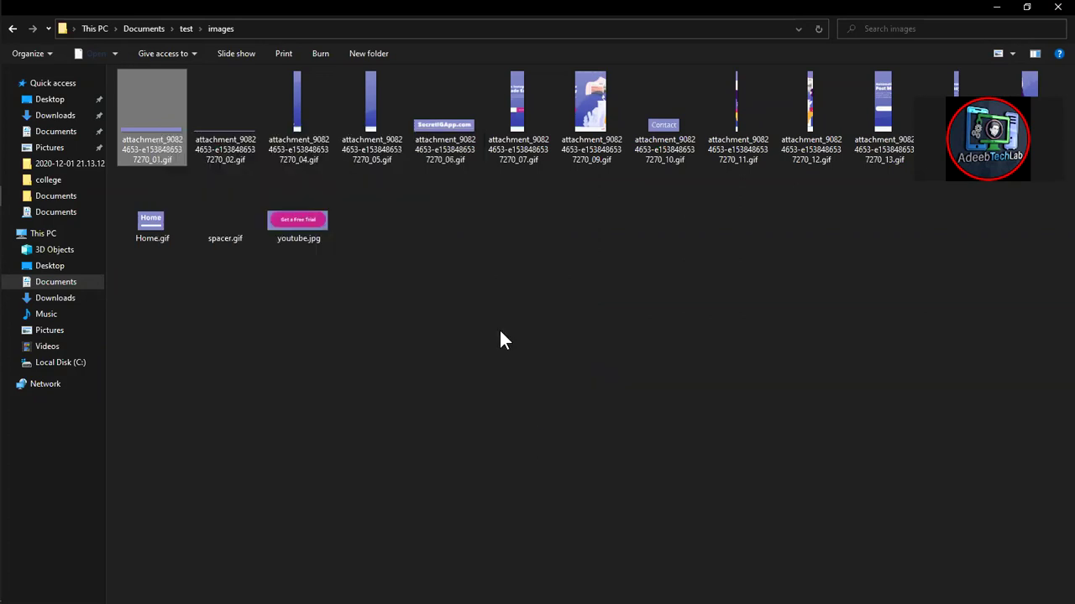
{"action": "left_click", "coordinate": [477, 394]}
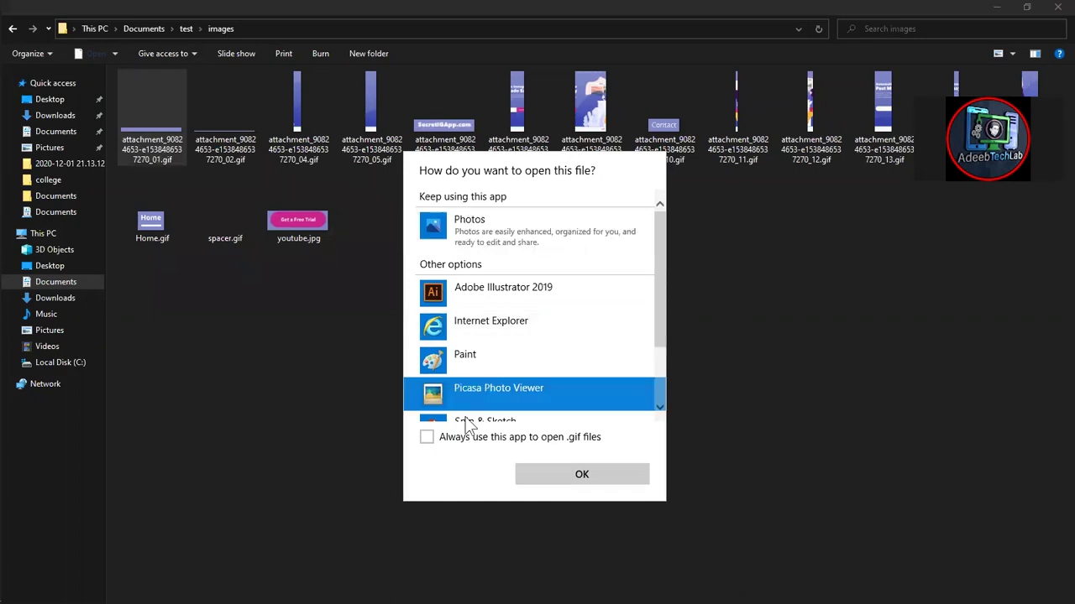
{"action": "left_click", "coordinate": [460, 438]}
{"action": "left_click", "coordinate": [548, 474]}
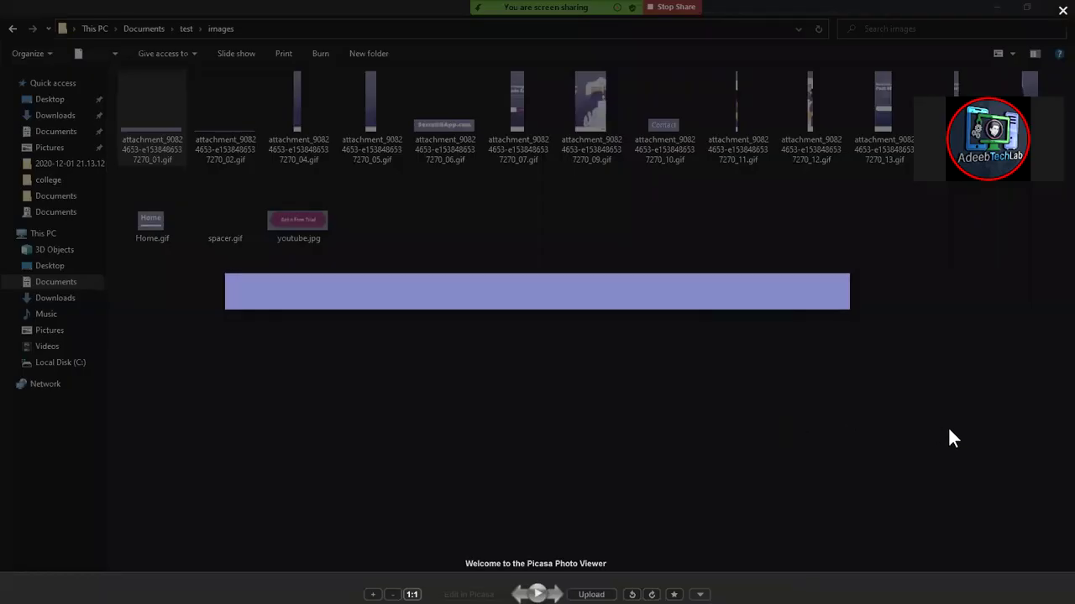
Step through the slice images to Home.gif, then close Picasa and return to test.
{"action": "key", "text": "Left"}
{"action": "key", "text": "Right"}
{"action": "key", "text": "Left"}
{"action": "key", "text": "Right"}
{"action": "key", "text": "Right"}
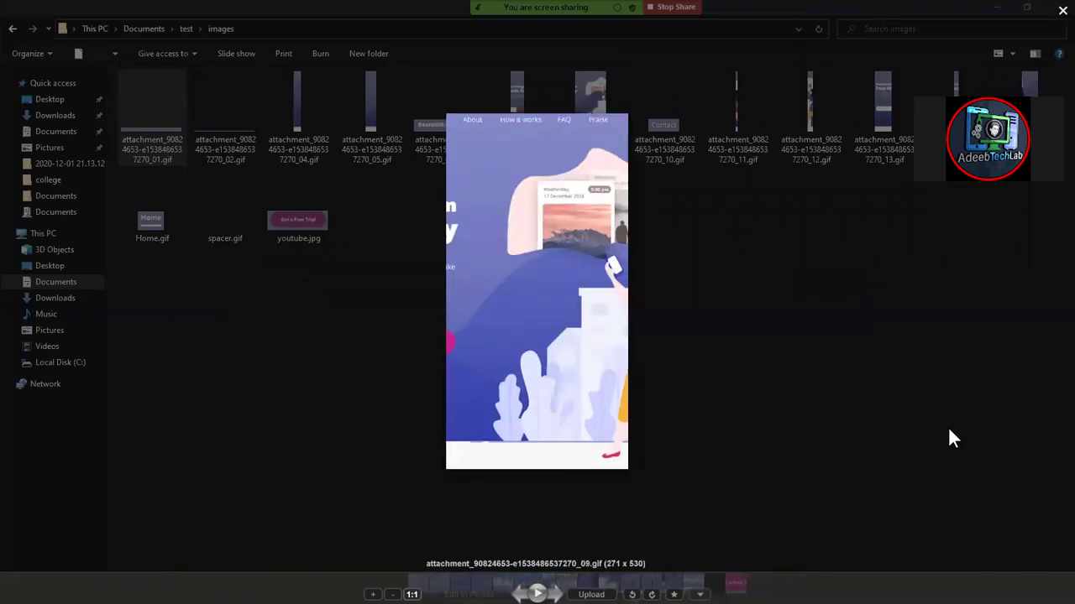
{"action": "key", "text": "Right"}
{"action": "key", "text": "Right"}
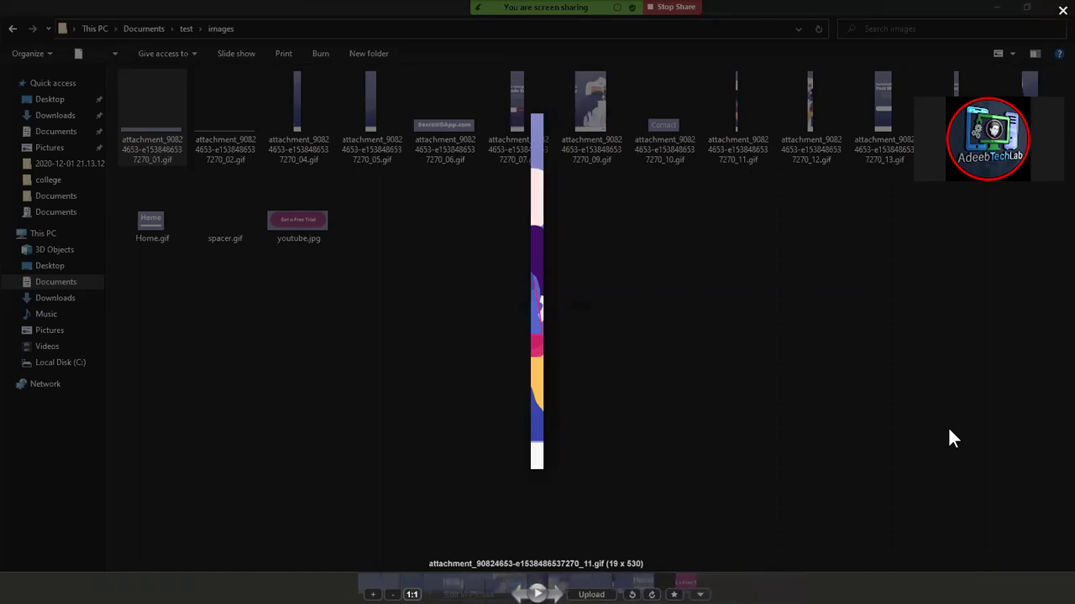
{"action": "key", "text": "Right"}
{"action": "key", "text": "Right"}
{"action": "key", "text": "Right"}
{"action": "key", "text": "Right"}
{"action": "key", "text": "Right"}
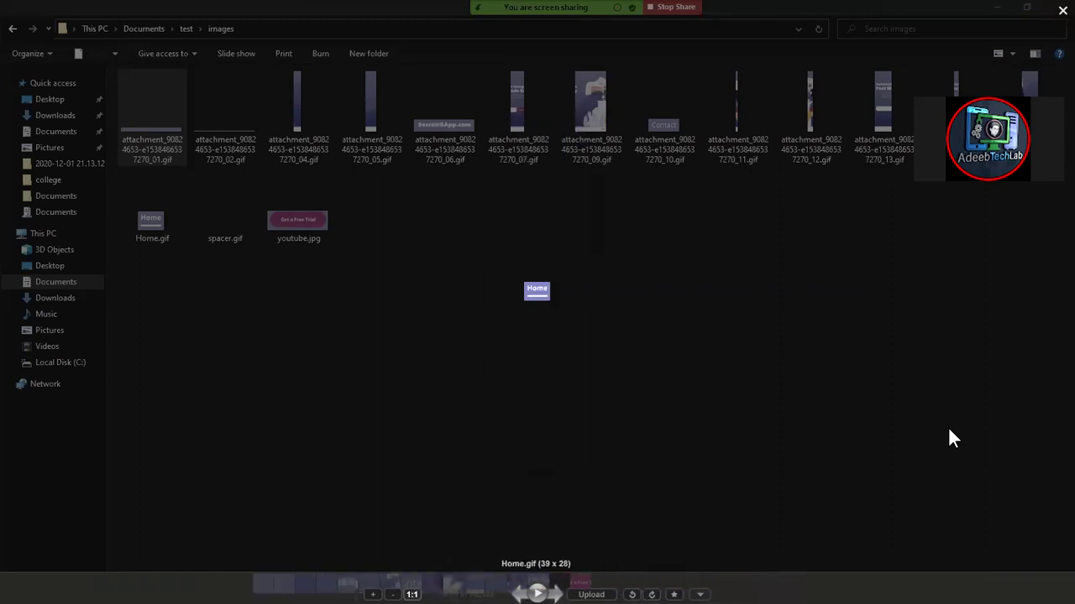
{"action": "key", "text": "Right"}
{"action": "key", "text": "Right"}
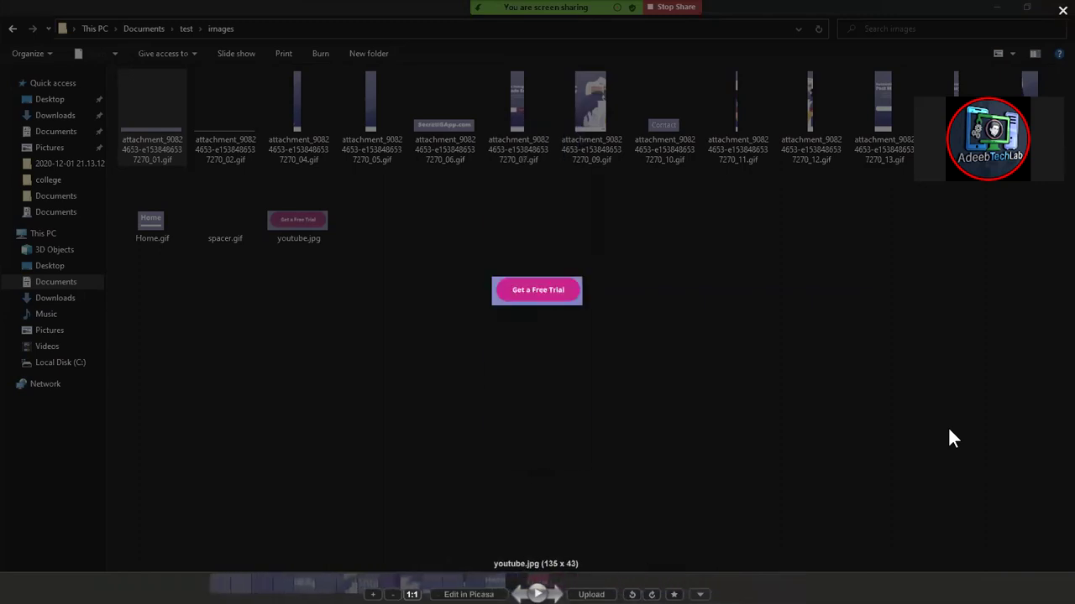
{"action": "left_click", "coordinate": [1062, 10]}
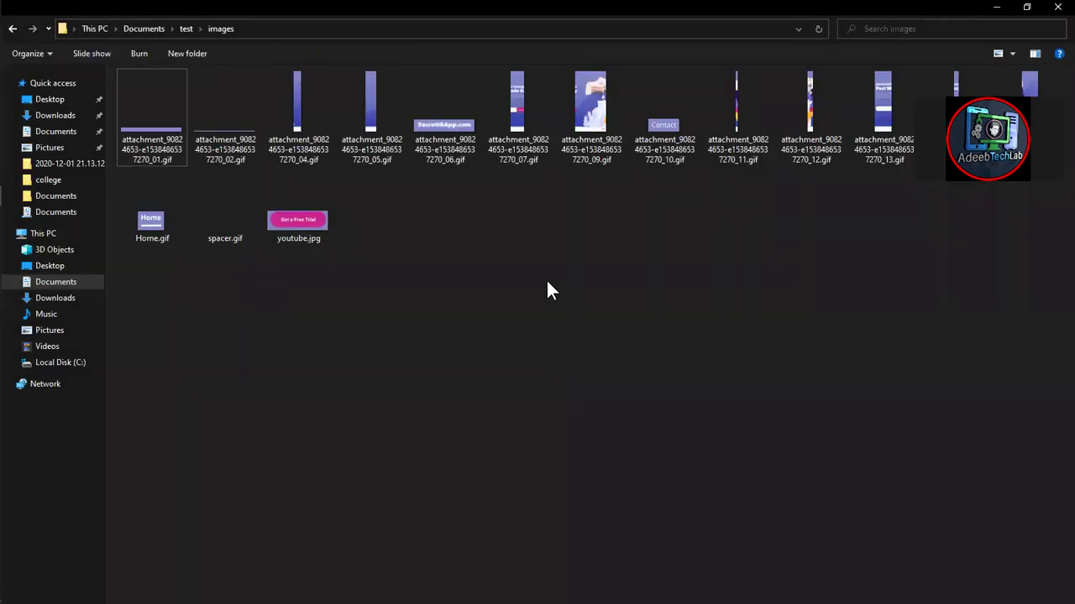
{"action": "key", "text": "alt+Up"}
{"action": "key", "text": "Right"}
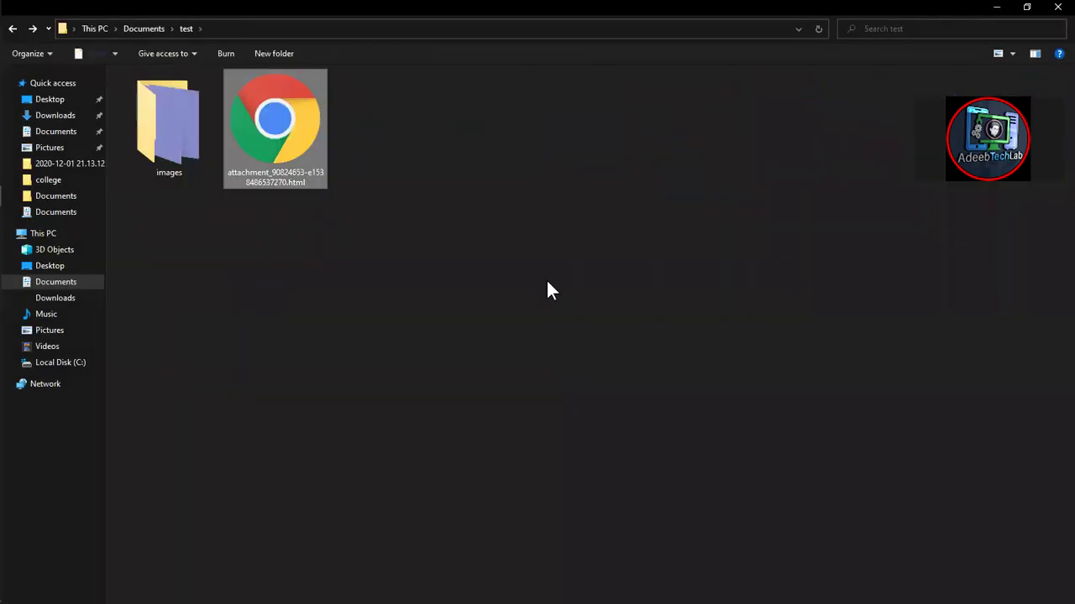
Open the exported HTML file in Notepad through Open with > More apps.
{"action": "right_click", "coordinate": [248, 117]}
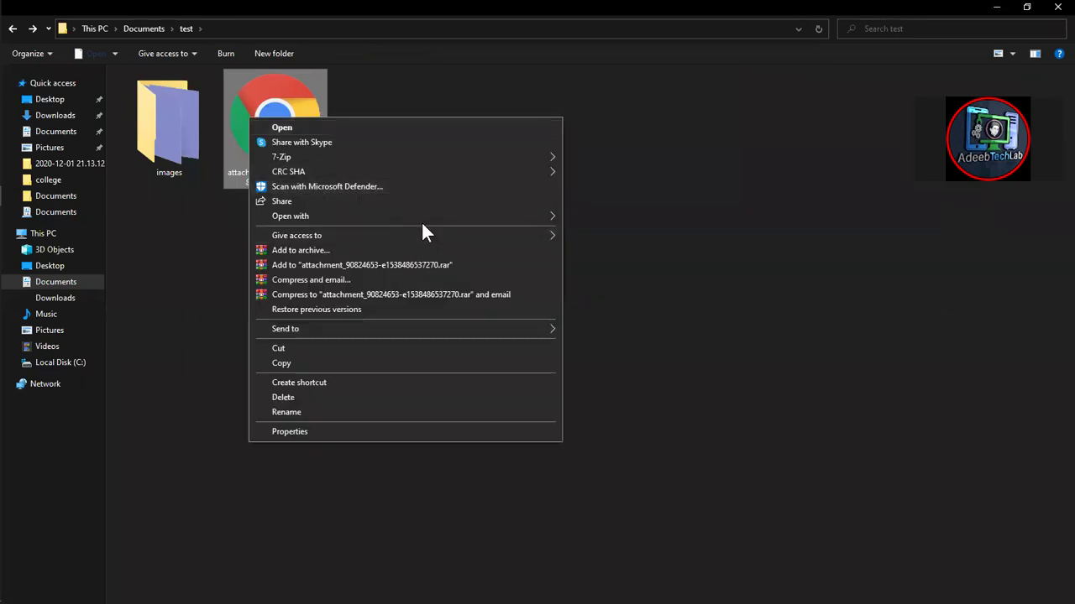
{"action": "mouse_move", "coordinate": [291, 215]}
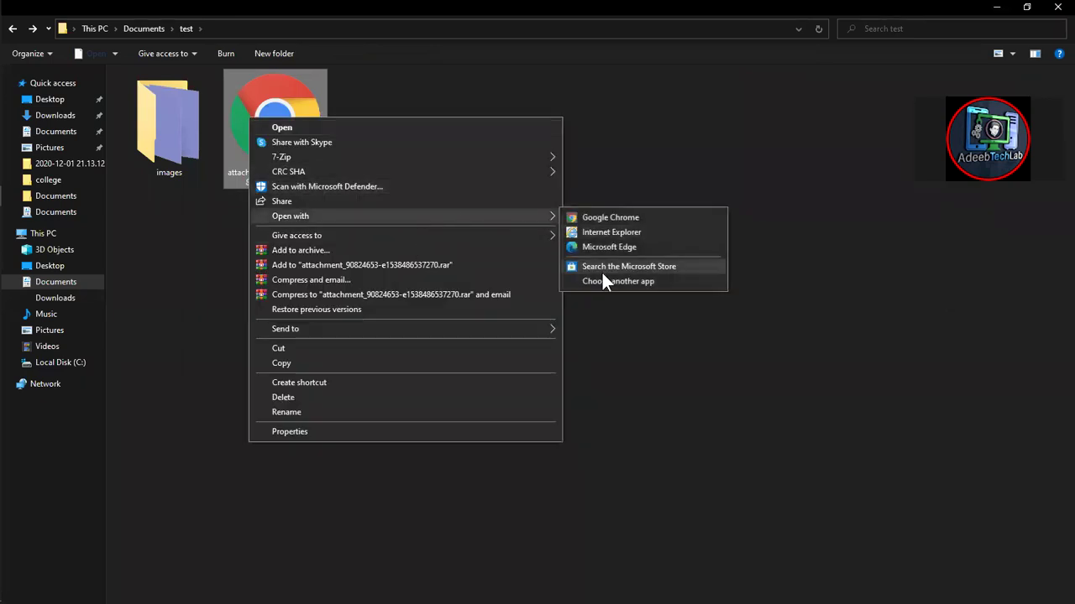
{"action": "left_click", "coordinate": [602, 279]}
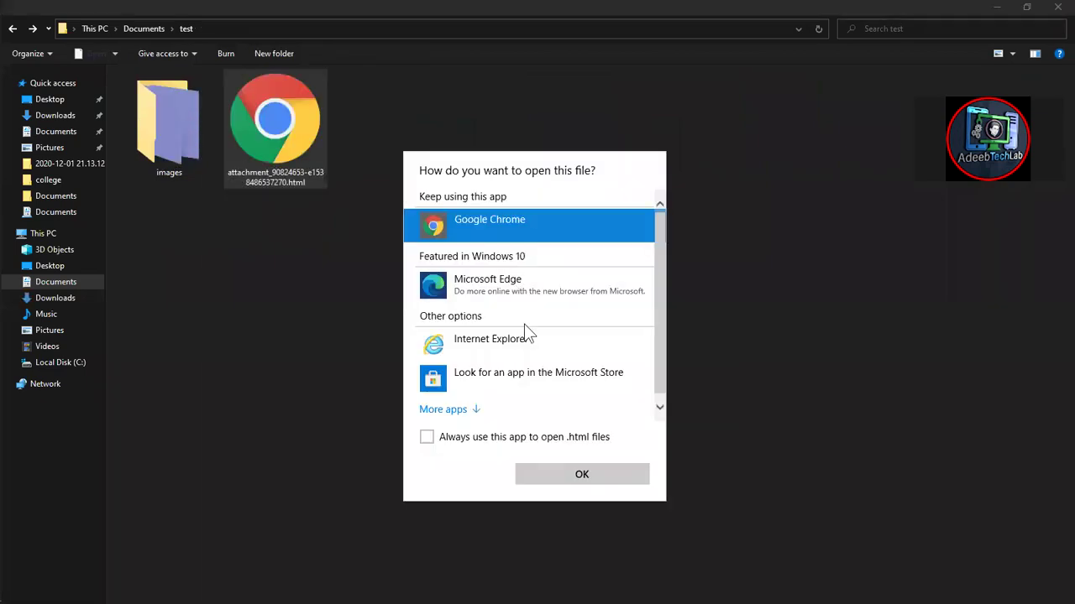
{"action": "scroll", "coordinate": [524, 324], "scroll_direction": "down", "scroll_amount": 1}
{"action": "left_click", "coordinate": [445, 402]}
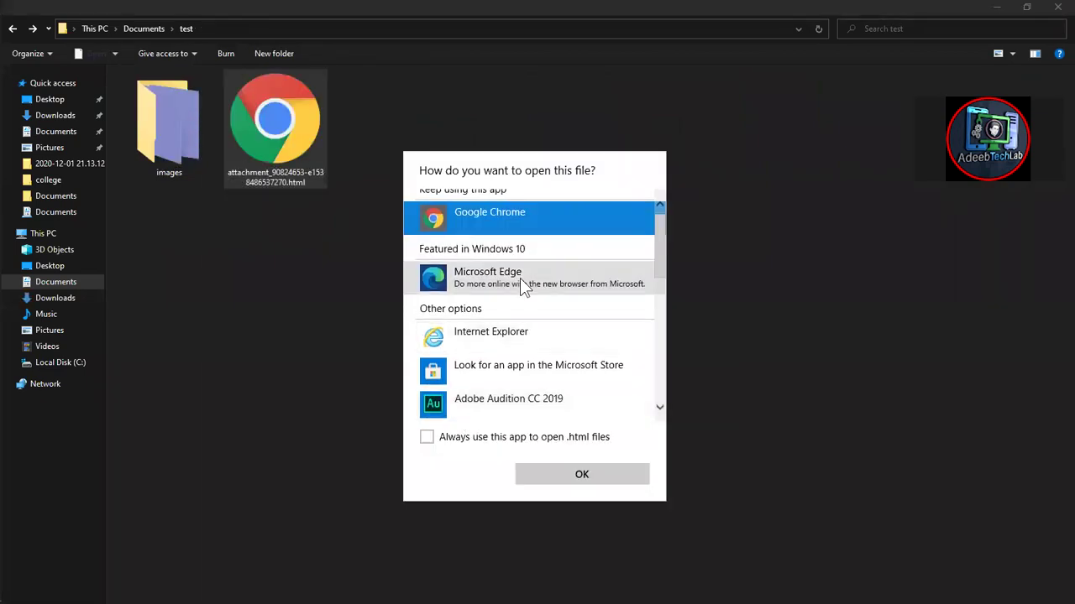
{"action": "scroll", "coordinate": [519, 278], "scroll_direction": "down", "scroll_amount": 1}
{"action": "scroll", "coordinate": [520, 278], "scroll_direction": "down", "scroll_amount": 2}
{"action": "double_click", "coordinate": [493, 322]}
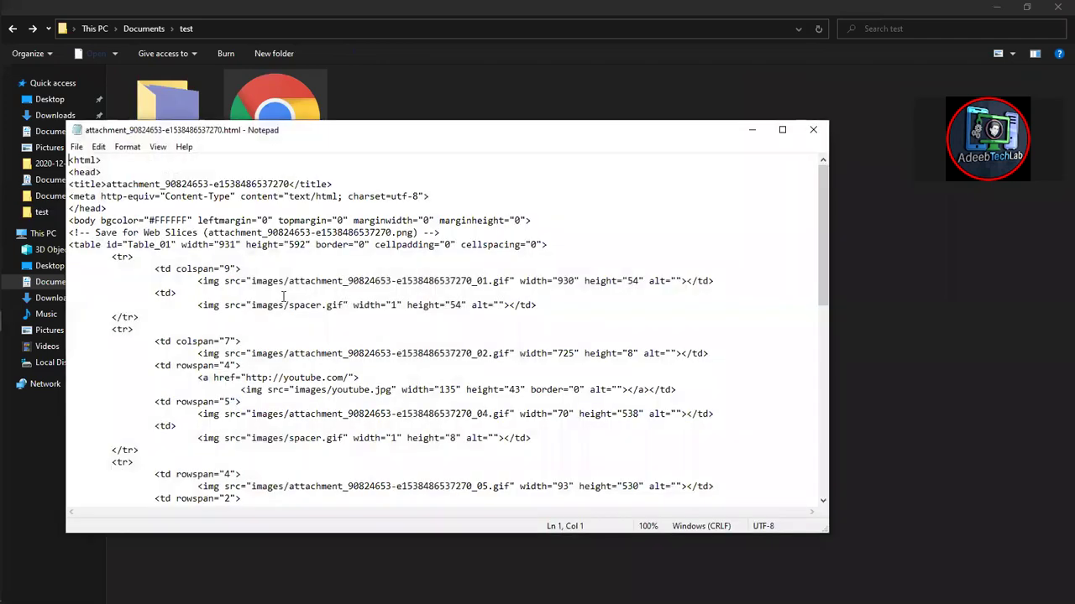
Review the HTML slice-table source, then close Notepad and open the page in Chrome.
{"action": "scroll", "coordinate": [283, 295], "scroll_direction": "down", "scroll_amount": 4}
{"action": "scroll", "coordinate": [283, 295], "scroll_direction": "down", "scroll_amount": 5}
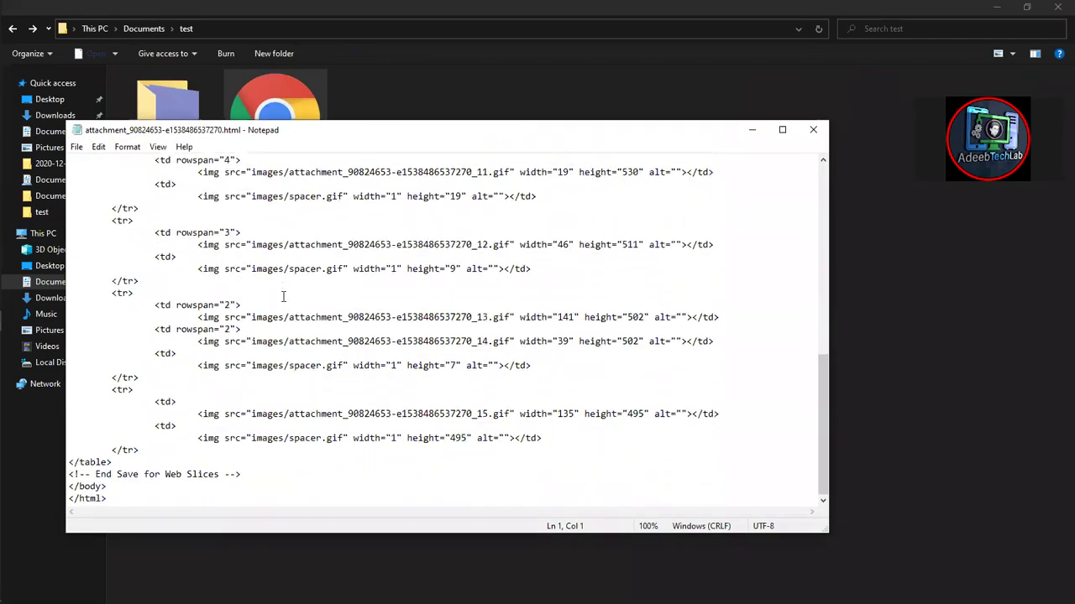
{"action": "scroll", "coordinate": [283, 296], "scroll_direction": "up", "scroll_amount": 1}
{"action": "scroll", "coordinate": [284, 301], "scroll_direction": "up", "scroll_amount": 5}
{"action": "scroll", "coordinate": [286, 307], "scroll_direction": "up", "scroll_amount": 2}
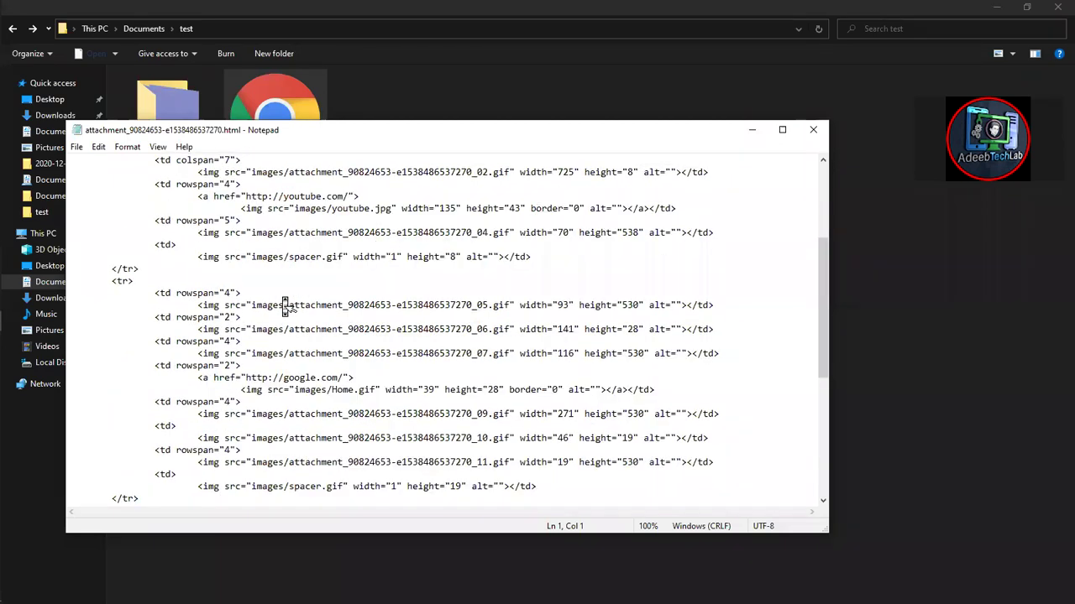
{"action": "scroll", "coordinate": [283, 307], "scroll_direction": "up", "scroll_amount": 5}
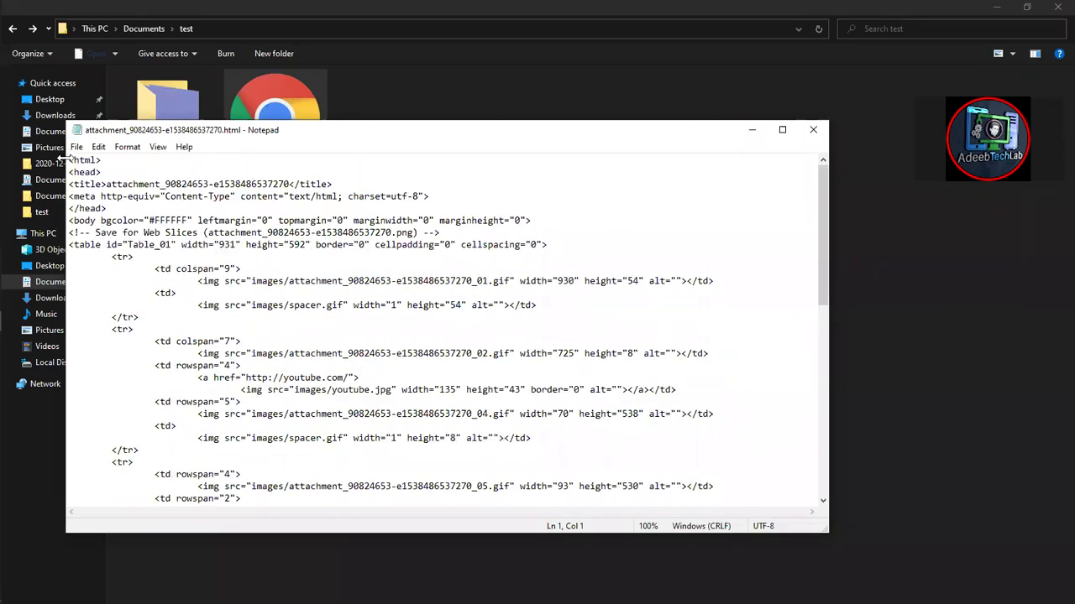
{"action": "left_click_drag", "start_coordinate": [71, 159], "coordinate": [257, 540]}
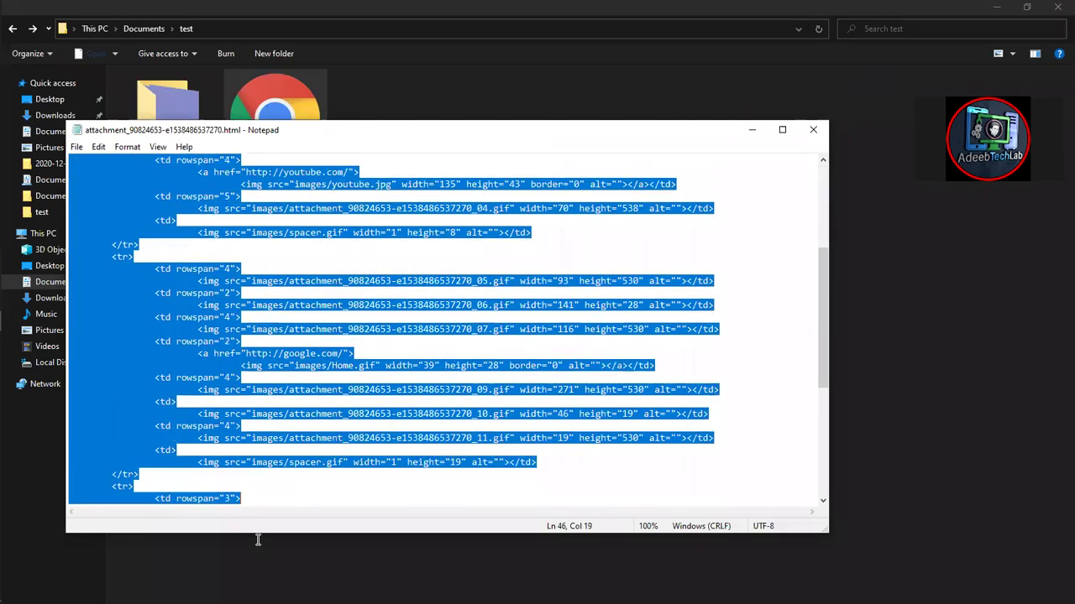
{"action": "left_click", "coordinate": [336, 478]}
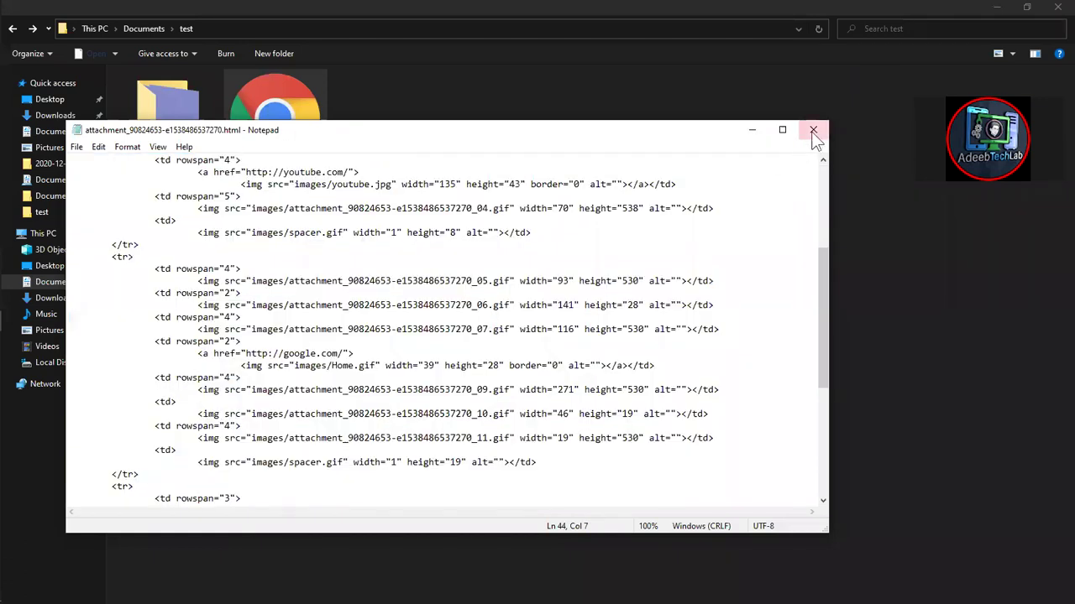
{"action": "left_click", "coordinate": [813, 132]}
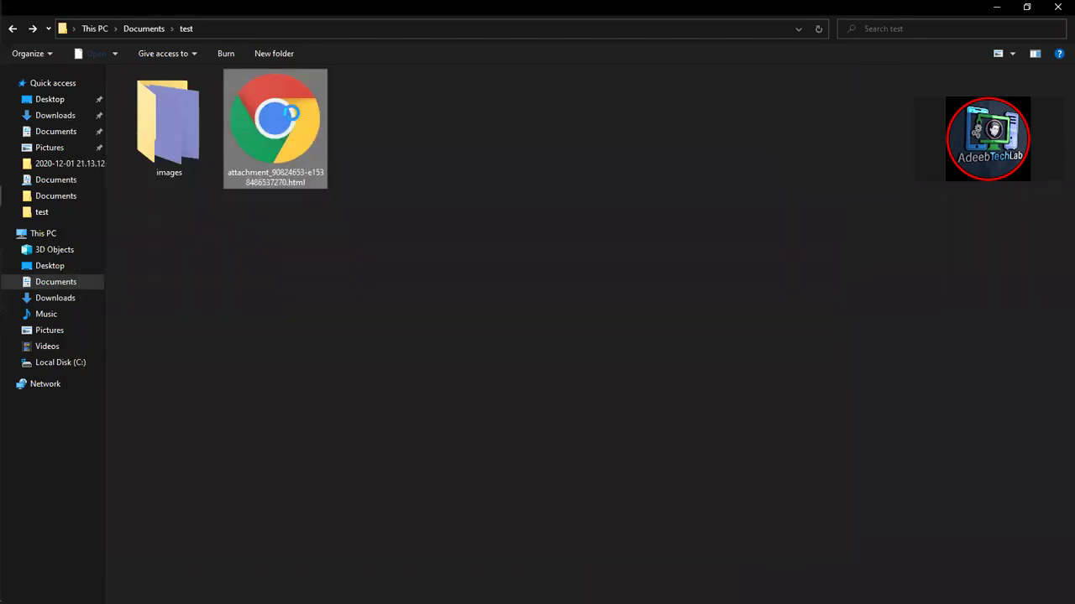
{"action": "double_click", "coordinate": [291, 113]}
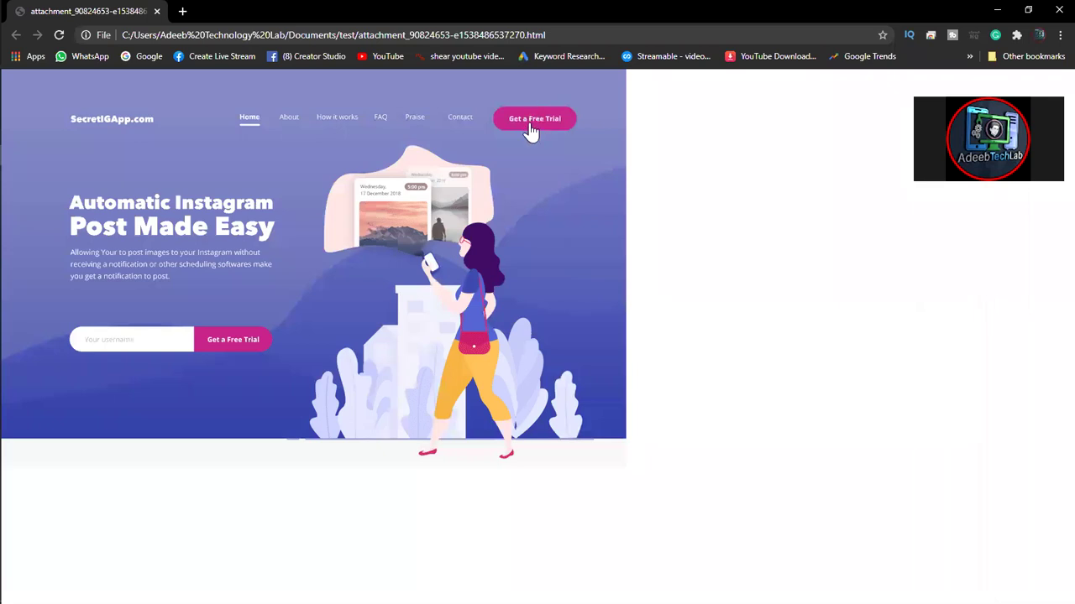
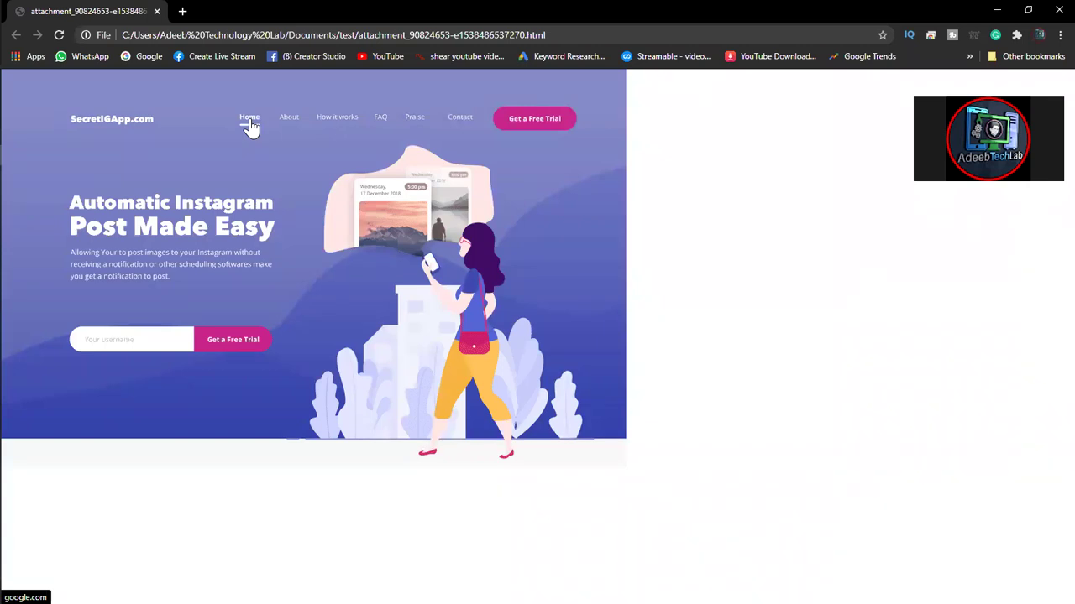
Try the Home and Get a Free Trial links, then close the YouTube tab and Chrome.
{"action": "left_click", "coordinate": [249, 122]}
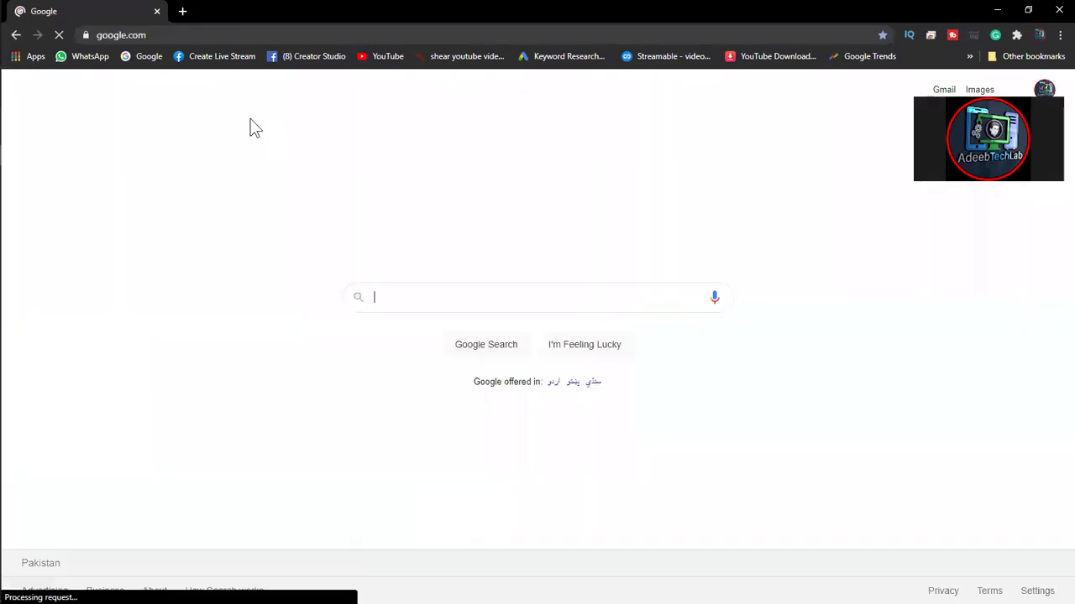
{"action": "left_click", "coordinate": [16, 35]}
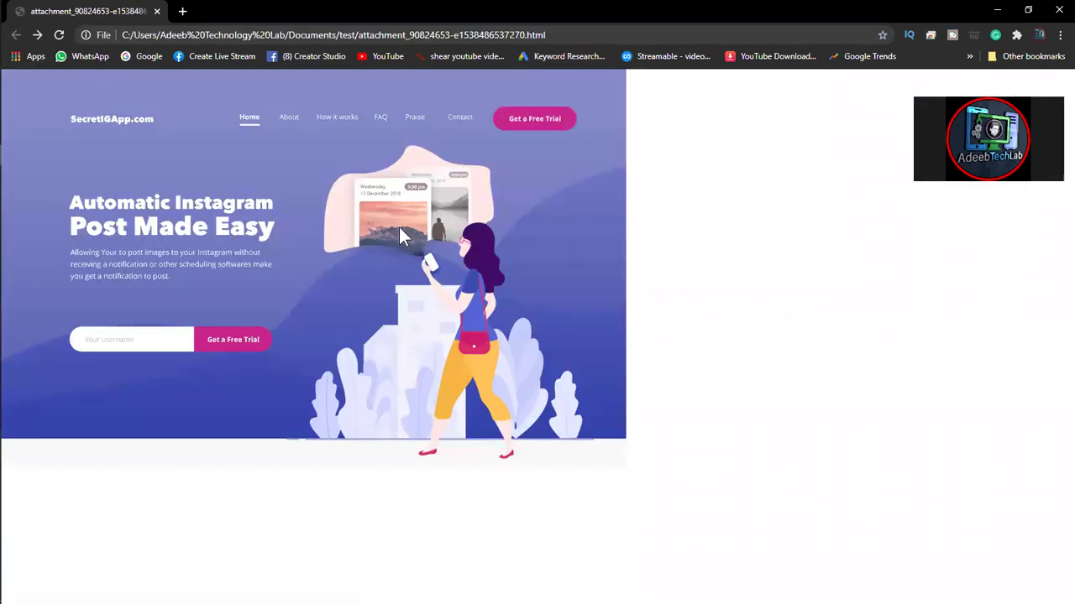
{"action": "right_click", "coordinate": [546, 123]}
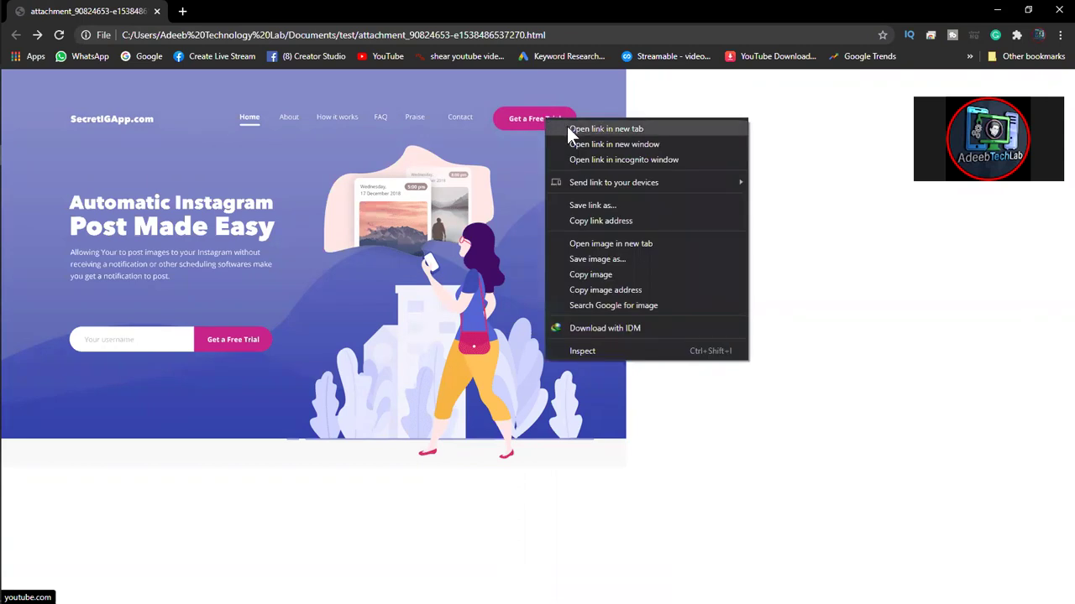
{"action": "left_click", "coordinate": [568, 128]}
{"action": "left_click", "coordinate": [260, 10]}
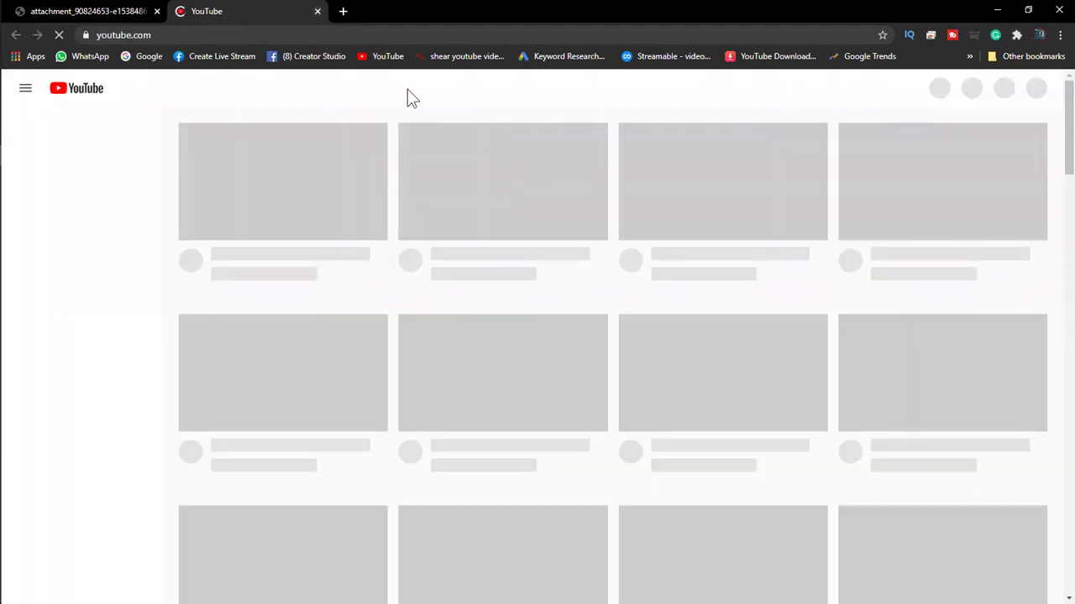
{"action": "key", "text": "ctrl+w"}
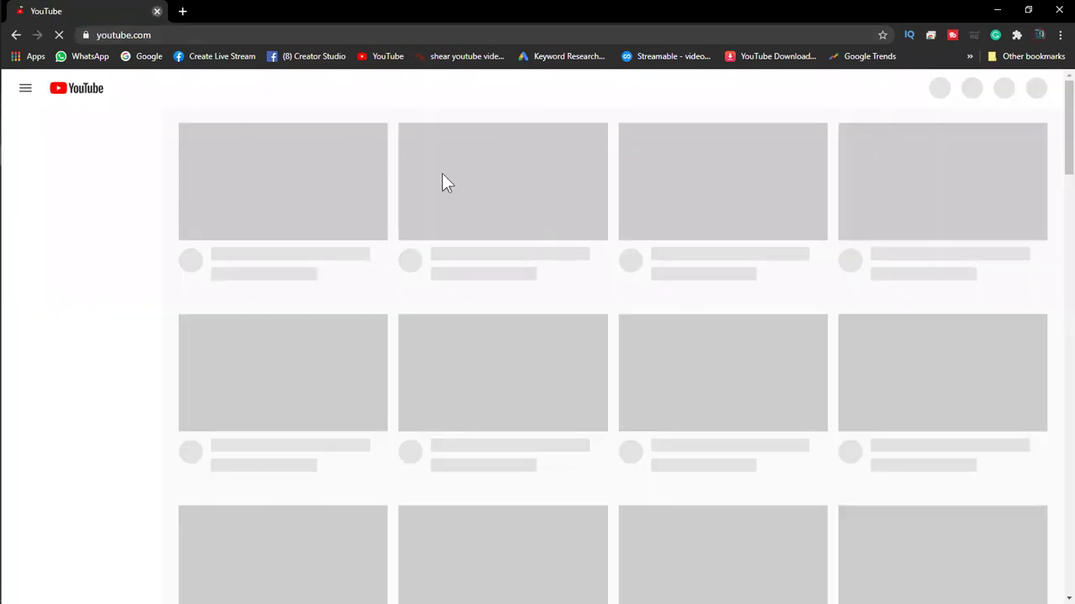
{"action": "key", "text": "ctrl+w"}
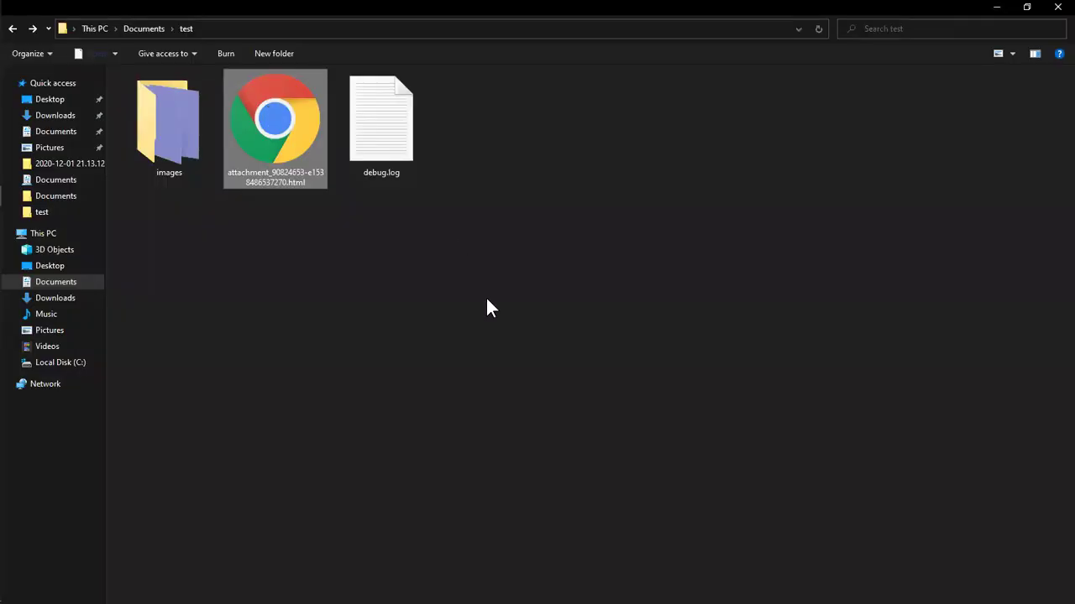
Close the test folder, refresh the desktop, and restore the Photoshop window.
{"action": "double_click", "coordinate": [383, 133]}
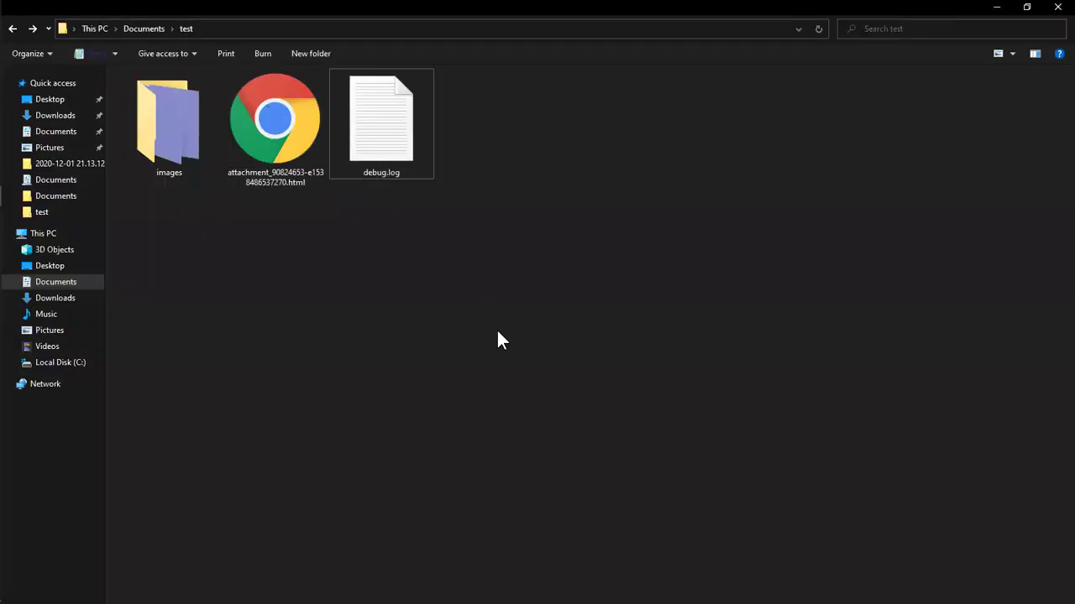
{"action": "left_click", "coordinate": [1057, 7]}
{"action": "right_click", "coordinate": [203, 174]}
{"action": "right_click", "coordinate": [244, 222]}
{"action": "left_click", "coordinate": [283, 261]}
{"action": "mouse_move", "coordinate": [5, 288]}
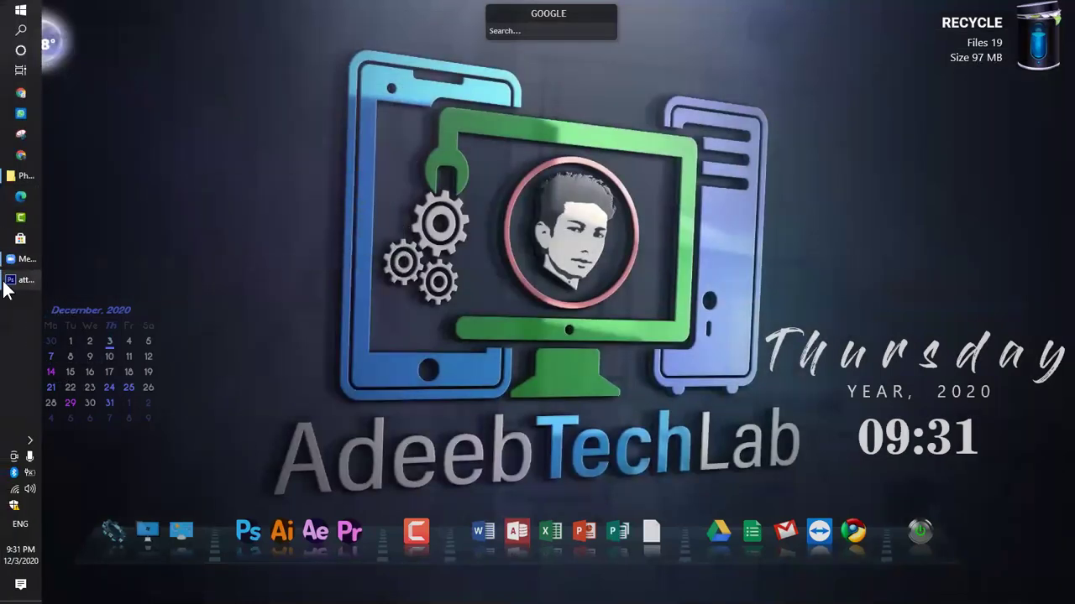
{"action": "left_click", "coordinate": [13, 281]}
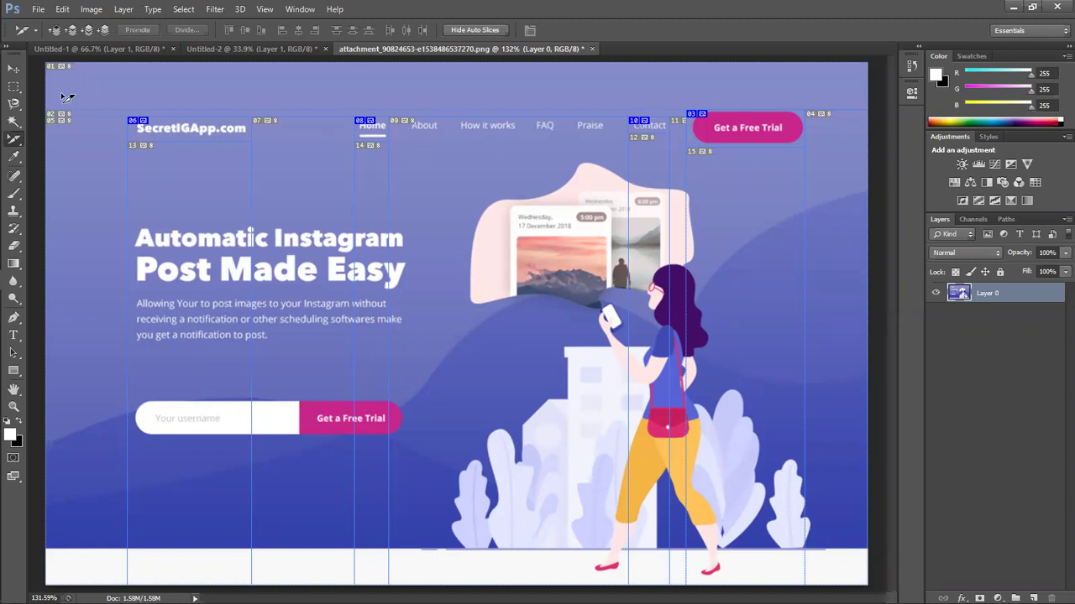
Close the attachment screenshot without saving its changes.
{"action": "left_click", "coordinate": [13, 68]}
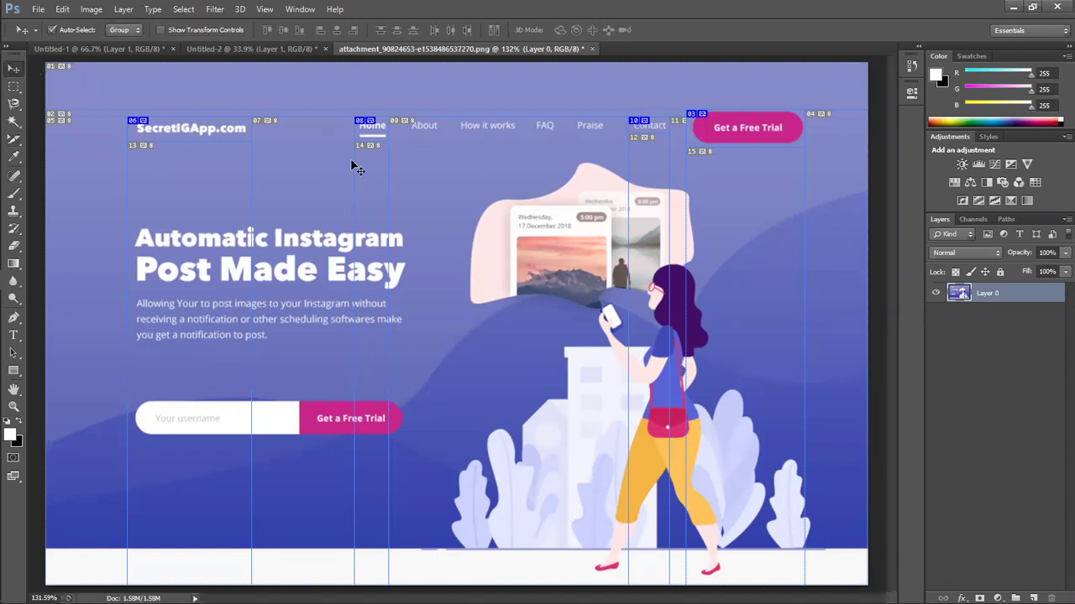
{"action": "left_click", "coordinate": [592, 49]}
{"action": "left_click", "coordinate": [518, 241]}
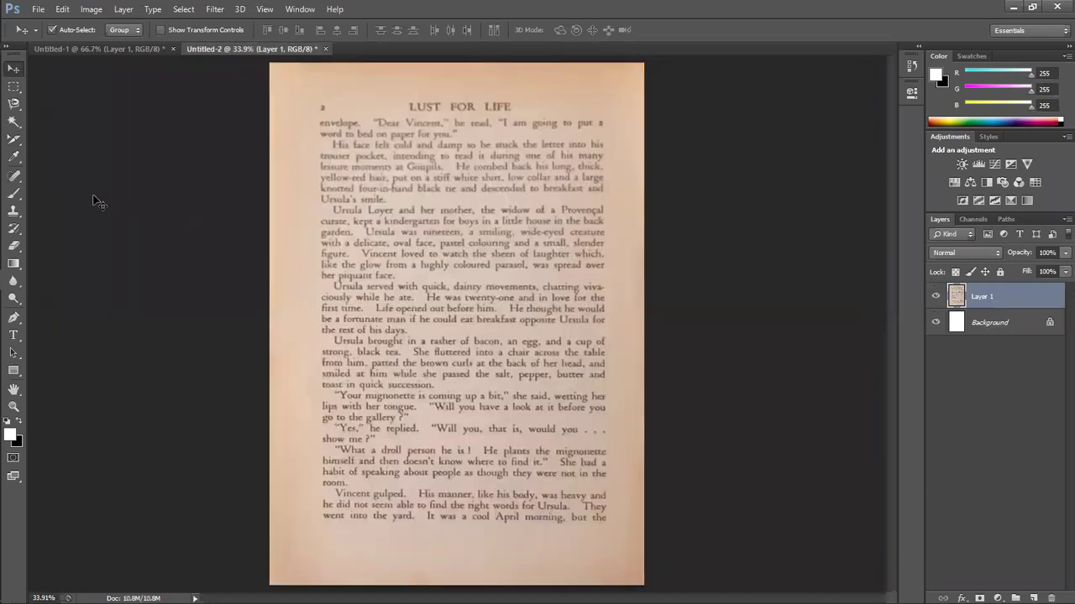
Sample the beige book-page colour (R216 G186 B160) as foreground, then show Untitled-1.
{"action": "left_click", "coordinate": [15, 159]}
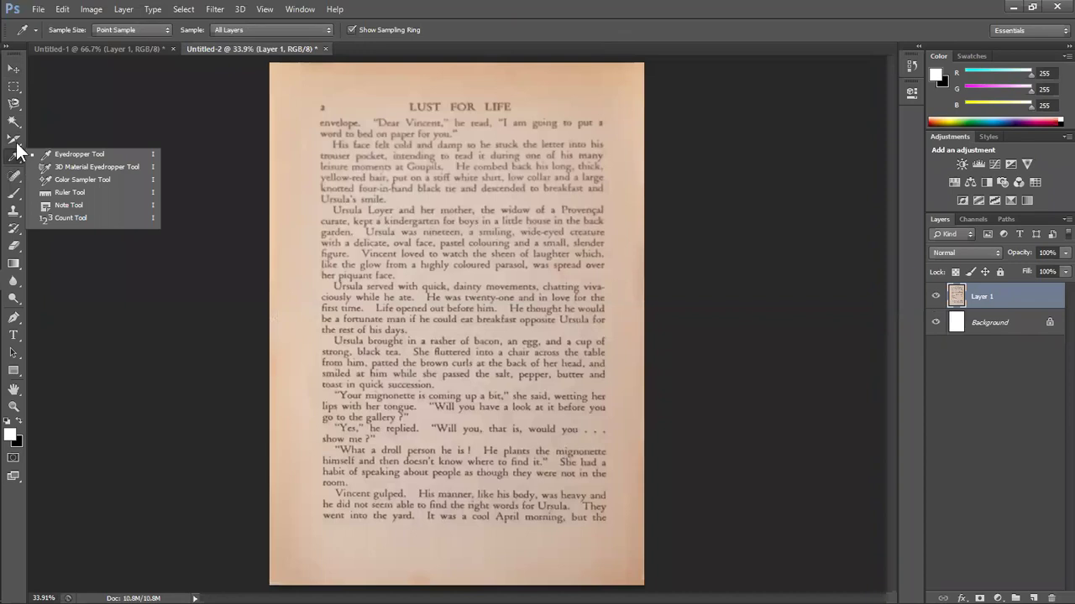
{"action": "left_click", "coordinate": [14, 139]}
{"action": "left_click", "coordinate": [13, 160]}
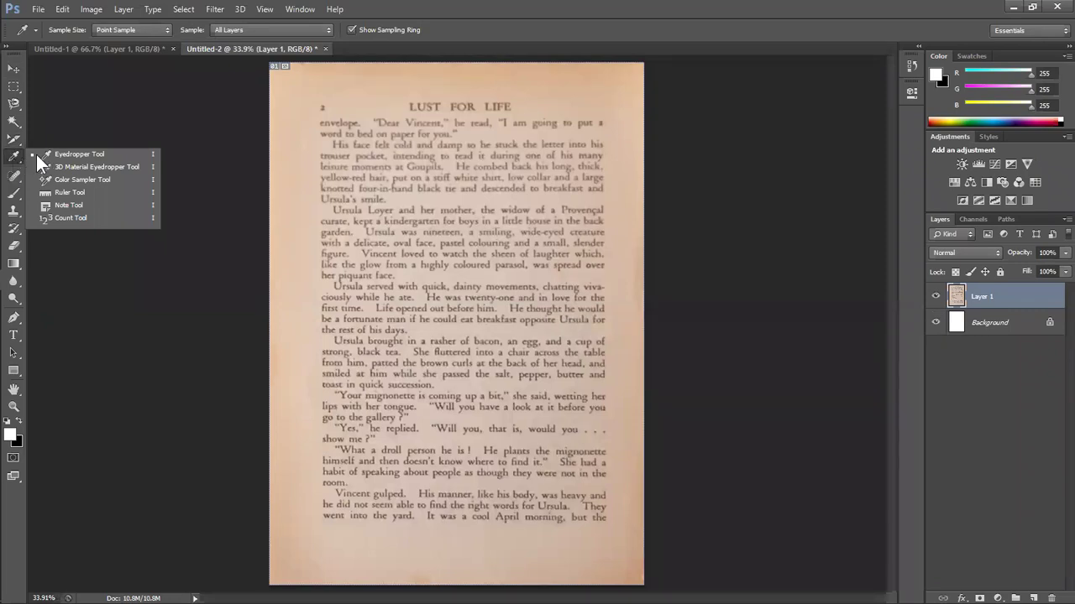
{"action": "left_click", "coordinate": [106, 155]}
{"action": "left_click", "coordinate": [545, 90]}
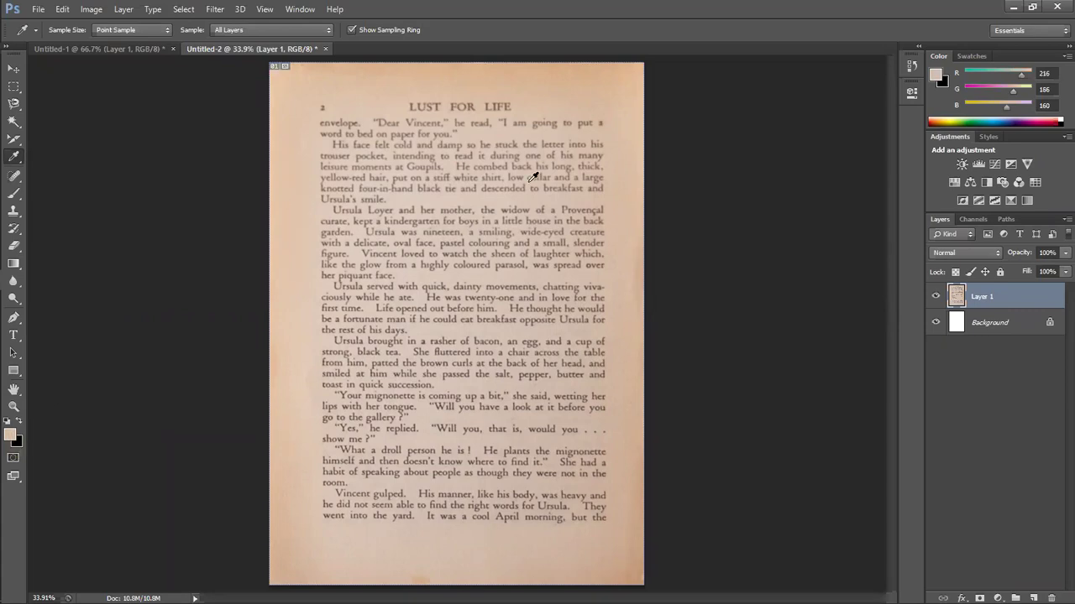
{"action": "left_click", "coordinate": [153, 50]}
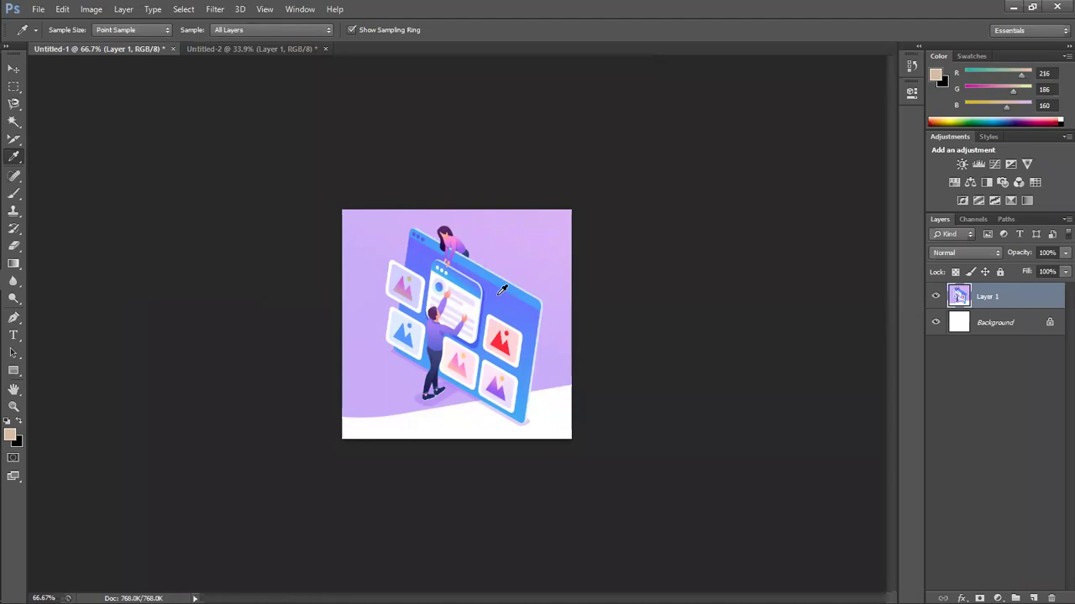
Sample the illustration's blue as background and its lilac (R214 G178 B246) as foreground.
{"action": "left_click", "coordinate": [461, 248]}
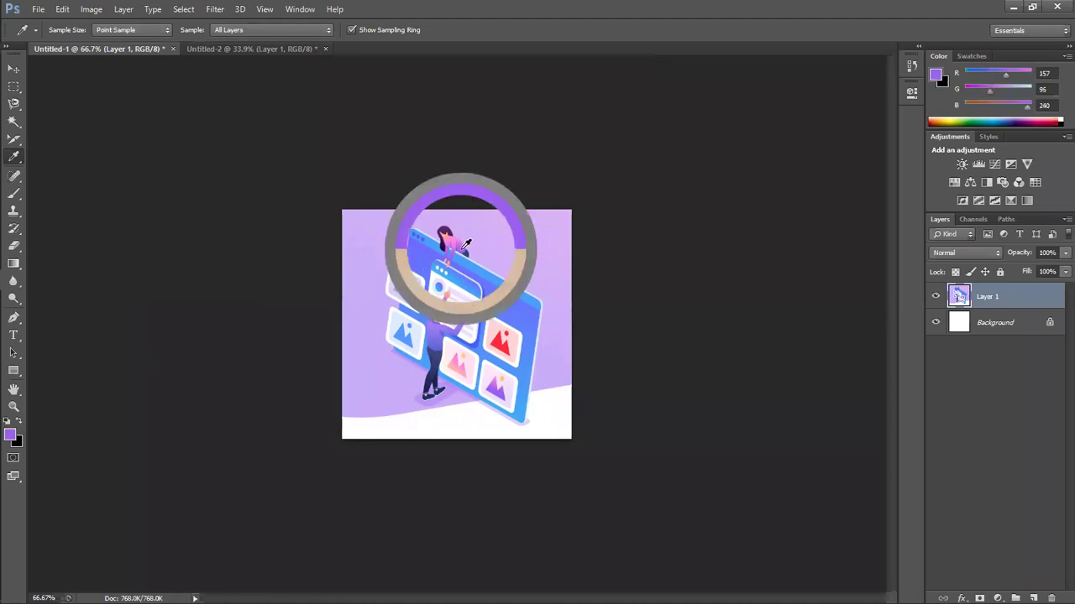
{"action": "left_click", "coordinate": [460, 246]}
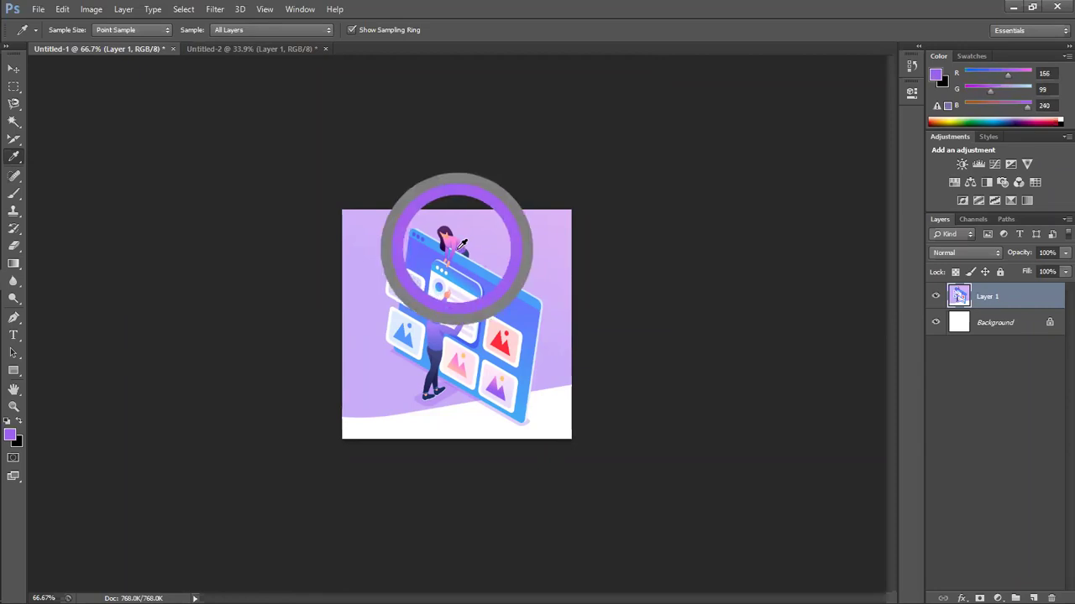
{"action": "left_click_drag", "start_coordinate": [444, 233], "coordinate": [420, 265]}
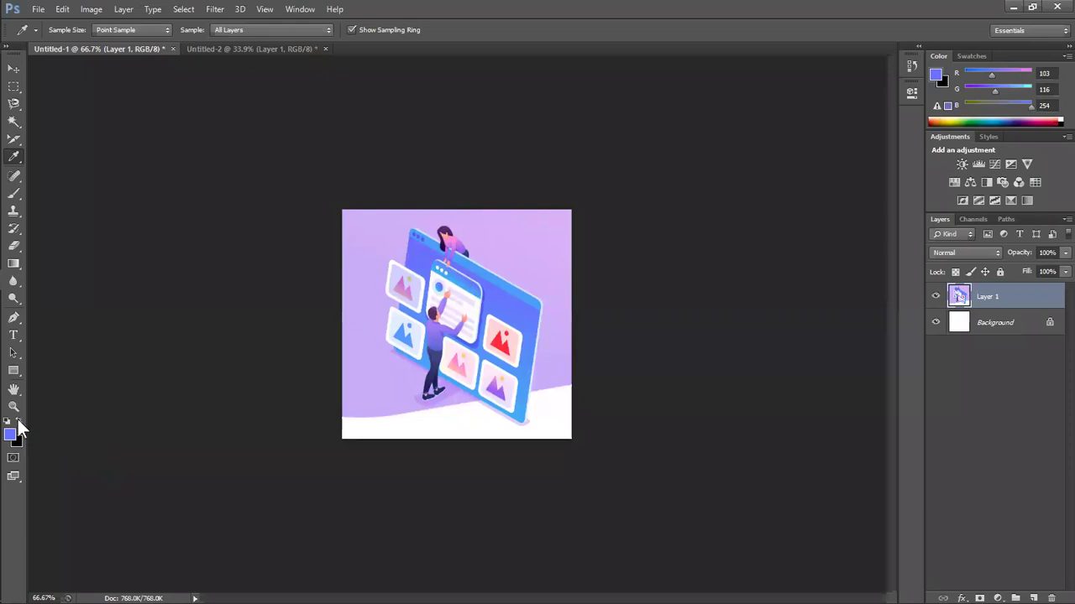
{"action": "left_click", "coordinate": [19, 421]}
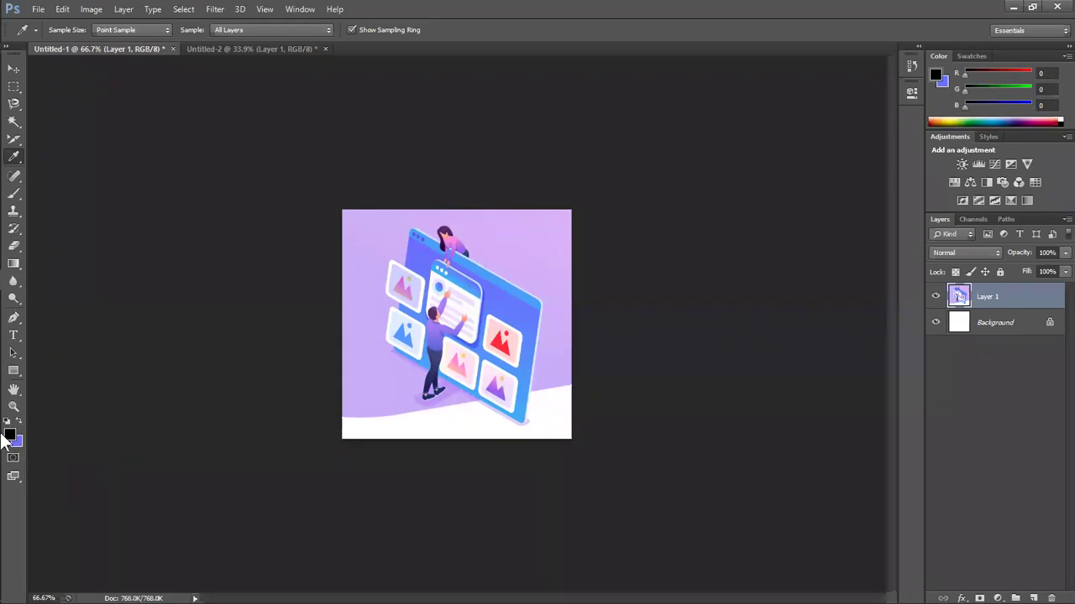
{"action": "left_click", "coordinate": [536, 239]}
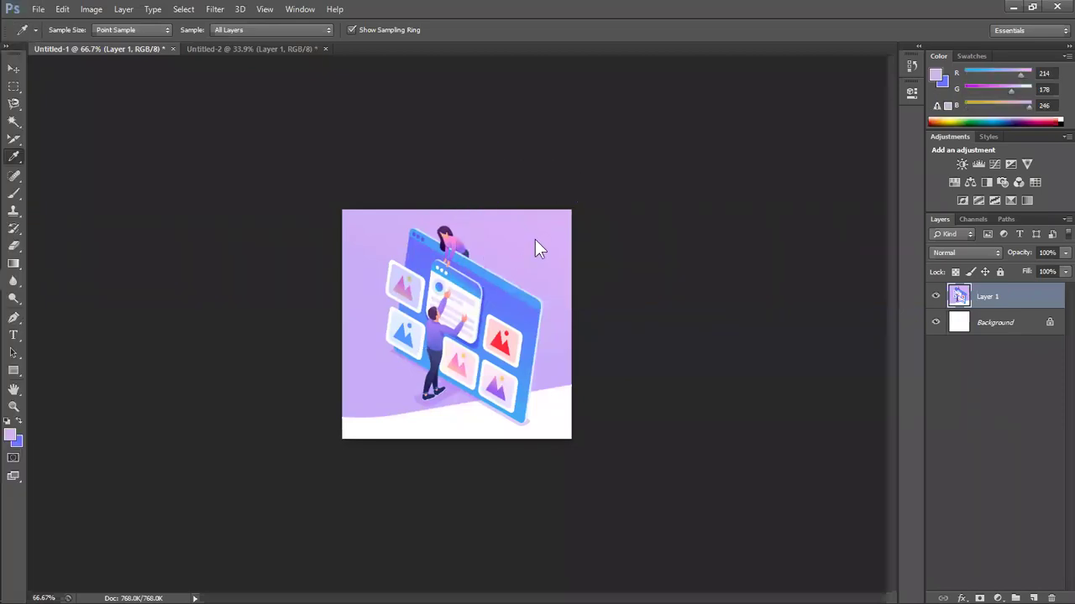
{"action": "left_click", "coordinate": [19, 420]}
{"action": "left_click", "coordinate": [18, 420]}
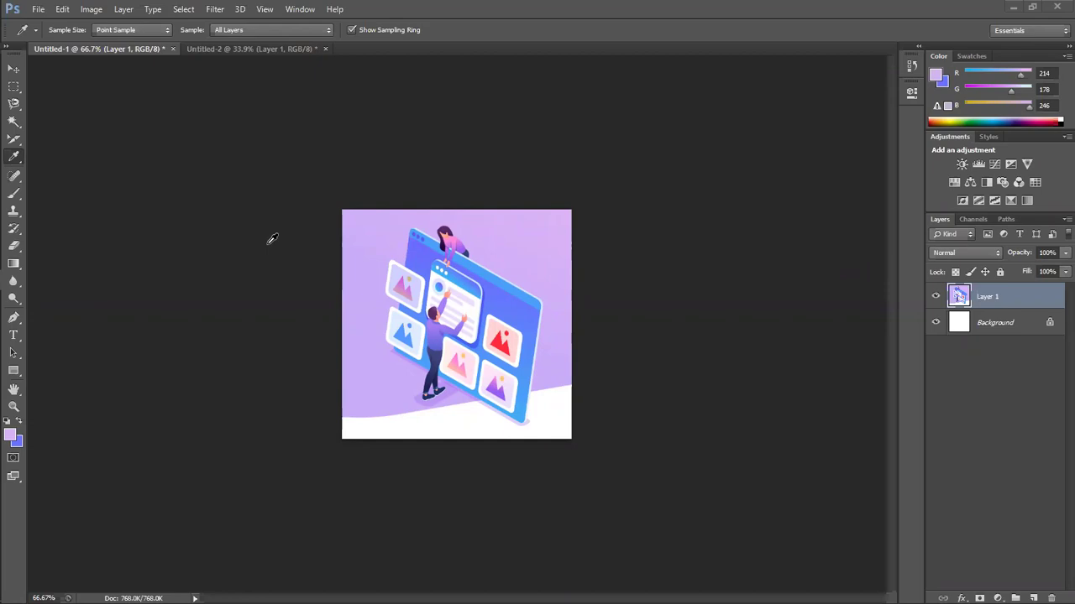
View the illustration at 100% and switch to the 3D Material Eyedropper Tool.
{"action": "left_click", "coordinate": [15, 69]}
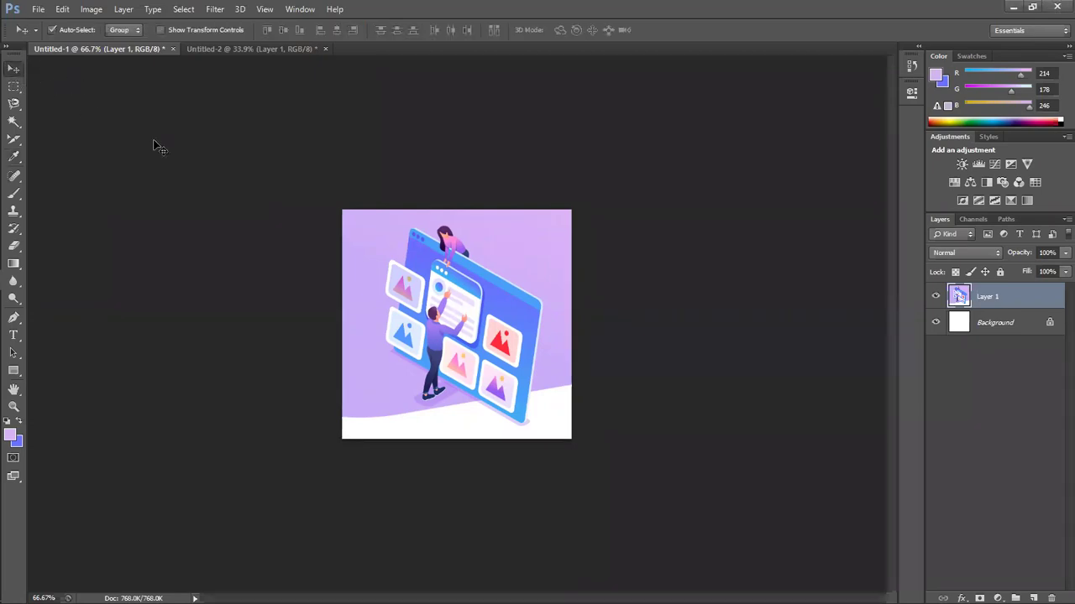
{"action": "key", "text": "ctrl+plus"}
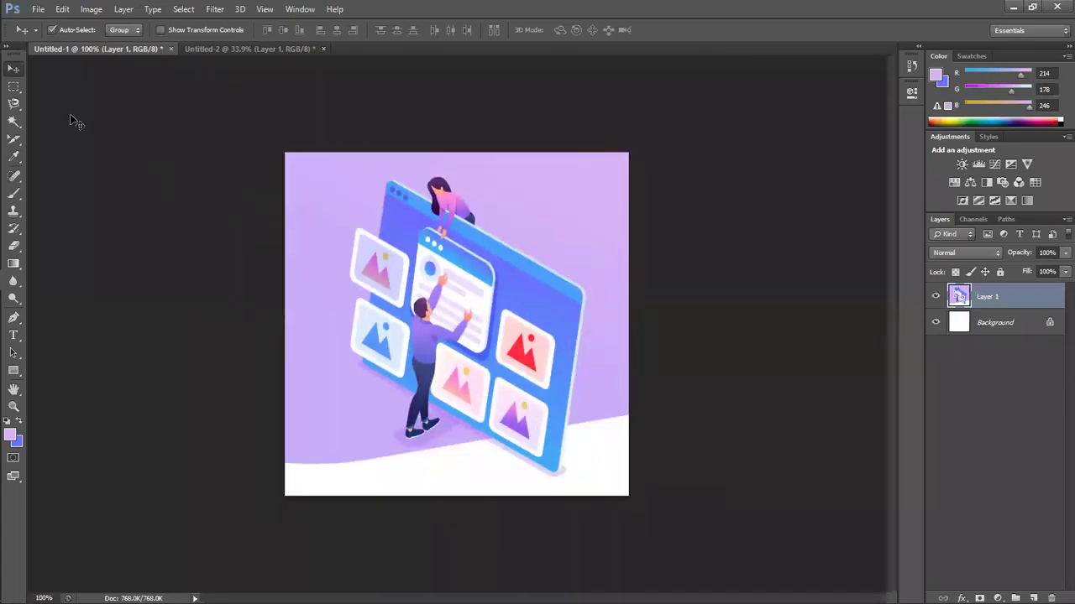
{"action": "left_click", "coordinate": [16, 158]}
{"action": "right_click", "coordinate": [15, 160]}
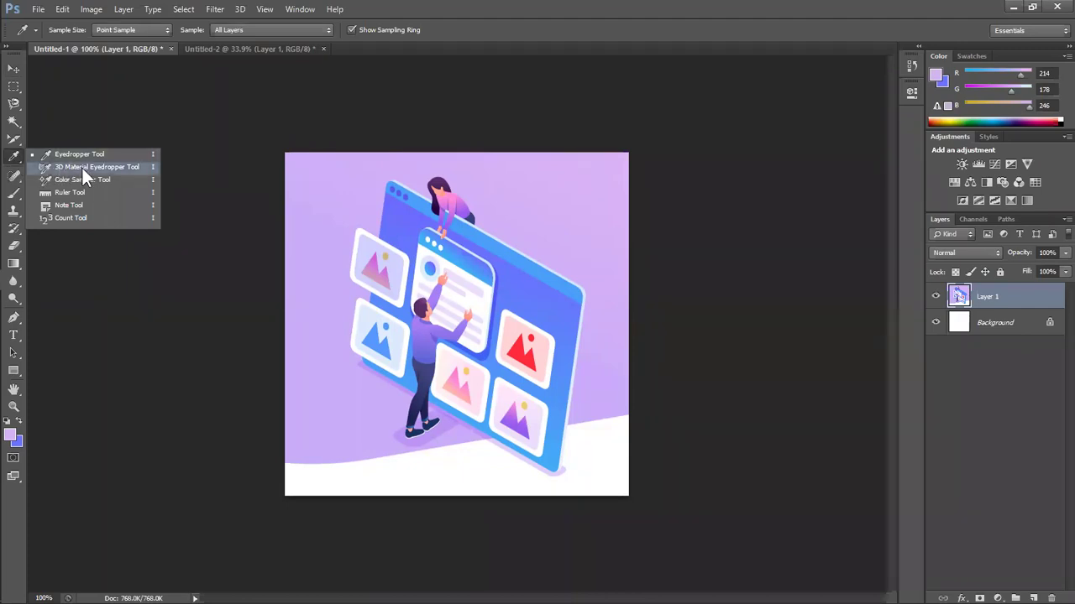
{"action": "left_click", "coordinate": [82, 168]}
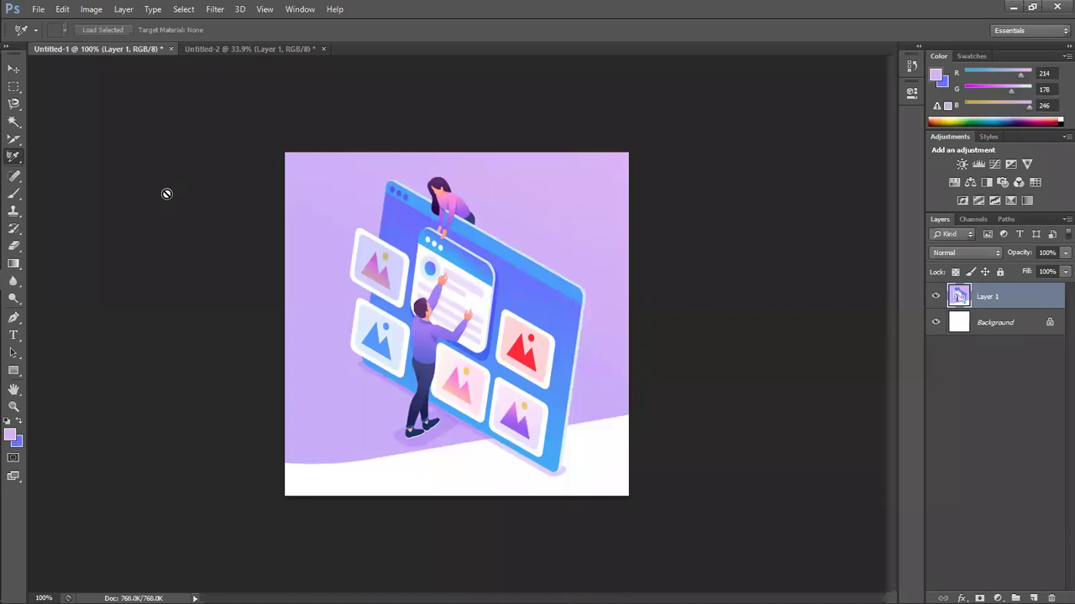
{"action": "right_click", "coordinate": [12, 161]}
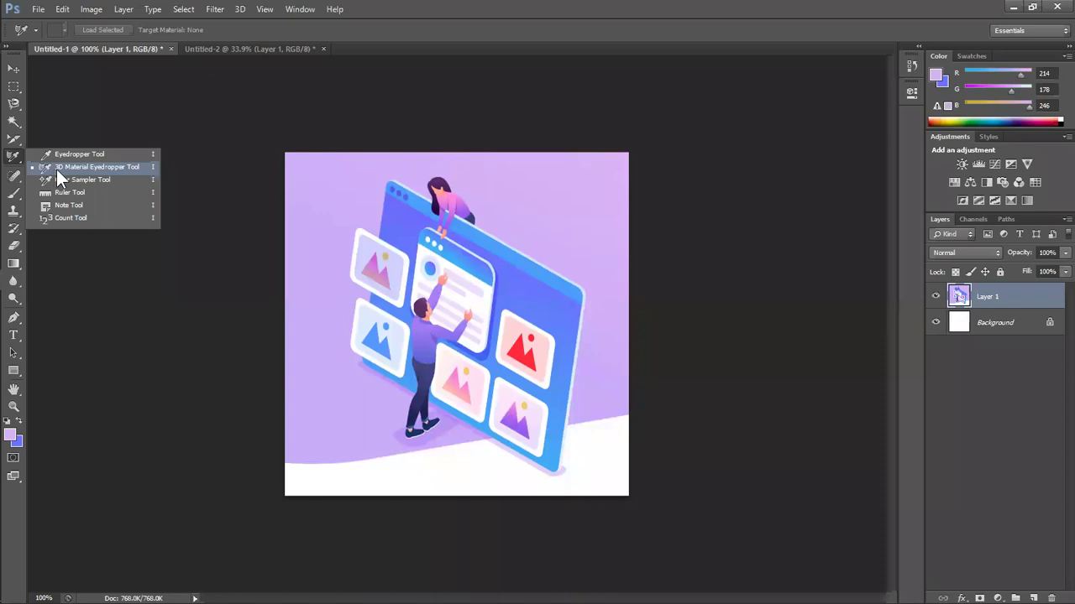
{"action": "left_click", "coordinate": [15, 162]}
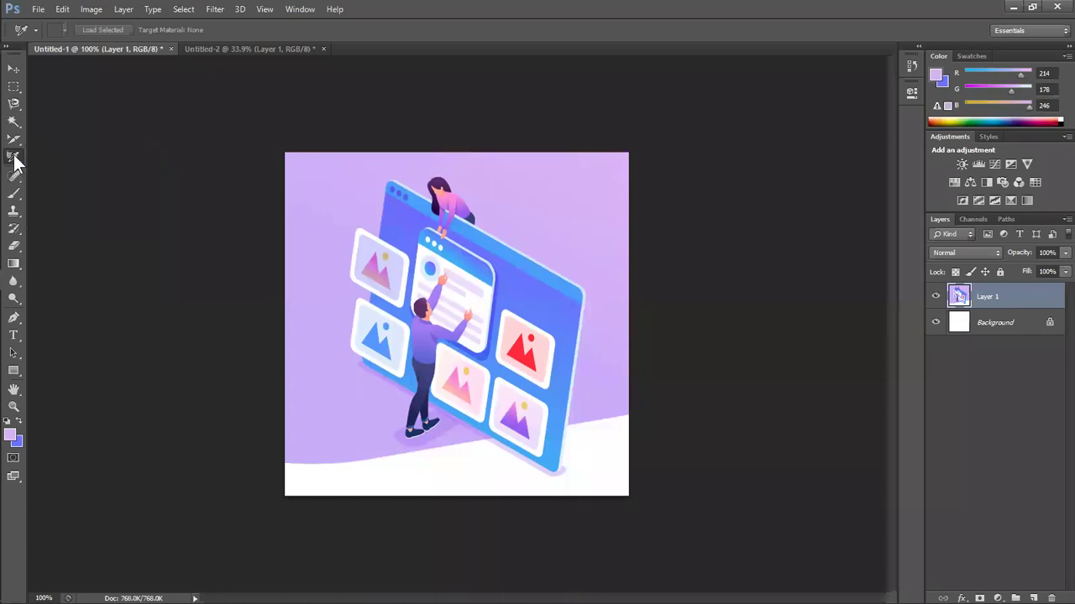
{"action": "key", "text": "alt+Tab"}
{"action": "key", "text": "alt+Tab"}
{"action": "key", "text": "alt+Tab"}
{"action": "key", "text": "alt+Tab"}
{"action": "key", "text": "alt+Tab"}
{"action": "key", "text": "alt+Tab"}
Minimize Photoshop, launch Chrome, and load the suggested youtube.com Photoshop-tutorial channel page.
{"action": "left_click", "coordinate": [1013, 7]}
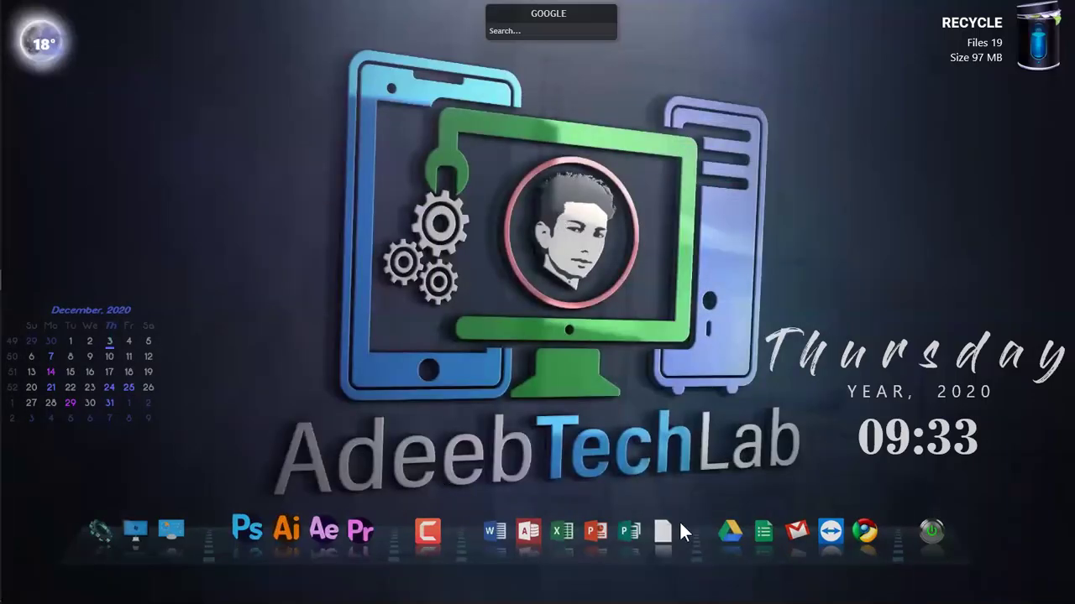
{"action": "left_click", "coordinate": [865, 531]}
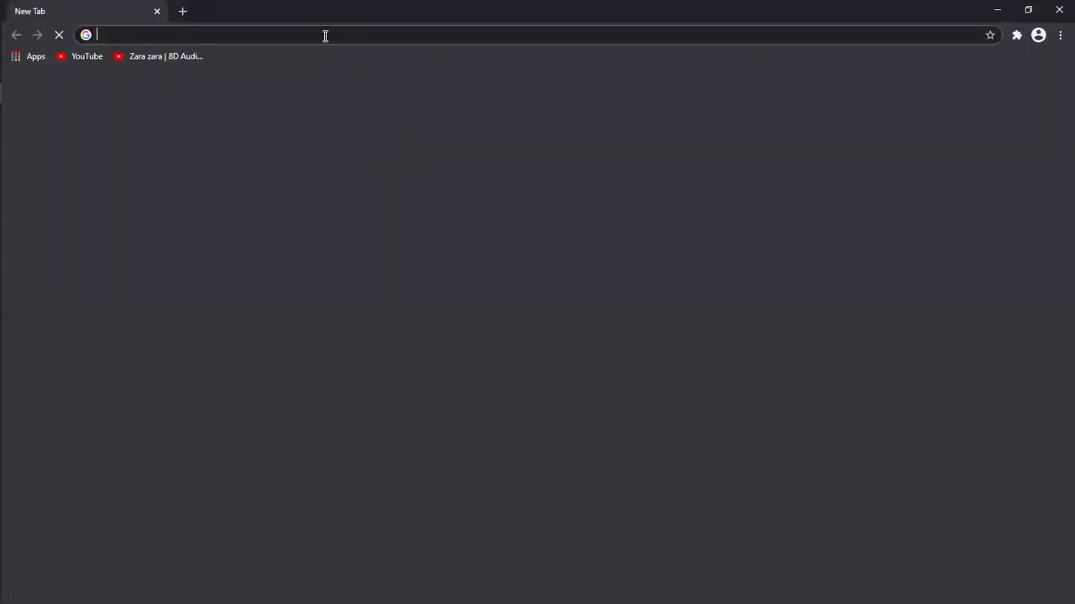
{"action": "left_click", "coordinate": [324, 34]}
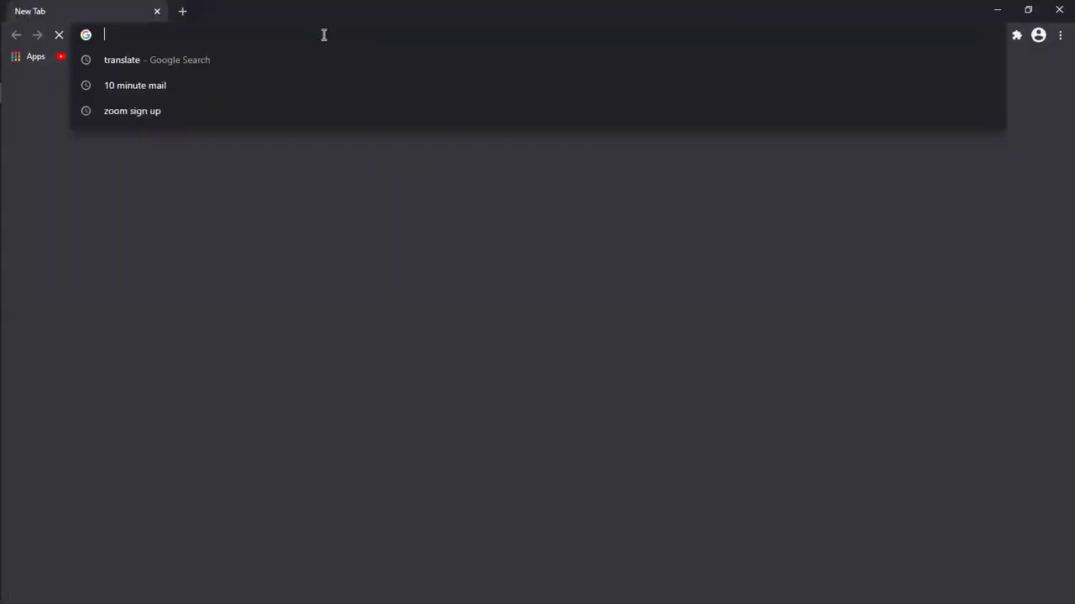
{"action": "type", "text": "you"}
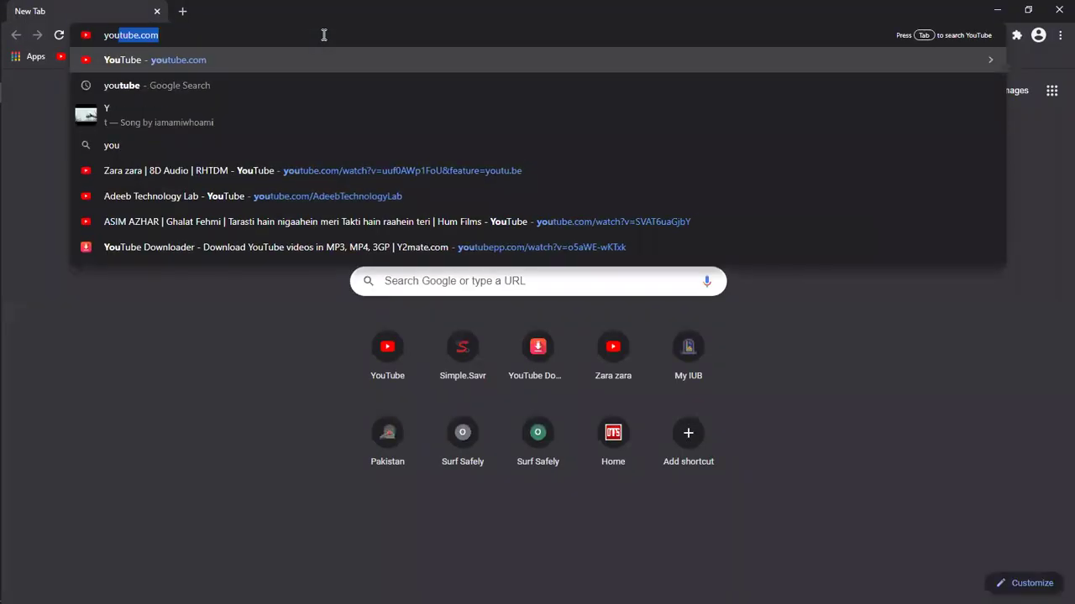
{"action": "type", "text": "tube.com"}
{"action": "key", "text": "Down"}
{"action": "key", "text": "Down"}
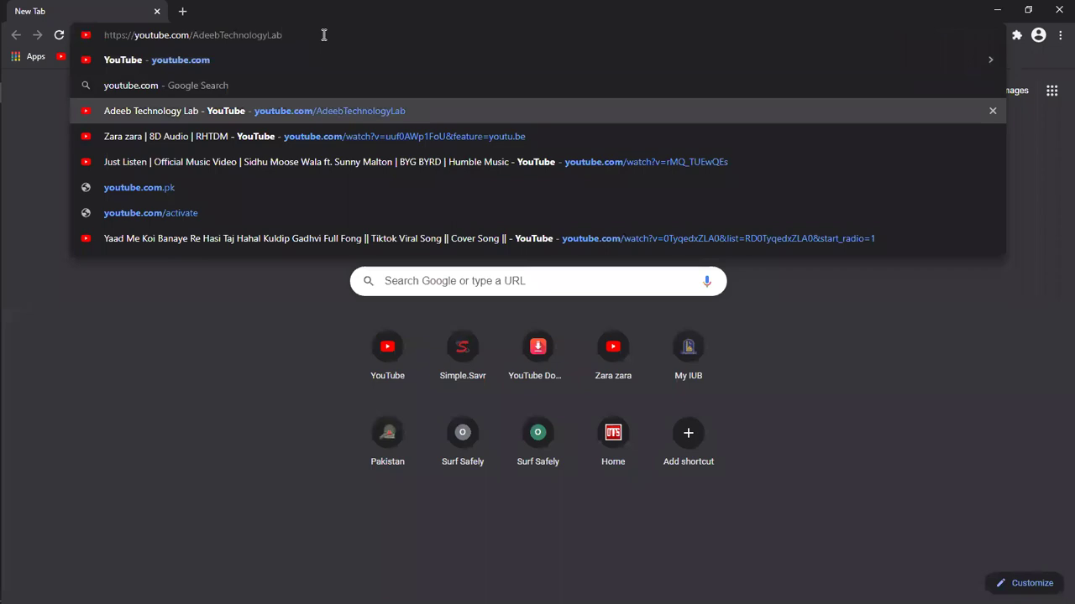
{"action": "key", "text": "Return"}
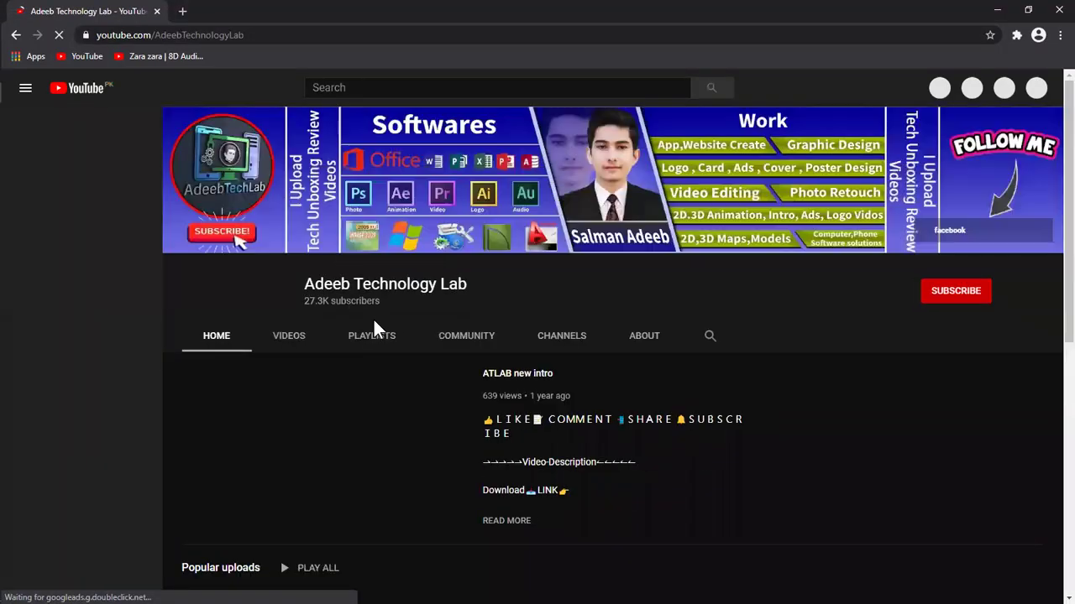
Open the 192-video 'Adobe photoshop CS6 and CC complete course' playlist from the channel's Playlists.
{"action": "left_click", "coordinate": [291, 336]}
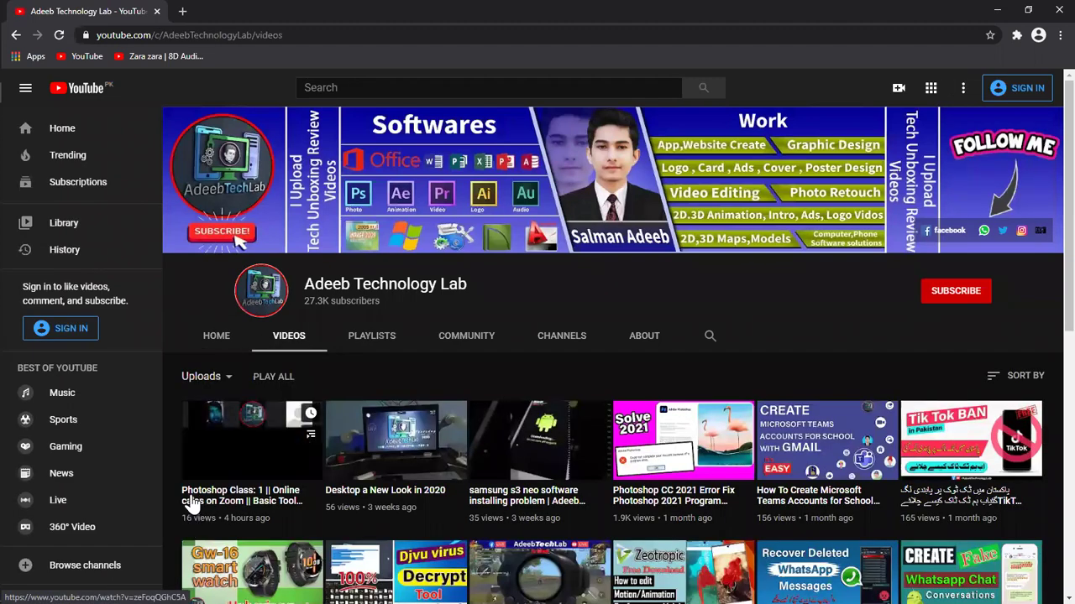
{"action": "mouse_move", "coordinate": [251, 439]}
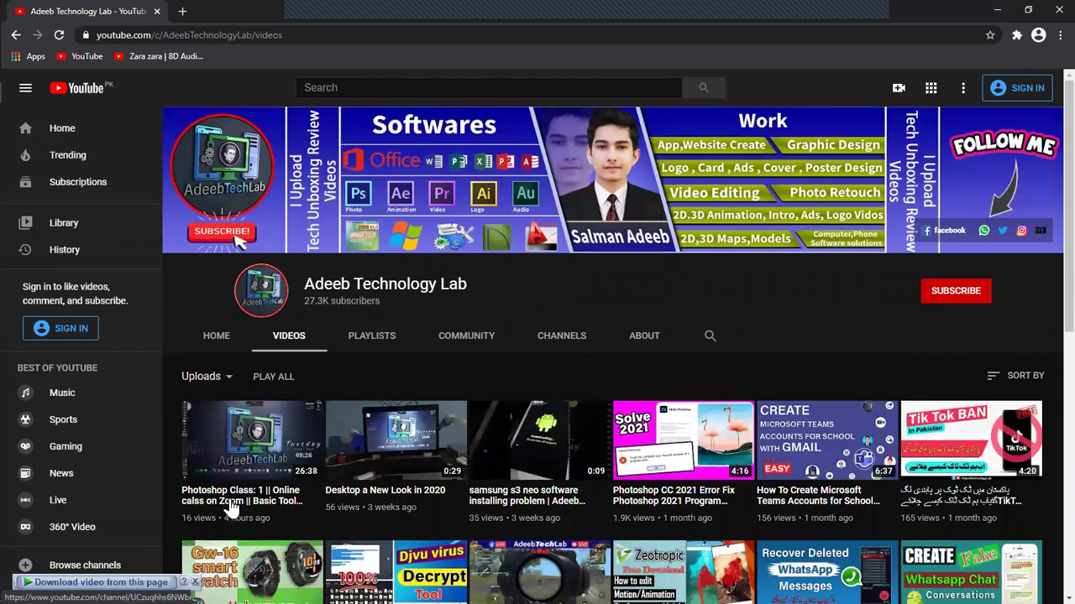
{"action": "left_click", "coordinate": [370, 345]}
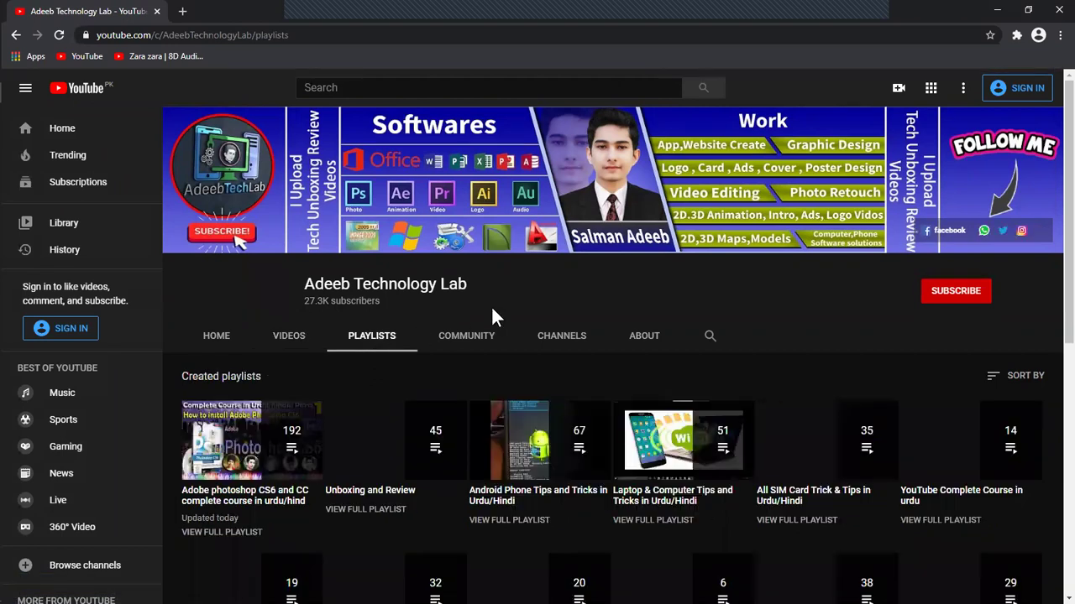
{"action": "left_click", "coordinate": [224, 537]}
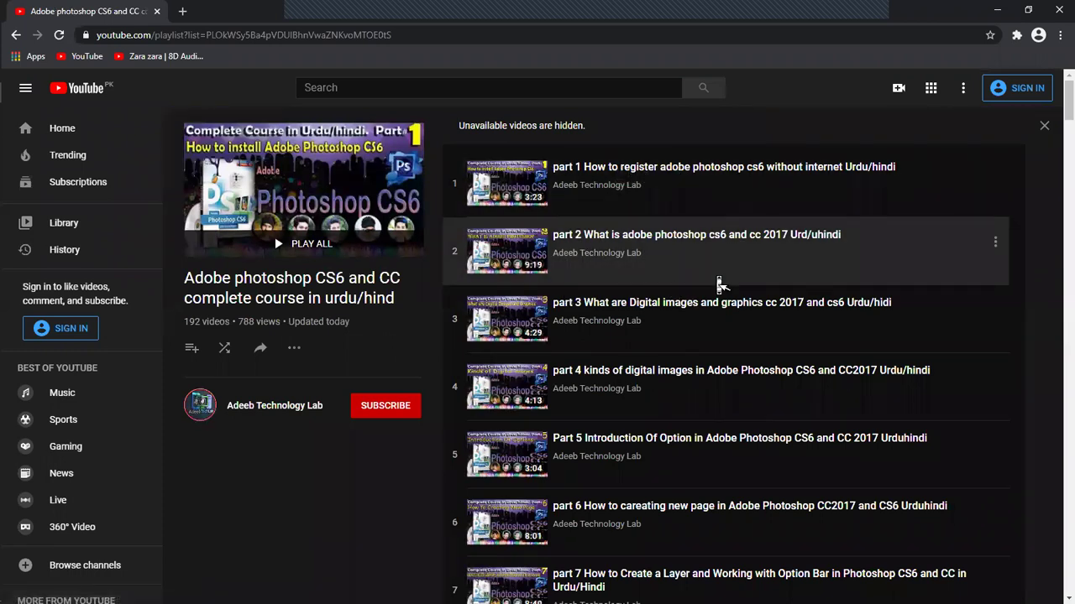
{"action": "scroll", "coordinate": [722, 284], "scroll_direction": "down", "scroll_amount": 3}
{"action": "scroll", "coordinate": [720, 284], "scroll_direction": "down", "scroll_amount": 1}
{"action": "scroll", "coordinate": [720, 284], "scroll_direction": "down", "scroll_amount": 1}
{"action": "scroll", "coordinate": [720, 284], "scroll_direction": "down", "scroll_amount": 1}
{"action": "scroll", "coordinate": [719, 284], "scroll_direction": "down", "scroll_amount": 1}
{"action": "scroll", "coordinate": [719, 284], "scroll_direction": "down", "scroll_amount": 1}
{"action": "scroll", "coordinate": [720, 283], "scroll_direction": "up", "scroll_amount": 2}
{"action": "scroll", "coordinate": [720, 284], "scroll_direction": "up", "scroll_amount": 1}
{"action": "scroll", "coordinate": [720, 283], "scroll_direction": "up", "scroll_amount": 1}
{"action": "scroll", "coordinate": [719, 284], "scroll_direction": "up", "scroll_amount": 1}
{"action": "scroll", "coordinate": [720, 284], "scroll_direction": "down", "scroll_amount": 1}
{"action": "scroll", "coordinate": [719, 284], "scroll_direction": "down", "scroll_amount": 1}
{"action": "scroll", "coordinate": [720, 284], "scroll_direction": "down", "scroll_amount": 4}
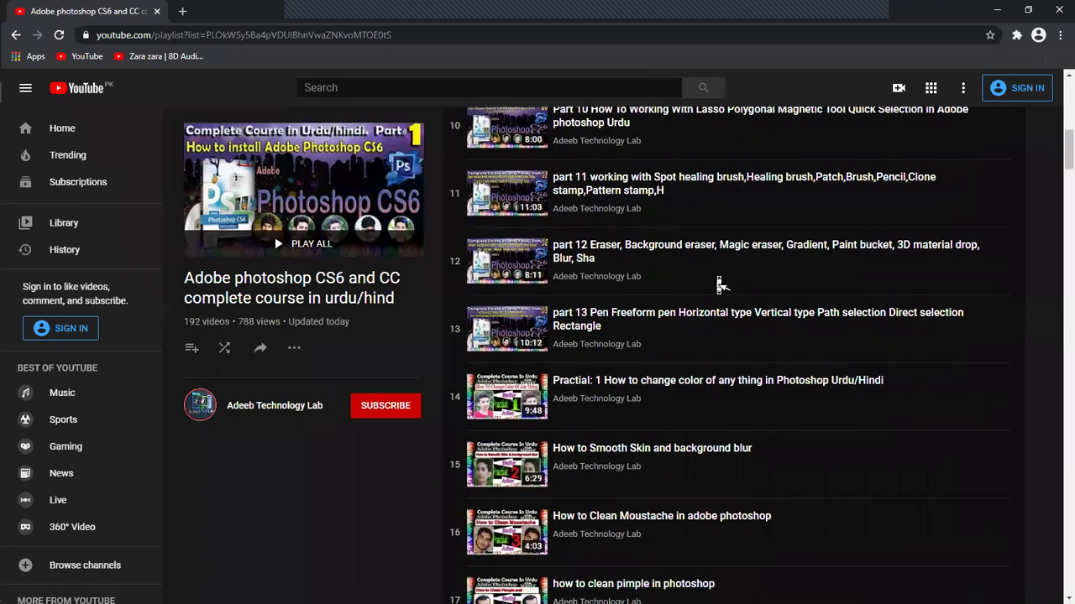
{"action": "scroll", "coordinate": [720, 284], "scroll_direction": "down", "scroll_amount": 1}
{"action": "scroll", "coordinate": [720, 284], "scroll_direction": "down", "scroll_amount": 1}
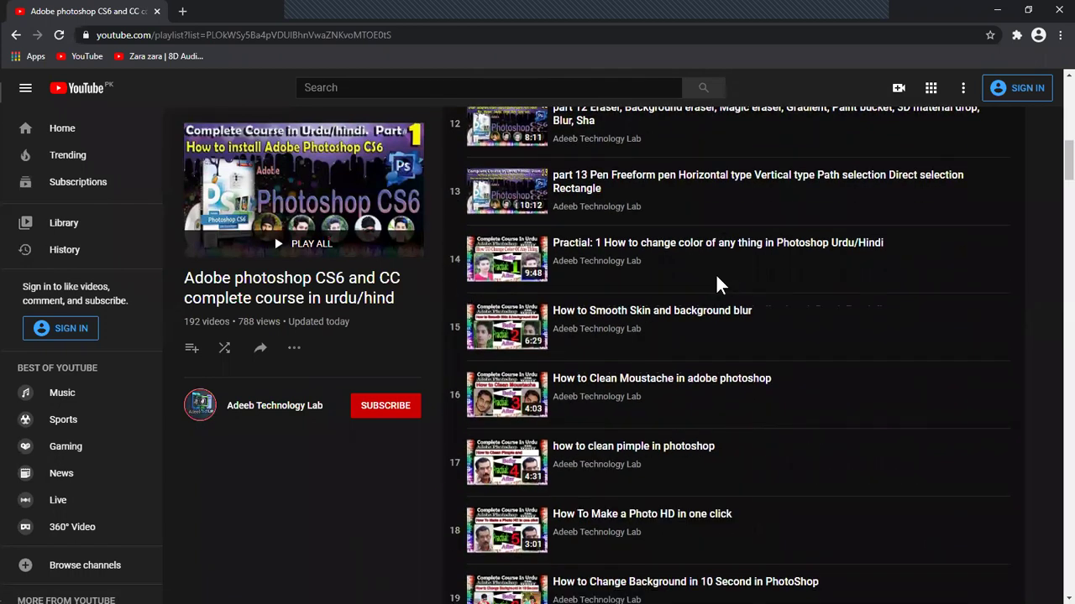
{"action": "scroll", "coordinate": [720, 284], "scroll_direction": "down", "scroll_amount": 2}
{"action": "scroll", "coordinate": [720, 284], "scroll_direction": "down", "scroll_amount": 2}
{"action": "scroll", "coordinate": [719, 284], "scroll_direction": "down", "scroll_amount": 3}
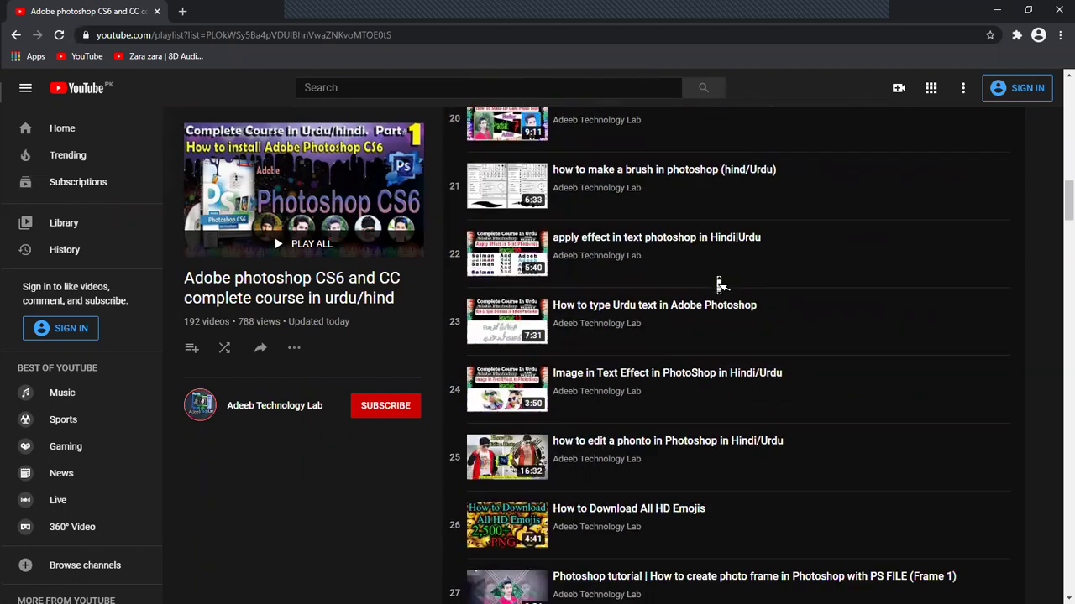
{"action": "scroll", "coordinate": [720, 284], "scroll_direction": "down", "scroll_amount": 2}
{"action": "scroll", "coordinate": [720, 283], "scroll_direction": "down", "scroll_amount": 2}
{"action": "scroll", "coordinate": [720, 284], "scroll_direction": "down", "scroll_amount": 1}
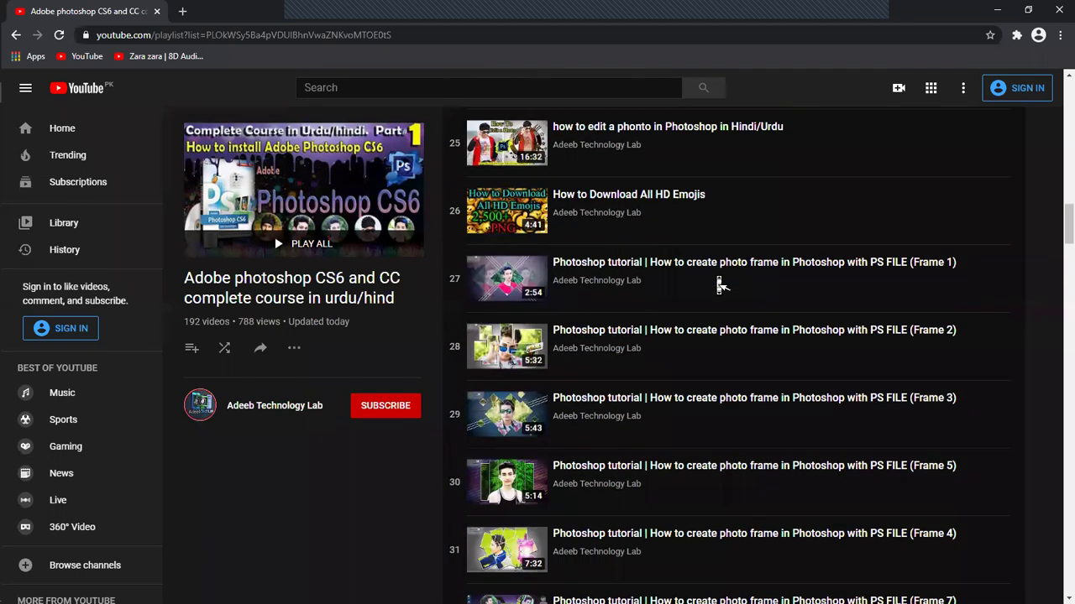
{"action": "scroll", "coordinate": [719, 284], "scroll_direction": "down", "scroll_amount": 3}
{"action": "scroll", "coordinate": [720, 284], "scroll_direction": "down", "scroll_amount": 5}
{"action": "scroll", "coordinate": [719, 283], "scroll_direction": "down", "scroll_amount": 6}
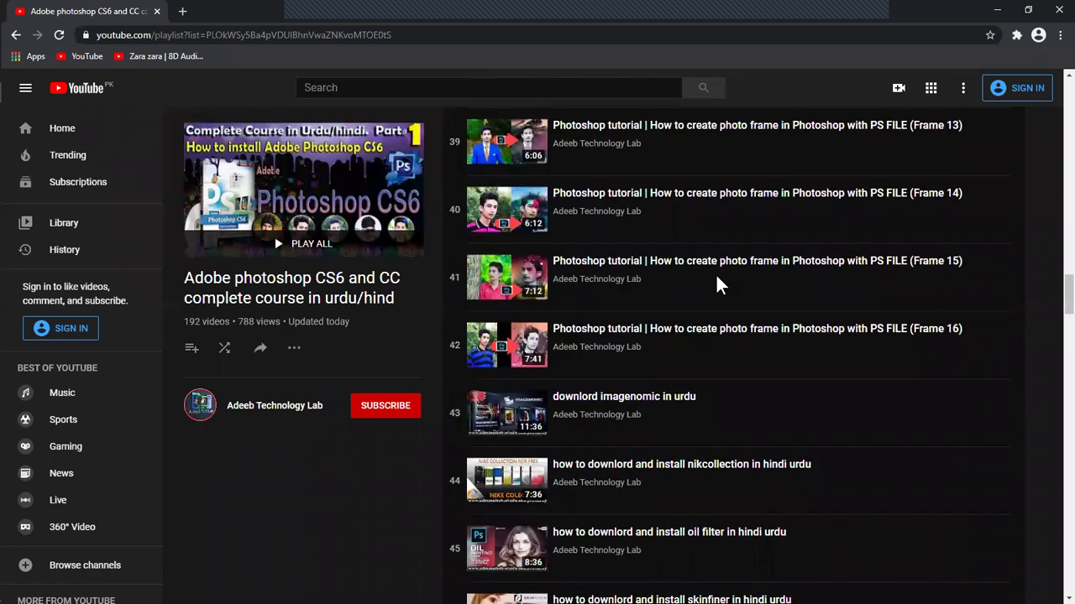
{"action": "scroll", "coordinate": [719, 284], "scroll_direction": "down", "scroll_amount": 1}
{"action": "scroll", "coordinate": [720, 284], "scroll_direction": "down", "scroll_amount": 4}
{"action": "scroll", "coordinate": [720, 284], "scroll_direction": "down", "scroll_amount": 1}
{"action": "scroll", "coordinate": [719, 283], "scroll_direction": "down", "scroll_amount": 1}
{"action": "scroll", "coordinate": [720, 284], "scroll_direction": "up", "scroll_amount": 2}
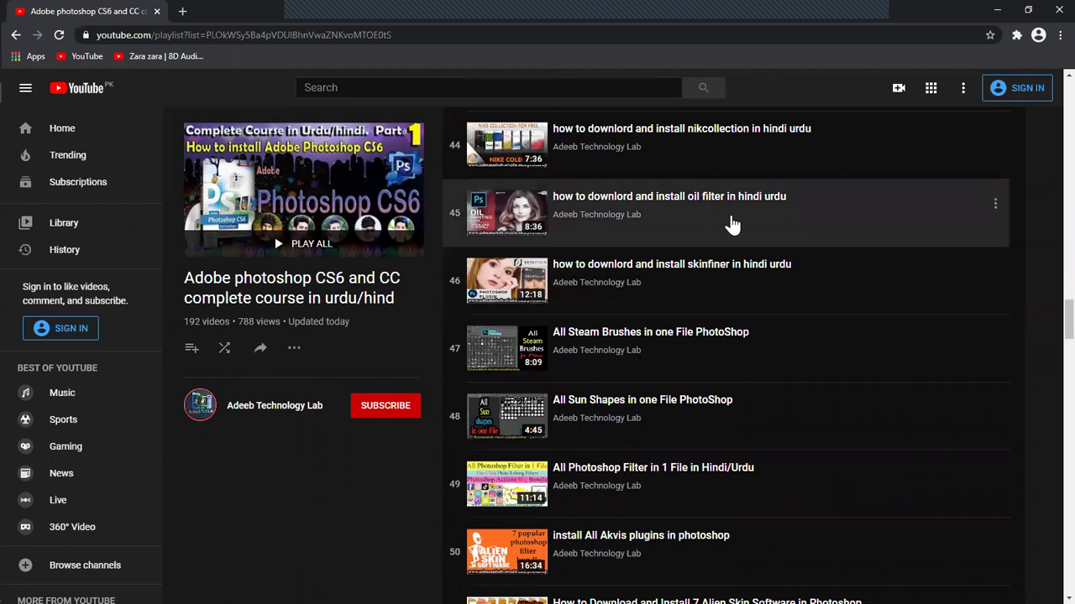
{"action": "scroll", "coordinate": [735, 223], "scroll_direction": "down", "scroll_amount": 5}
{"action": "scroll", "coordinate": [734, 223], "scroll_direction": "down", "scroll_amount": 2}
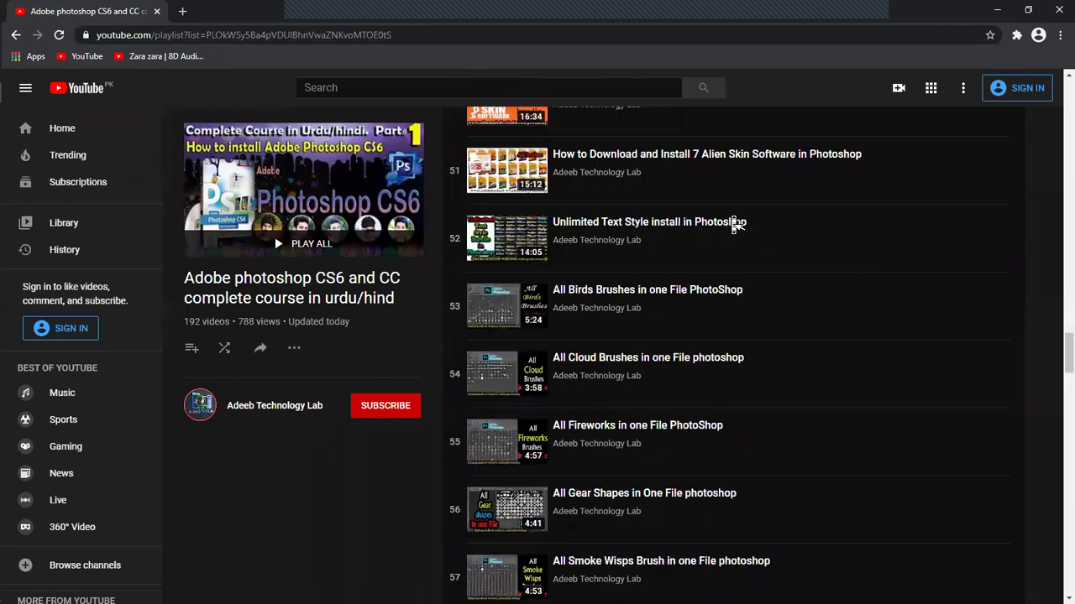
{"action": "scroll", "coordinate": [646, 256], "scroll_direction": "down", "scroll_amount": 5}
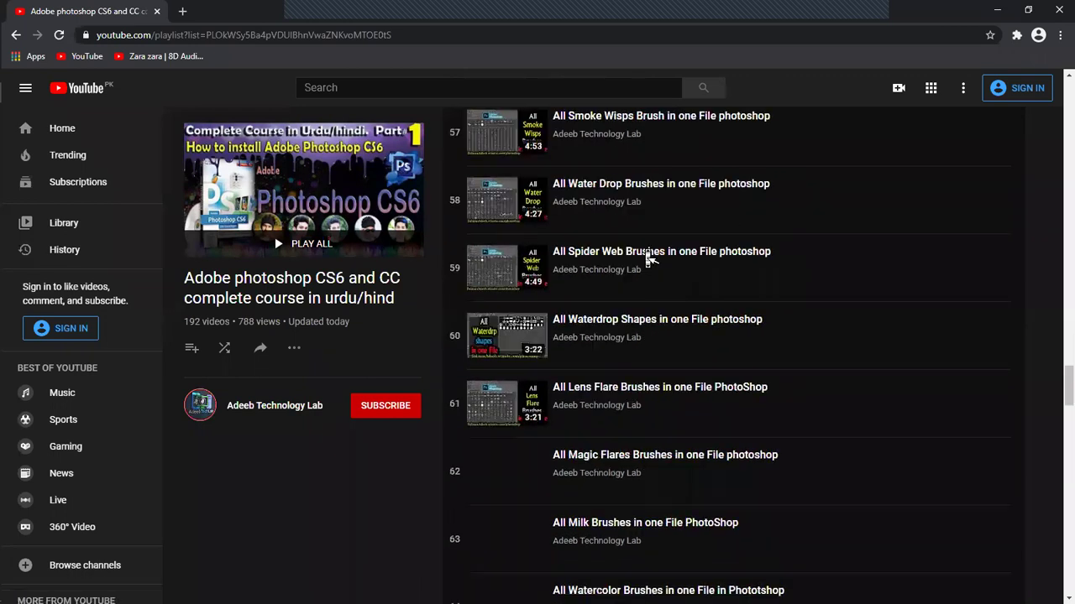
{"action": "scroll", "coordinate": [646, 256], "scroll_direction": "down", "scroll_amount": 2}
{"action": "scroll", "coordinate": [646, 256], "scroll_direction": "down", "scroll_amount": 3}
{"action": "scroll", "coordinate": [646, 256], "scroll_direction": "down", "scroll_amount": 6}
{"action": "scroll", "coordinate": [647, 258], "scroll_direction": "down", "scroll_amount": 3}
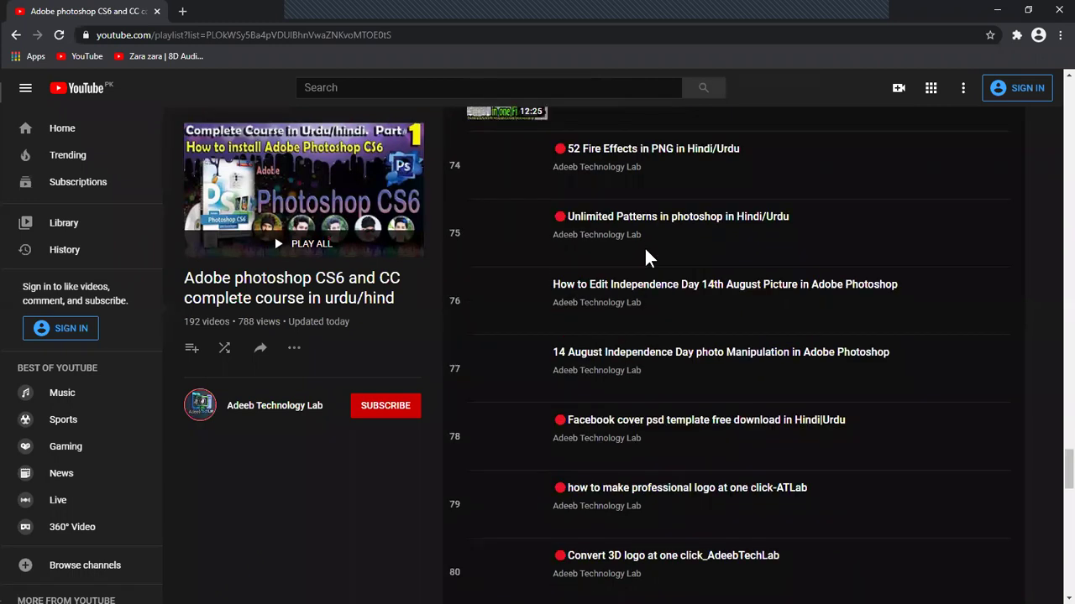
{"action": "scroll", "coordinate": [647, 258], "scroll_direction": "down", "scroll_amount": 2}
{"action": "scroll", "coordinate": [649, 257], "scroll_direction": "down", "scroll_amount": 1}
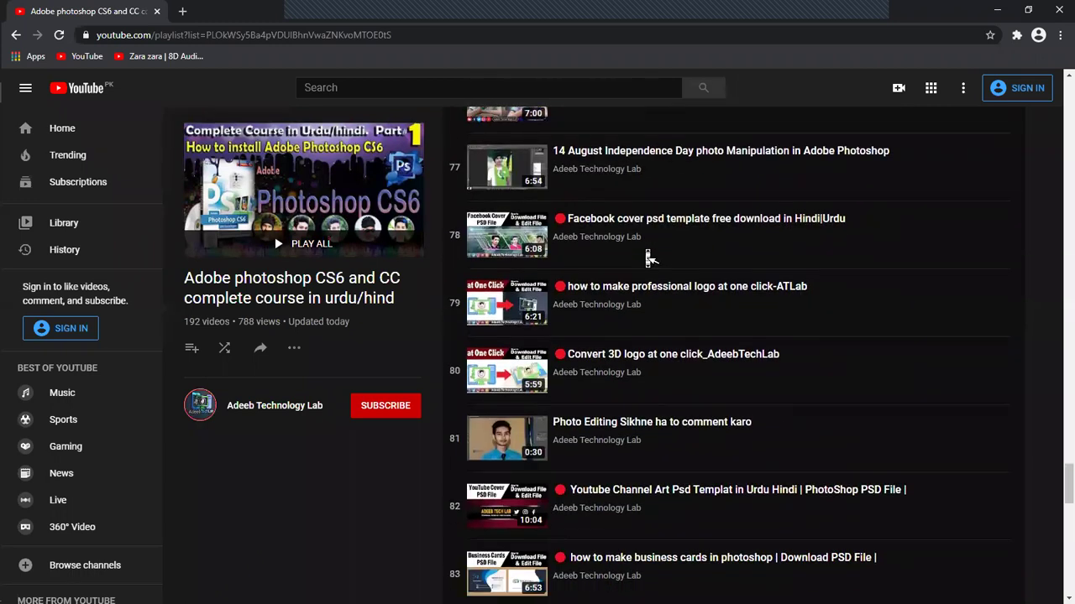
{"action": "scroll", "coordinate": [649, 258], "scroll_direction": "down", "scroll_amount": 1}
{"action": "scroll", "coordinate": [649, 258], "scroll_direction": "down", "scroll_amount": 1}
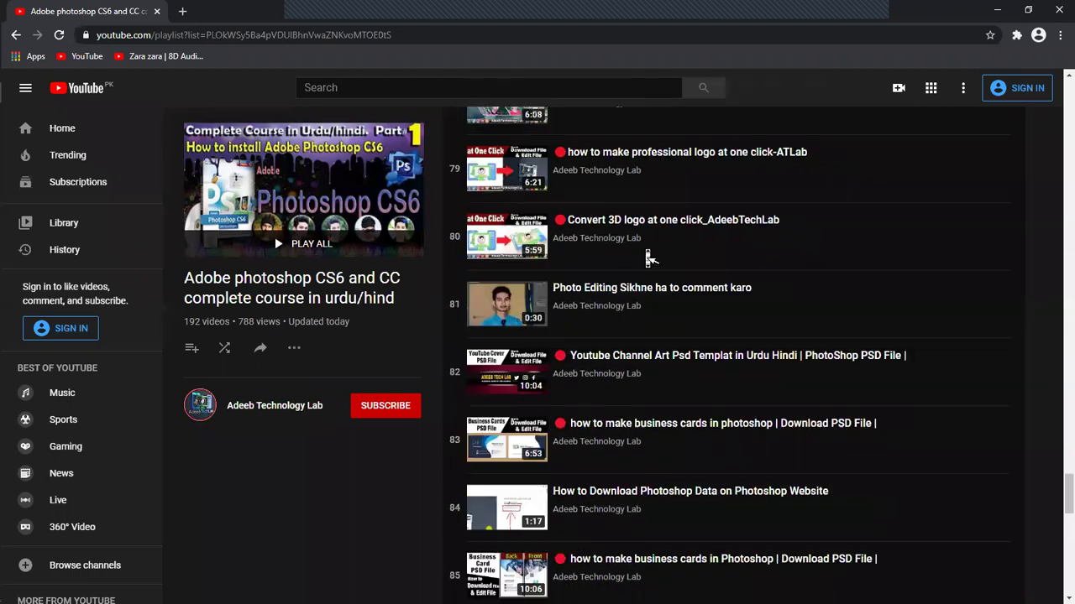
{"action": "scroll", "coordinate": [649, 258], "scroll_direction": "down", "scroll_amount": 2}
{"action": "scroll", "coordinate": [649, 257], "scroll_direction": "down", "scroll_amount": 1}
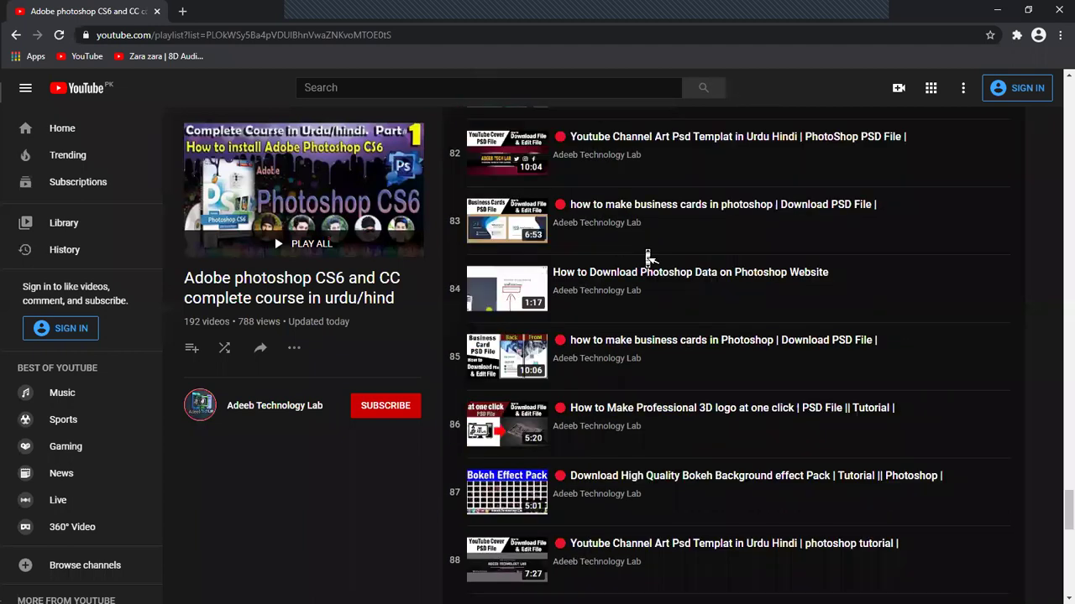
{"action": "scroll", "coordinate": [649, 258], "scroll_direction": "down", "scroll_amount": 8}
{"action": "scroll", "coordinate": [649, 258], "scroll_direction": "down", "scroll_amount": 3}
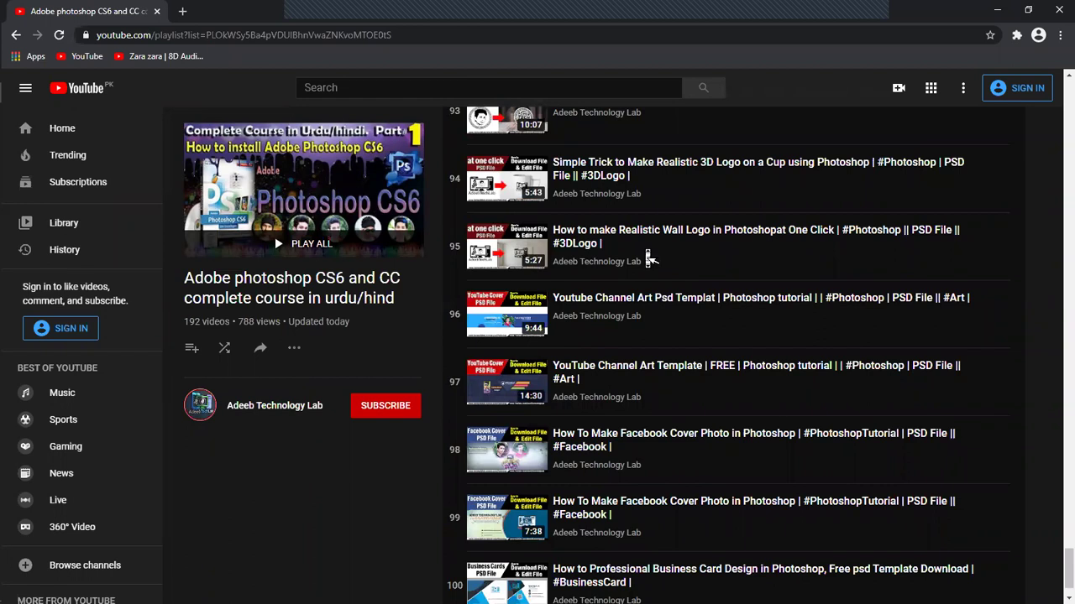
{"action": "scroll", "coordinate": [649, 257], "scroll_direction": "up", "scroll_amount": 10}
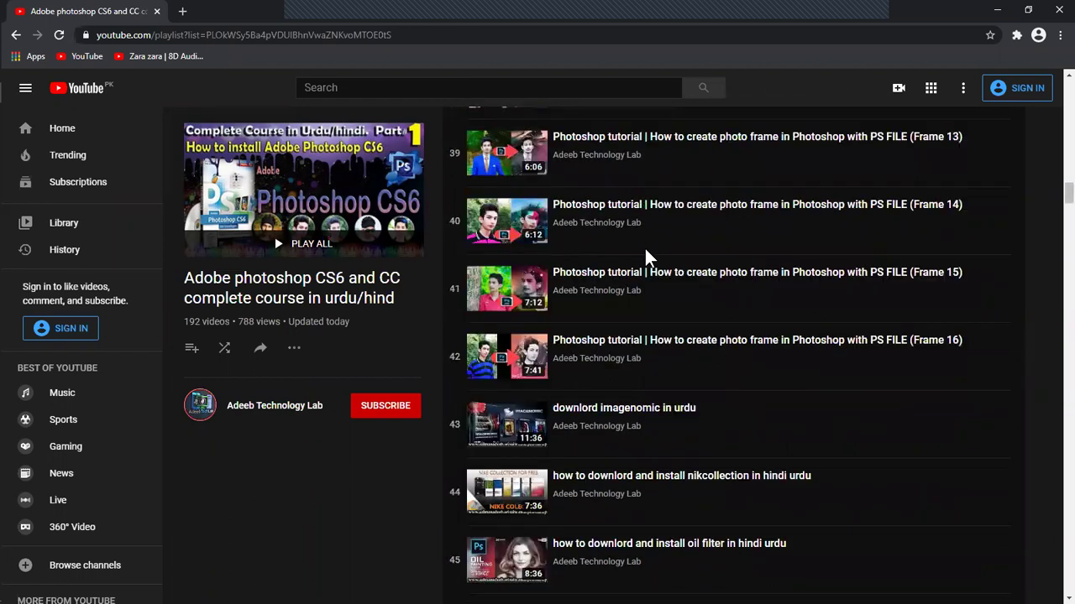
{"action": "scroll", "coordinate": [647, 254], "scroll_direction": "up", "scroll_amount": 6}
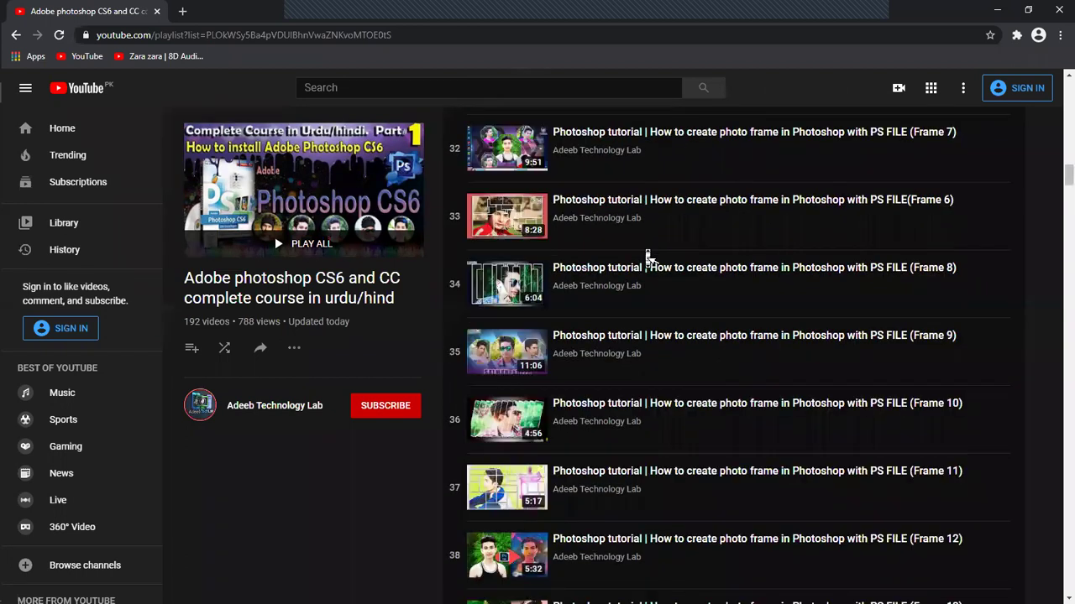
{"action": "scroll", "coordinate": [648, 256], "scroll_direction": "up", "scroll_amount": 5}
{"action": "scroll", "coordinate": [647, 256], "scroll_direction": "up", "scroll_amount": 20}
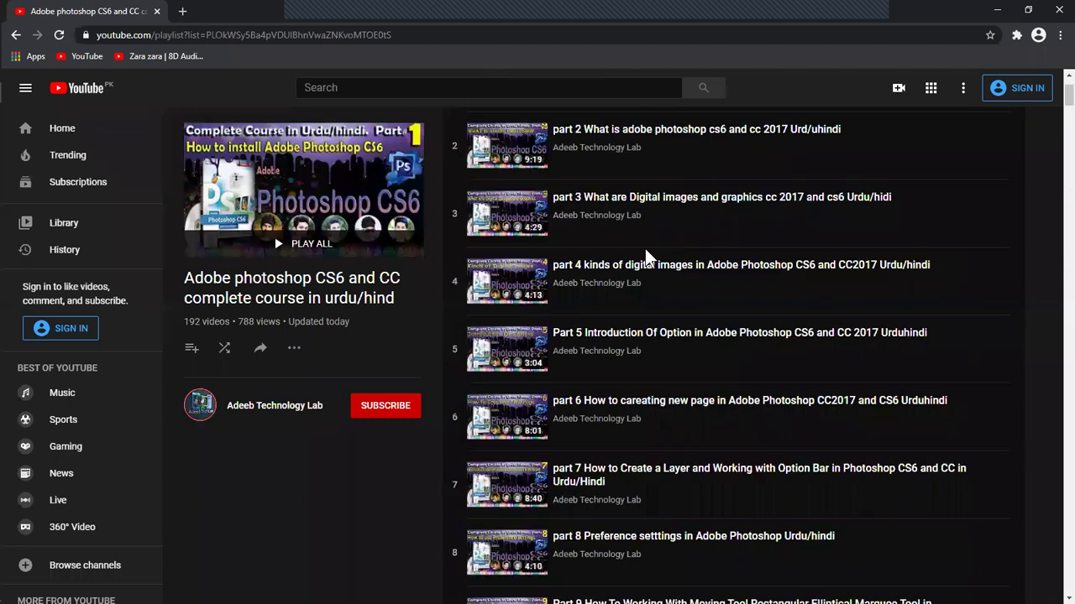
{"action": "scroll", "coordinate": [646, 251], "scroll_direction": "up", "scroll_amount": 2}
{"action": "scroll", "coordinate": [588, 252], "scroll_direction": "down", "scroll_amount": 2}
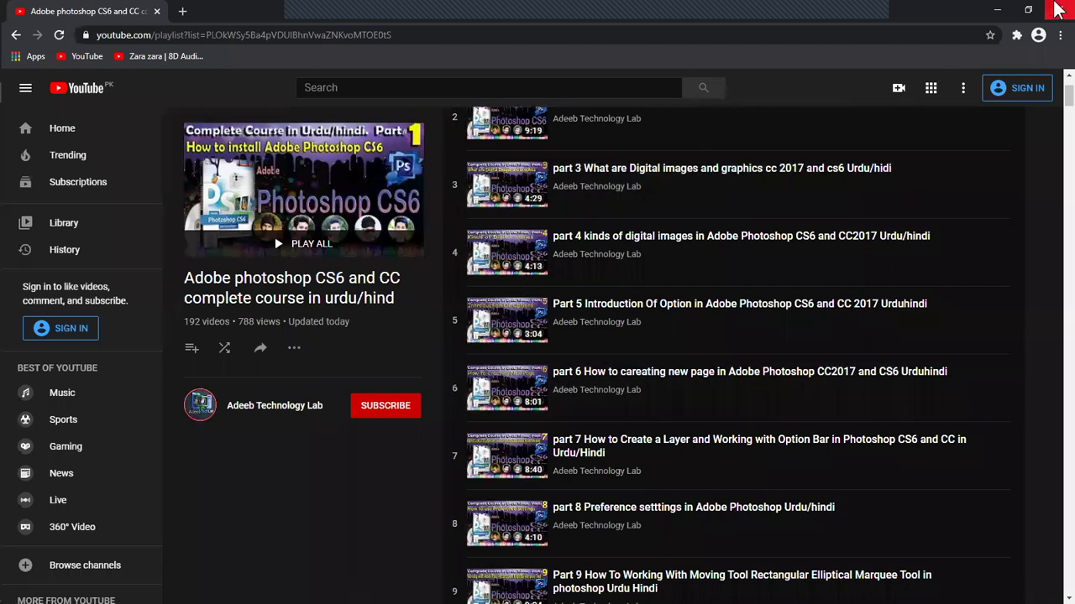
Close Chrome, return to the Photoshop illustration, and show the Eyedropper tool group flyout.
{"action": "left_click", "coordinate": [1057, 10]}
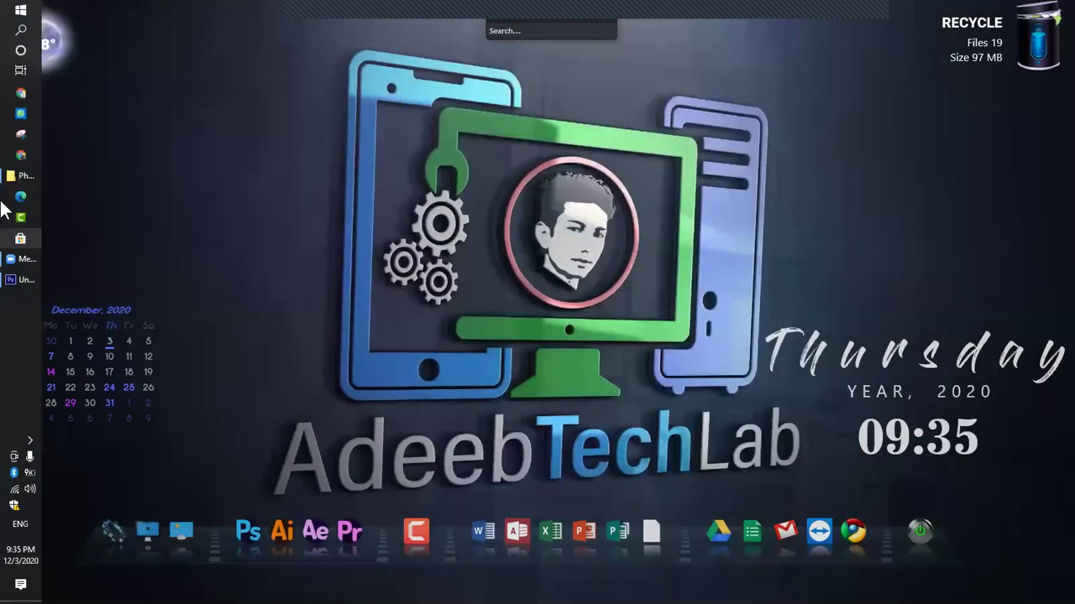
{"action": "left_click", "coordinate": [9, 280]}
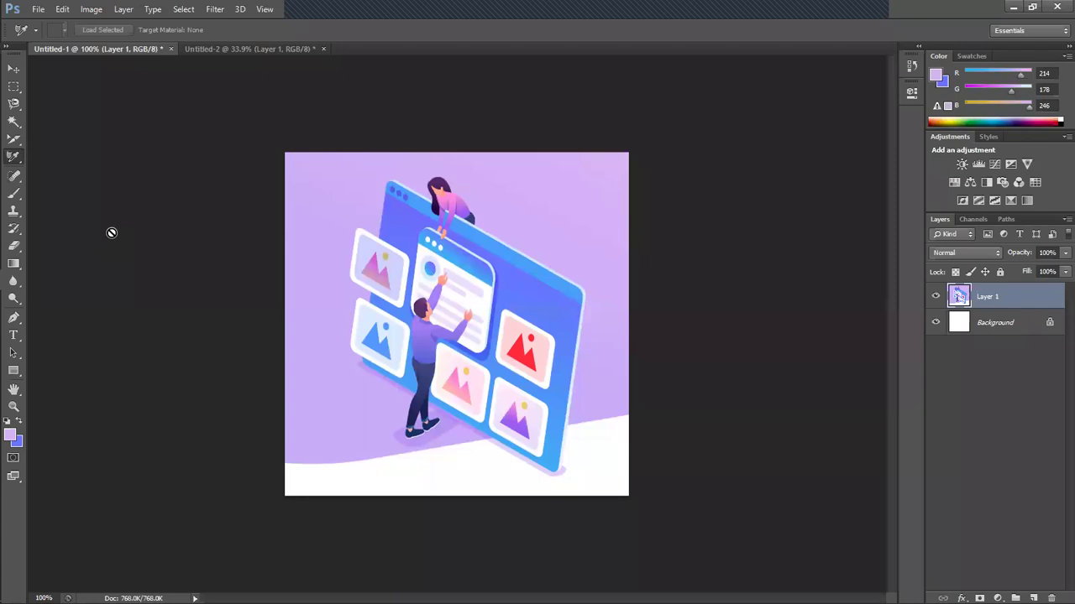
{"action": "right_click", "coordinate": [12, 158]}
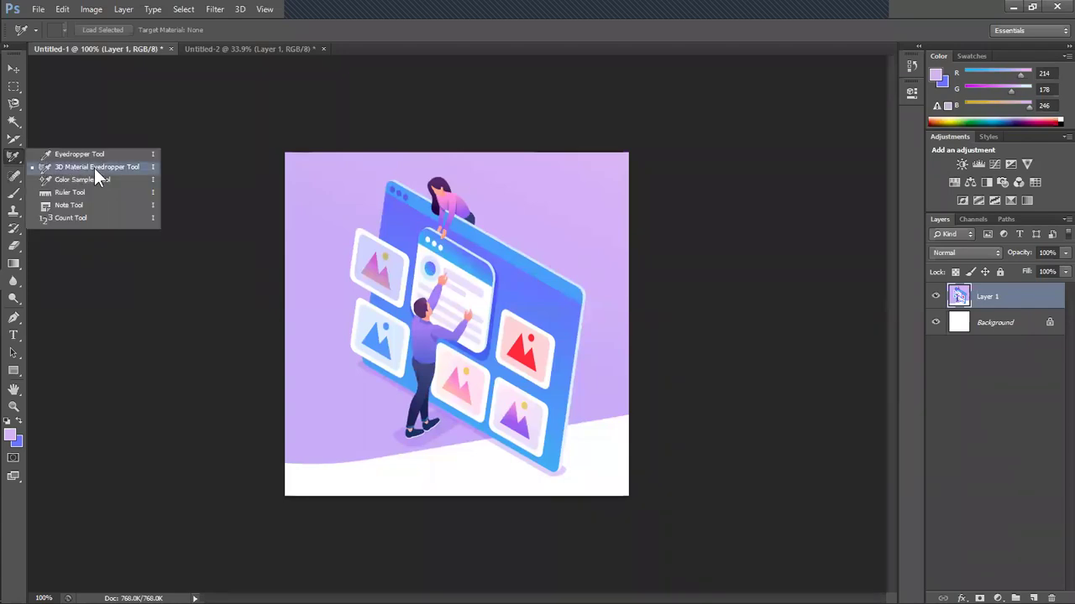
{"action": "left_click", "coordinate": [94, 168]}
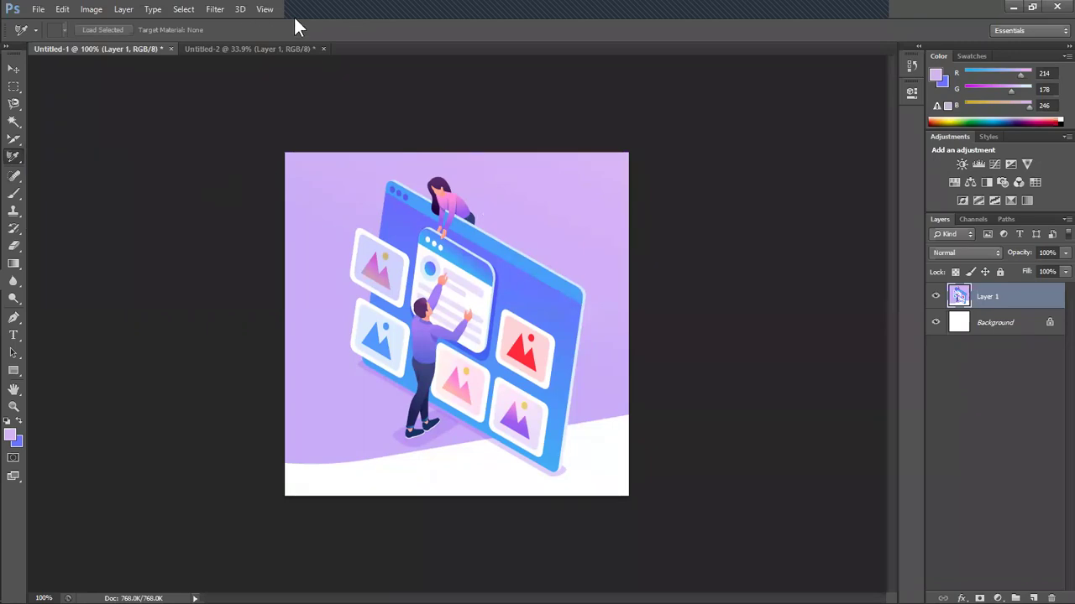
{"action": "left_click", "coordinate": [240, 8]}
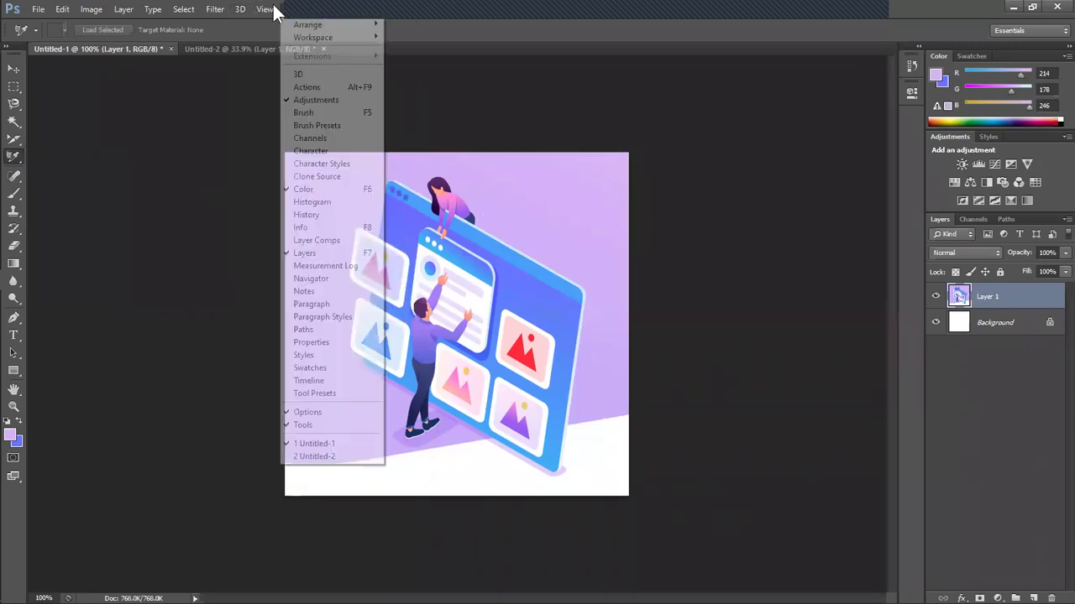
{"action": "left_click", "coordinate": [399, 9]}
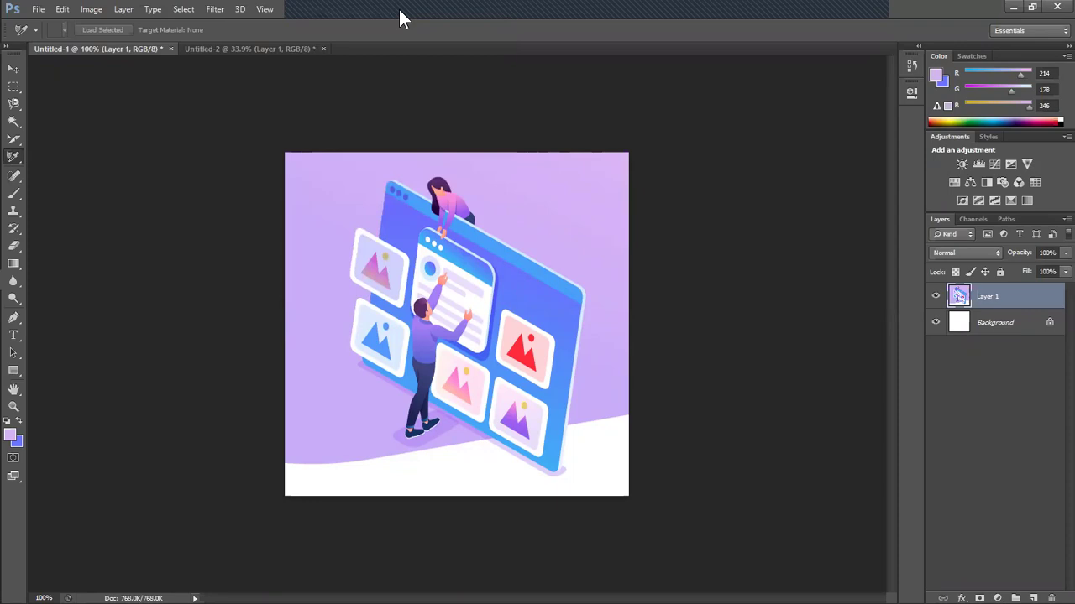
{"action": "right_click", "coordinate": [19, 160]}
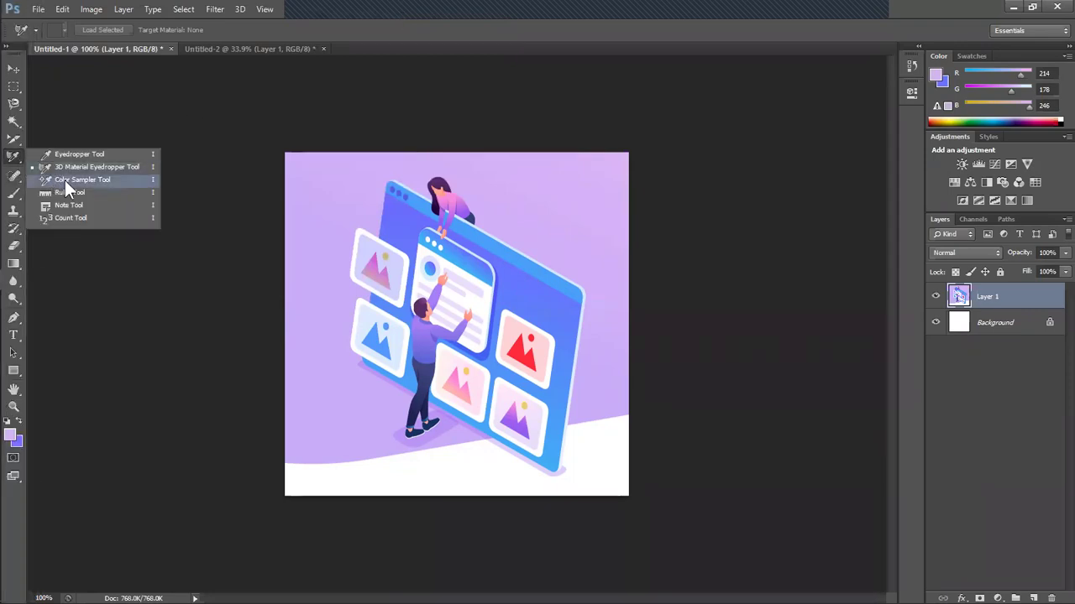
Place three colour samplers on the lilac background, then Alt-click to delete them.
{"action": "left_click", "coordinate": [65, 178]}
{"action": "left_click", "coordinate": [367, 199]}
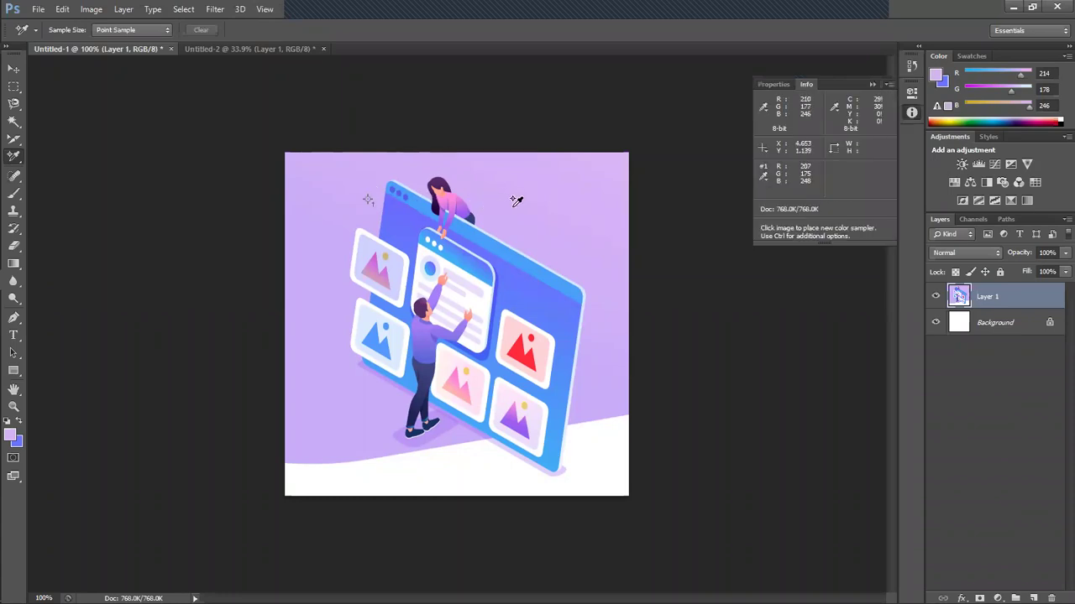
{"action": "left_click", "coordinate": [515, 207]}
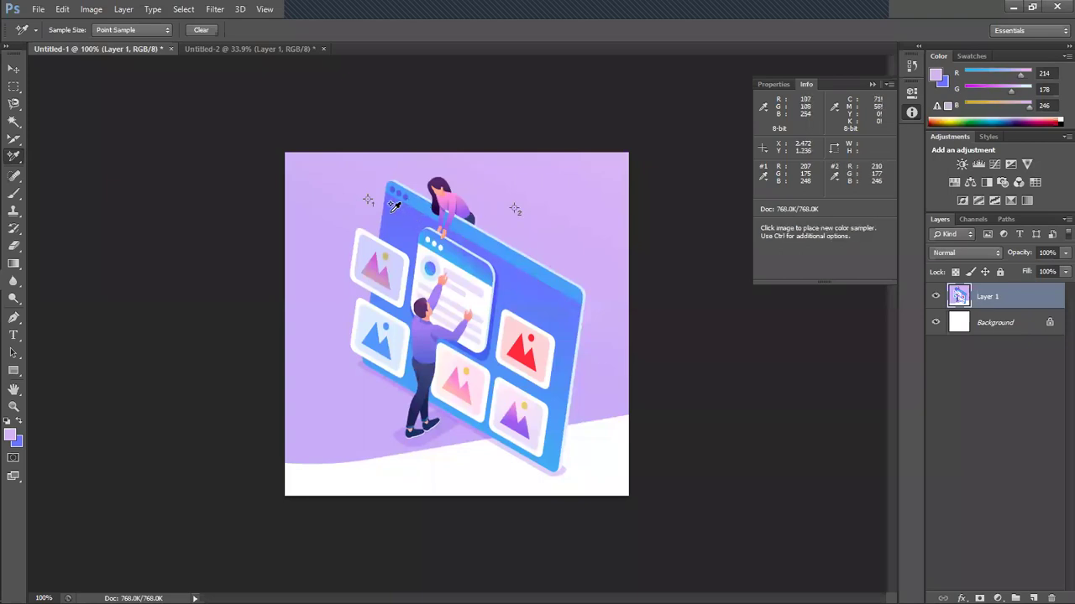
{"action": "left_click", "coordinate": [394, 200]}
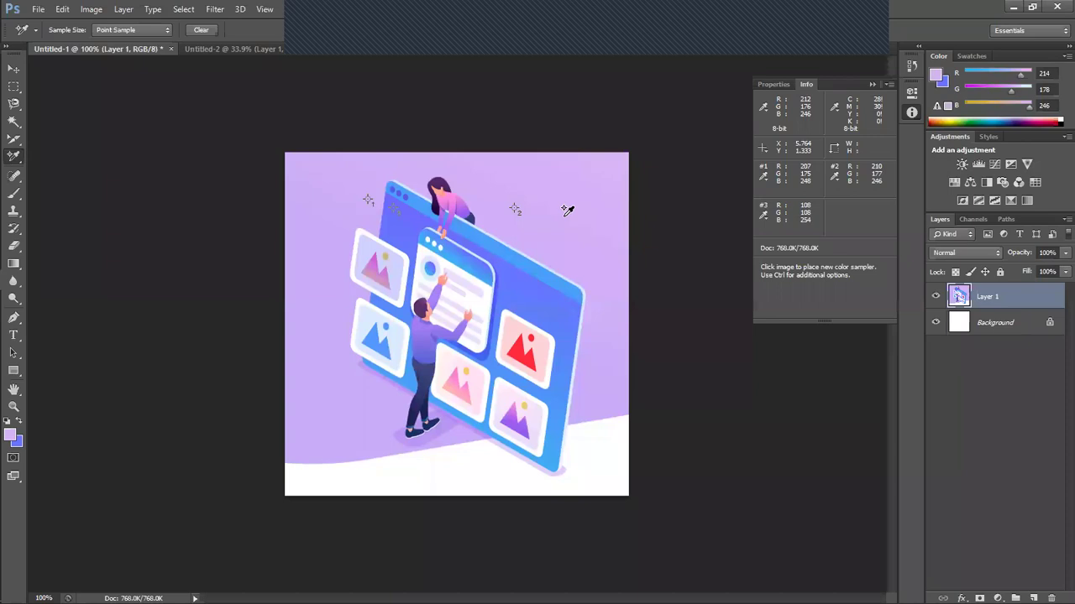
{"action": "key", "text": "ctrl"}
{"action": "key", "text": "ctrl+shift"}
{"action": "key", "text": "ctrl+alt"}
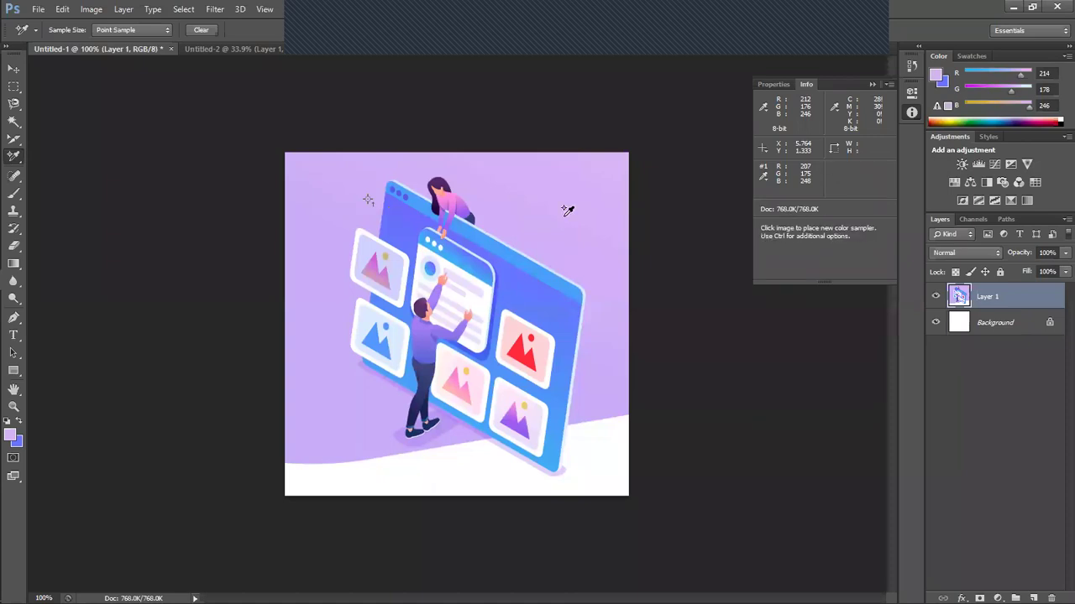
{"action": "key", "text": "alt"}
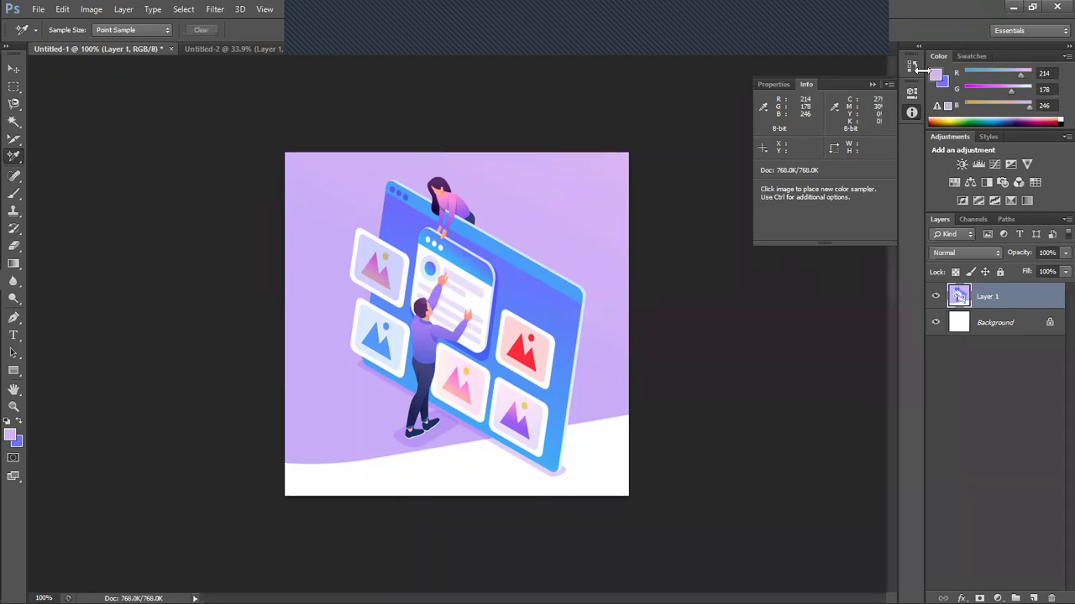
In History, view the Free Transform state, revert to Crop, and close the panel.
{"action": "left_click", "coordinate": [911, 67]}
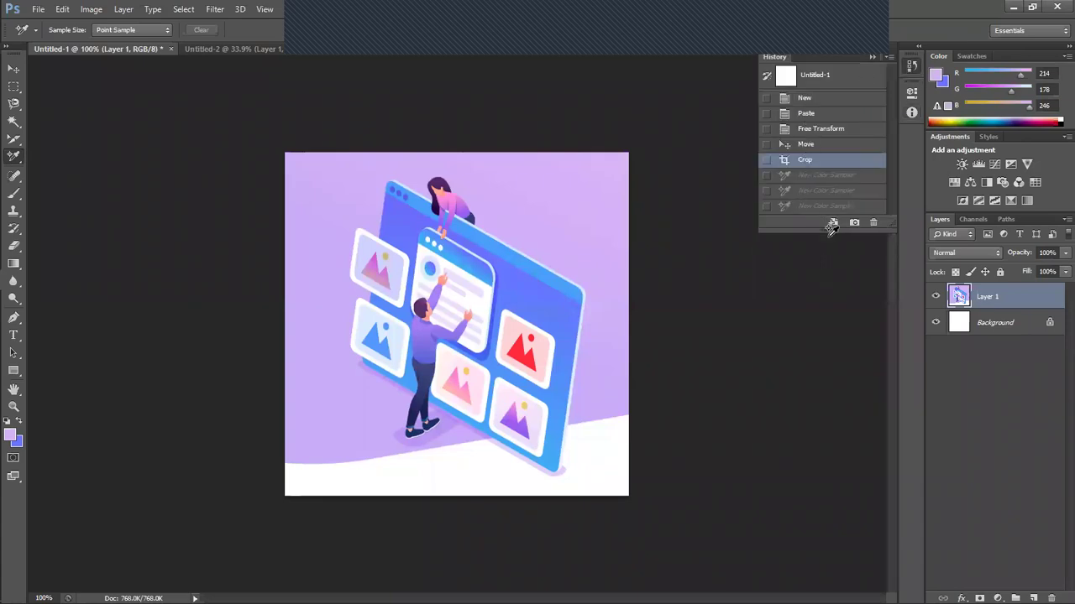
{"action": "left_click", "coordinate": [829, 238]}
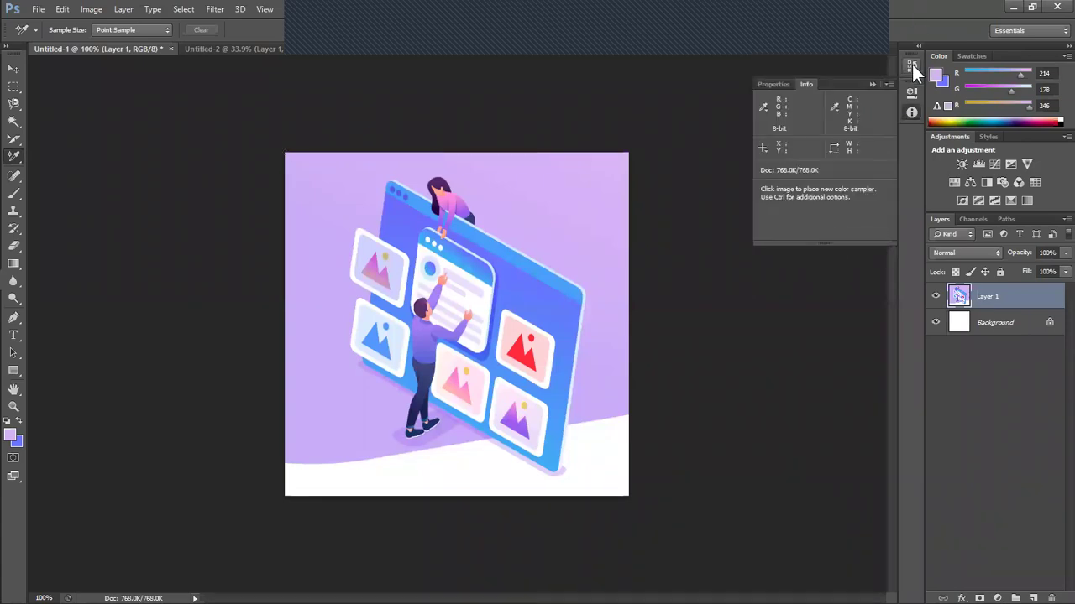
{"action": "left_click", "coordinate": [912, 67]}
{"action": "left_click_drag", "start_coordinate": [827, 242], "coordinate": [831, 433]}
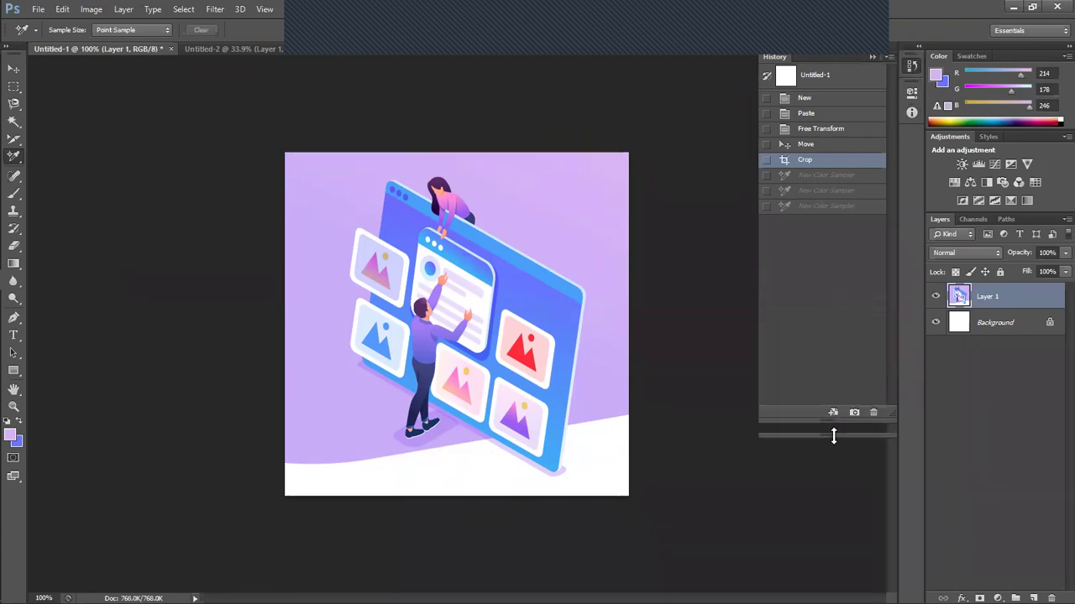
{"action": "left_click", "coordinate": [818, 128]}
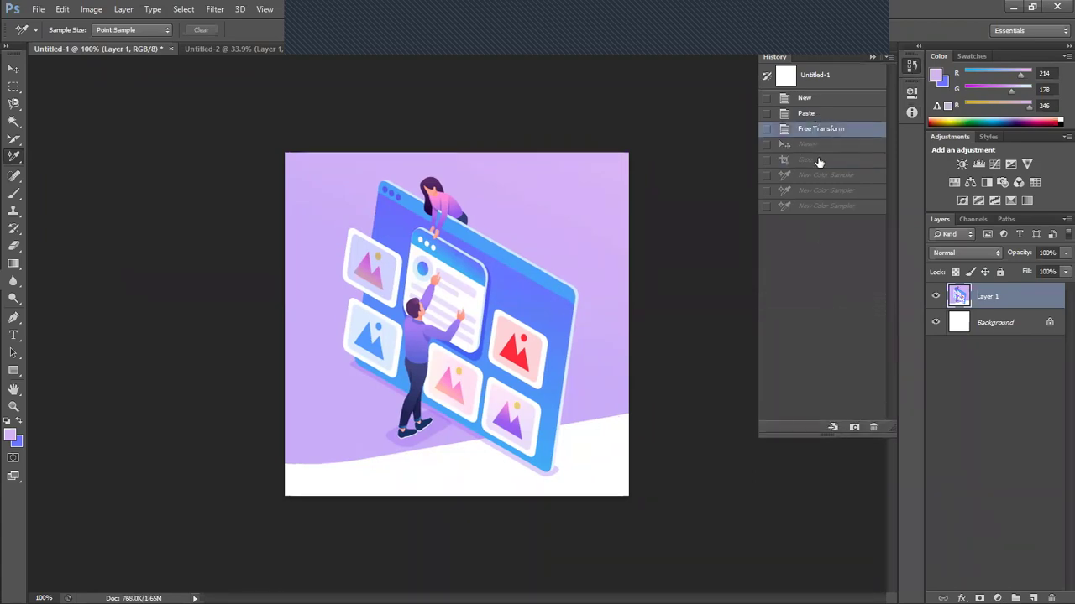
{"action": "left_click", "coordinate": [820, 160]}
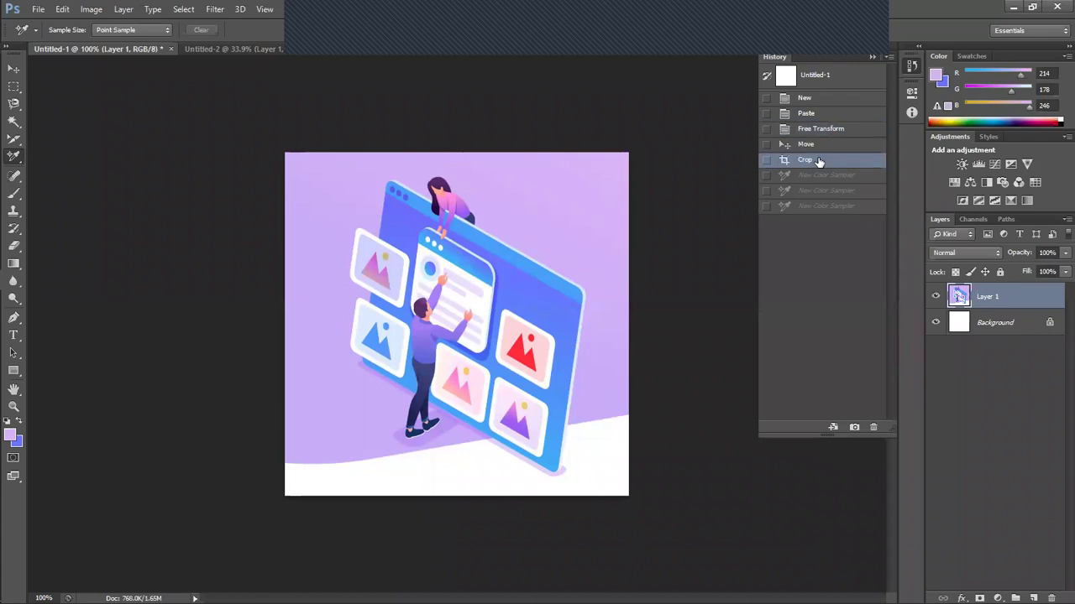
{"action": "left_click", "coordinate": [872, 56]}
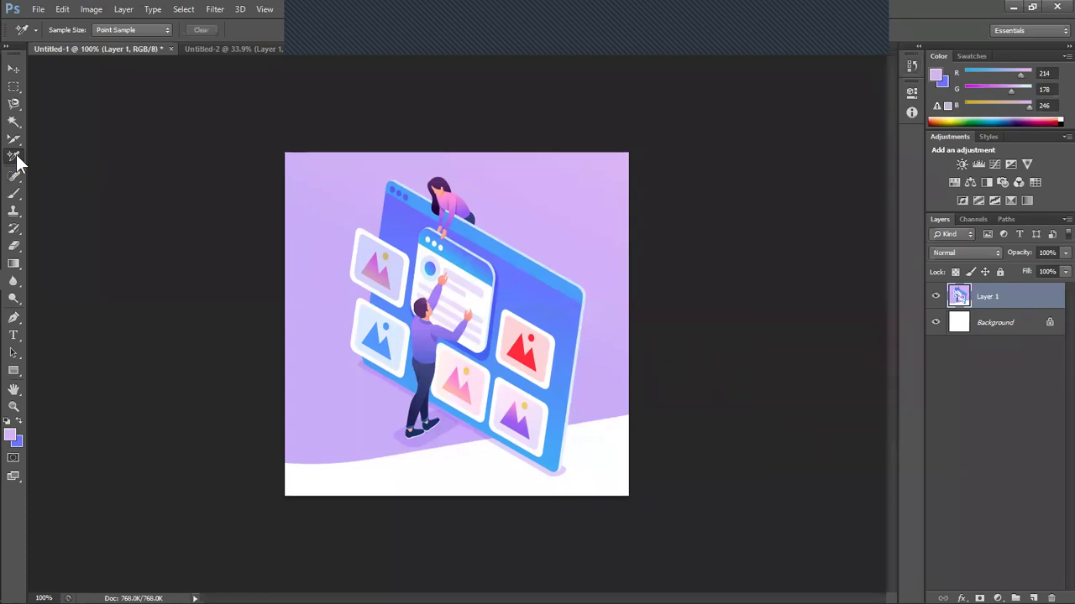
Place colour samplers on the background, blue window edge and white browser window, then clear them.
{"action": "right_click", "coordinate": [18, 156]}
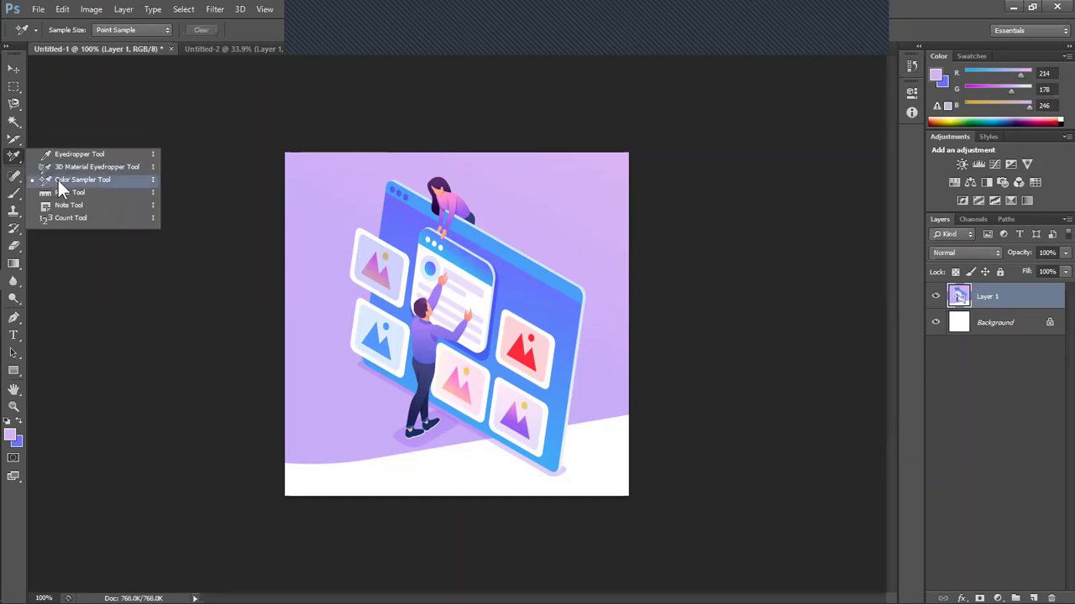
{"action": "left_click", "coordinate": [58, 180]}
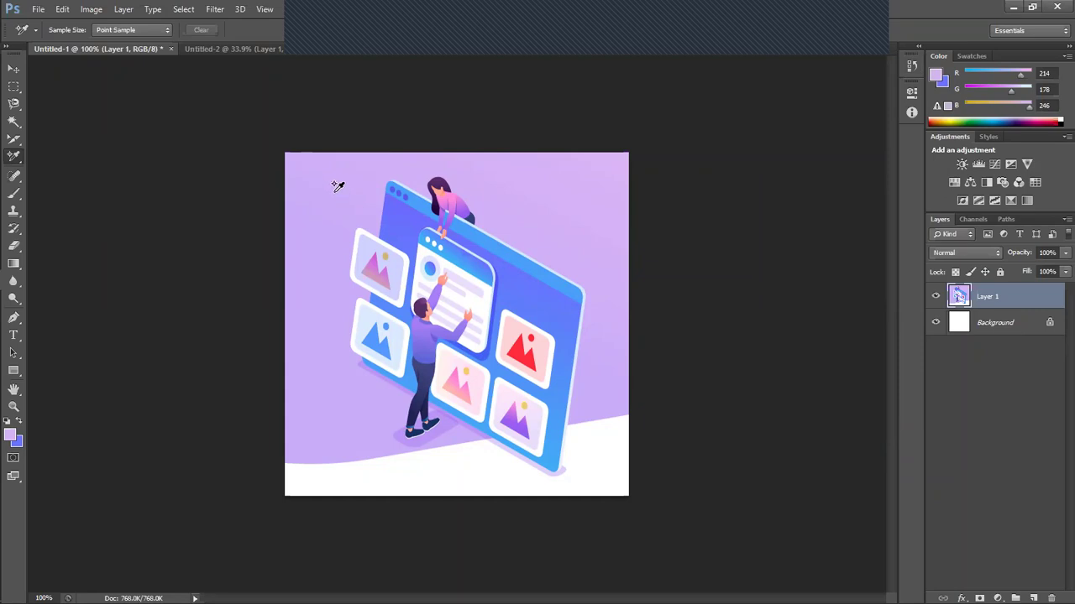
{"action": "left_click", "coordinate": [342, 191]}
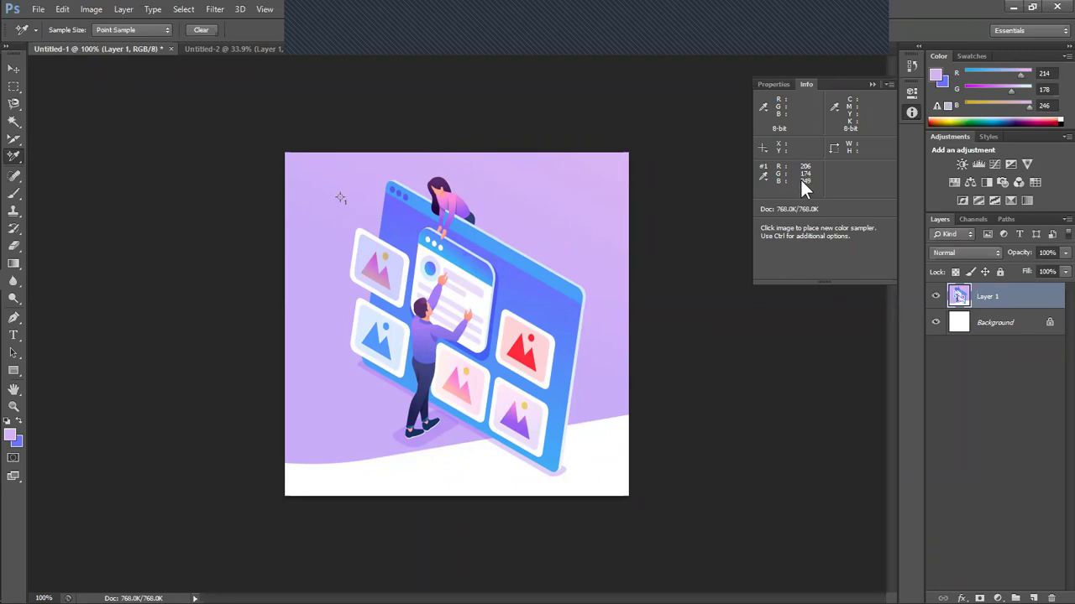
{"action": "left_click", "coordinate": [532, 271]}
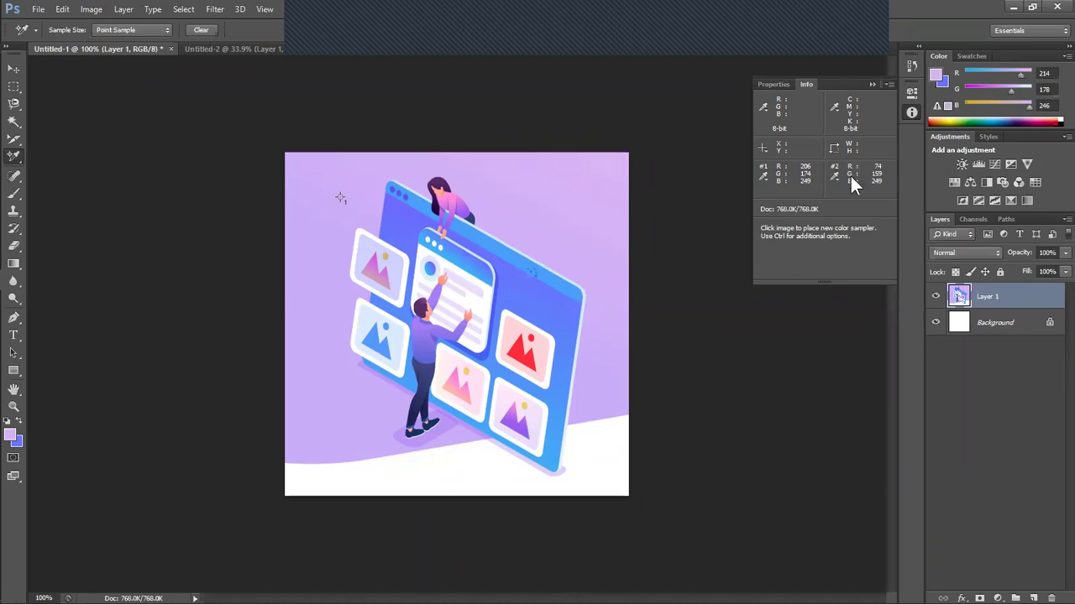
{"action": "left_click", "coordinate": [450, 269]}
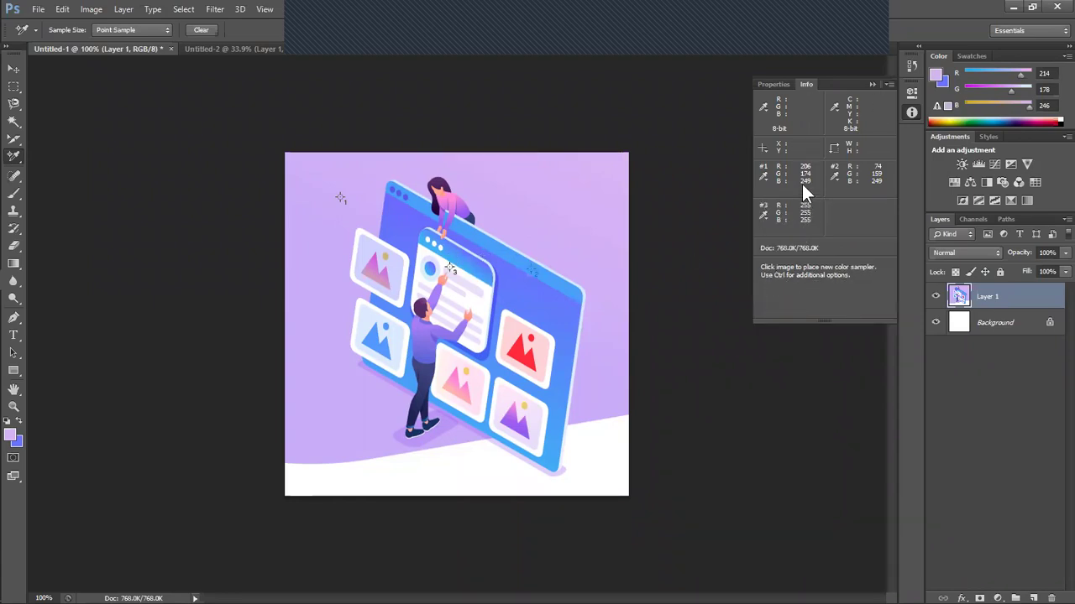
{"action": "left_click", "coordinate": [872, 85]}
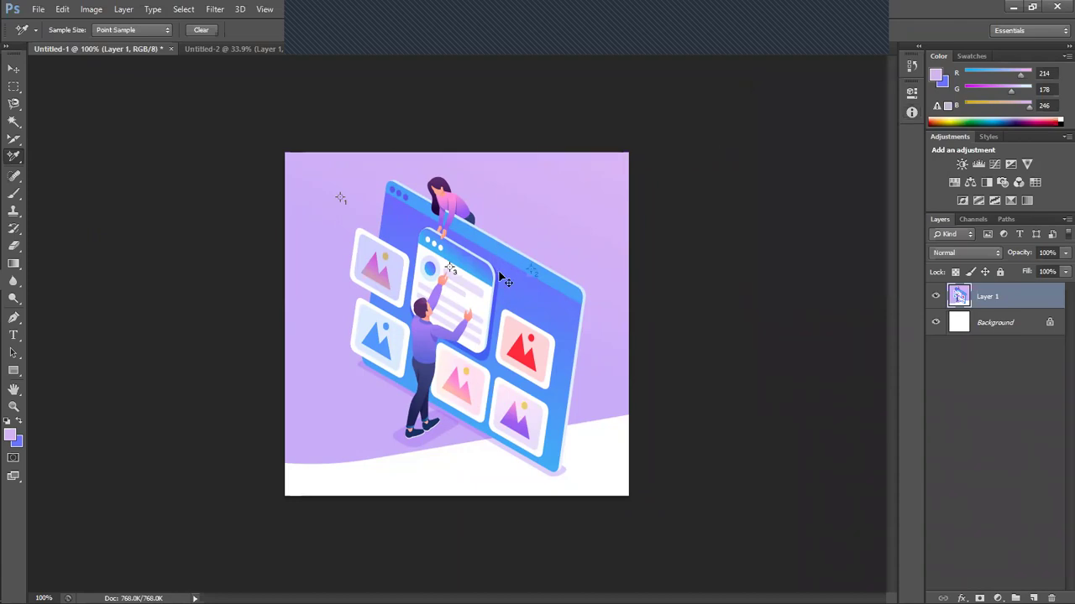
{"action": "left_click", "coordinate": [200, 30]}
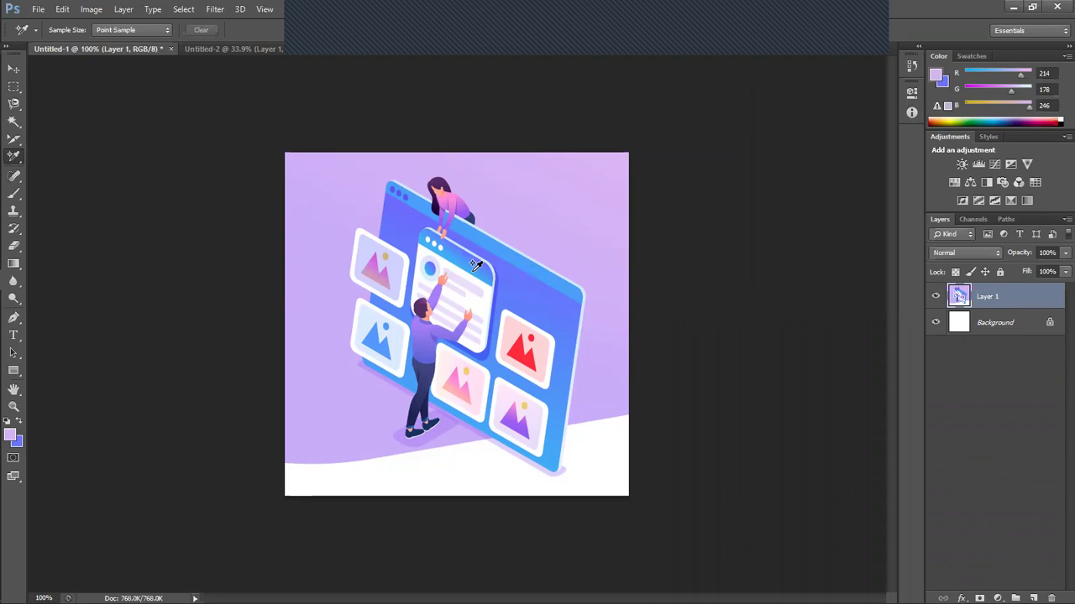
Measure the canvas across, down its left edge and corner to corner (723.37 px at -135.1°).
{"action": "right_click", "coordinate": [14, 157]}
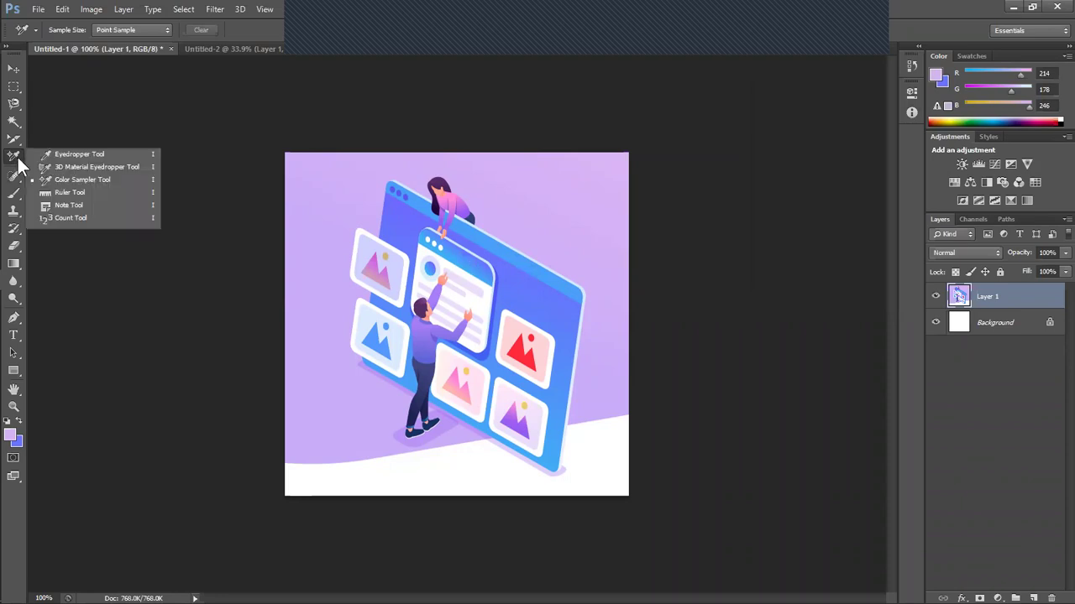
{"action": "left_click", "coordinate": [56, 192]}
{"action": "mouse_move", "coordinate": [296, 259]}
{"action": "left_mouse_down"}
{"action": "mouse_move", "coordinate": [583, 309]}
{"action": "mouse_move", "coordinate": [622, 279]}
{"action": "left_mouse_up"}
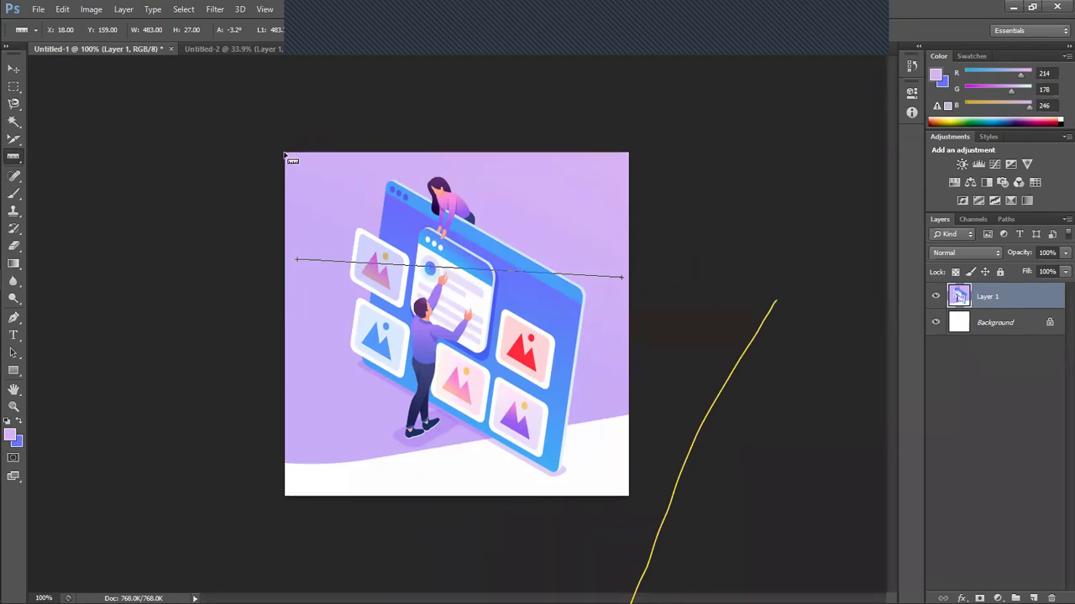
{"action": "left_click_drag", "start_coordinate": [285, 157], "coordinate": [295, 499]}
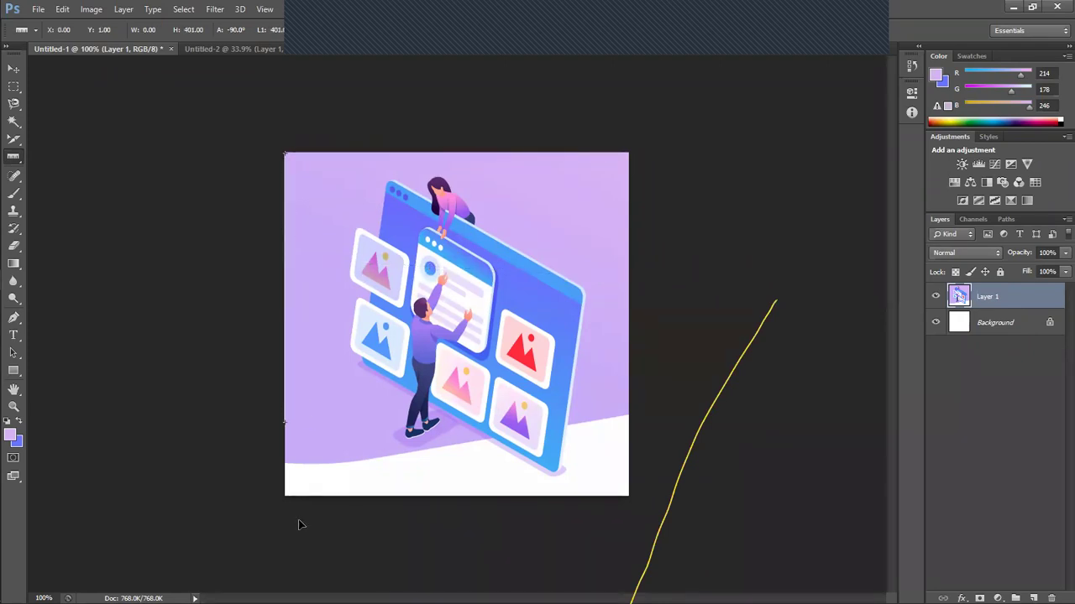
{"action": "mouse_move", "coordinate": [286, 497]}
{"action": "left_mouse_down"}
{"action": "mouse_move", "coordinate": [400, 285]}
{"action": "mouse_move", "coordinate": [502, 197]}
{"action": "left_mouse_up"}
{"action": "left_click_drag", "start_coordinate": [436, 109], "coordinate": [307, 249]}
{"action": "mouse_move", "coordinate": [308, 249]}
{"action": "left_mouse_down"}
{"action": "mouse_move", "coordinate": [293, 372]}
{"action": "mouse_move", "coordinate": [484, 151]}
{"action": "mouse_move", "coordinate": [286, 501]}
{"action": "left_mouse_up"}
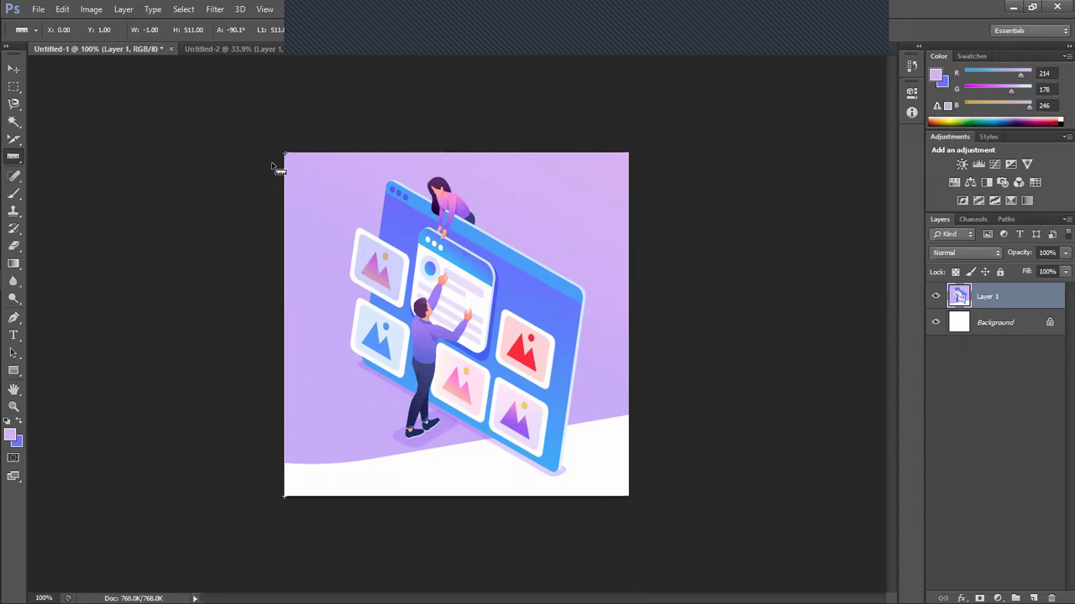
{"action": "mouse_move", "coordinate": [286, 156]}
{"action": "left_mouse_down"}
{"action": "mouse_move", "coordinate": [397, 267]}
{"action": "mouse_move", "coordinate": [629, 156]}
{"action": "left_mouse_up"}
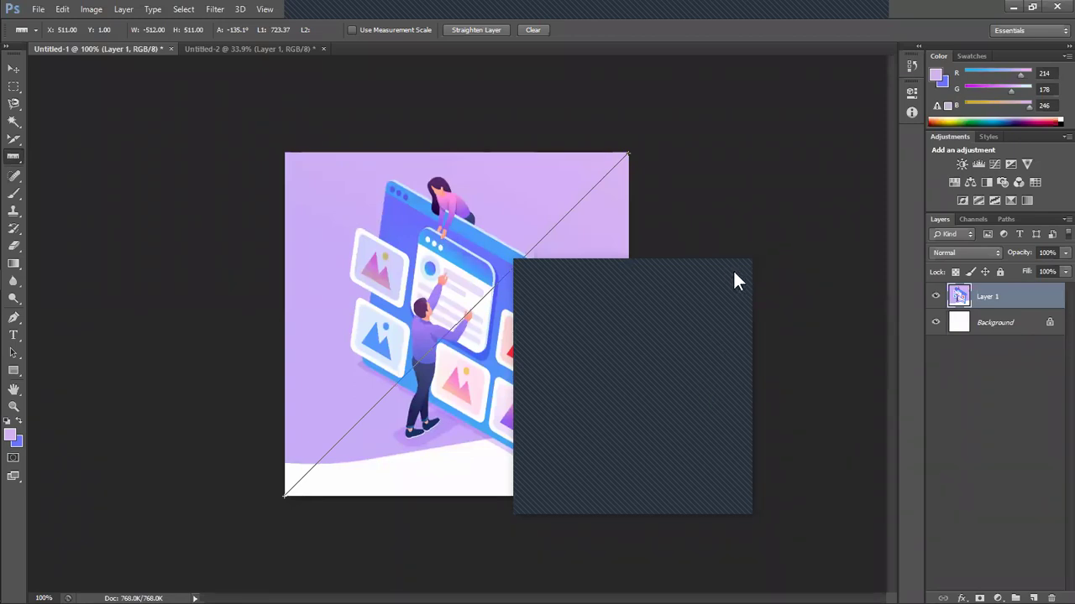
Select the Move tool, switch to the PhotoshopPortable folder window, and open the Start menu.
{"action": "left_click", "coordinate": [15, 69]}
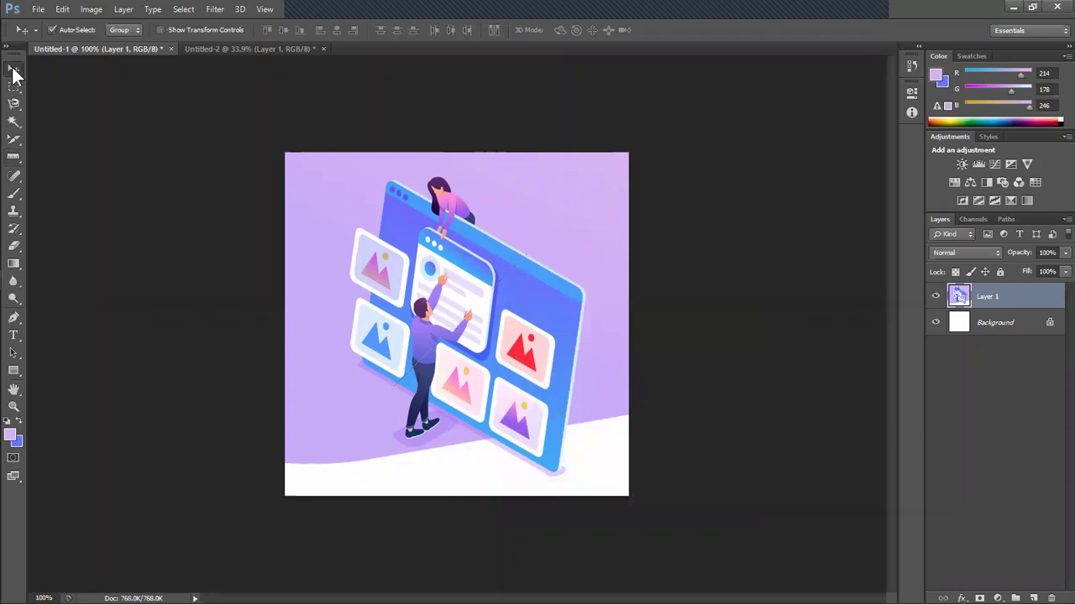
{"action": "key", "text": "alt+Tab"}
{"action": "key", "text": "alt+Tab"}
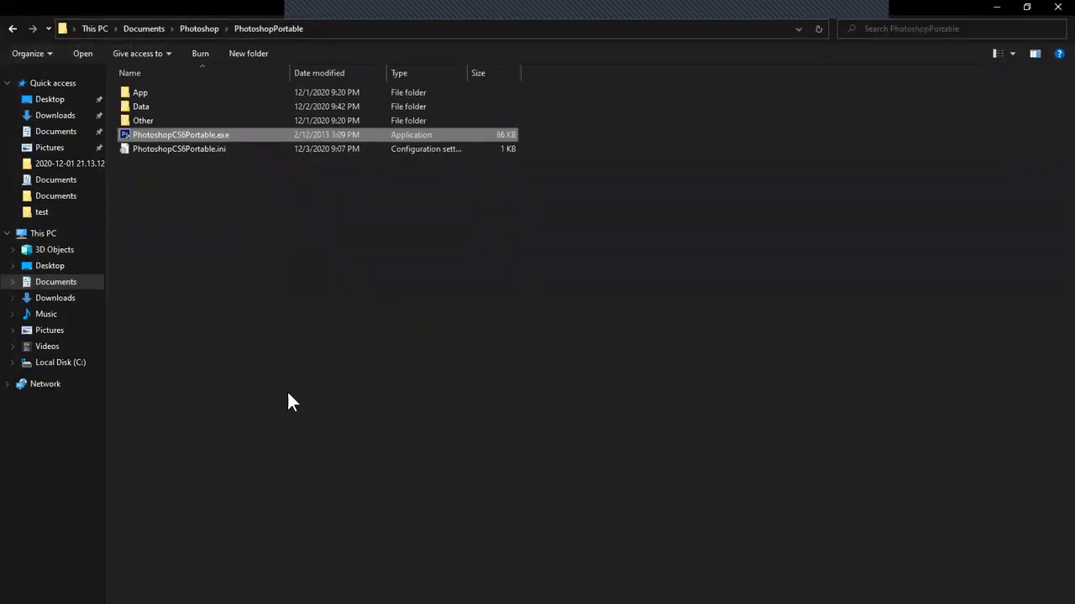
{"action": "key", "text": "super"}
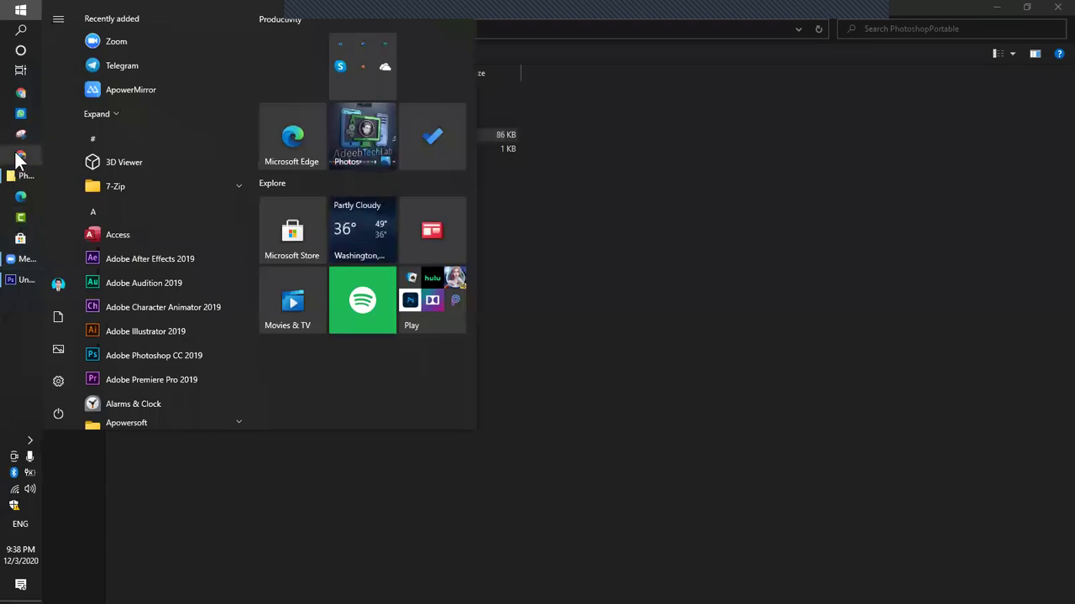
Open a Chrome window and search Google for 'back' to find background images.
{"action": "left_click", "coordinate": [17, 158]}
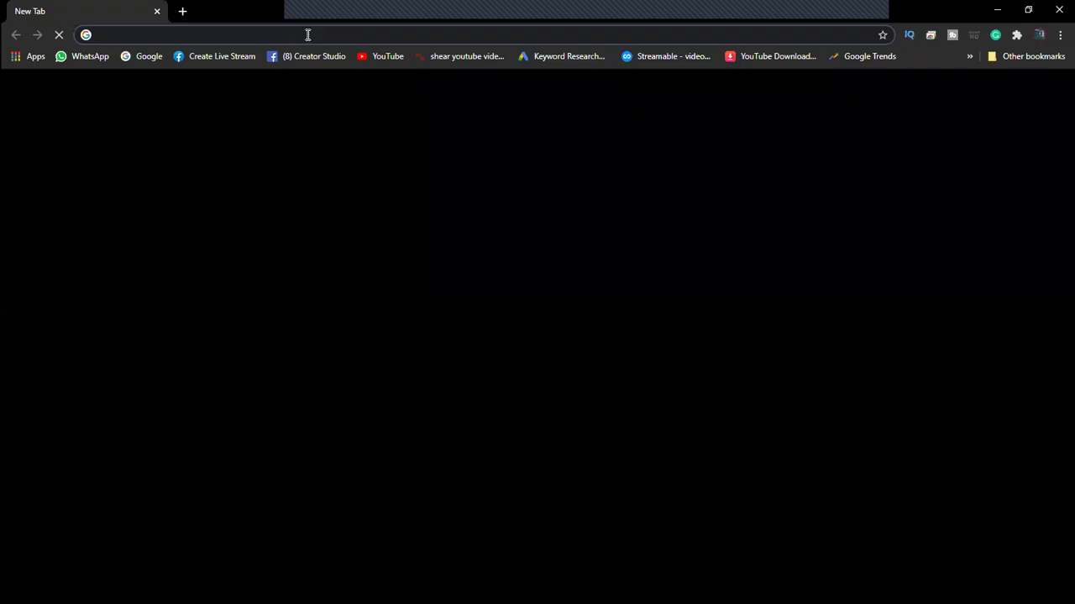
{"action": "left_click", "coordinate": [307, 34]}
{"action": "type", "text": "back"}
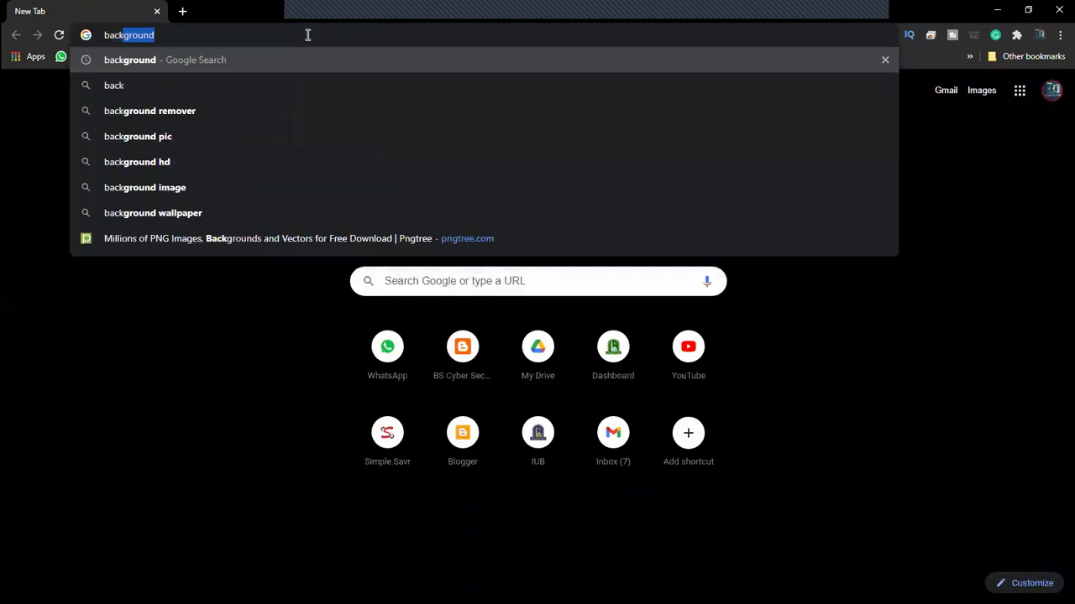
{"action": "key", "text": "Return"}
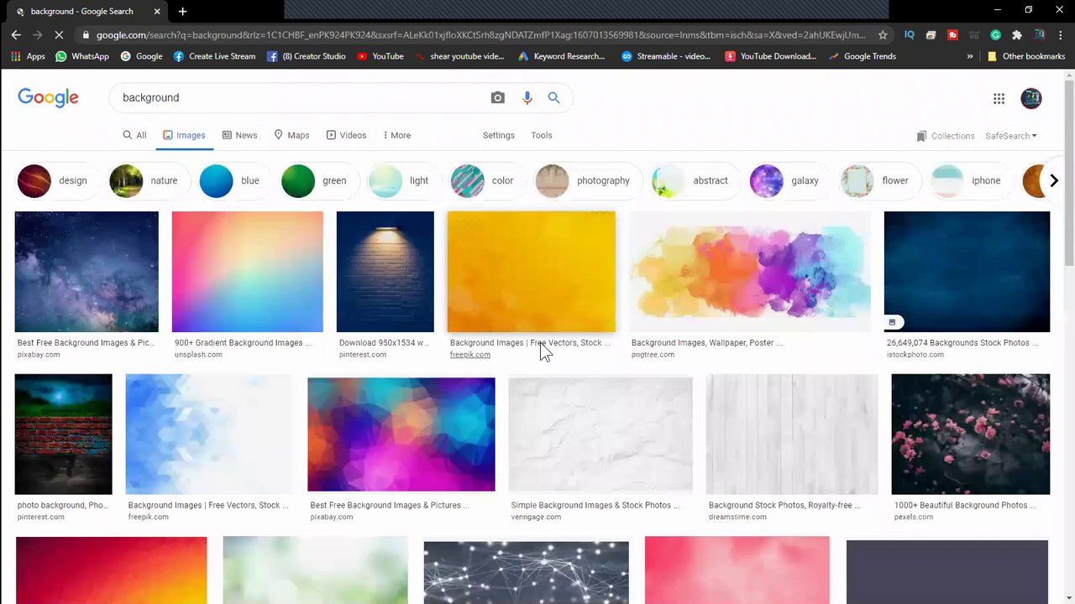
In Photoshop, delete the illustration layer from the canvas.
{"action": "key", "text": "alt+Tab"}
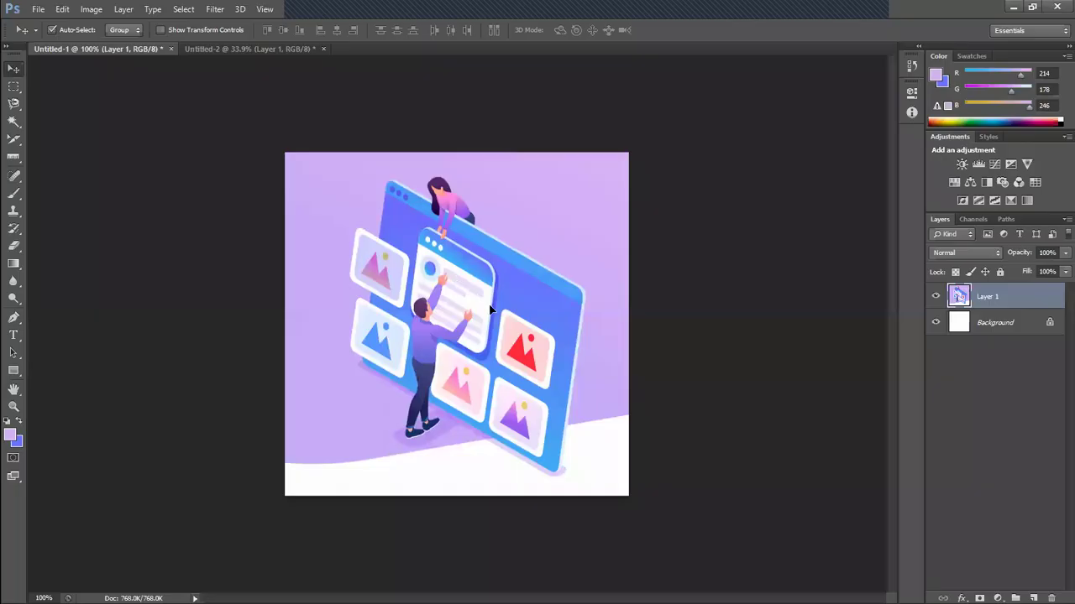
{"action": "left_click_drag", "start_coordinate": [490, 310], "coordinate": [496, 314]}
{"action": "key", "text": "Delete"}
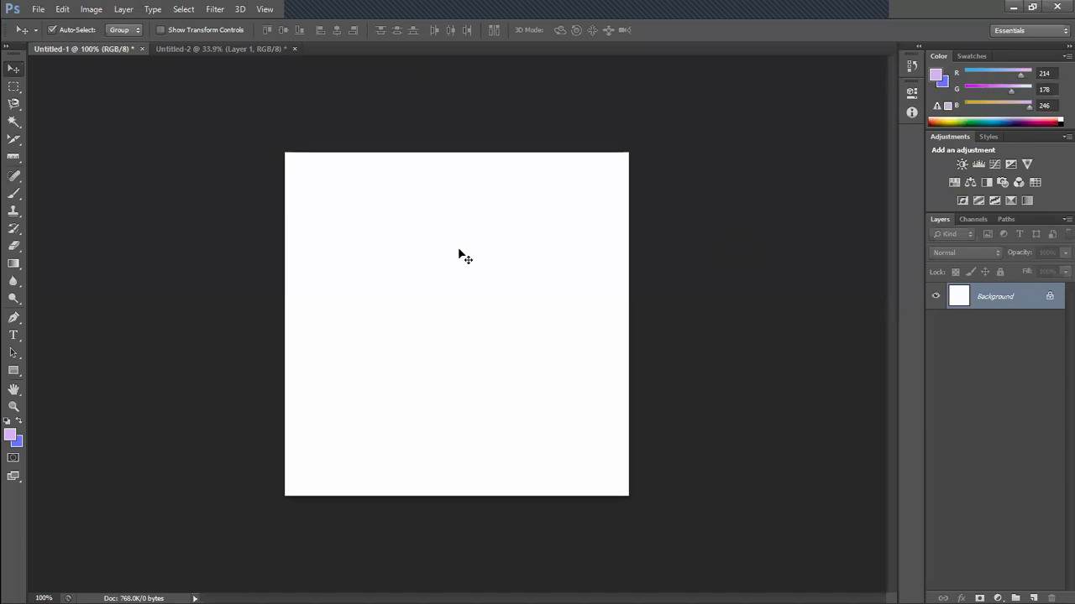
Preview the colourful watercolor splash result in Google Images and copy the image.
{"action": "key", "text": "alt+Tab"}
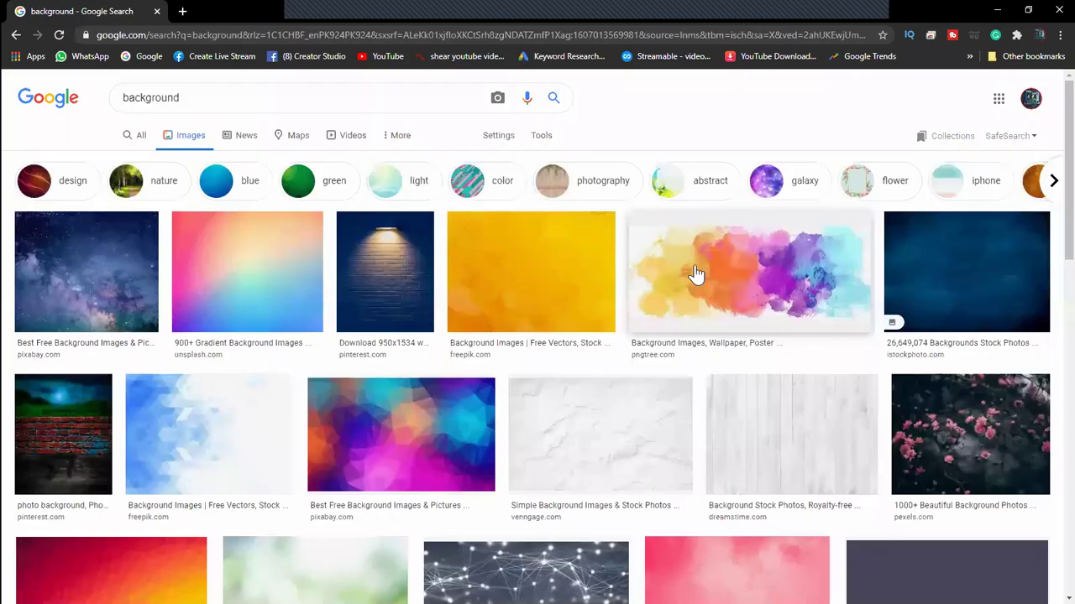
{"action": "left_click", "coordinate": [774, 282]}
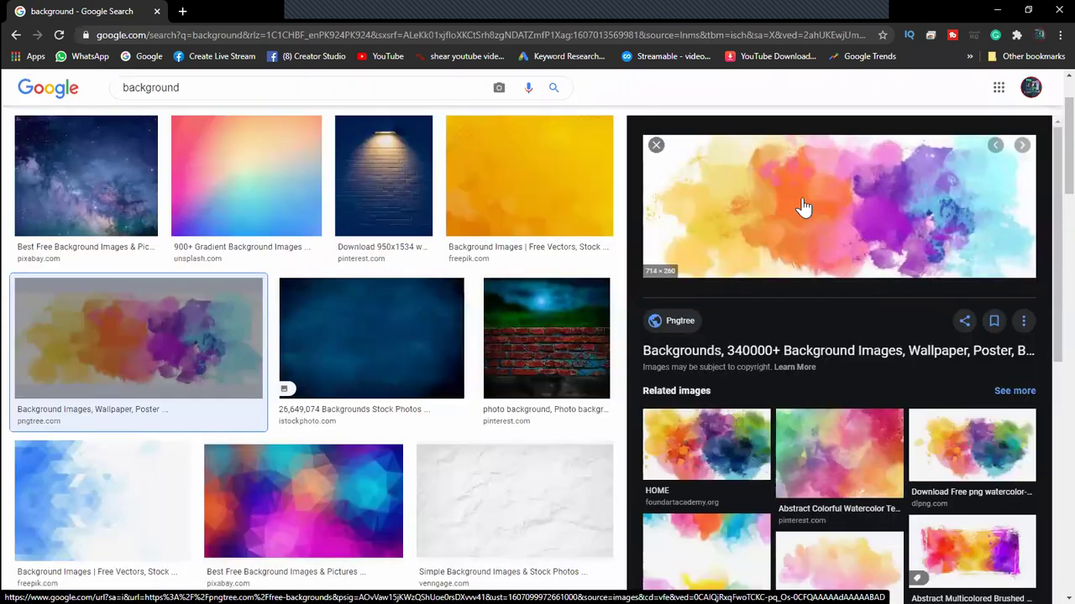
{"action": "right_click", "coordinate": [763, 227]}
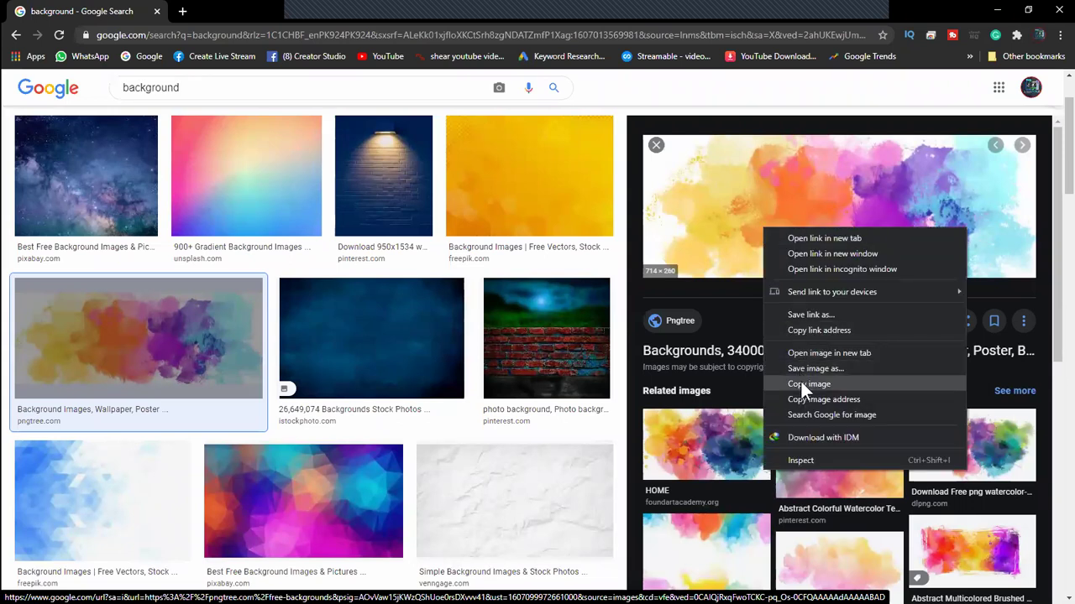
{"action": "left_click", "coordinate": [801, 378]}
{"action": "key", "text": "alt+Tab"}
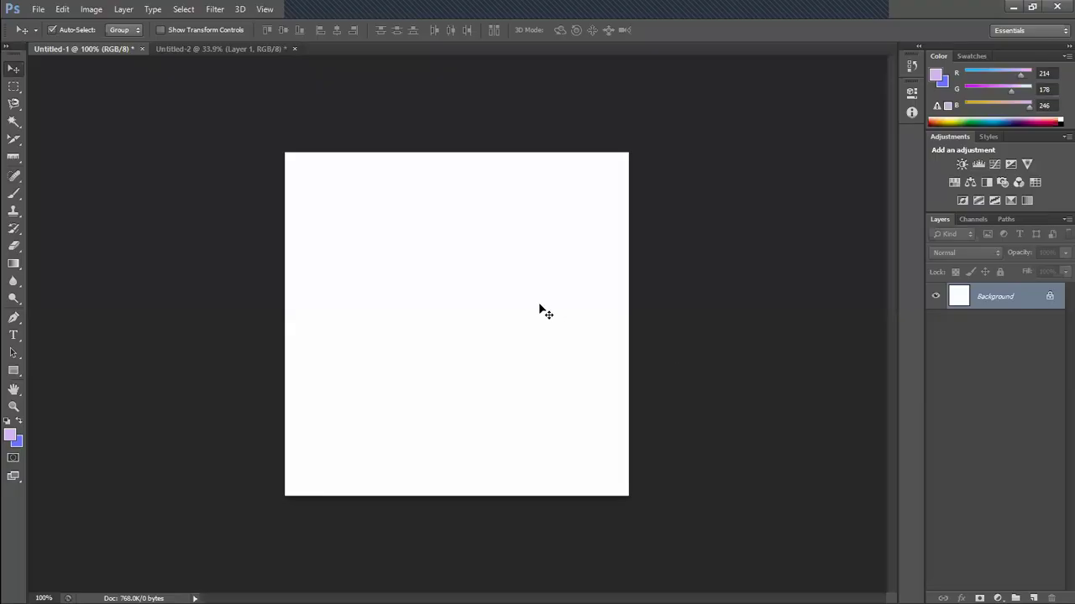
Paste the watercolor as a new layer, stretch it vertically to fill the canvas, and position it.
{"action": "key", "text": "ctrl+v"}
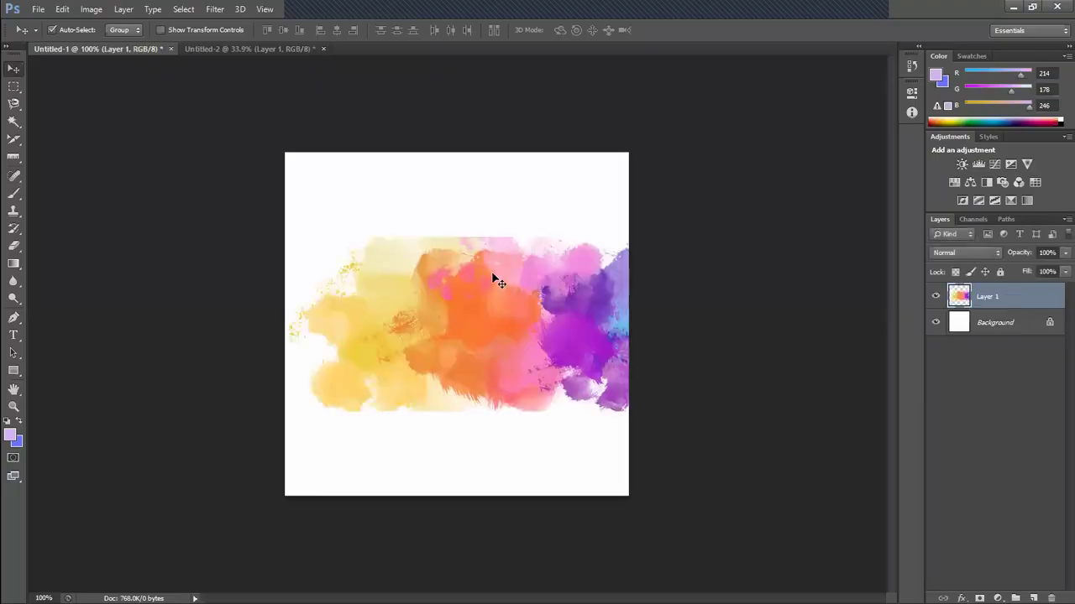
{"action": "left_click_drag", "start_coordinate": [461, 292], "coordinate": [462, 327]}
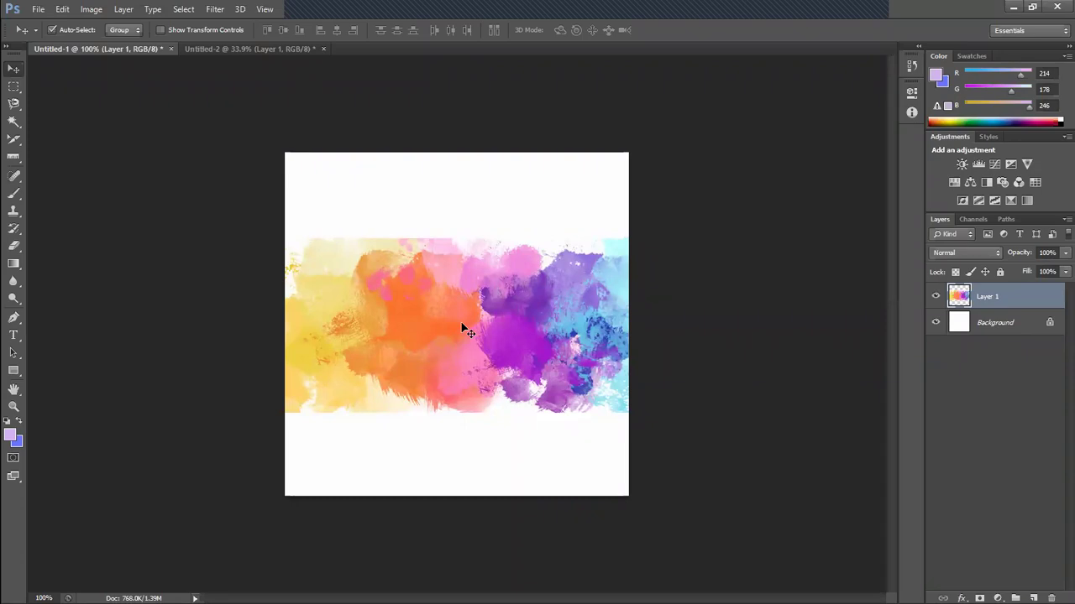
{"action": "key", "text": "ctrl+t"}
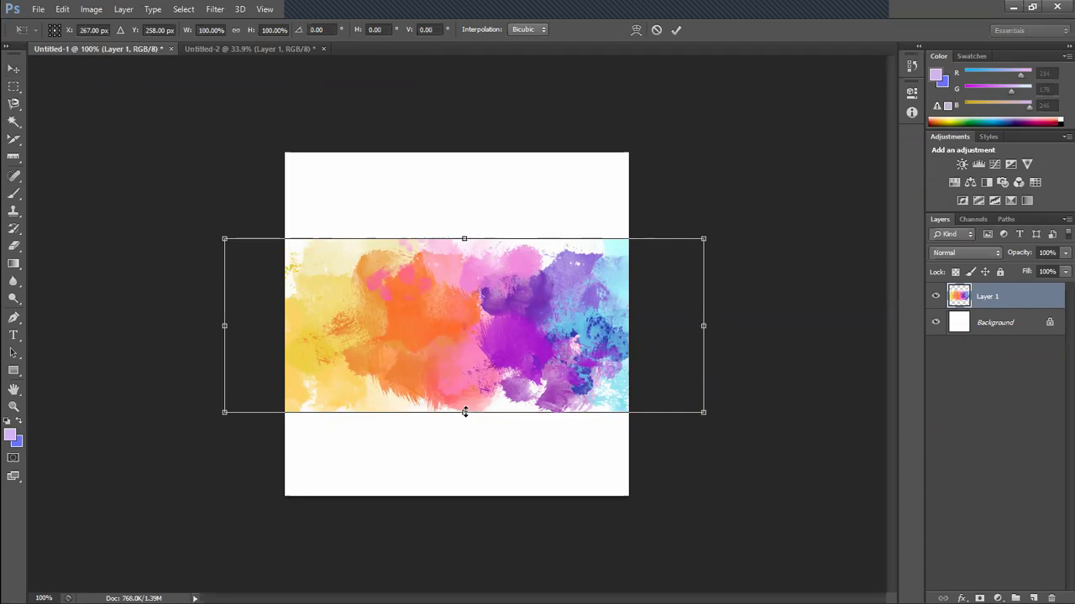
{"action": "left_click_drag", "start_coordinate": [464, 412], "coordinate": [484, 498]}
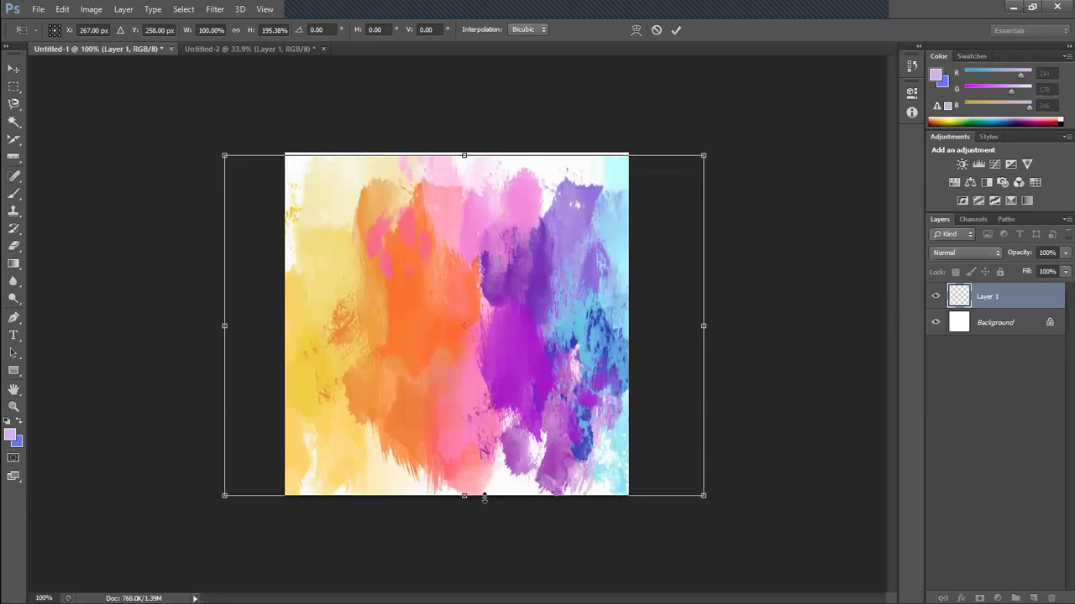
{"action": "key", "text": "Return"}
{"action": "left_click_drag", "start_coordinate": [475, 424], "coordinate": [474, 406]}
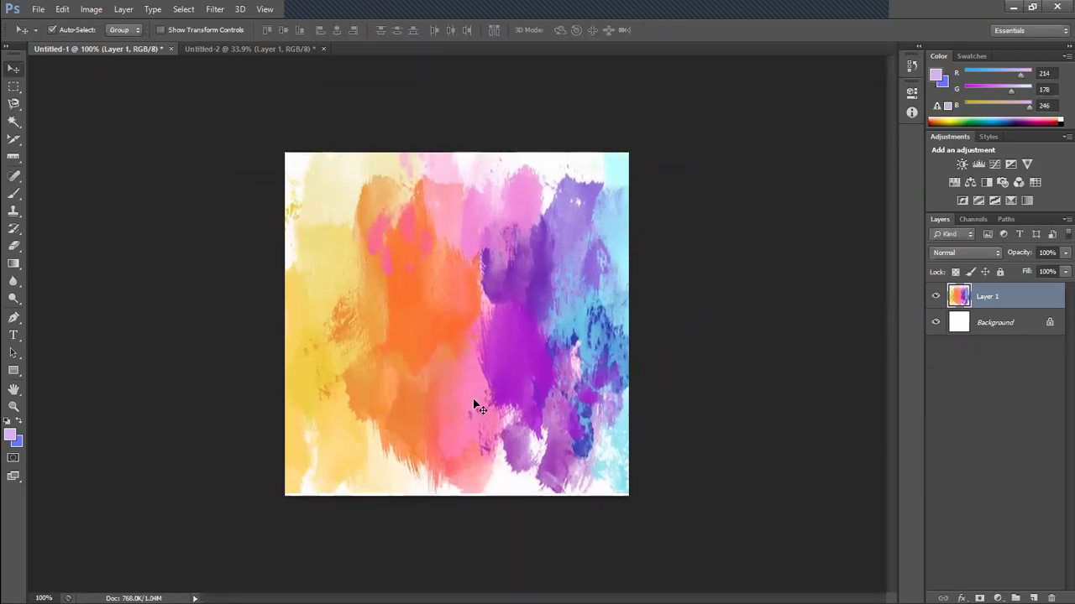
{"action": "key", "text": "alt+Tab"}
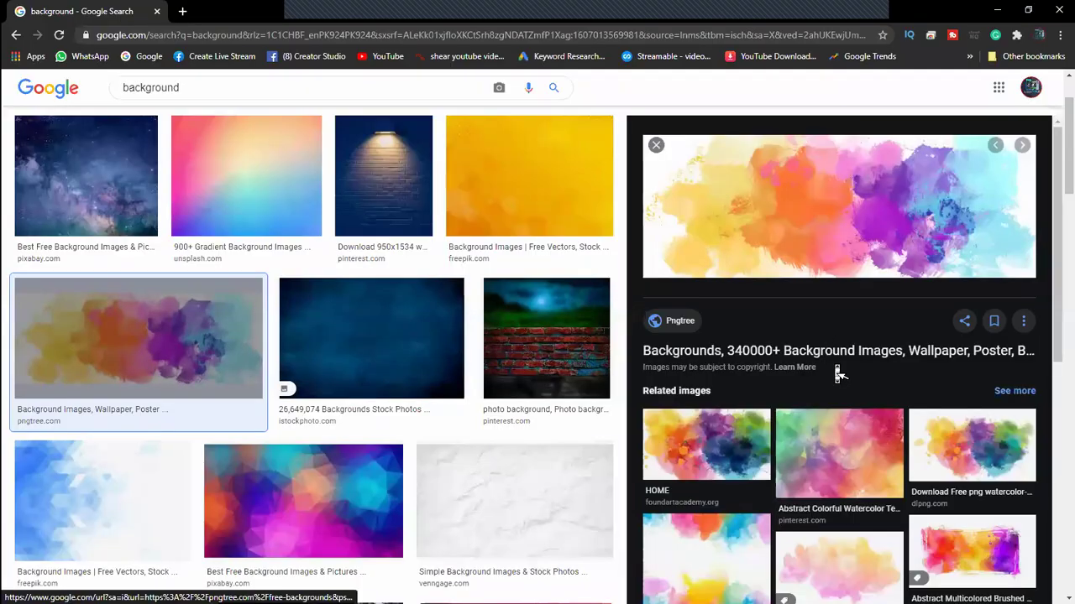
Scroll the results, preview the brick-wall night-sky background, and copy that image.
{"action": "scroll", "coordinate": [838, 375], "scroll_direction": "down", "scroll_amount": 5}
{"action": "left_click", "coordinate": [542, 348]}
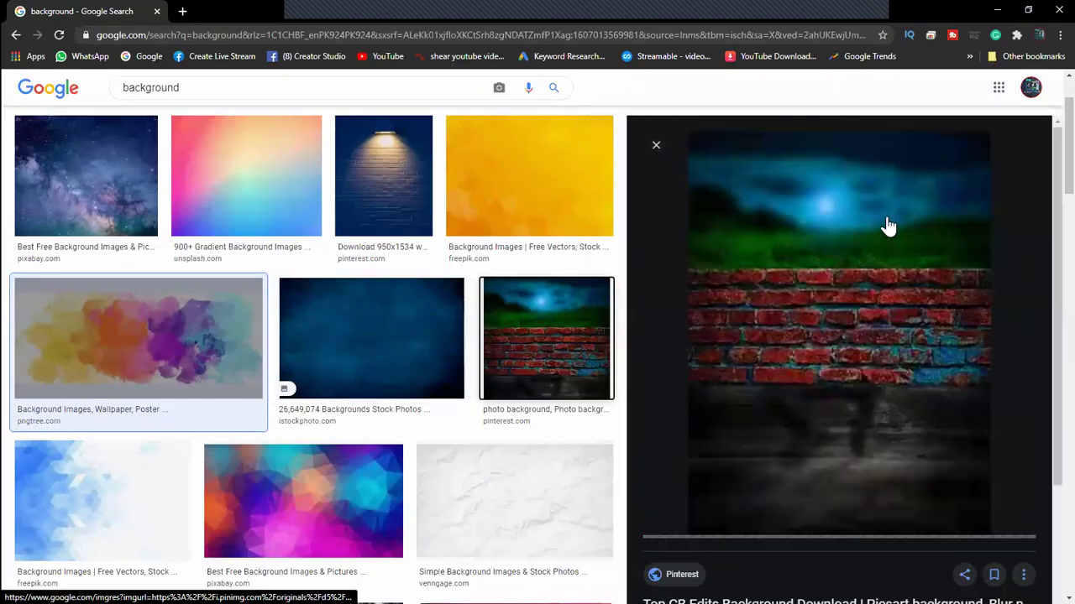
{"action": "right_click", "coordinate": [833, 304]}
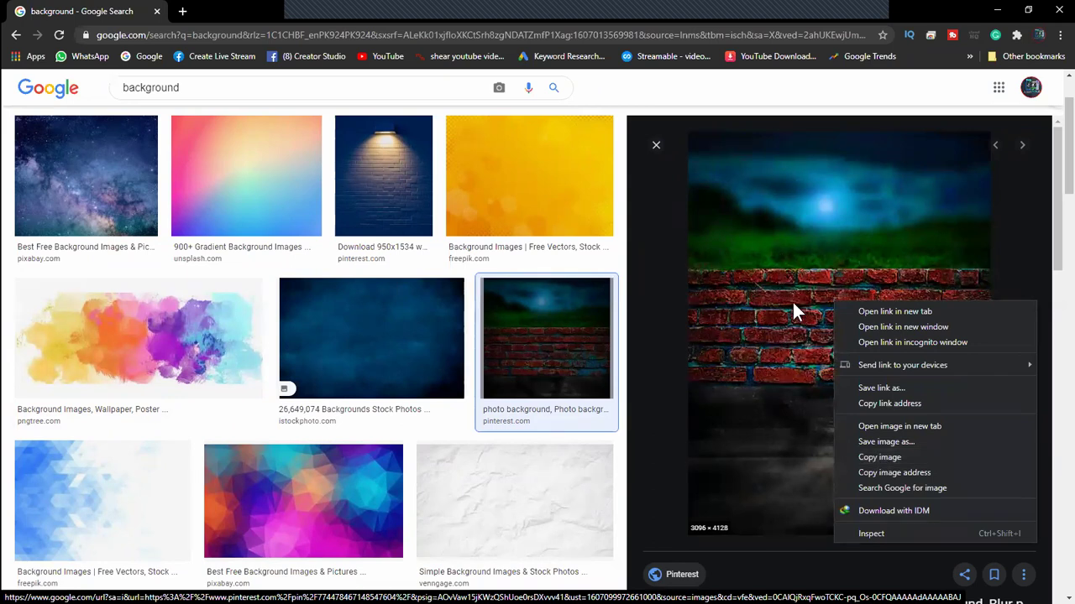
{"action": "right_click", "coordinate": [782, 247]}
{"action": "right_click", "coordinate": [781, 246]}
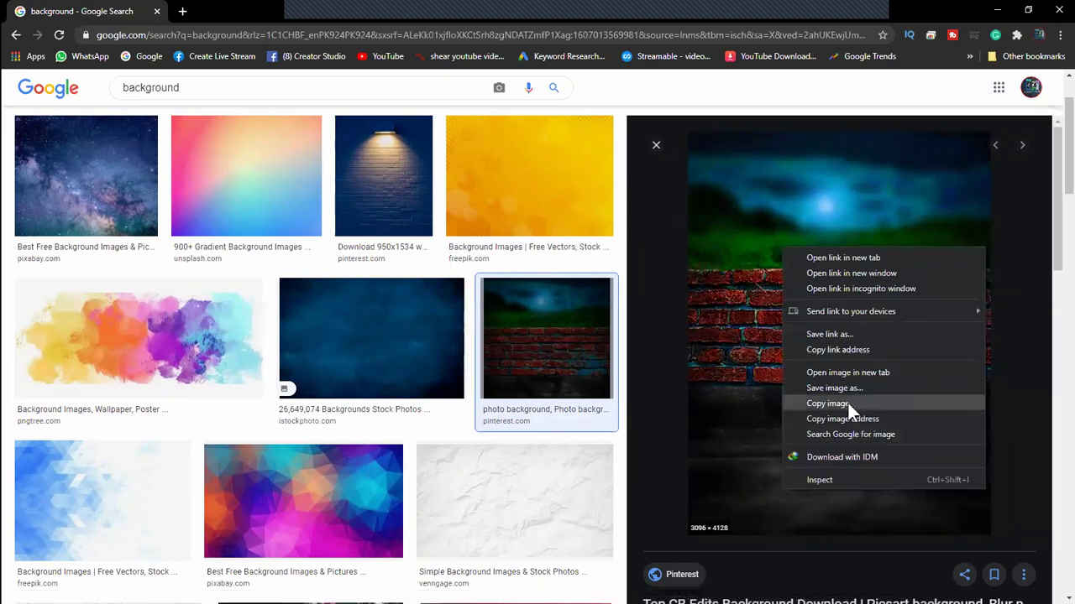
{"action": "left_click", "coordinate": [848, 406]}
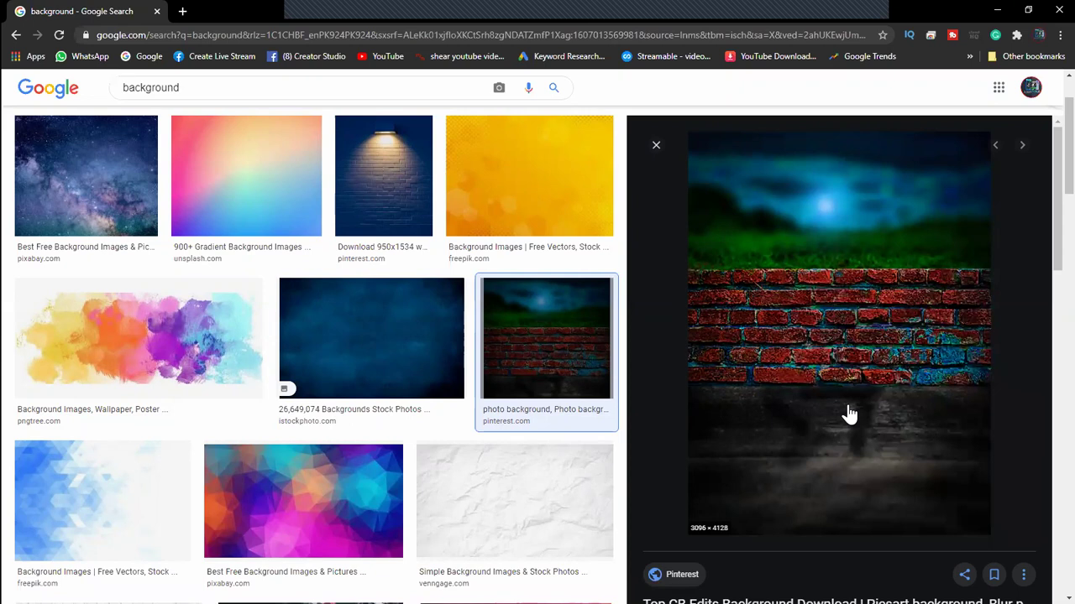
{"action": "right_click", "coordinate": [848, 413]}
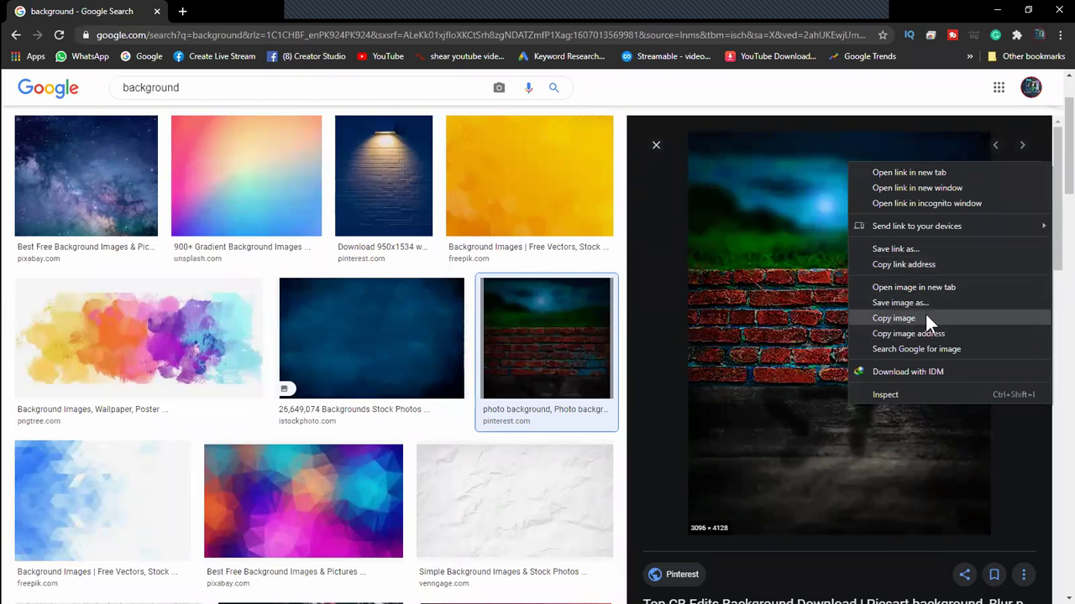
{"action": "left_click", "coordinate": [926, 320]}
{"action": "key", "text": "alt+Tab"}
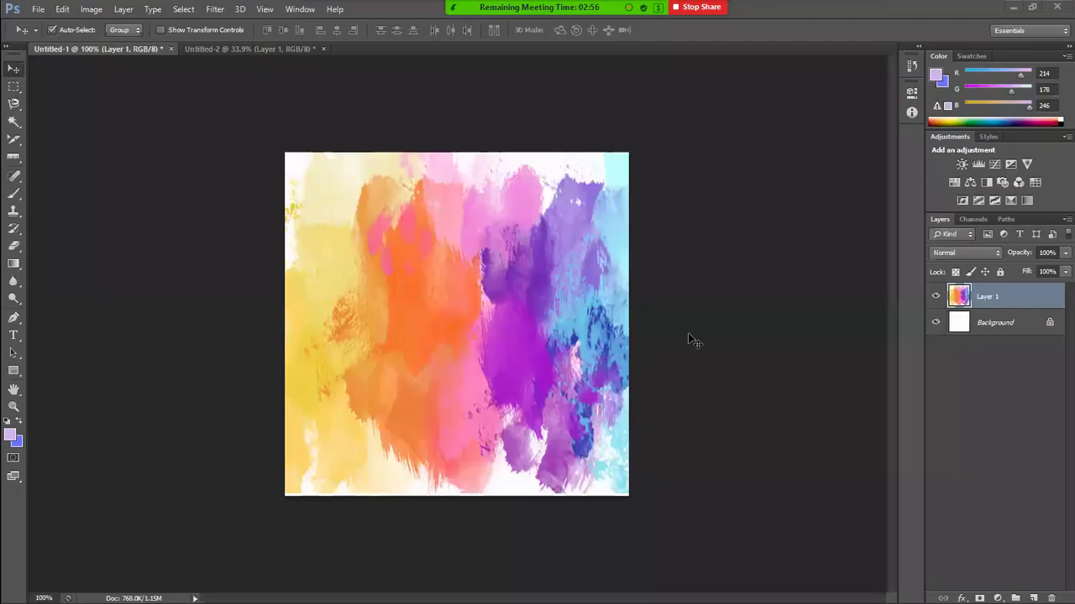
{"action": "key", "text": "ctrl+v"}
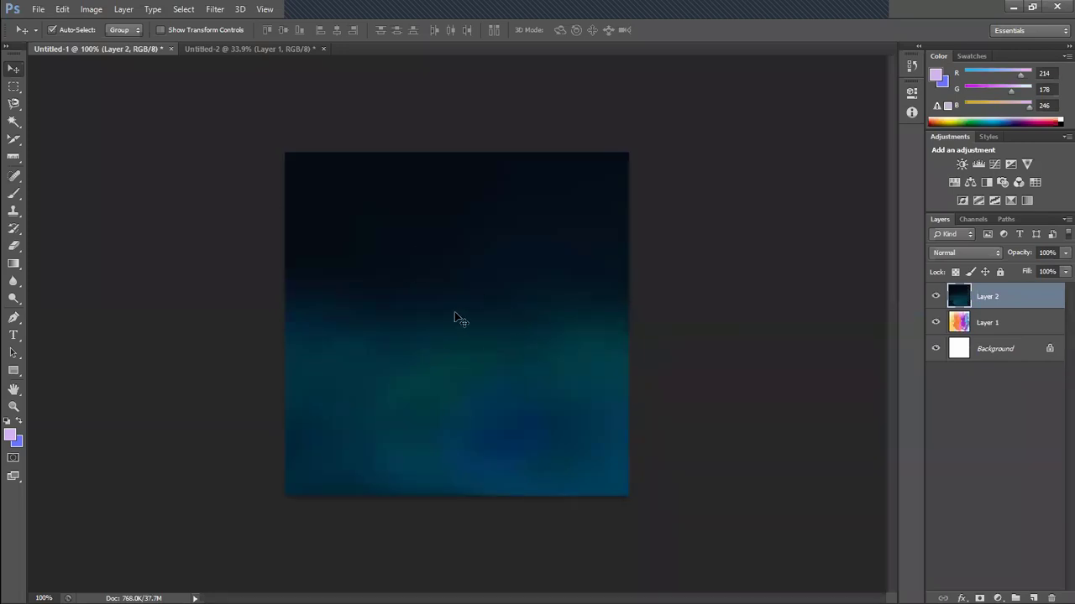
{"action": "key", "text": "ctrl+t"}
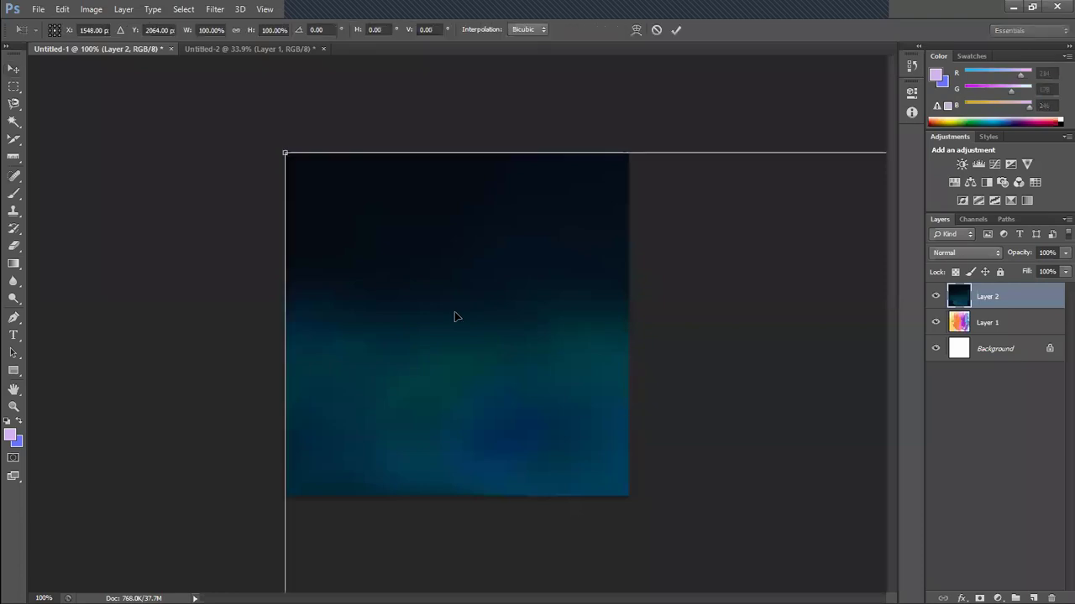
{"action": "key", "text": "ctrl+0"}
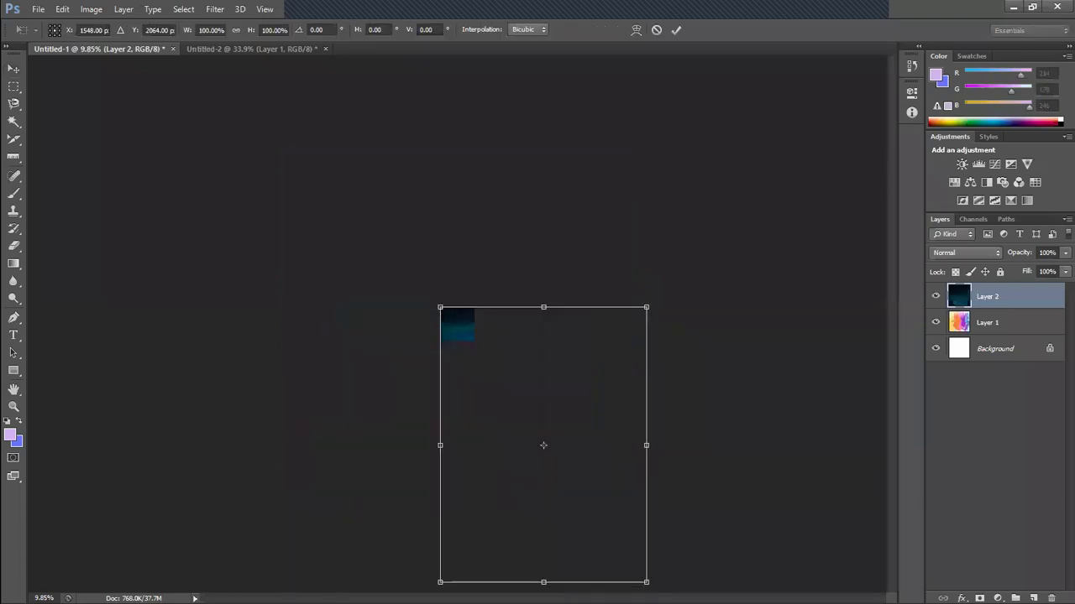
{"action": "left_click_drag", "start_coordinate": [646, 582], "coordinate": [467, 344]}
{"action": "key", "text": "Return"}
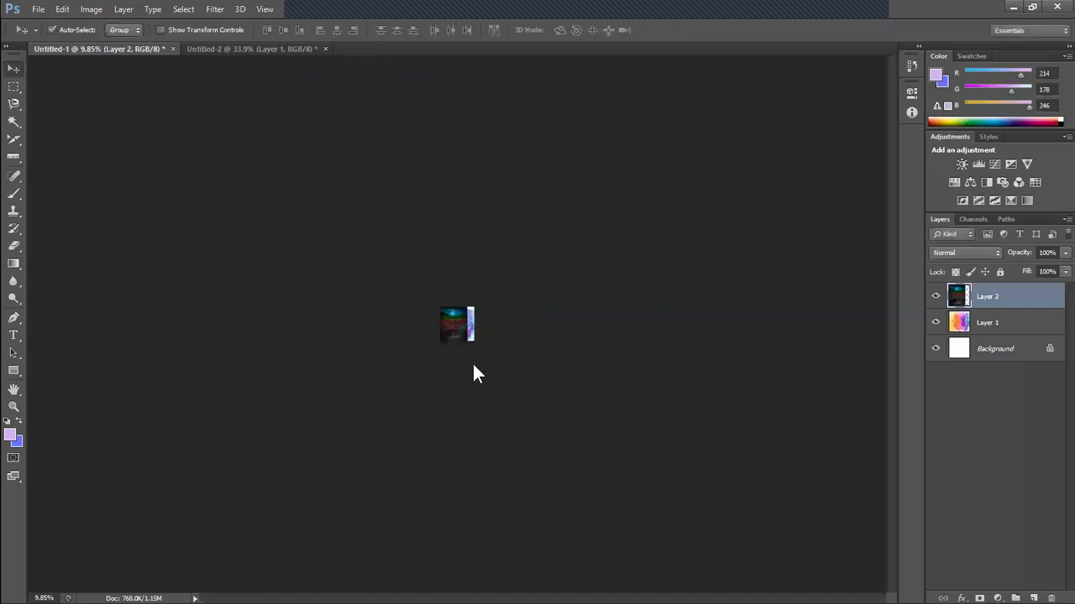
{"action": "key", "text": "ctrl+0"}
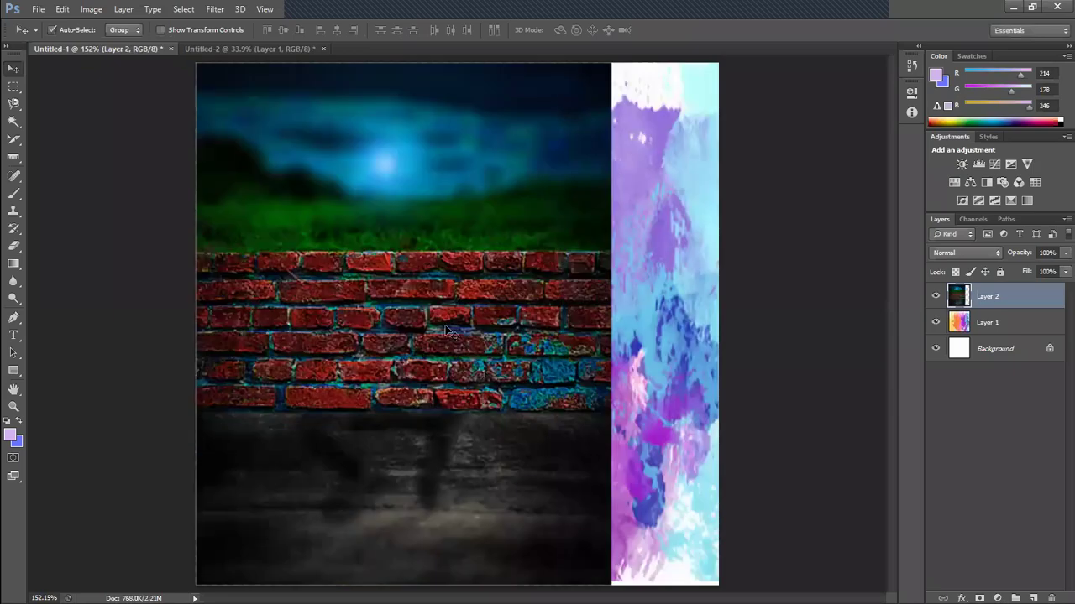
{"action": "left_click_drag", "start_coordinate": [413, 325], "coordinate": [479, 323]}
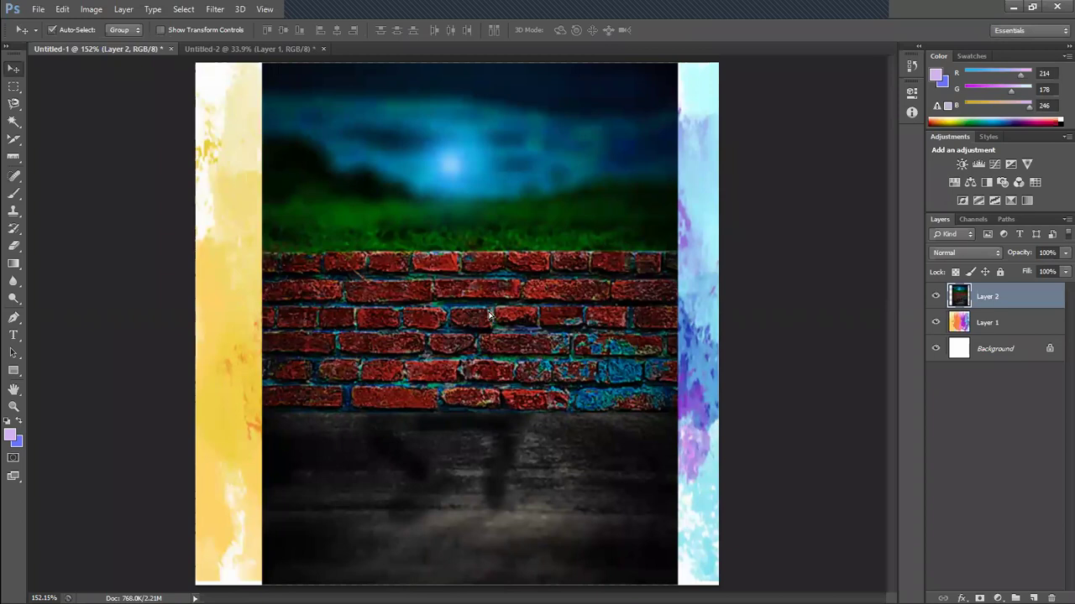
{"action": "left_click_drag", "start_coordinate": [491, 317], "coordinate": [521, 318]}
{"action": "key", "text": "Delete"}
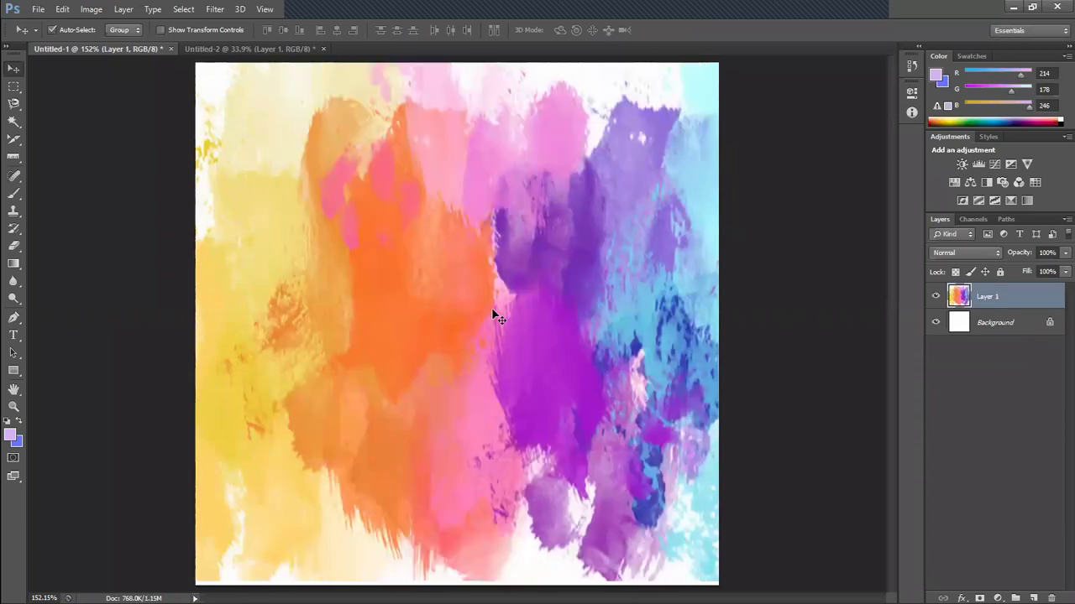
Choose the Note tool and pin a note reading 'hi' on the pale yellow top-left area.
{"action": "left_click", "coordinate": [15, 159]}
{"action": "right_click", "coordinate": [15, 160]}
{"action": "left_click", "coordinate": [50, 151]}
{"action": "right_click", "coordinate": [14, 159]}
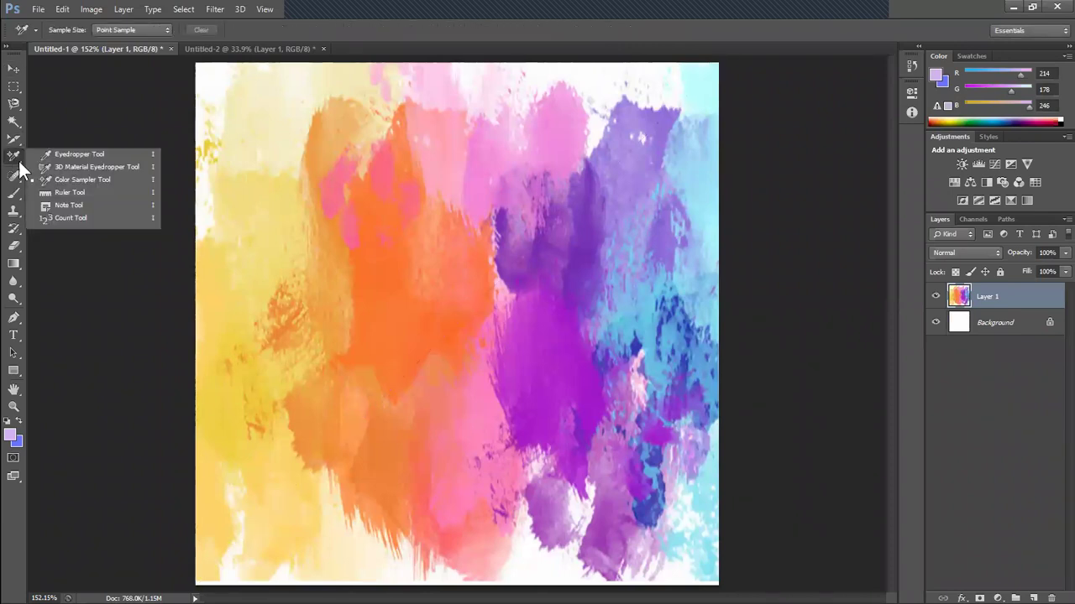
{"action": "left_click", "coordinate": [65, 205]}
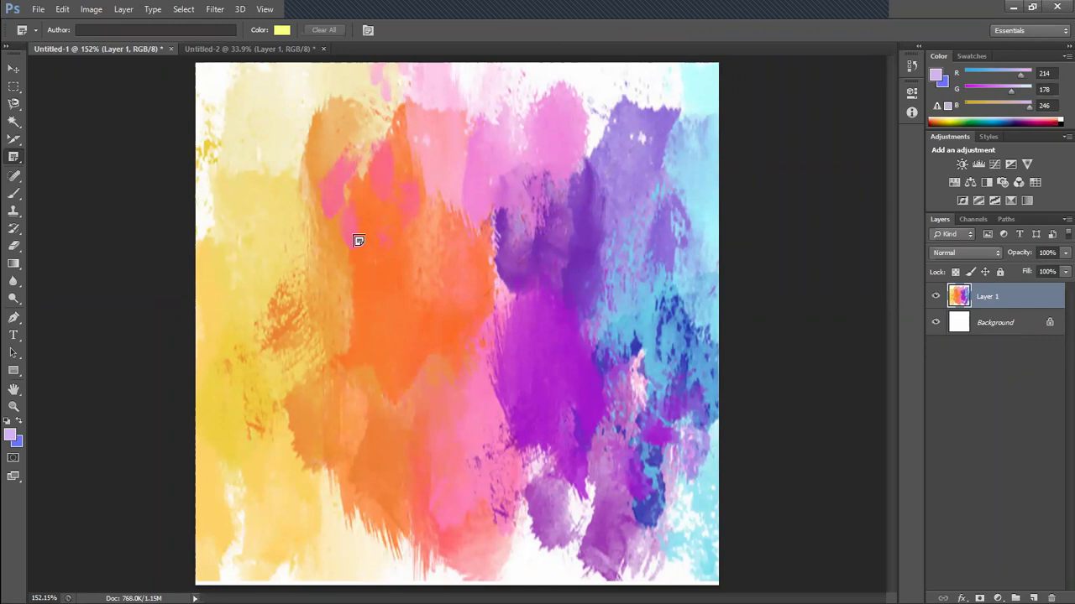
{"action": "left_click", "coordinate": [256, 149]}
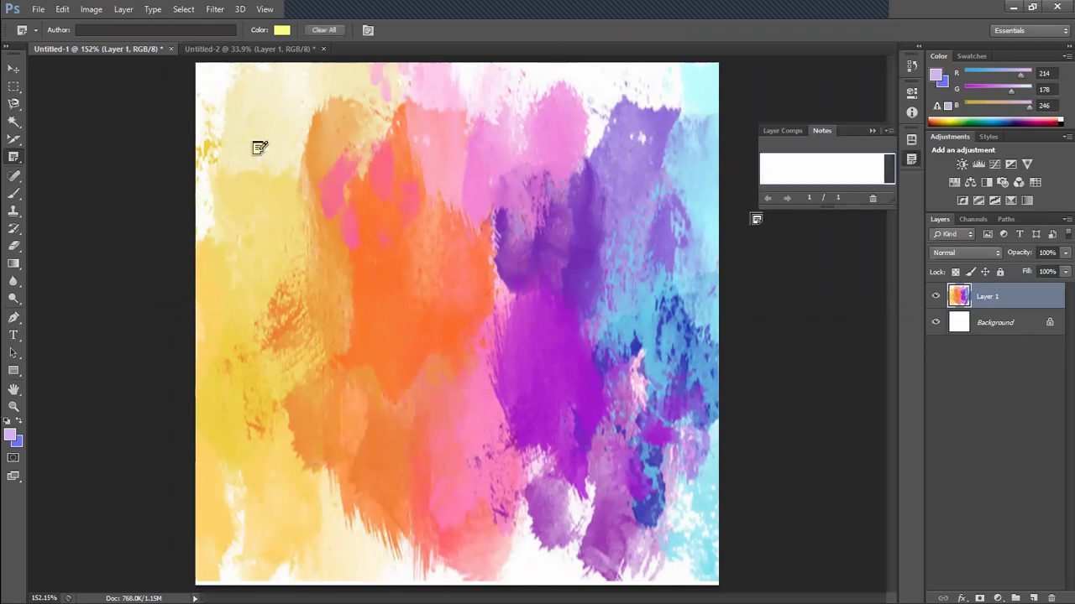
{"action": "type", "text": "Hhi"}
Add notes on the orange patch and the pink area, the pink one reading 'jkasd as'.
{"action": "left_click", "coordinate": [392, 241]}
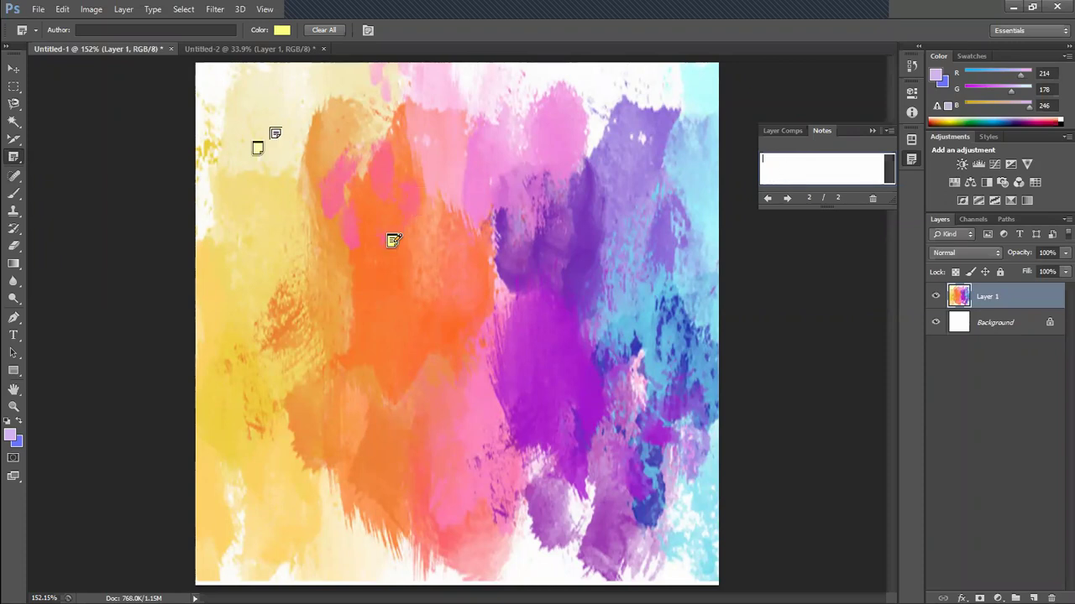
{"action": "left_click", "coordinate": [537, 118]}
{"action": "type", "text": "jkasd as"}
{"action": "left_click", "coordinate": [14, 70]}
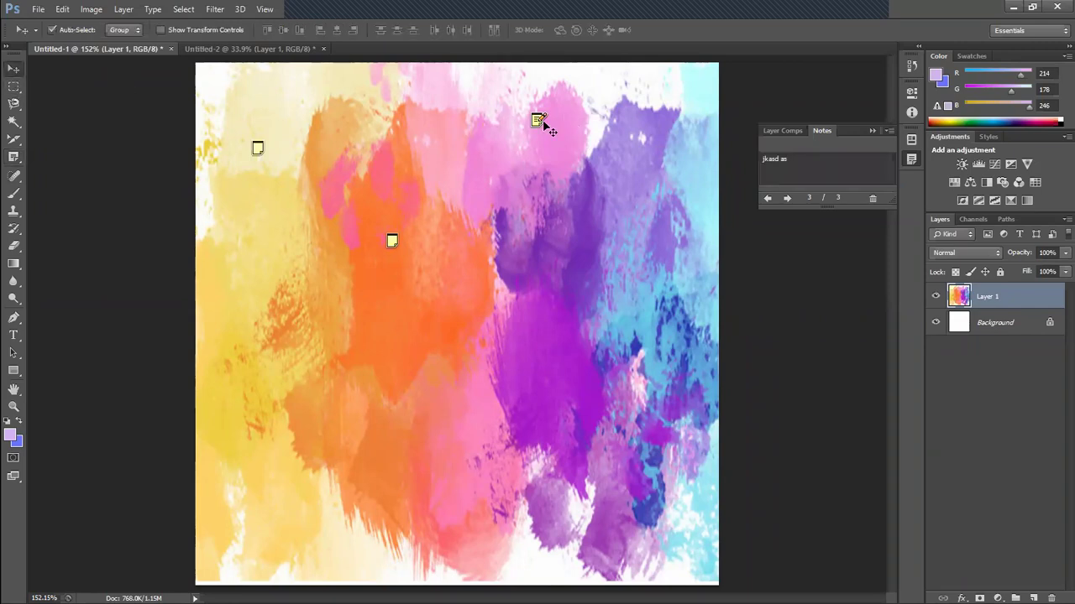
{"action": "left_click", "coordinate": [535, 119]}
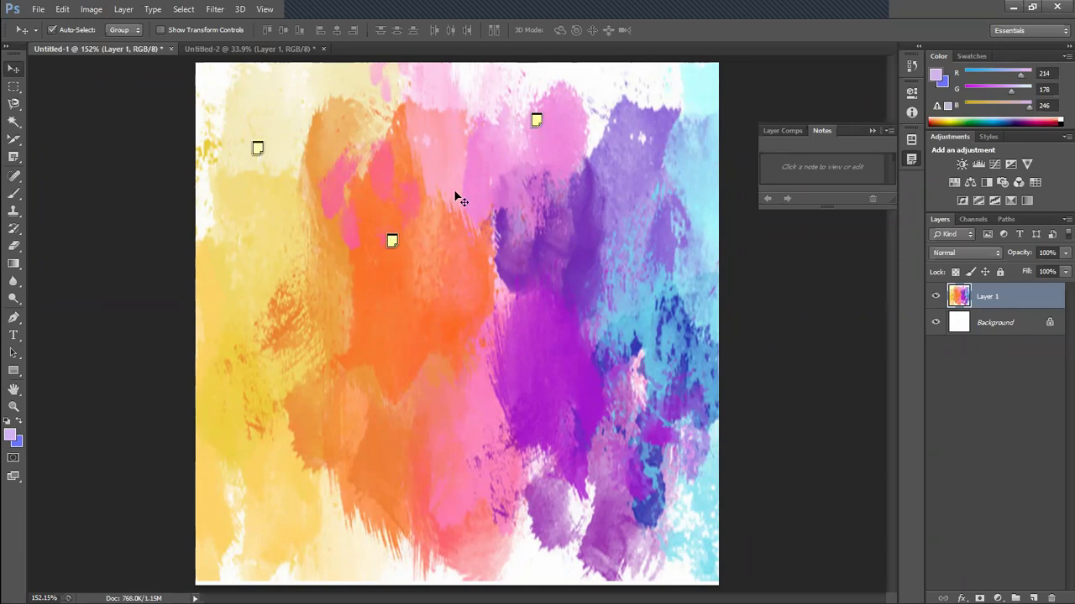
Change the first note's text from 'hi' to 'hasid aisd' and close the Notes panel.
{"action": "left_click", "coordinate": [391, 239]}
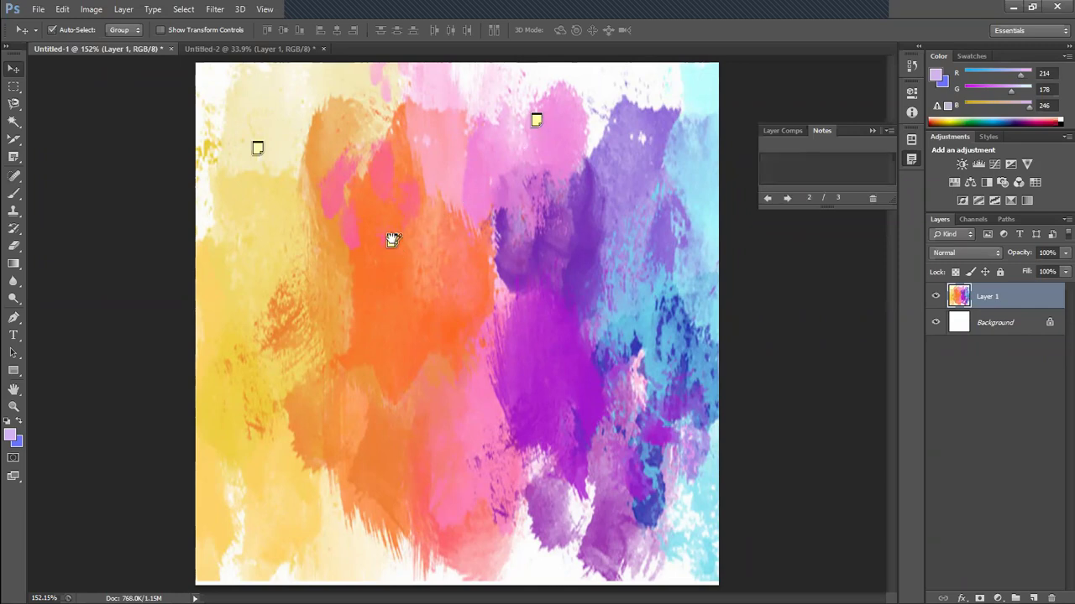
{"action": "left_click_drag", "start_coordinate": [824, 201], "coordinate": [822, 276]}
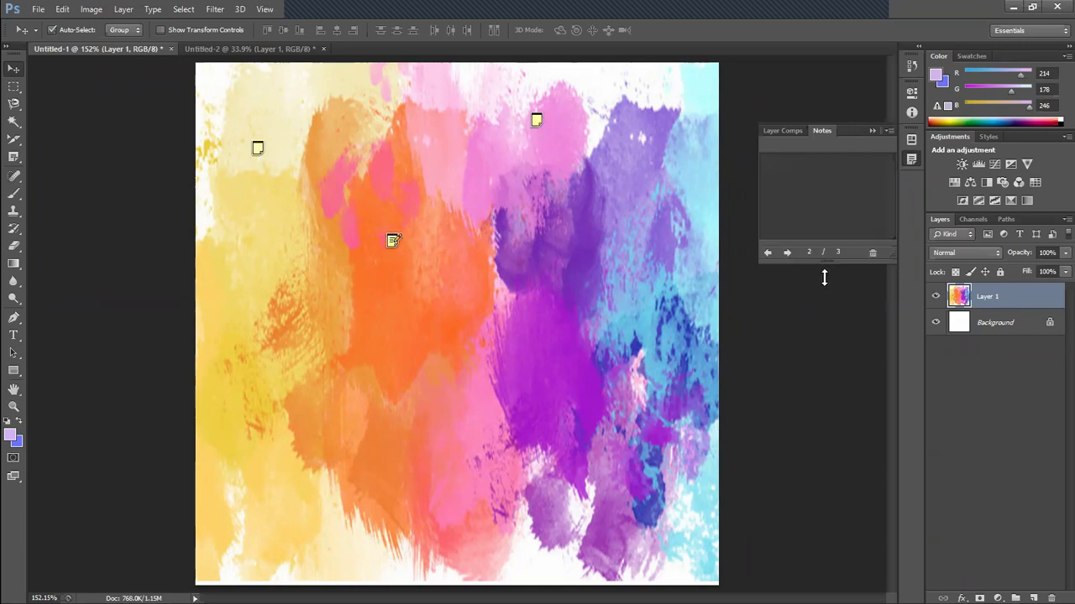
{"action": "left_click", "coordinate": [259, 147]}
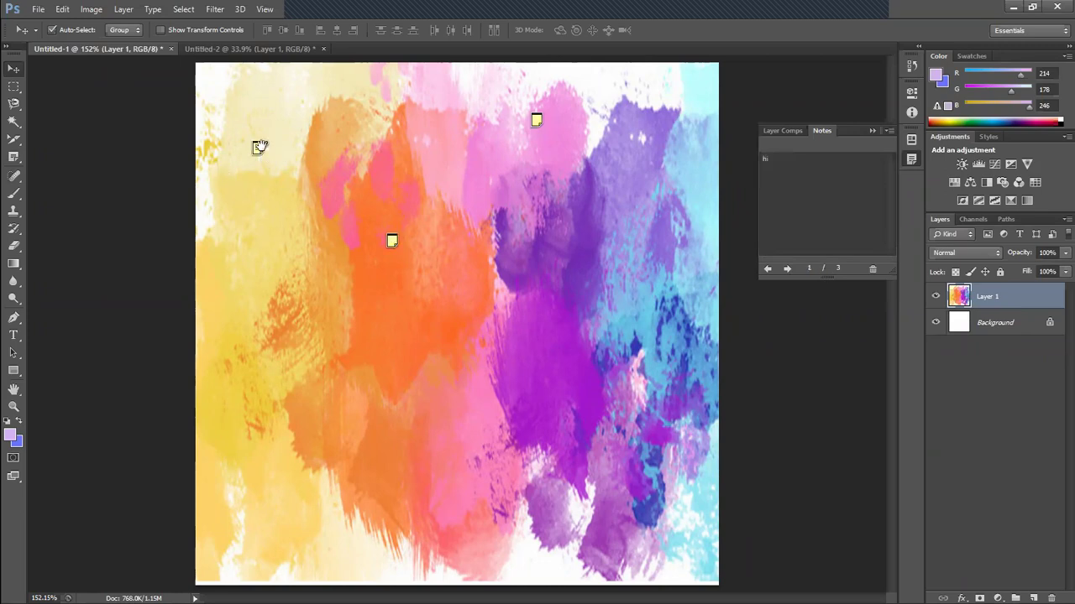
{"action": "left_click", "coordinate": [773, 160]}
{"action": "double_click", "coordinate": [777, 161]}
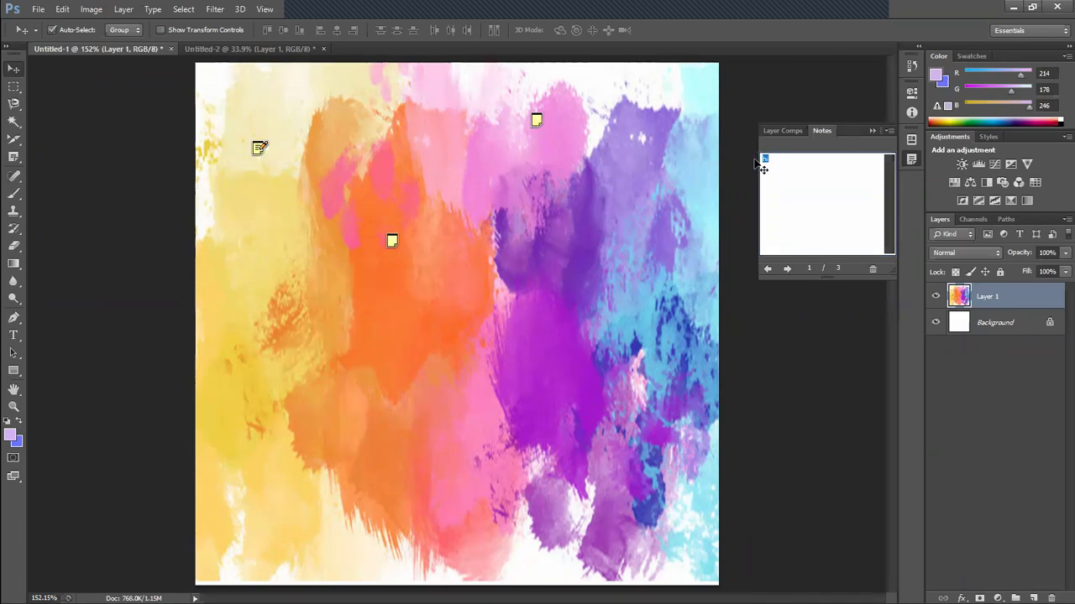
{"action": "type", "text": "hasid aisd"}
{"action": "left_click", "coordinate": [813, 387]}
{"action": "left_click", "coordinate": [872, 131]}
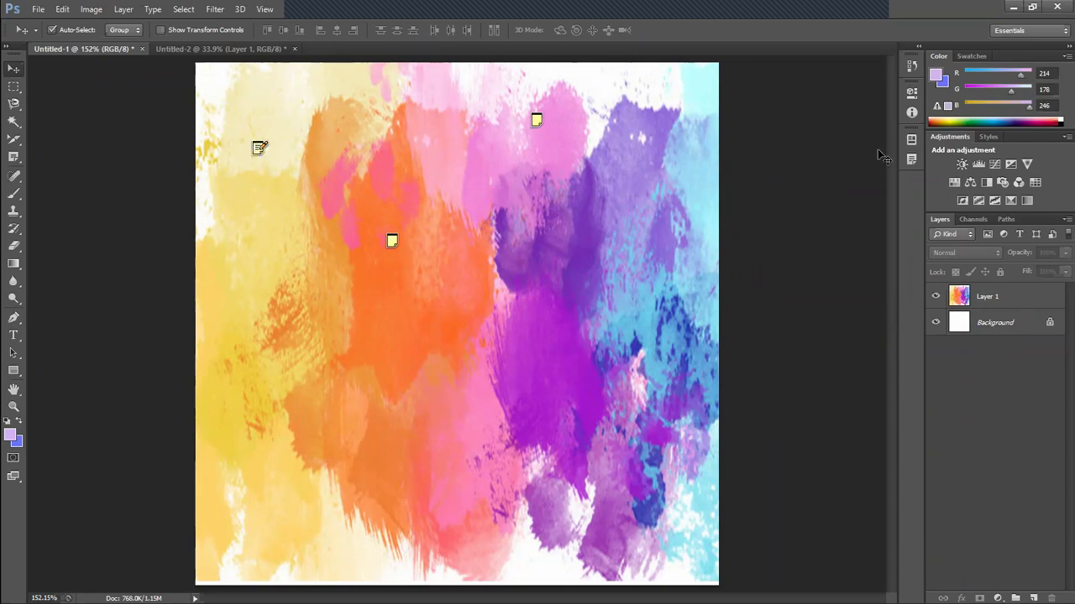
{"action": "left_click", "coordinate": [911, 160]}
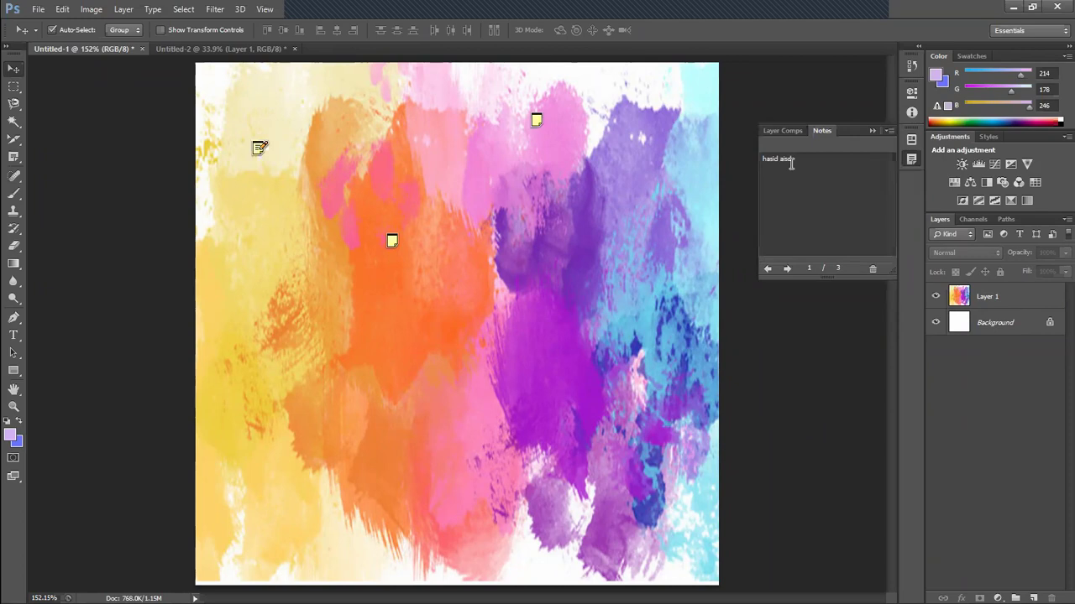
{"action": "left_click", "coordinate": [872, 171]}
{"action": "left_click", "coordinate": [912, 160]}
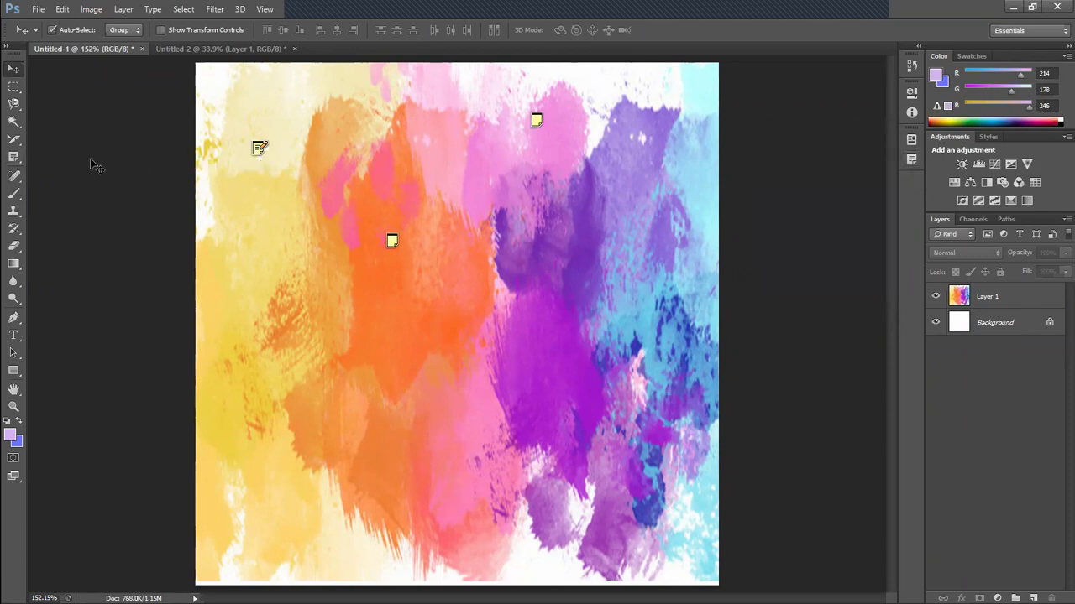
Revert History to the Delete Layer state, removing all the notes.
{"action": "left_click", "coordinate": [912, 66]}
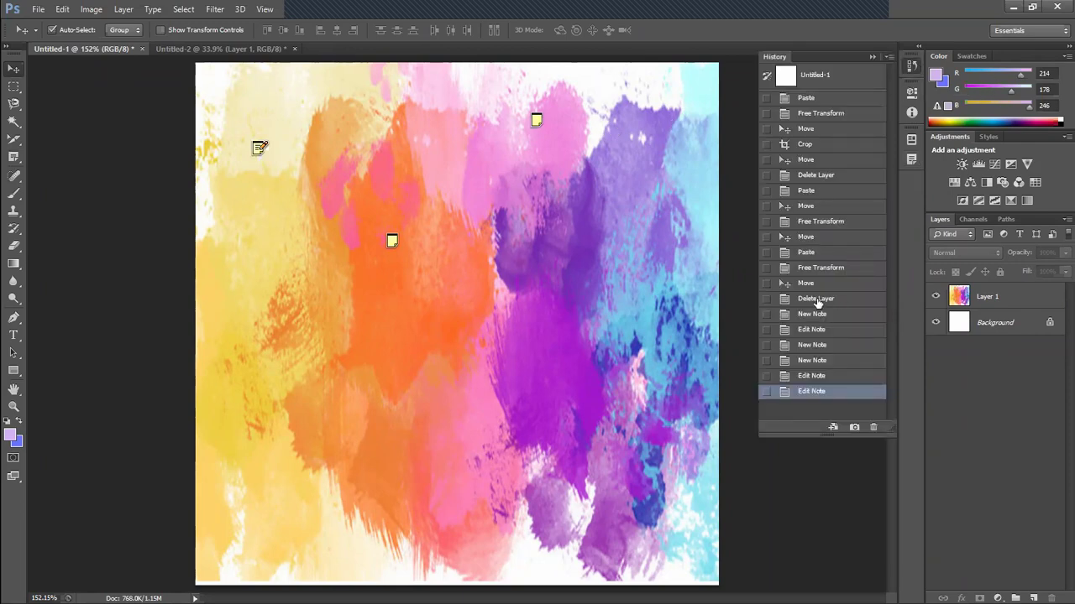
{"action": "left_click", "coordinate": [816, 345]}
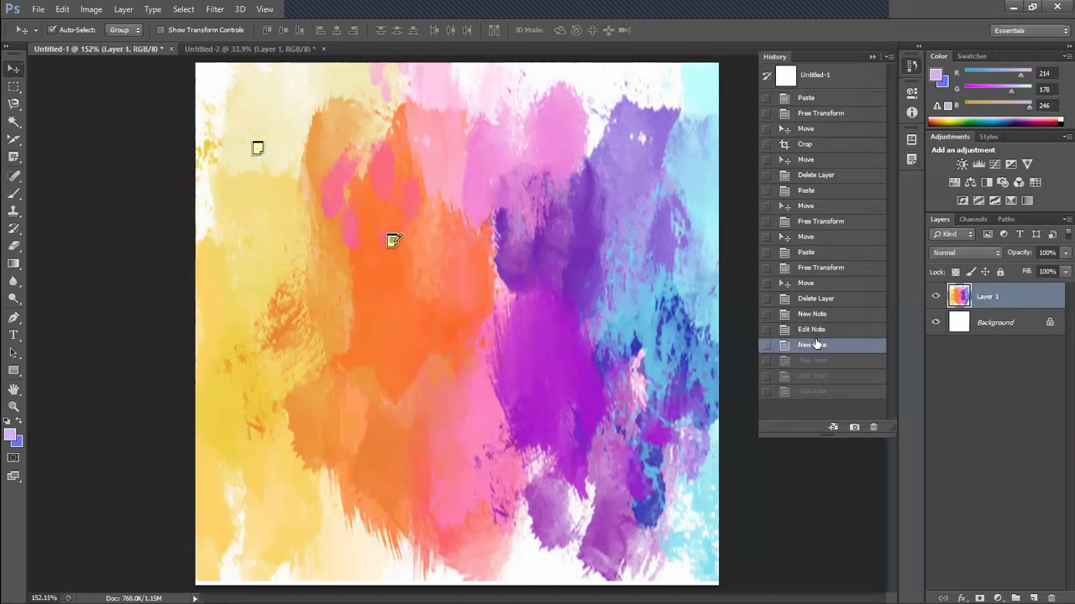
{"action": "left_click", "coordinate": [814, 299]}
{"action": "left_click", "coordinate": [811, 283]}
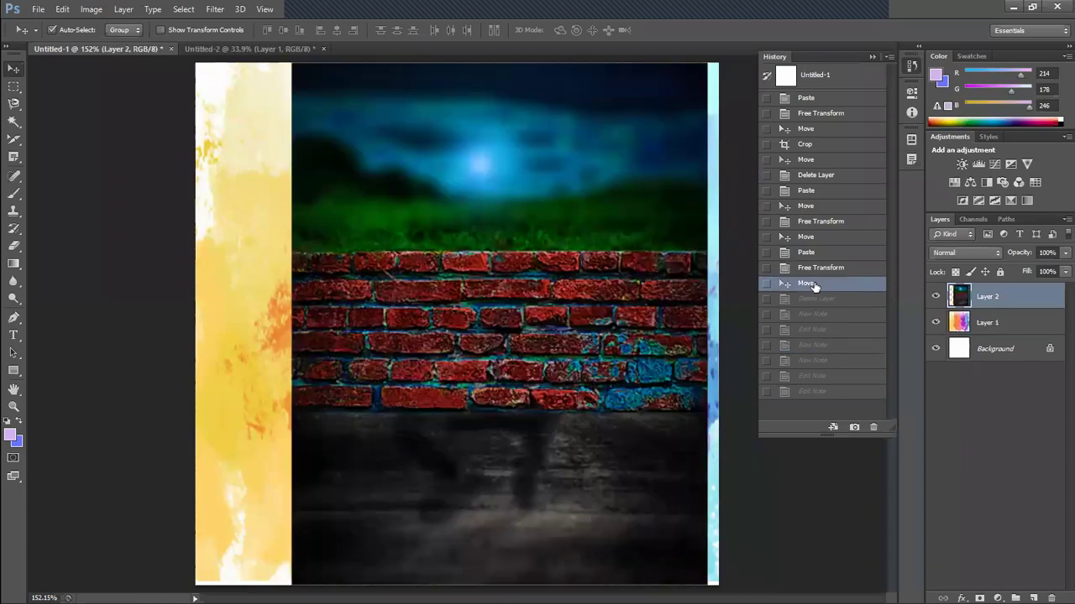
{"action": "left_click", "coordinate": [813, 299]}
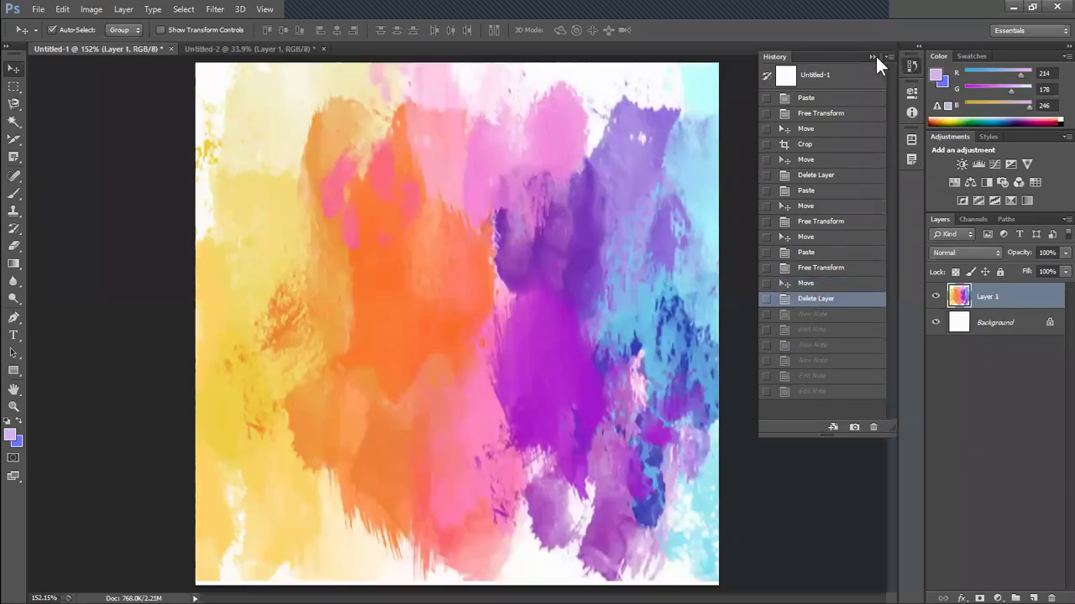
{"action": "left_click", "coordinate": [873, 58]}
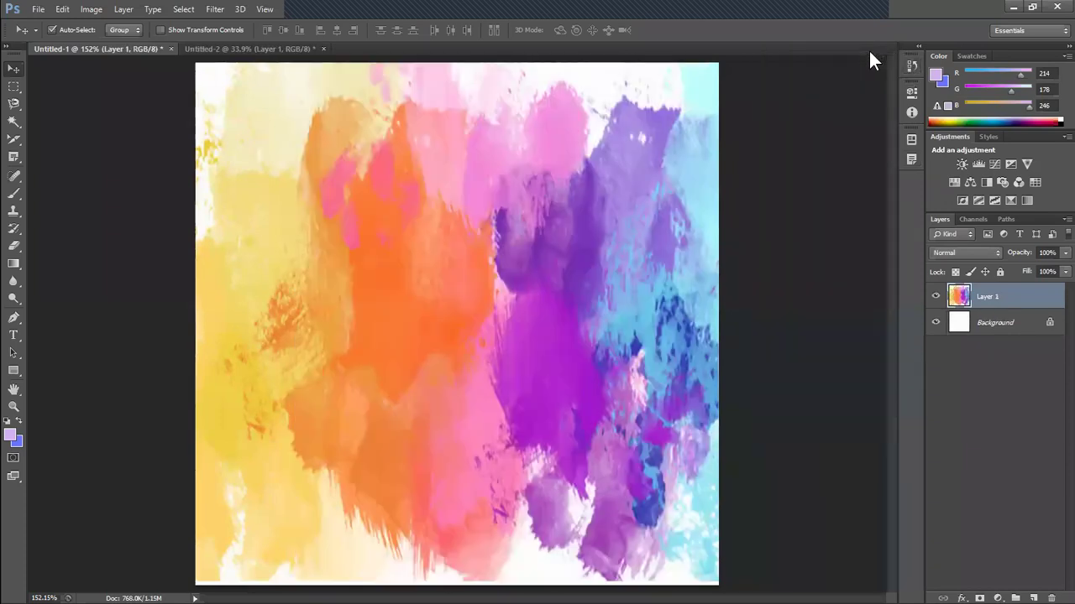
Place seven numbered count markers across the watercolour with the Count tool.
{"action": "left_click", "coordinate": [14, 159]}
{"action": "left_click", "coordinate": [69, 216]}
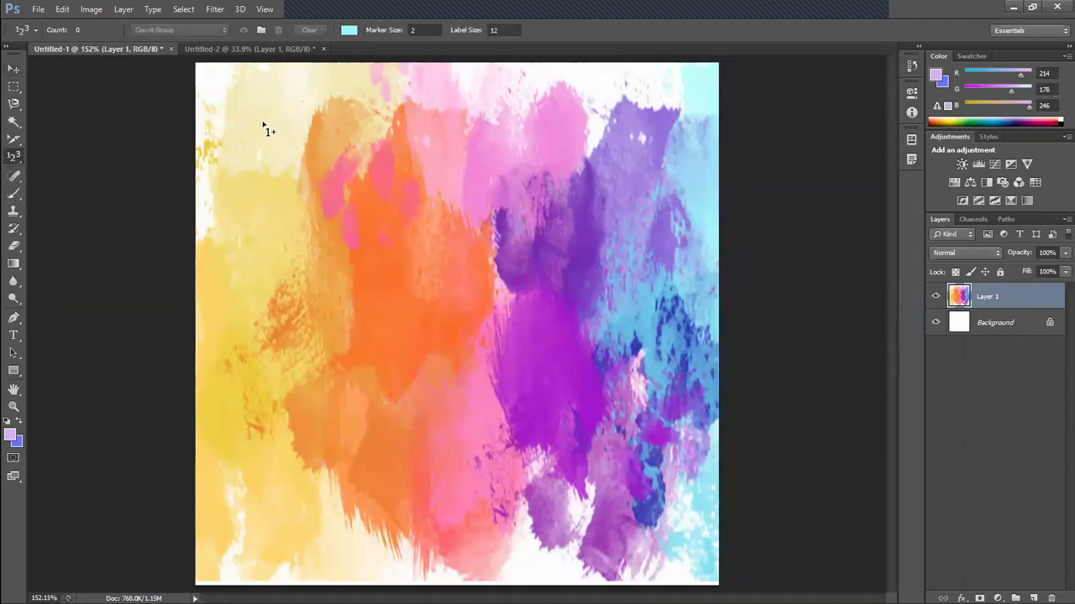
{"action": "left_click", "coordinate": [305, 140]}
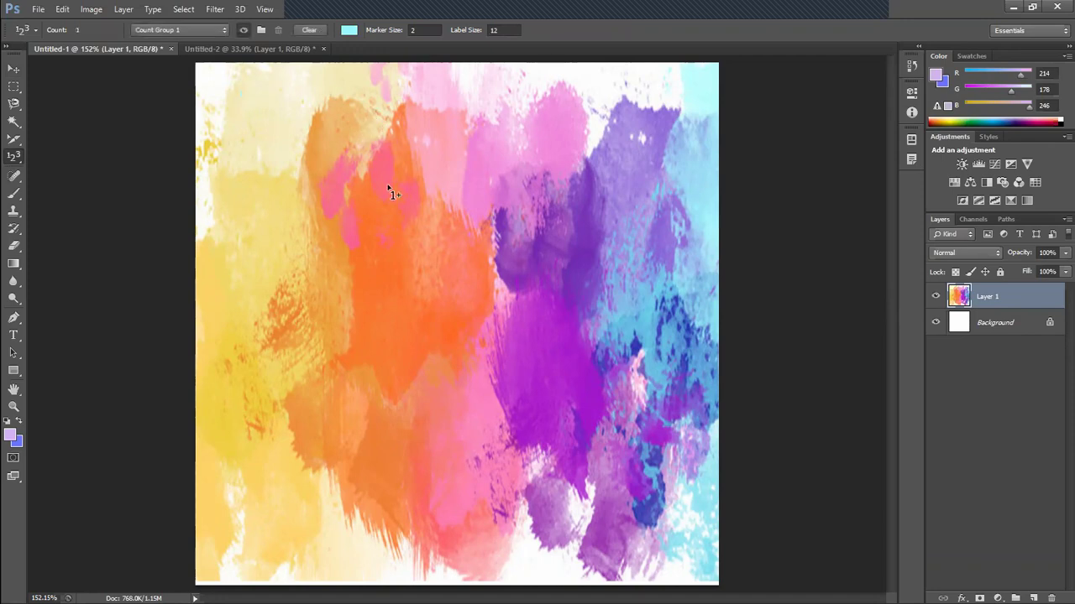
{"action": "left_click", "coordinate": [336, 226]}
{"action": "left_click", "coordinate": [317, 318]}
{"action": "left_click", "coordinate": [335, 321]}
{"action": "left_click", "coordinate": [336, 317]}
{"action": "left_click", "coordinate": [528, 225]}
Set the count markers to colour 000000, label size 53 and marker size 10.
{"action": "left_click", "coordinate": [345, 30]}
{"action": "type", "text": "000000"}
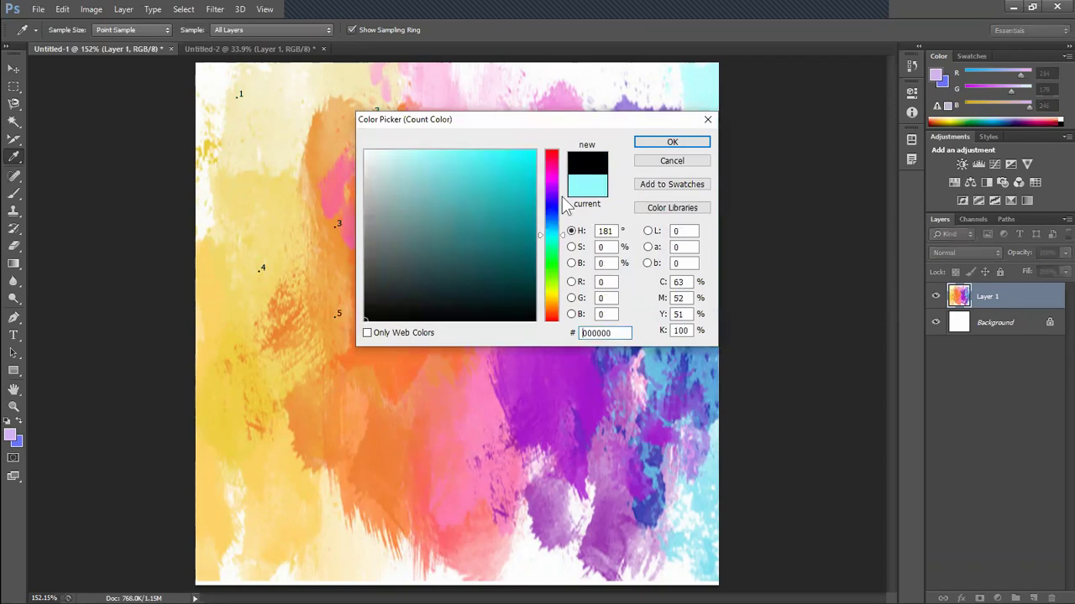
{"action": "left_click", "coordinate": [677, 143]}
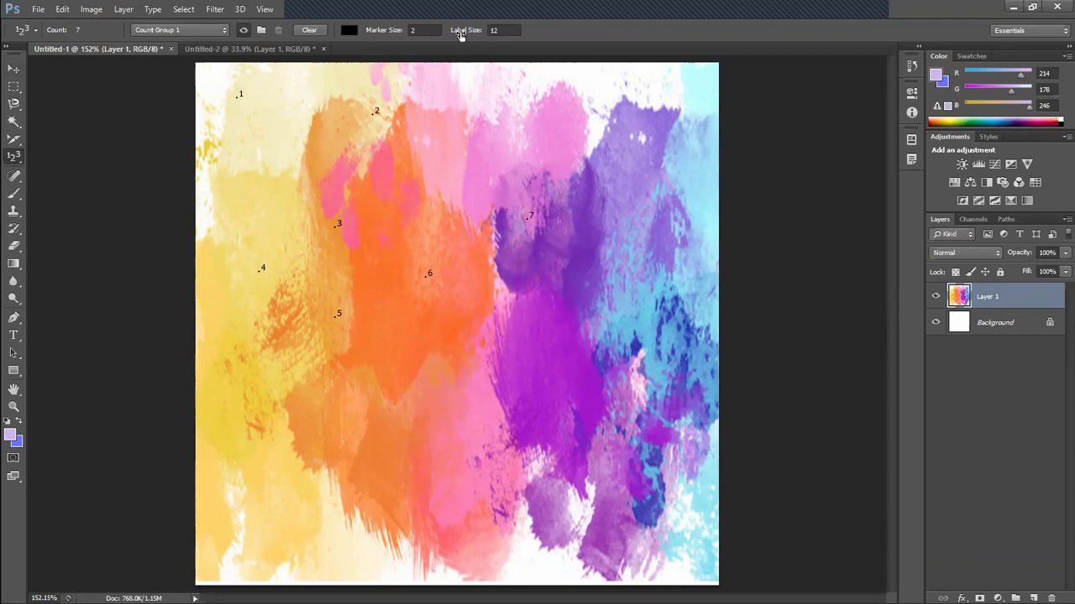
{"action": "left_click_drag", "start_coordinate": [460, 35], "coordinate": [479, 53]}
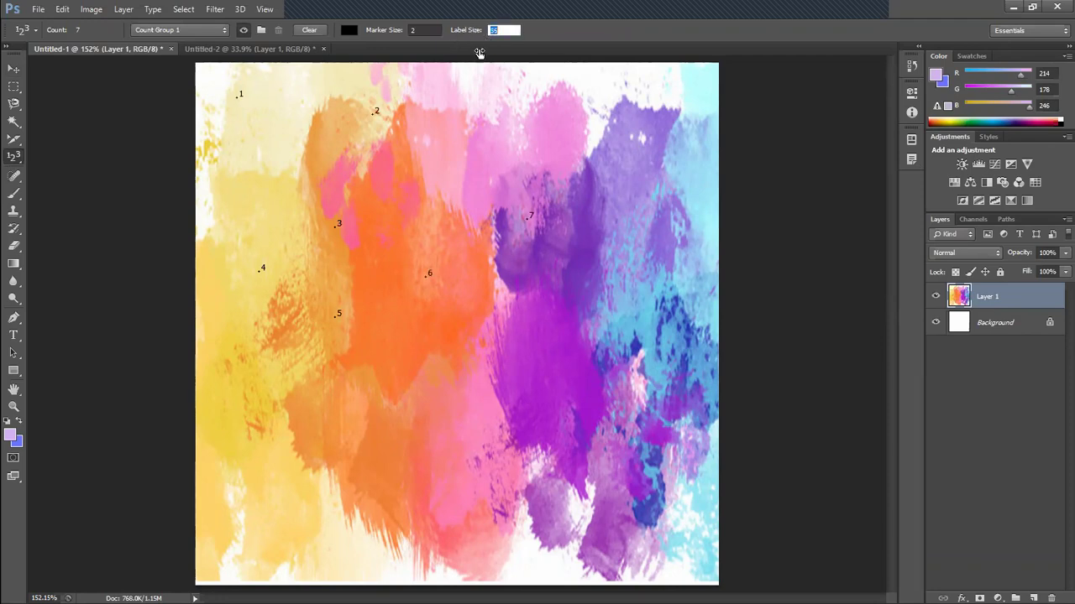
{"action": "type", "text": "53"}
{"action": "key", "text": "Return"}
{"action": "left_click_drag", "start_coordinate": [384, 32], "coordinate": [387, 33]}
{"action": "left_click", "coordinate": [387, 33]}
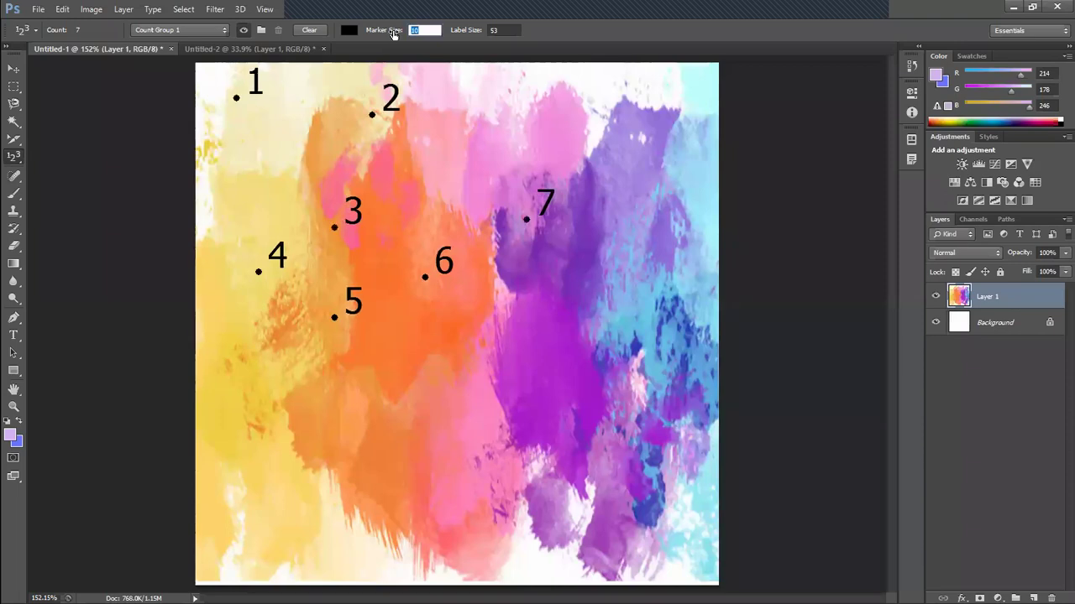
{"action": "mouse_move", "coordinate": [393, 34]}
{"action": "left_mouse_down"}
{"action": "mouse_move", "coordinate": [372, 33]}
{"action": "mouse_move", "coordinate": [407, 33]}
{"action": "left_mouse_up"}
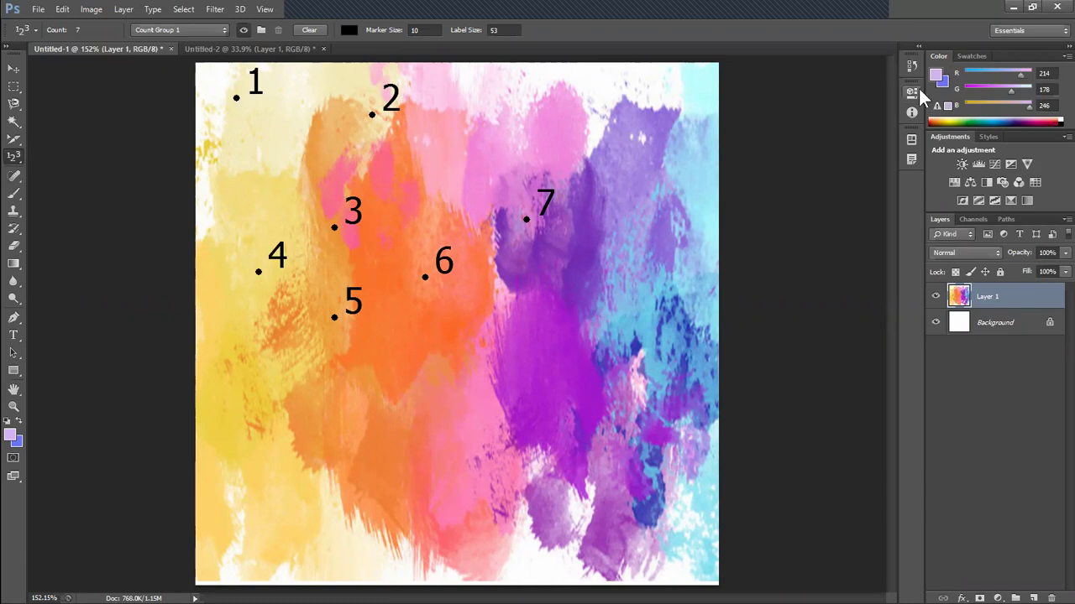
{"action": "left_click", "coordinate": [912, 65]}
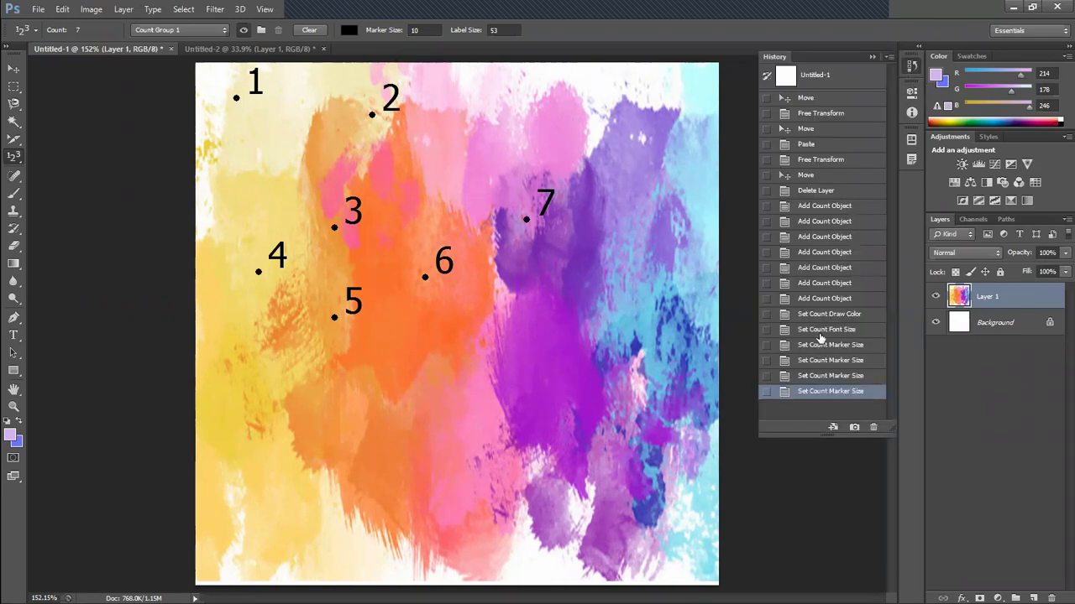